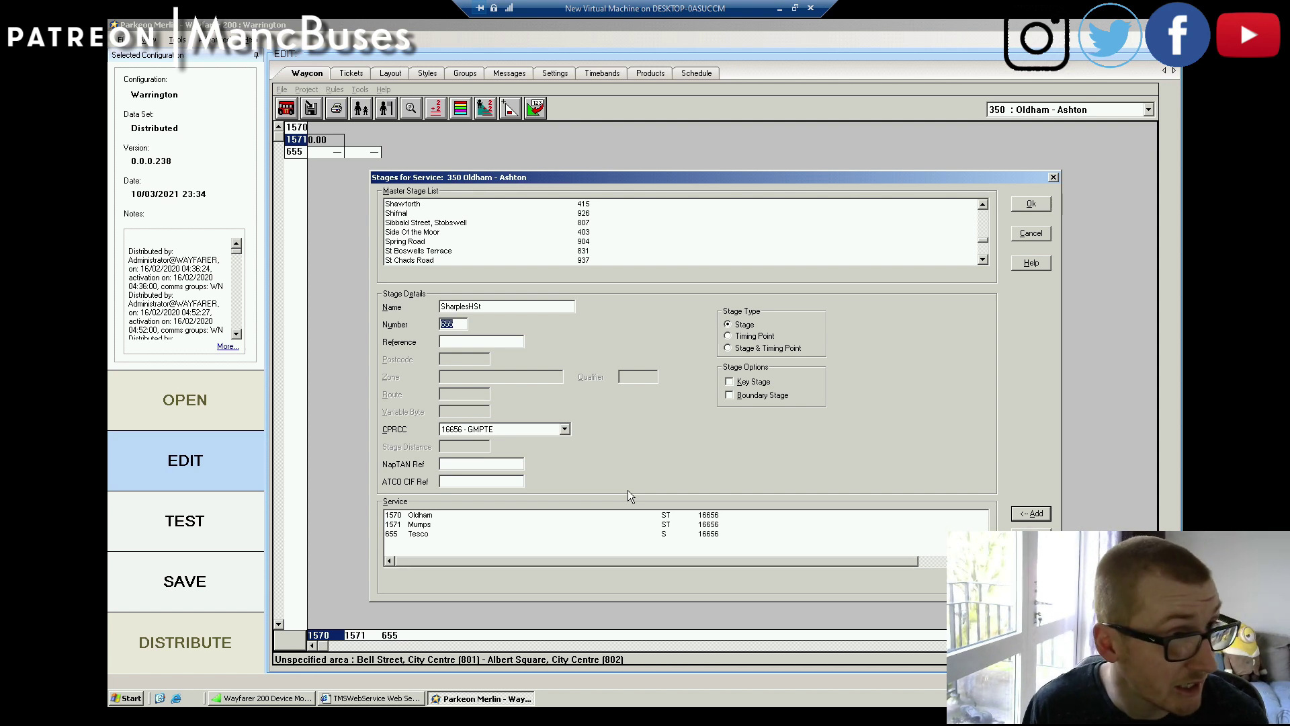
Step: Add SharplesHSt to service 350 as stage number 654, and Waterhead as number 653 with the Stage & Timing Point type
text(6)
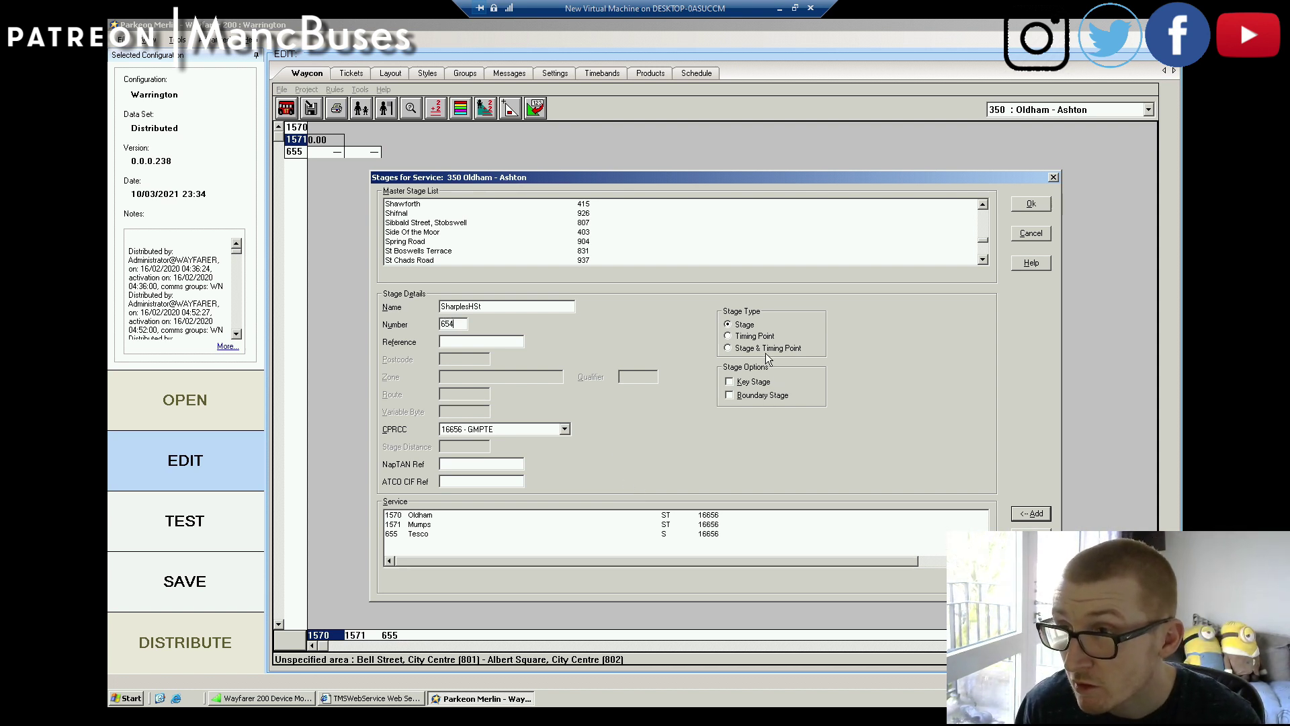
click(1033, 514)
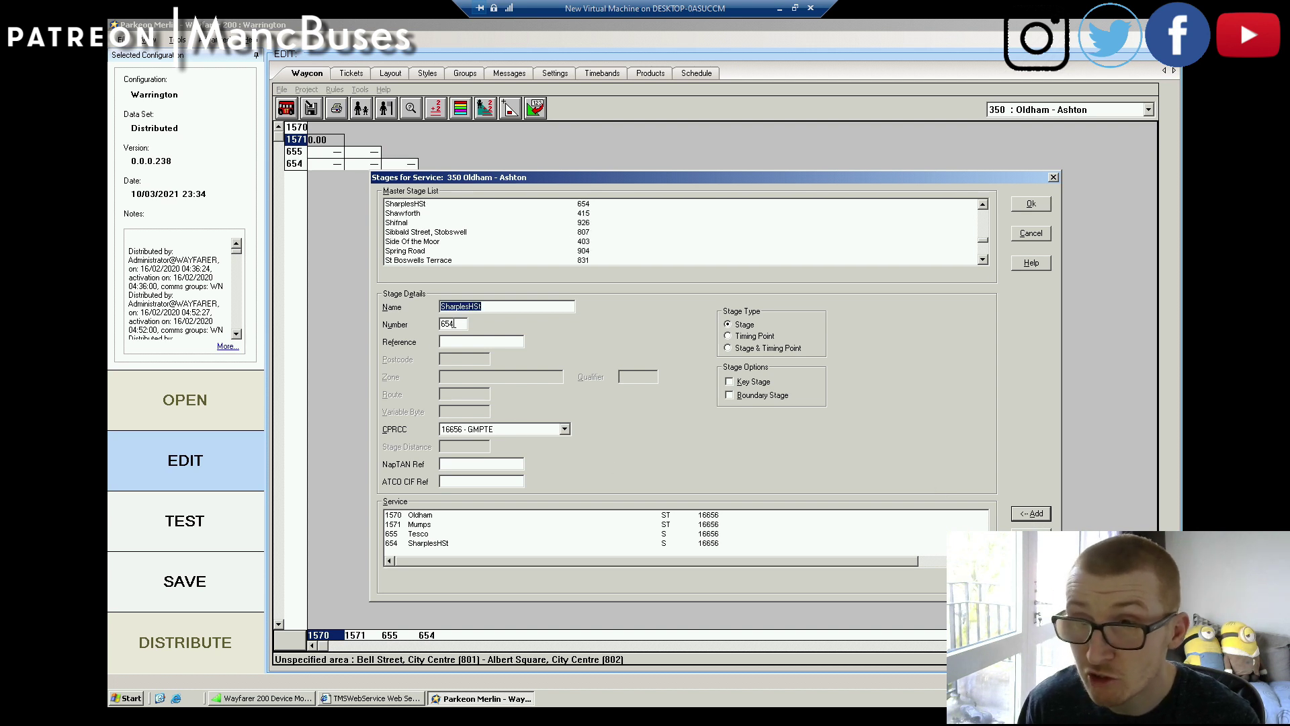
text(W)
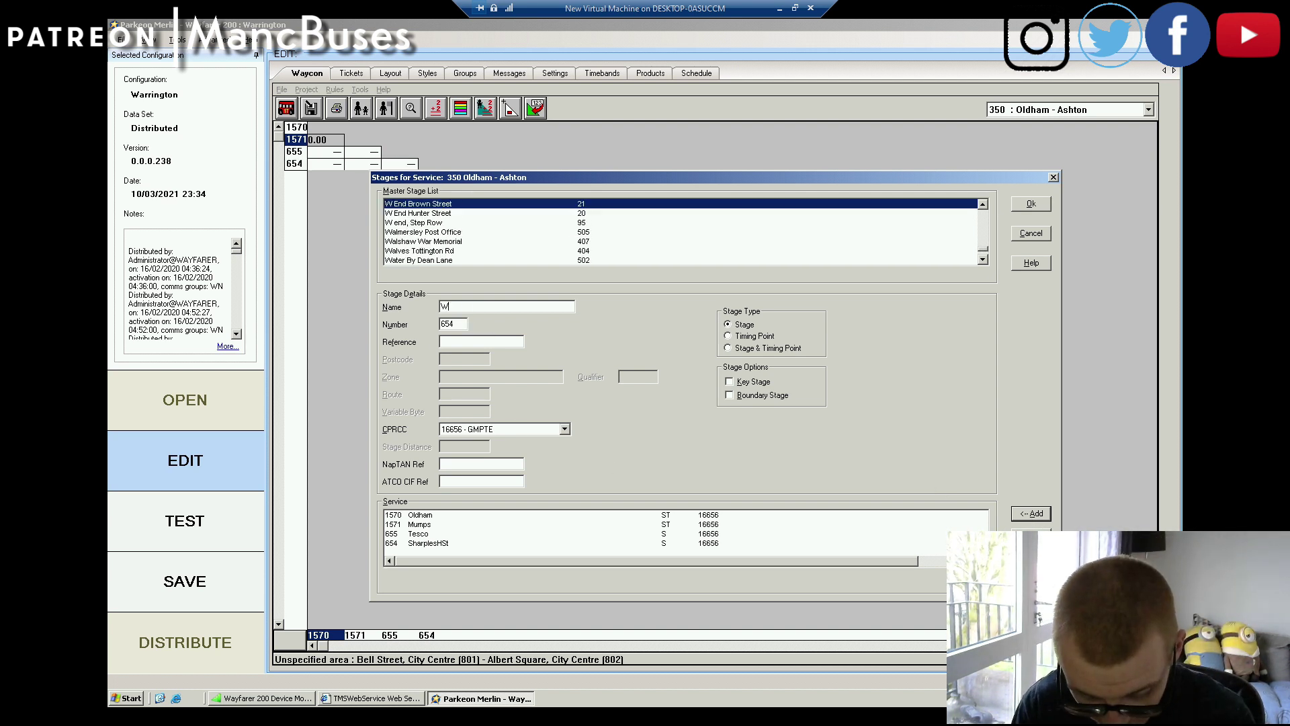
text(aterhead)
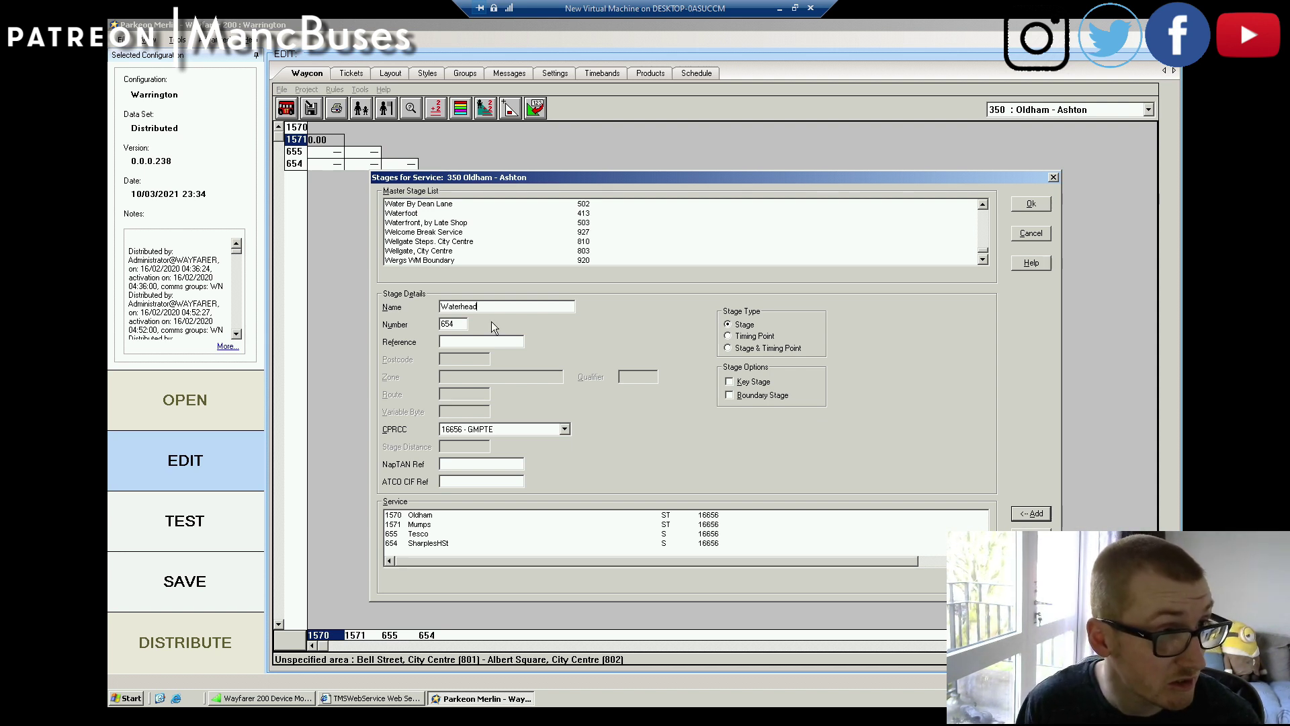
key(Tab)
text(653)
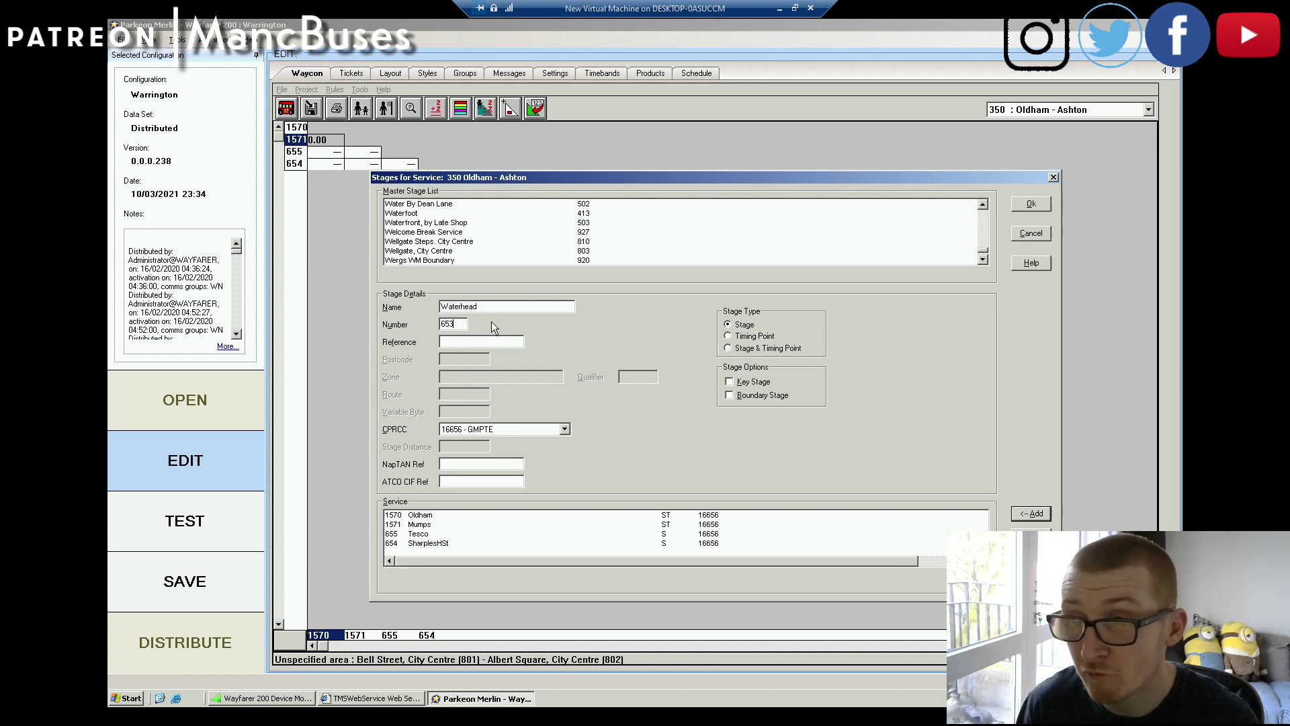
click(743, 348)
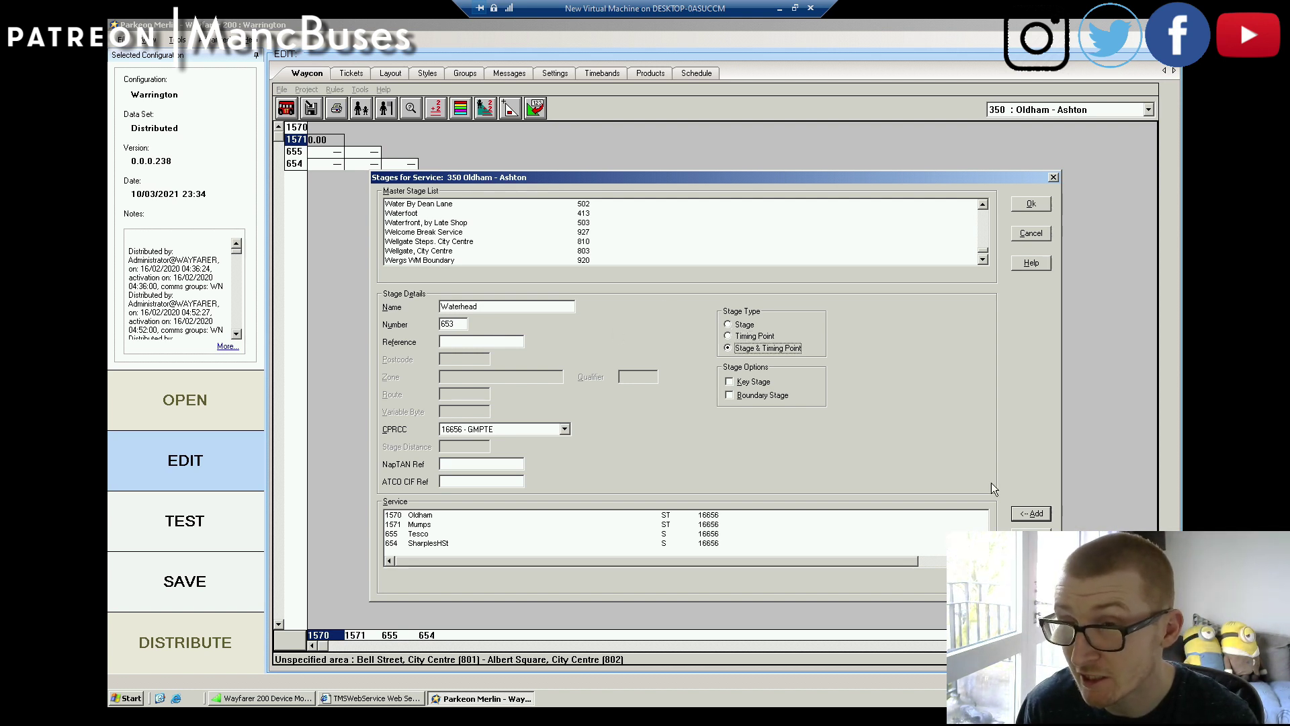
click(1033, 514)
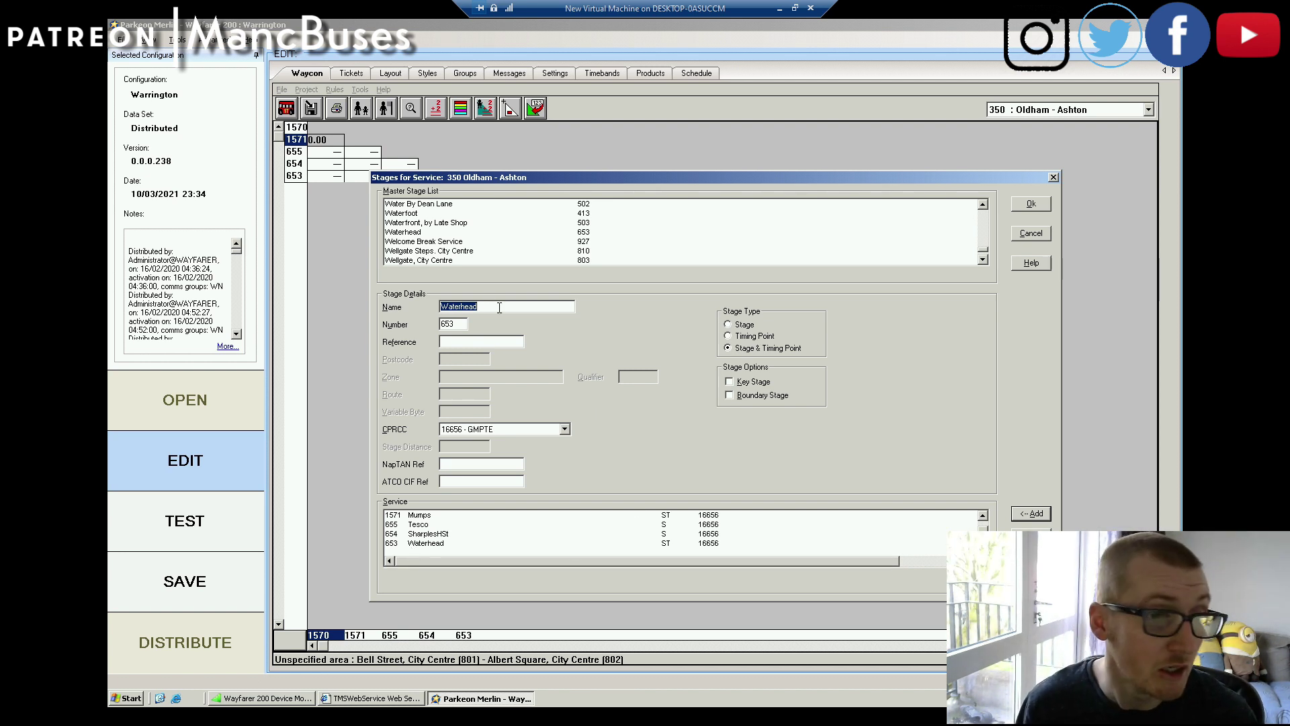
Step: Add a stage named Heywood Lane to the service with number 1335 and the plain Stage type
text(H)
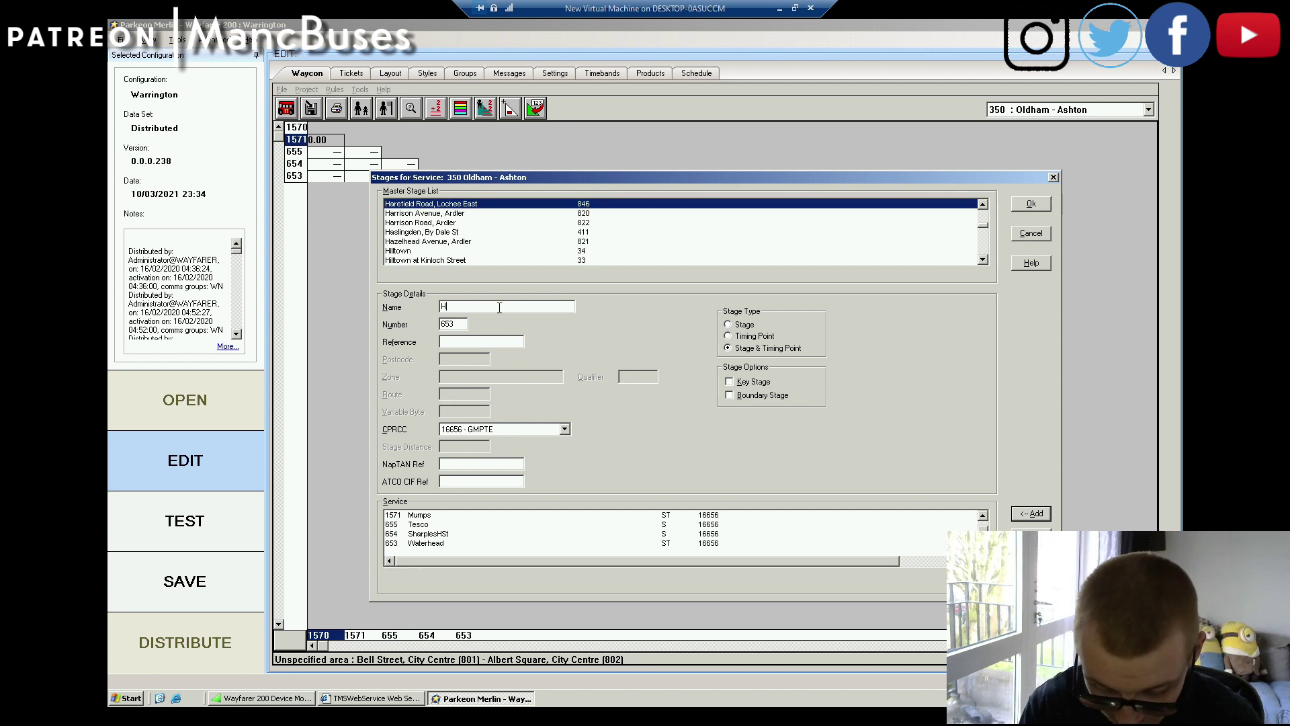
text(eywood)
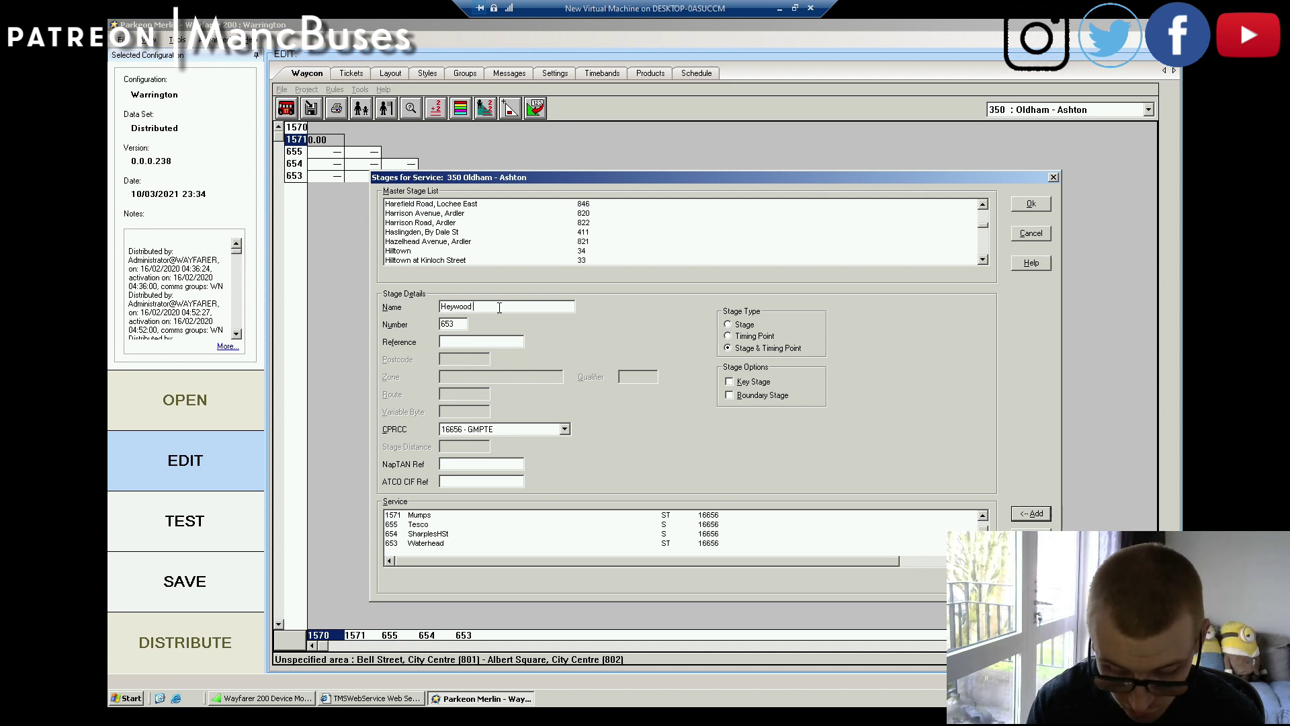
text( Lane)
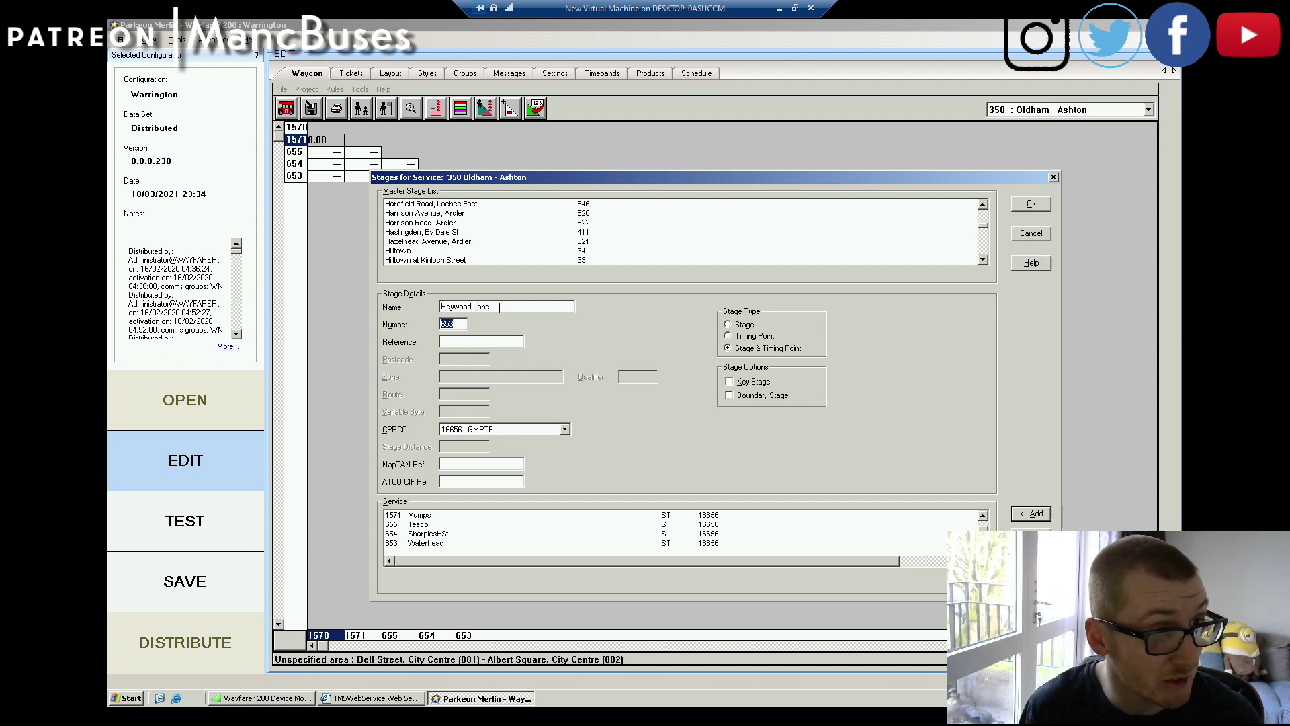
text(1335)
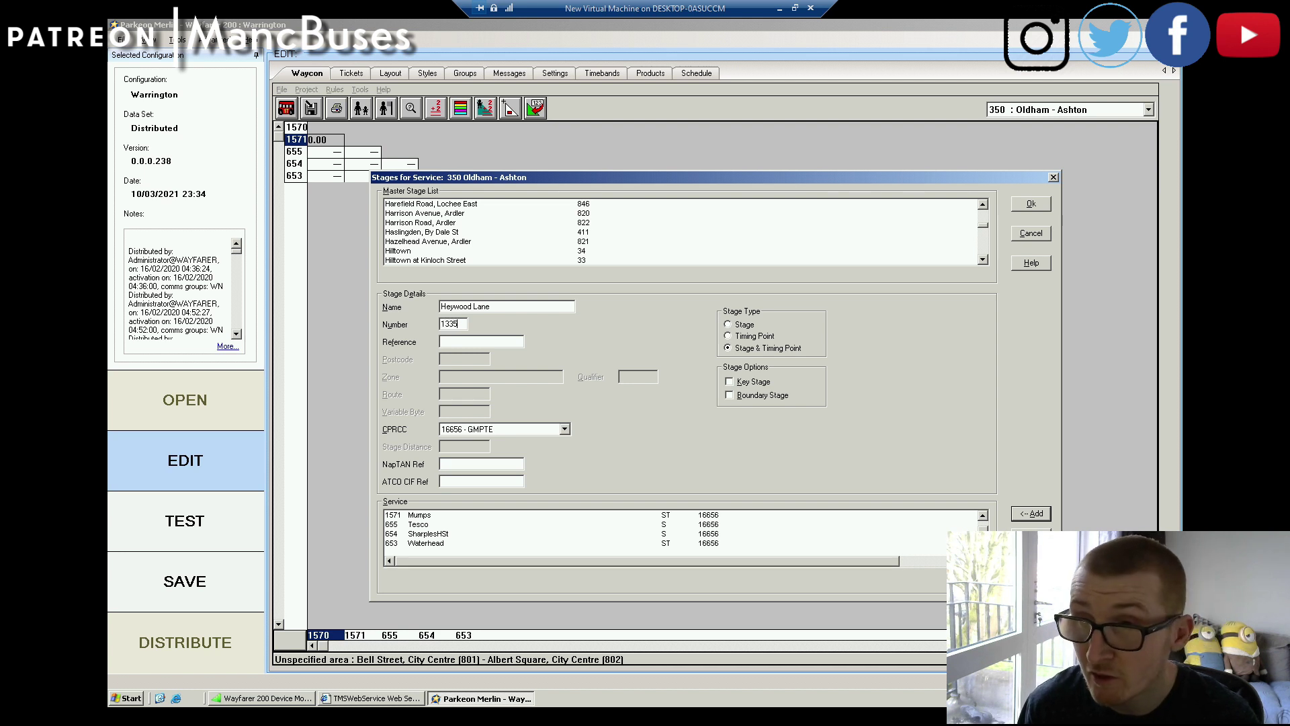
click(742, 328)
click(1031, 513)
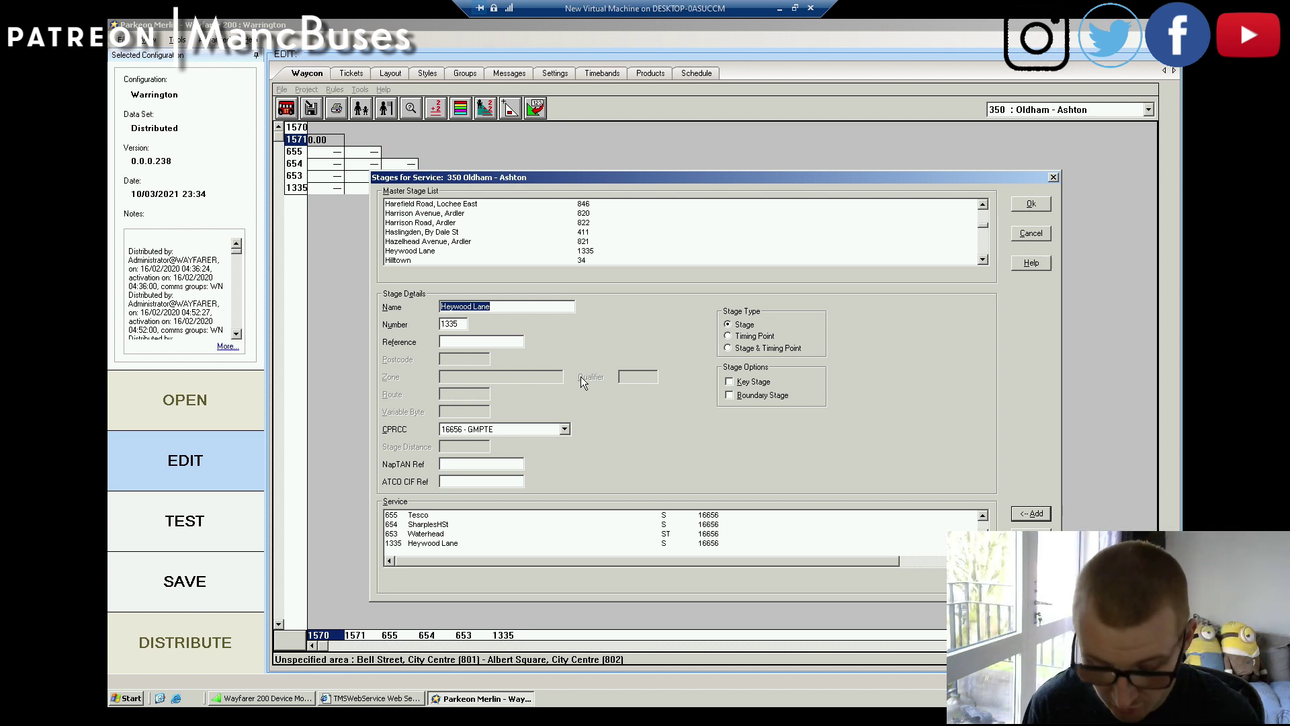
Step: Add a stage named Star Inn to the service with number 1336 and the Stage & Timing Point type
text(Star Inn)
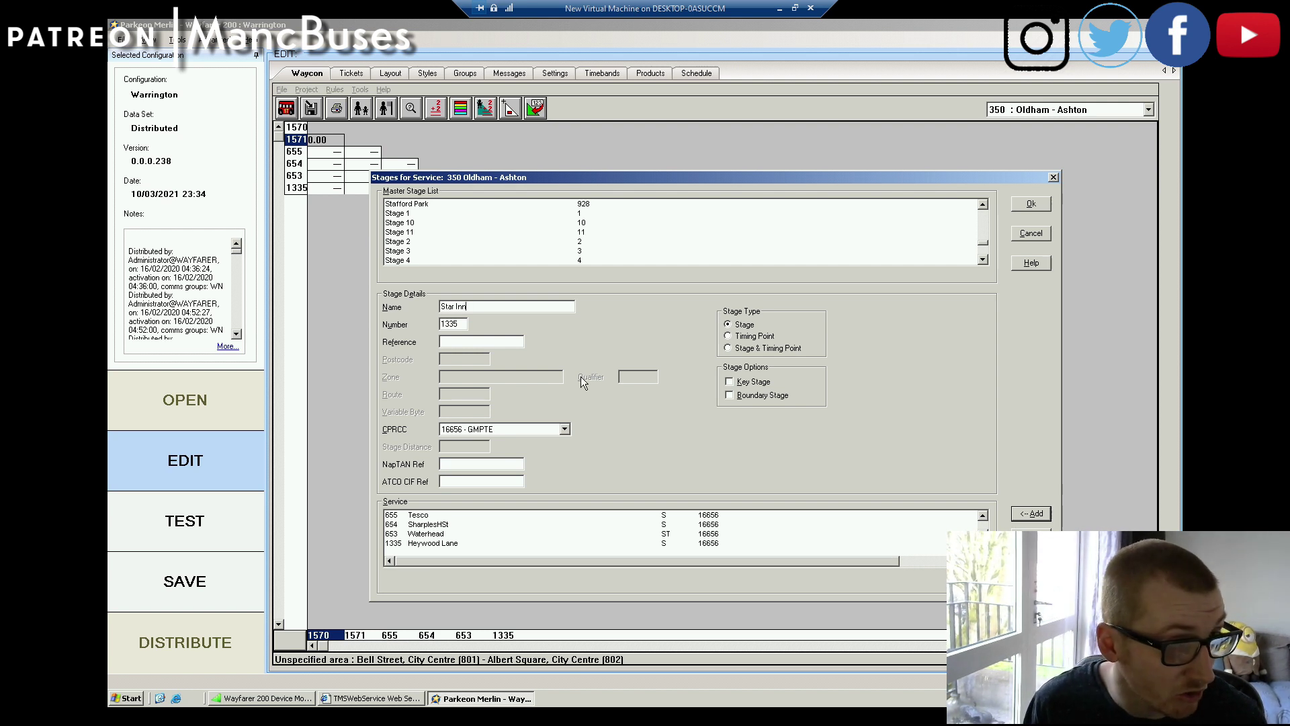
key(Tab)
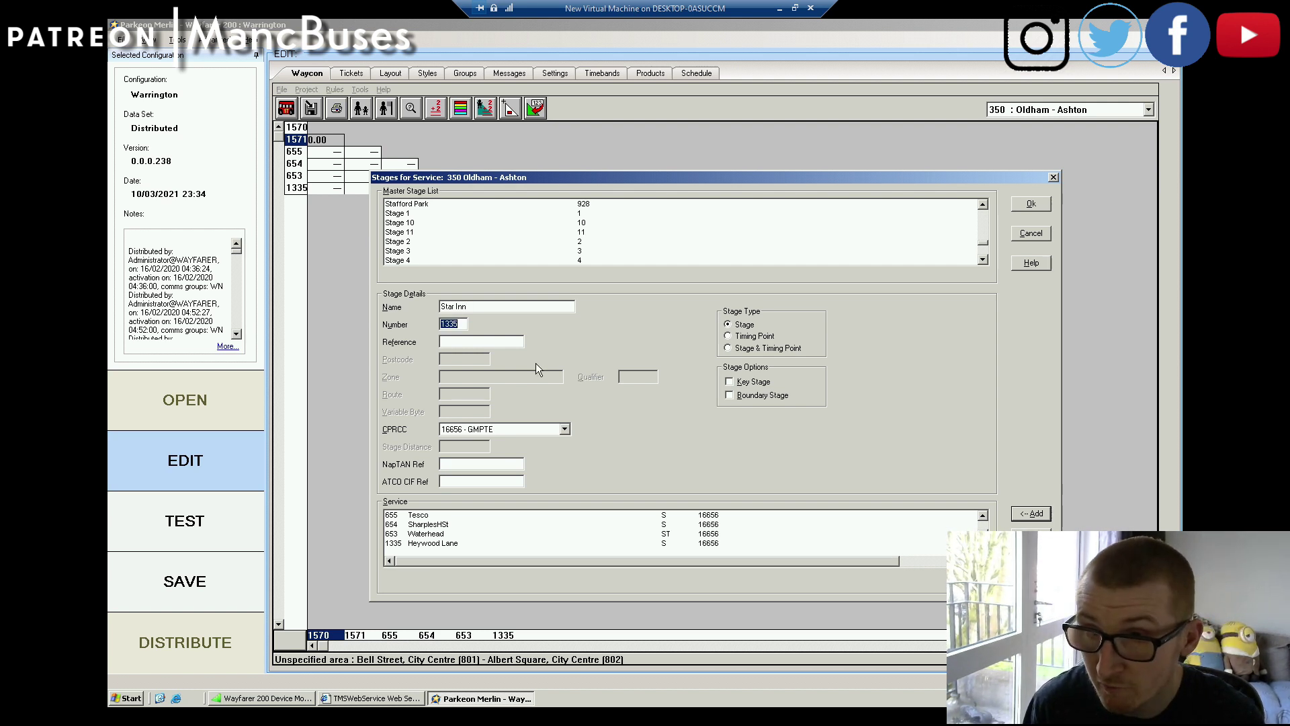
text(3)
text(336)
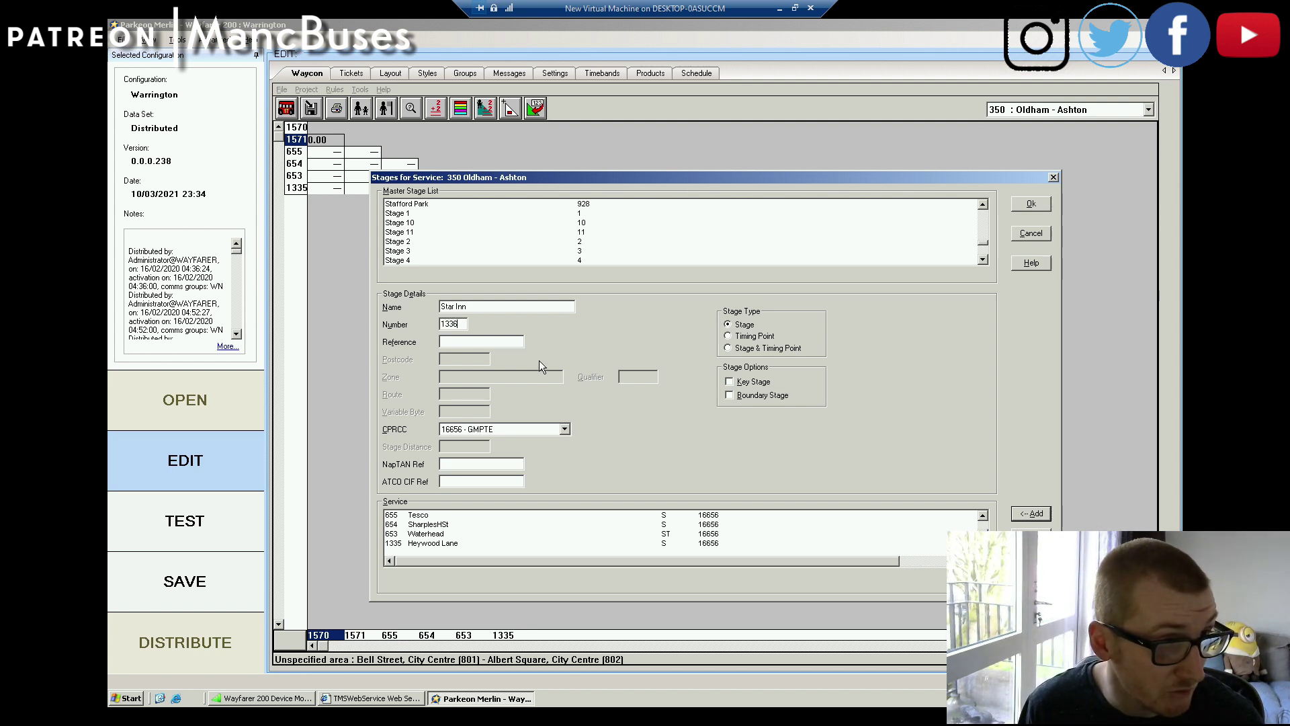
click(741, 349)
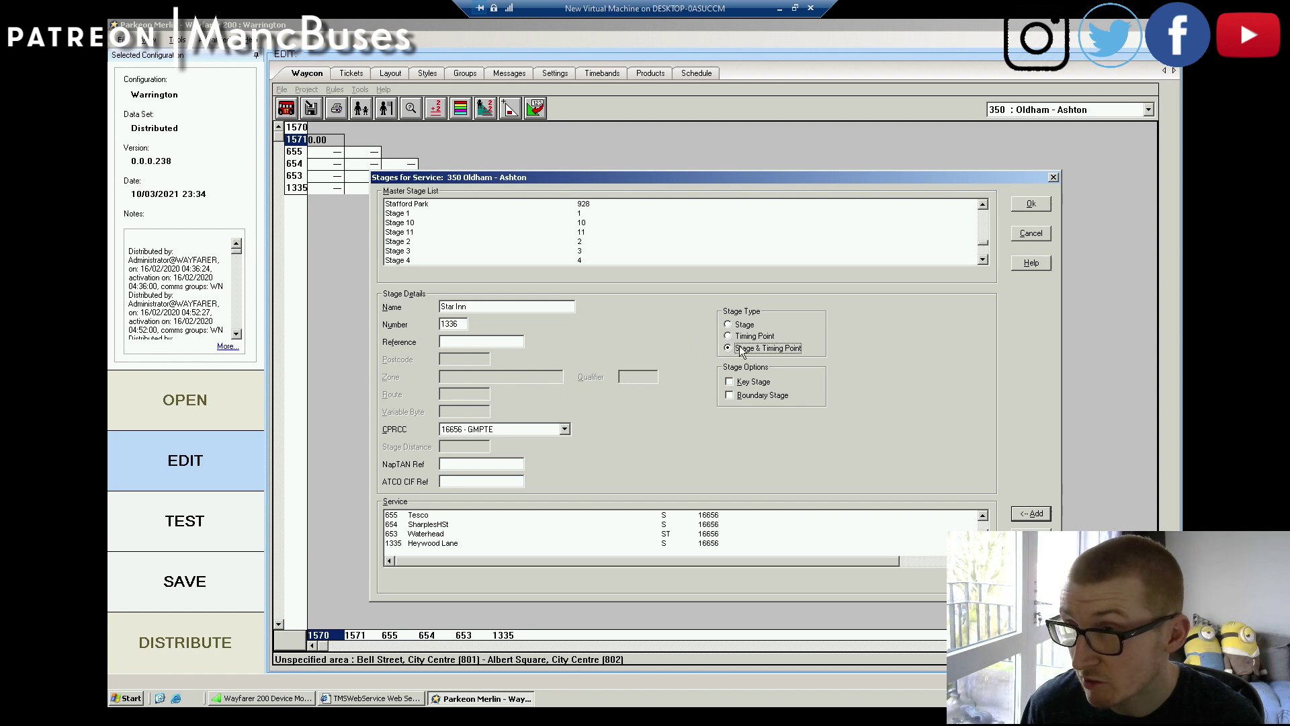
click(1031, 513)
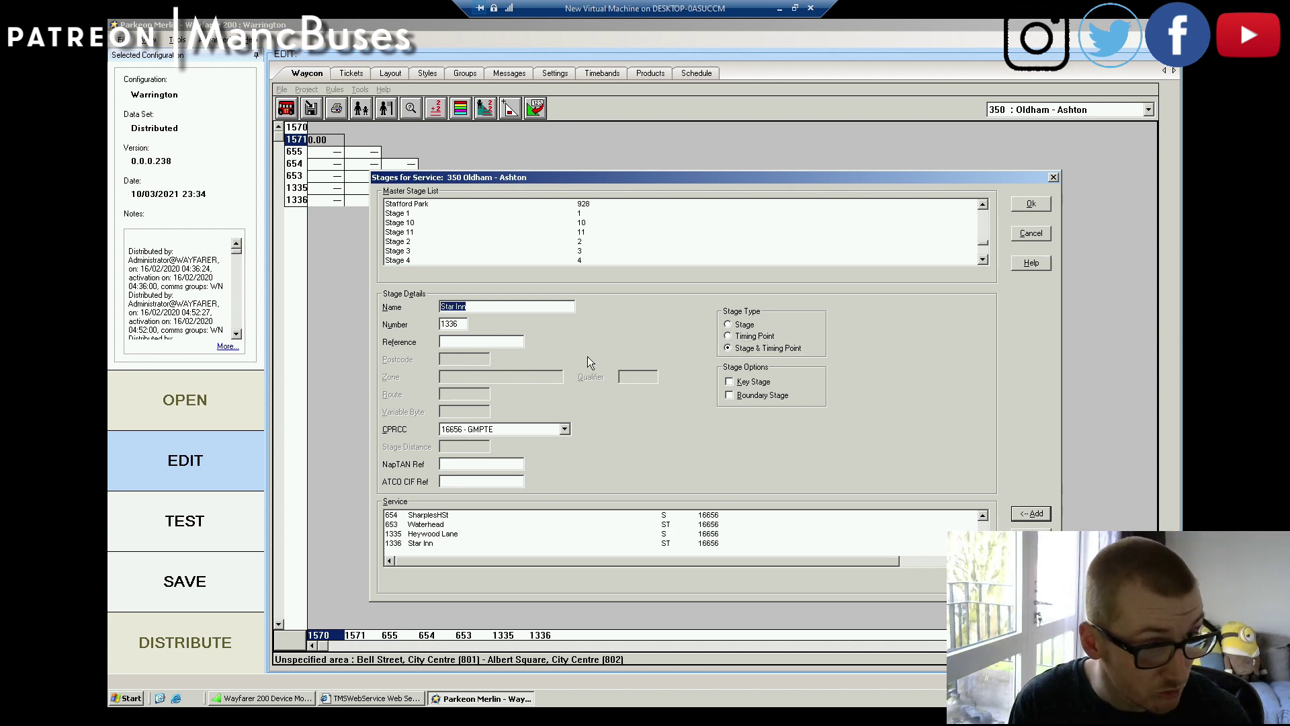
Step: Add a stage named Wall Hill Rd to the service with number 1338 and the plain Stage type
text(Wall Hill)
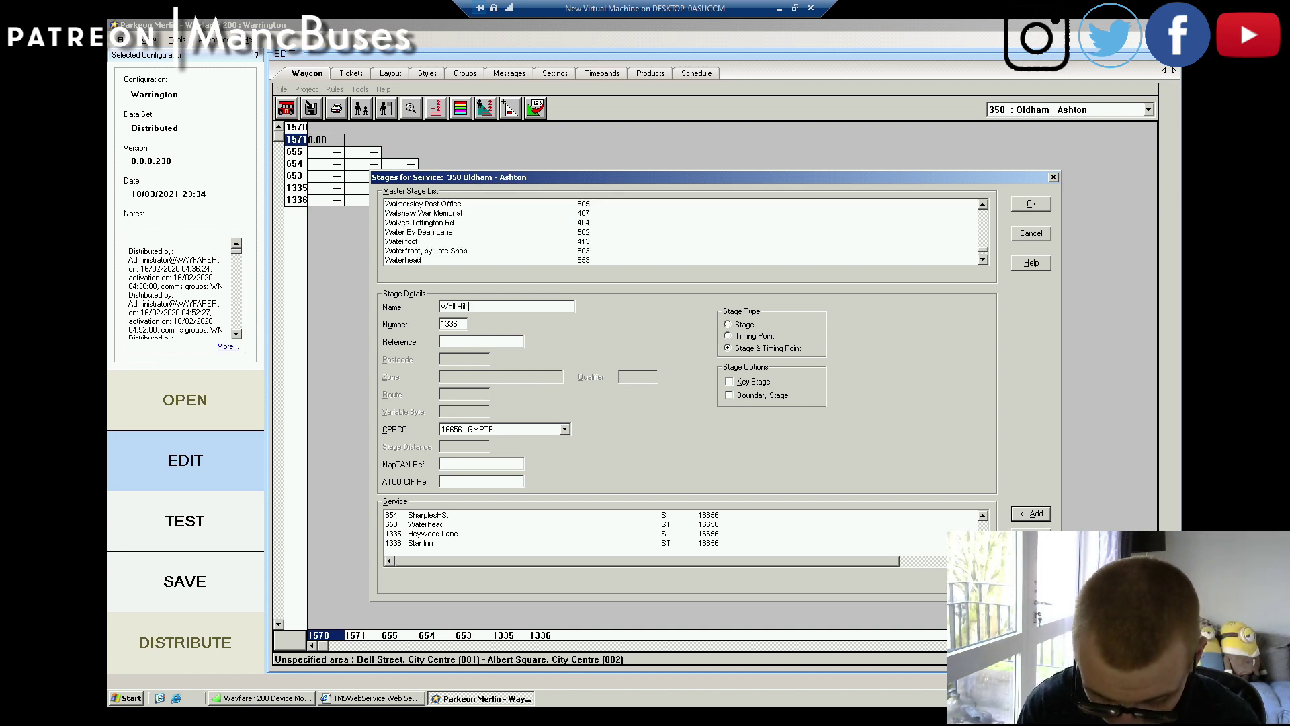
text( Rd)
key(Tab)
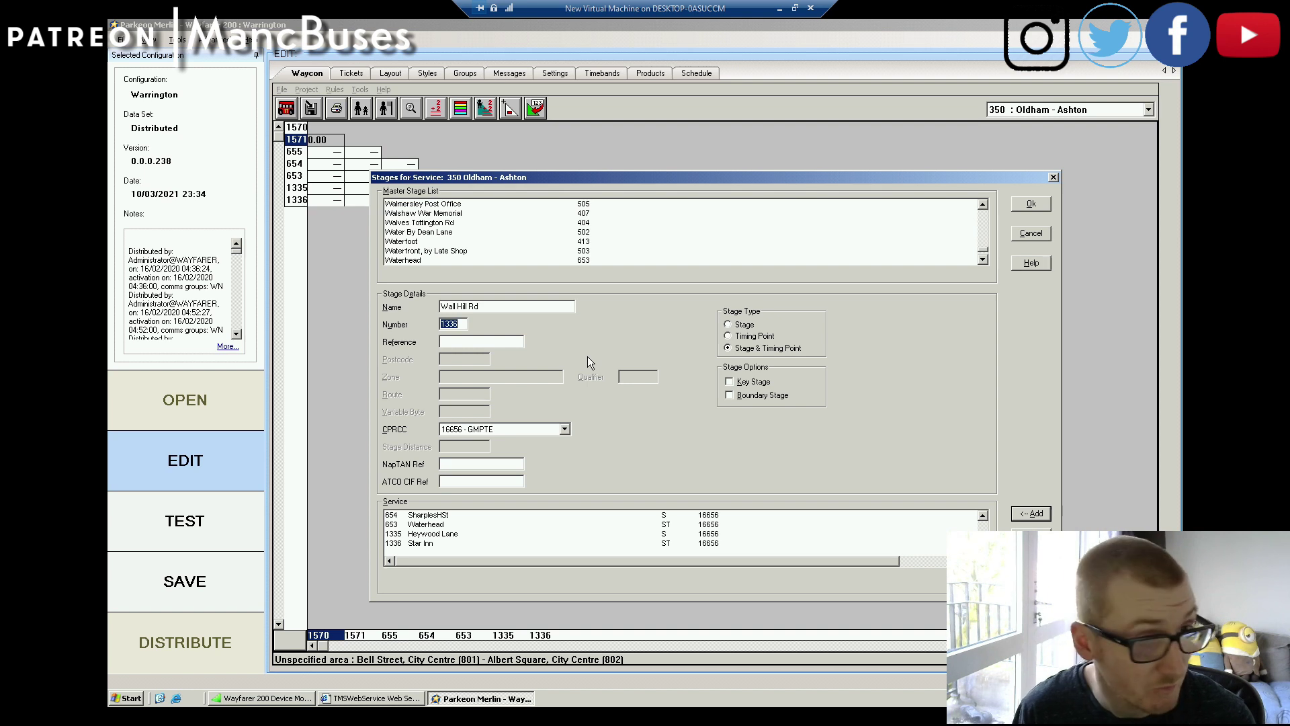
text(1338)
click(728, 324)
key(Return)
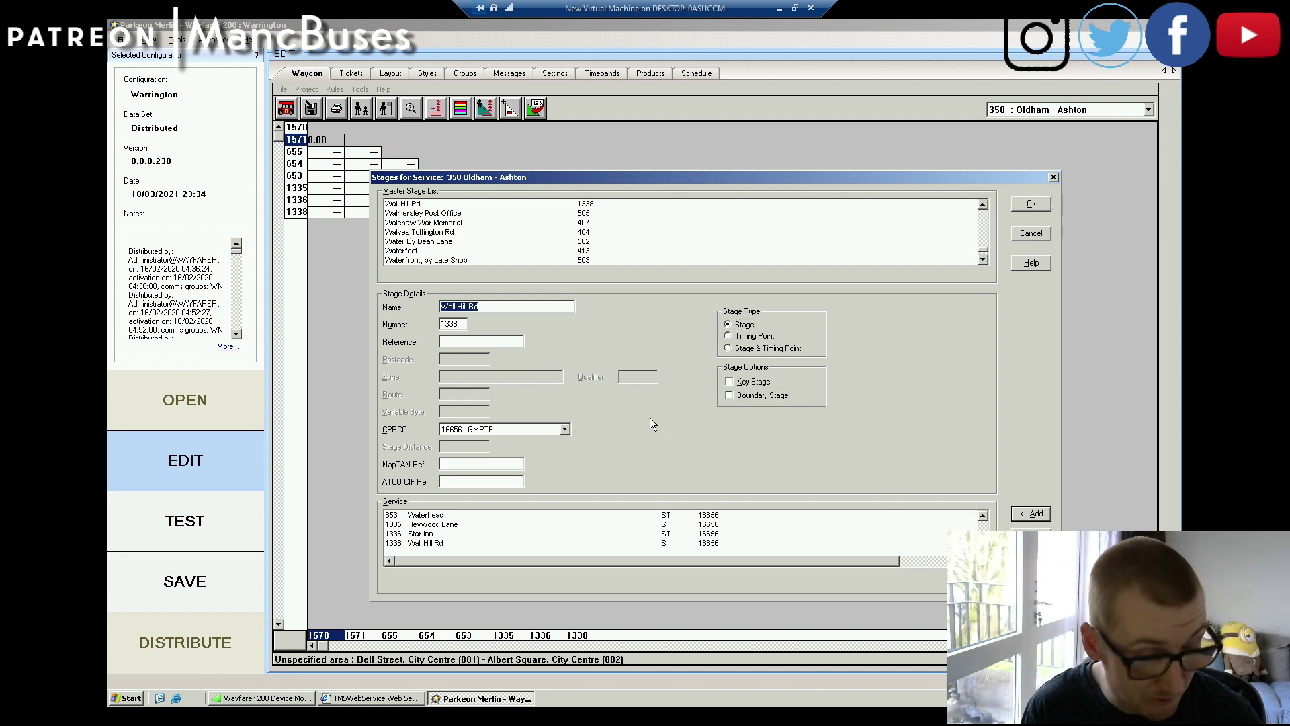
Step: Add a stage named Cross Keys to the service with number 1337, keeping the plain Stage type
text(Cro)
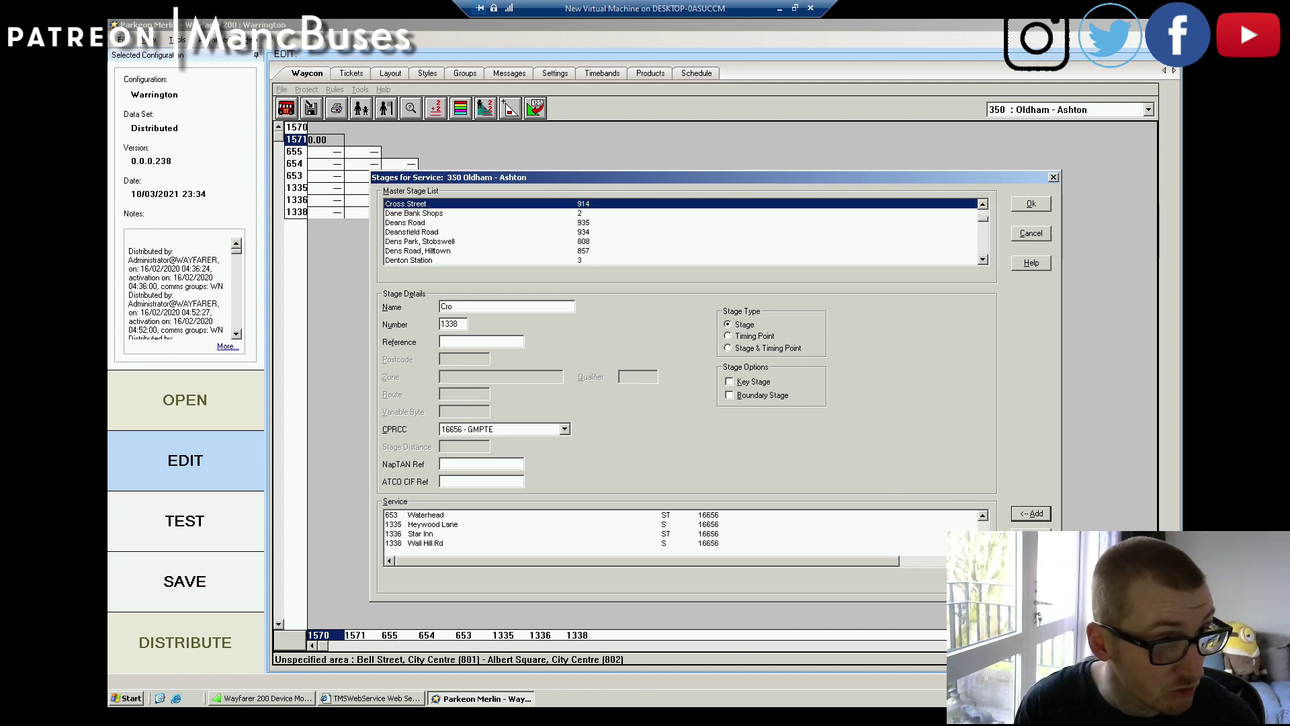
text(ss Keys)
key(Tab)
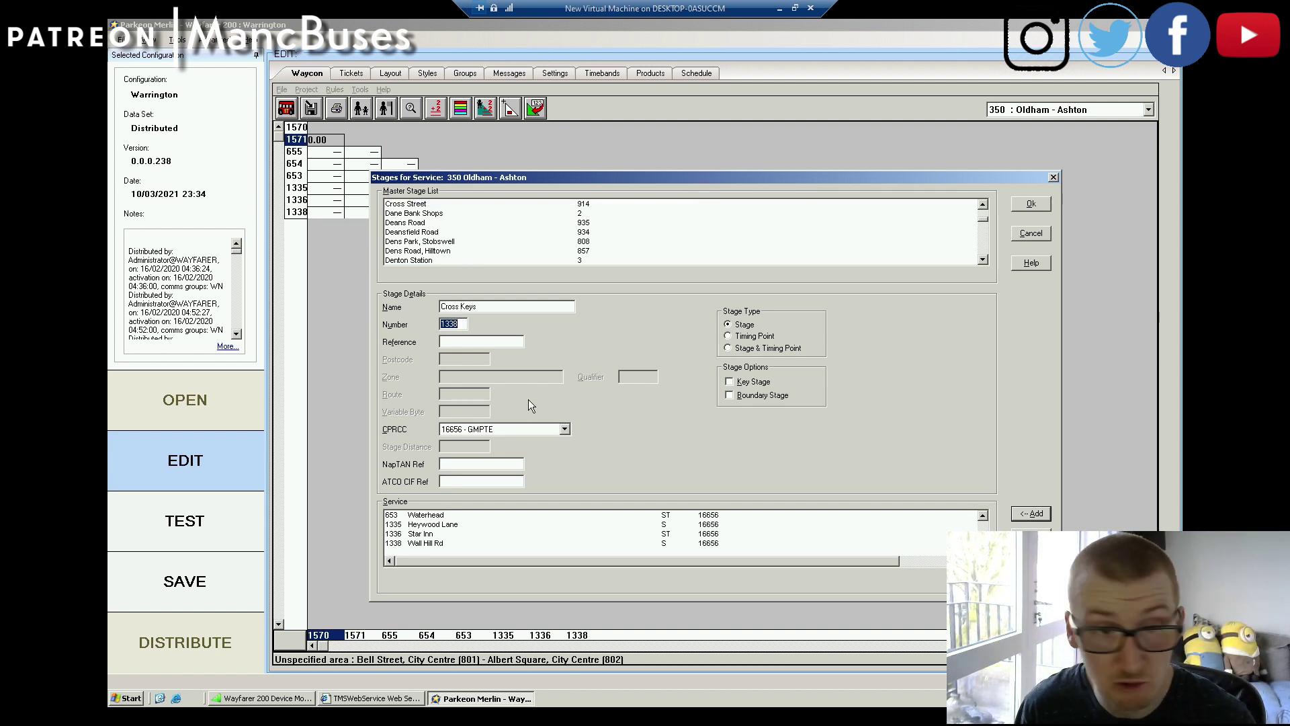
text(1337)
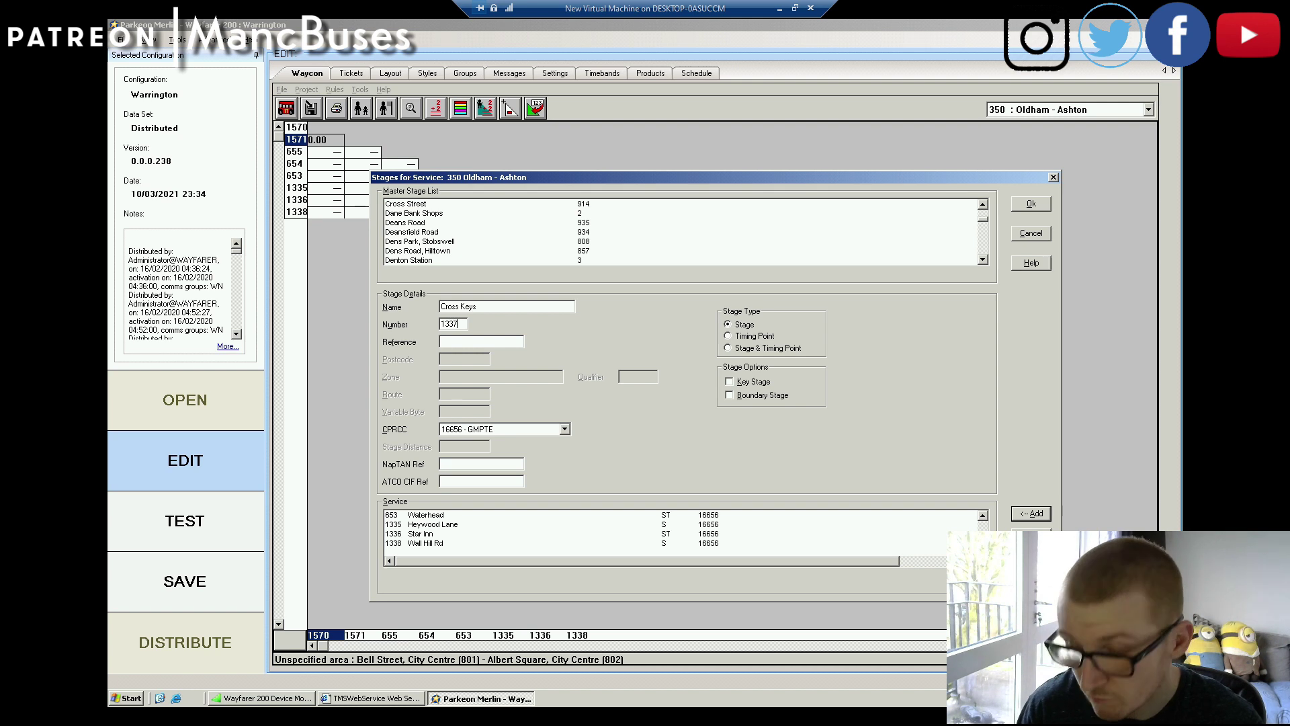
click(1030, 514)
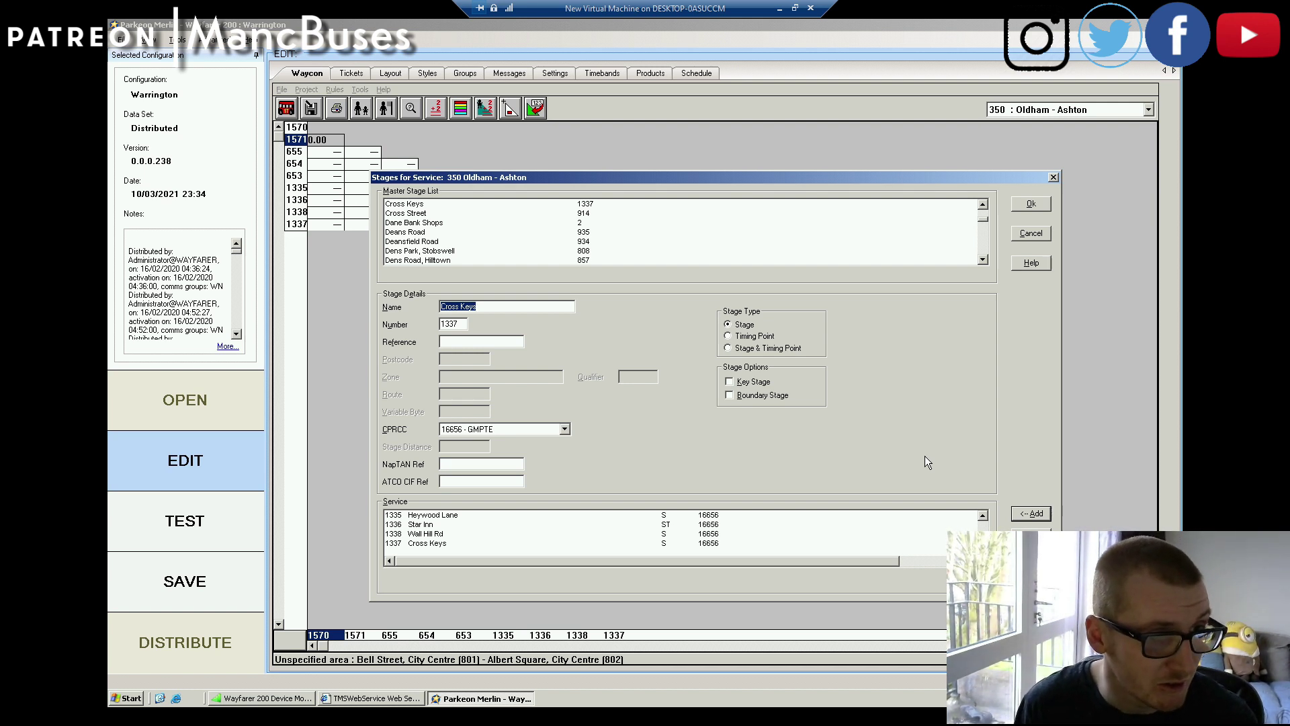
Step: Add a stage named DelphCr Rds to the service with number 3836 and the Stage & Timing Point type
text(D)
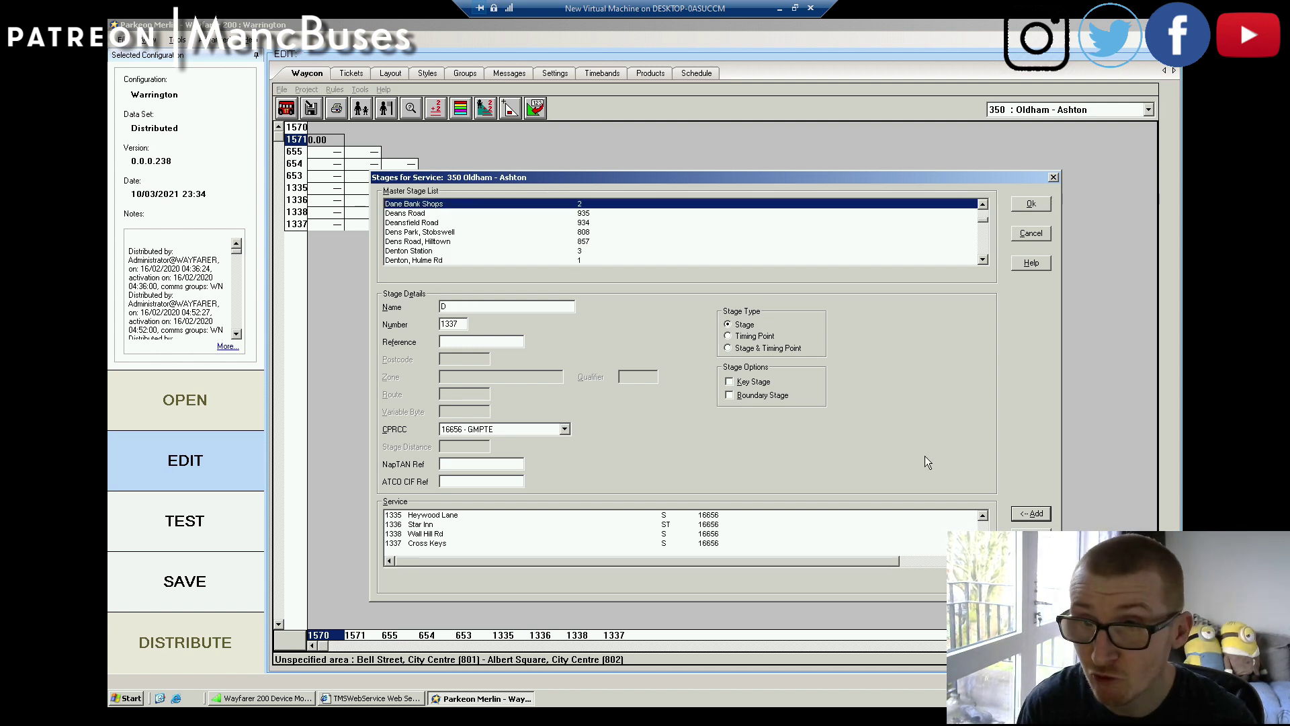
text(e)
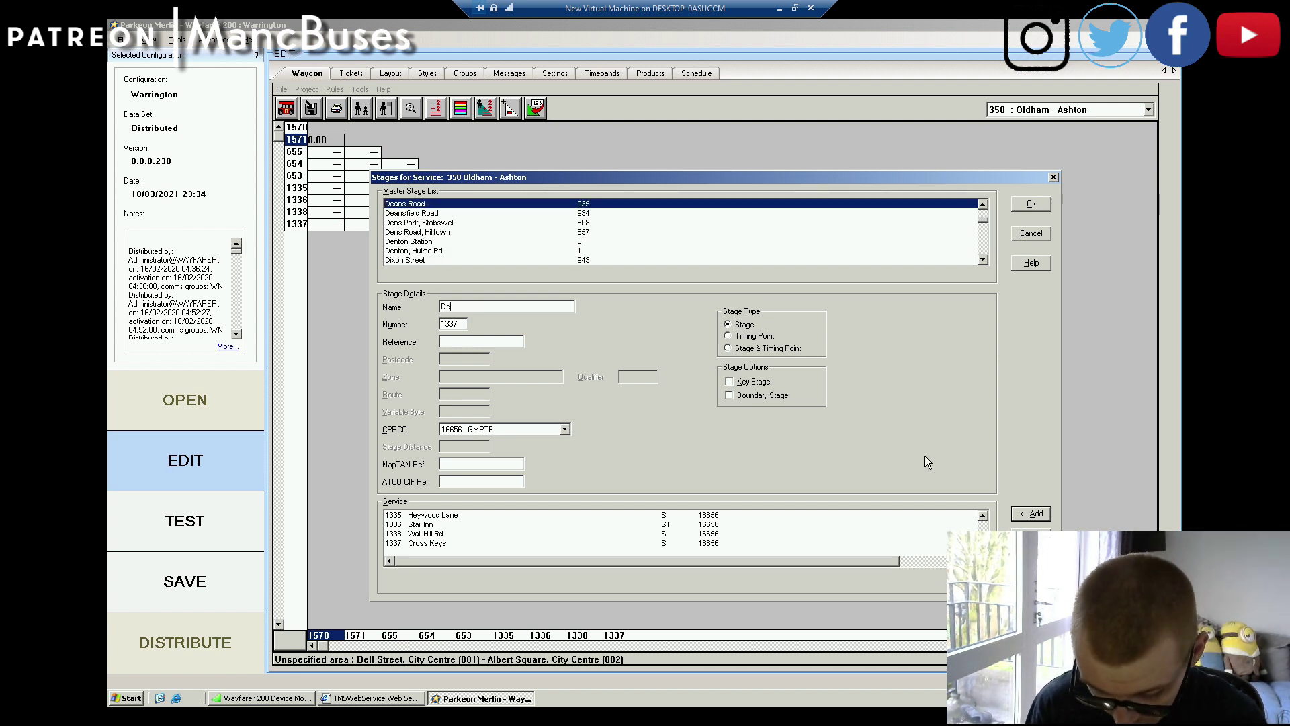
text(lph)
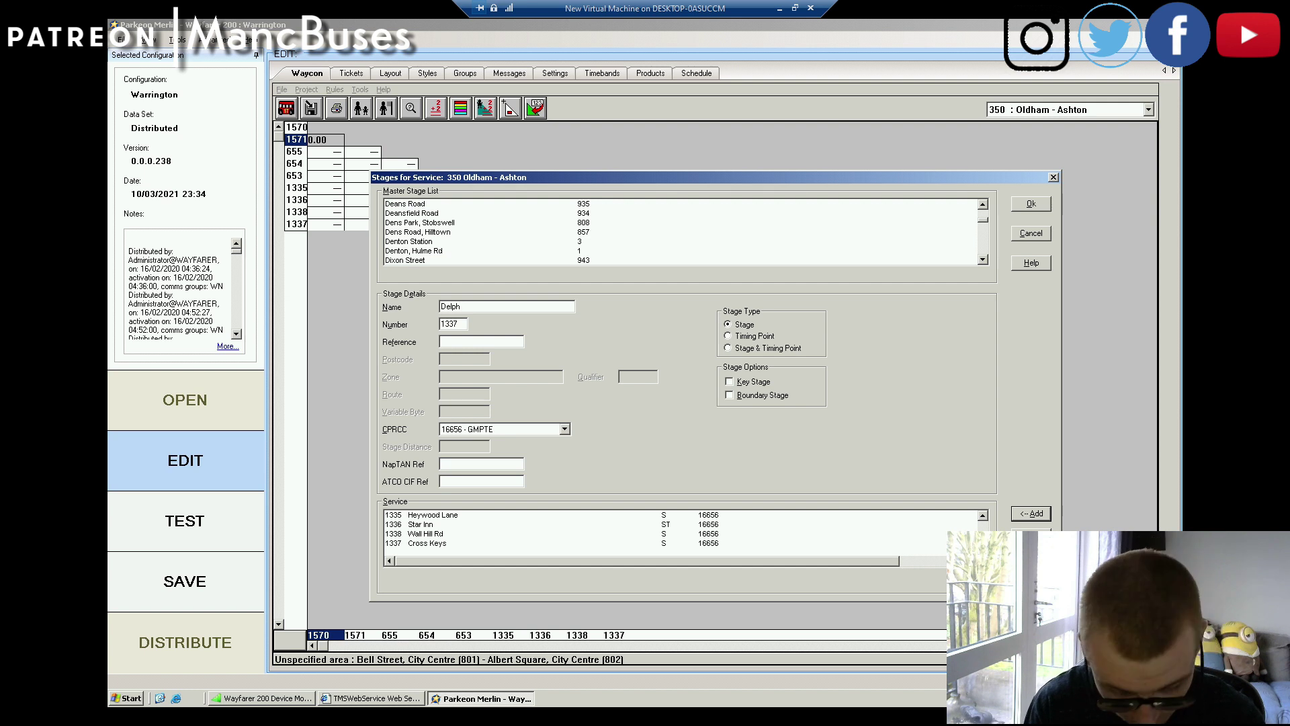
text(Cr)
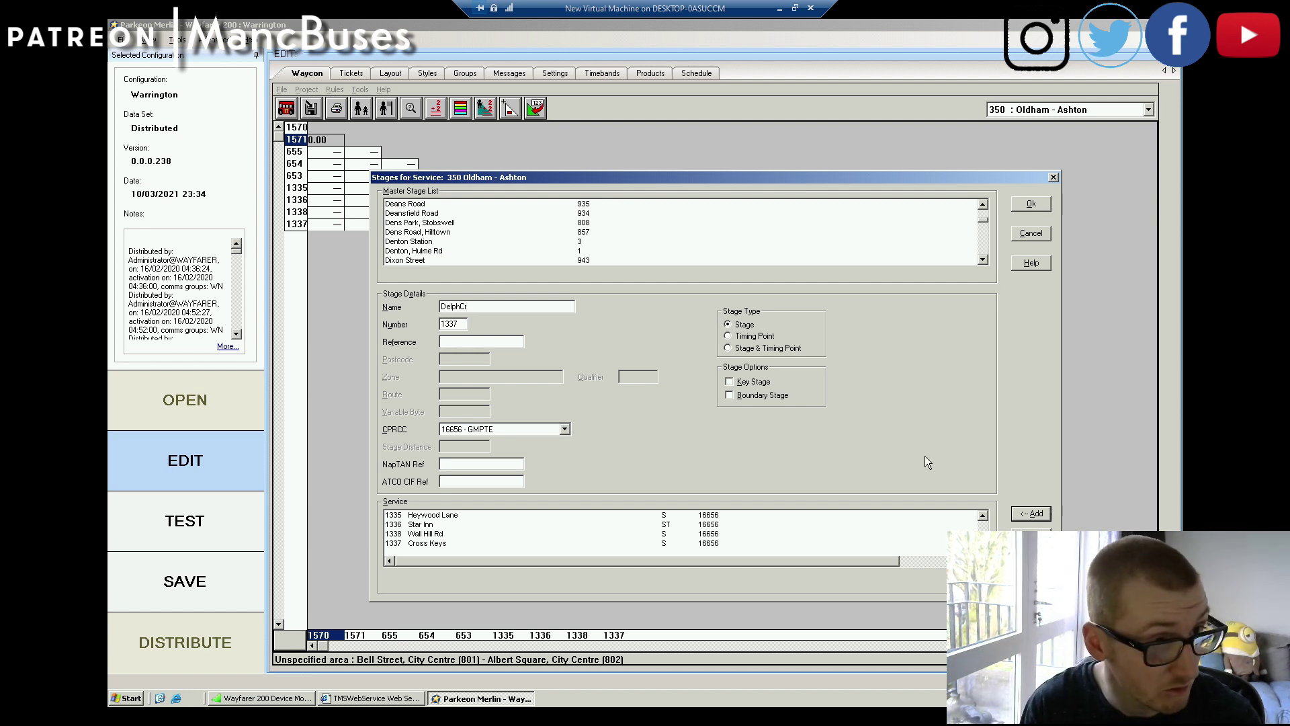
text( R)
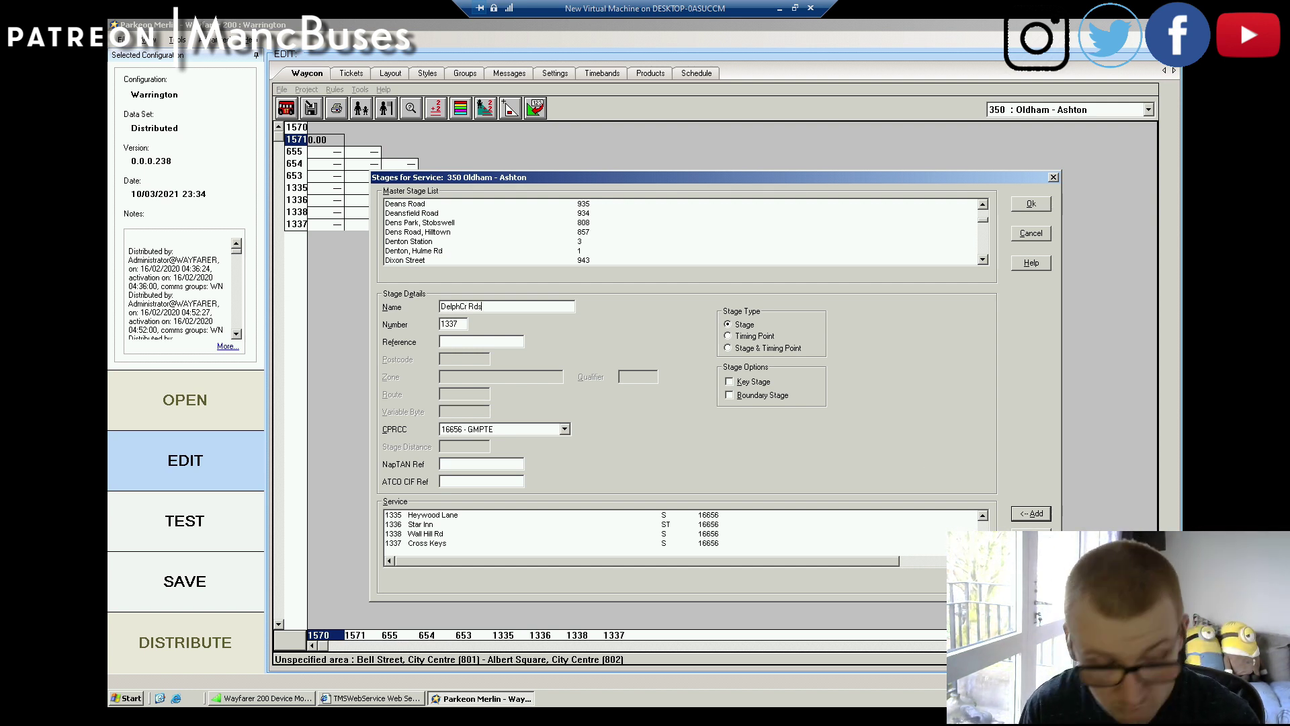
text(ds)
key(Tab)
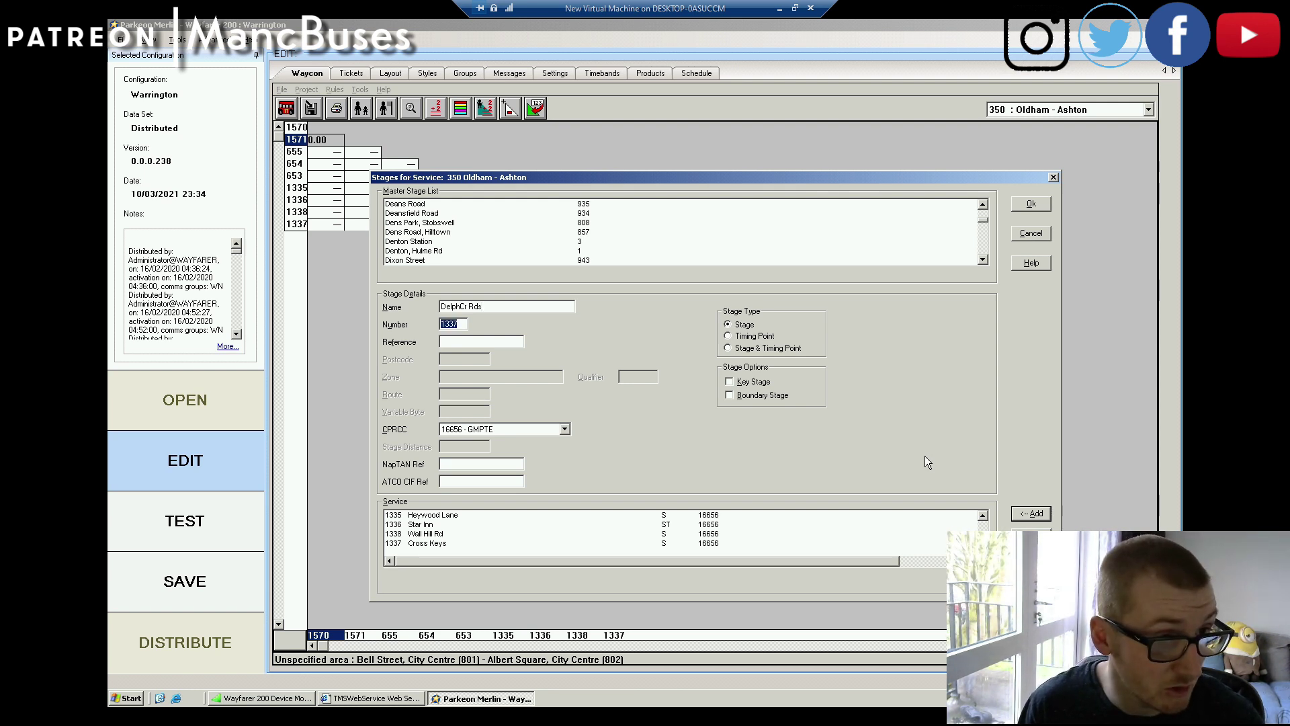
text(38)
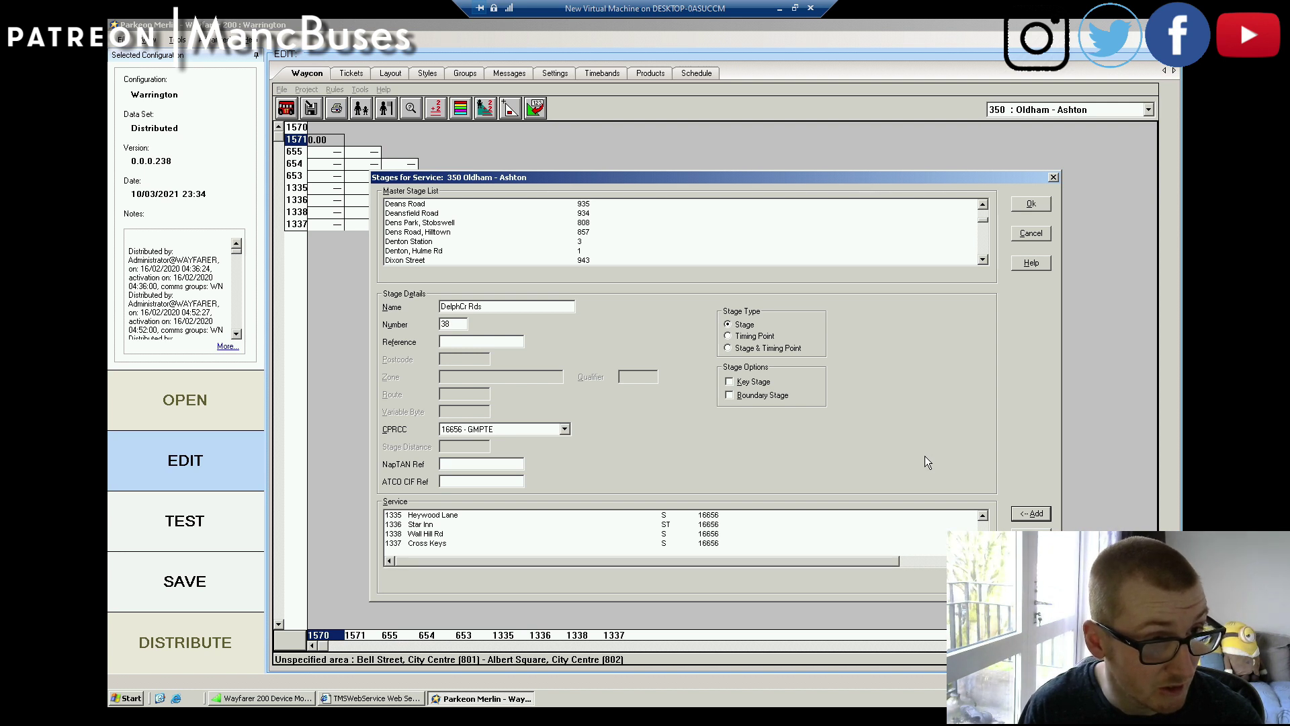
text(46)
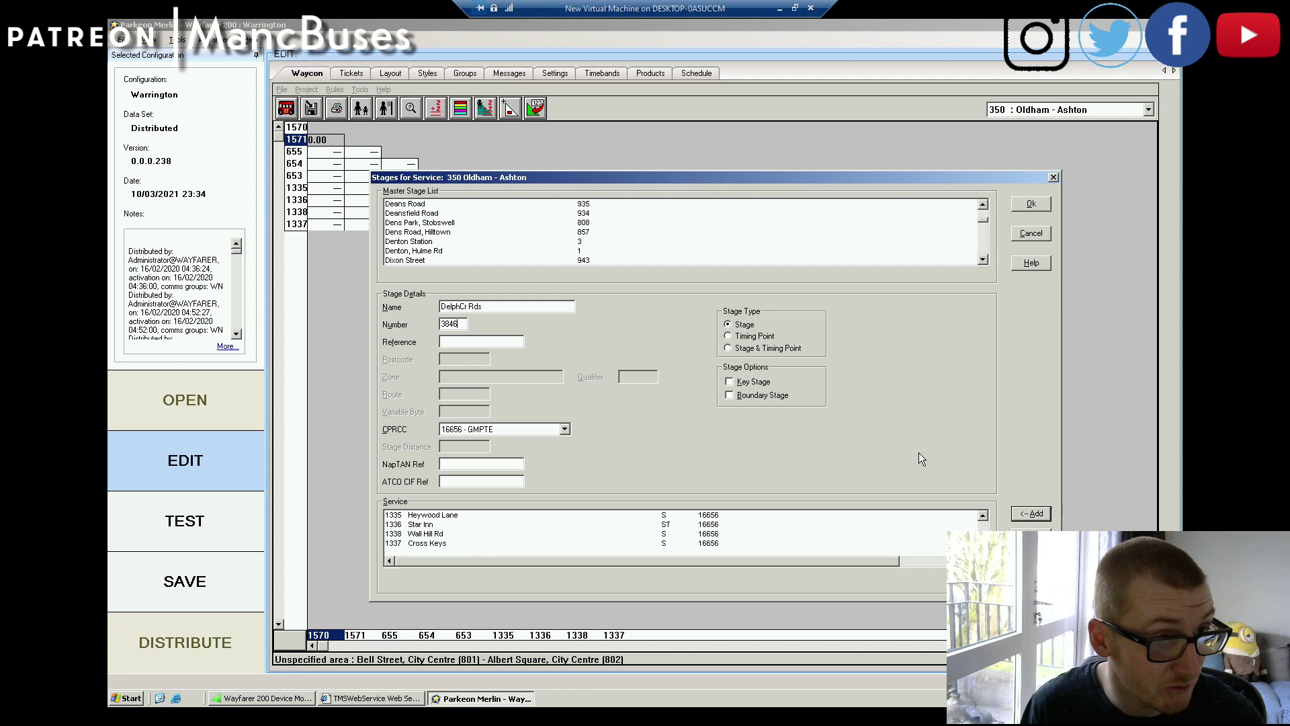
key(BackSpace)
key(BackSpace)
text(36)
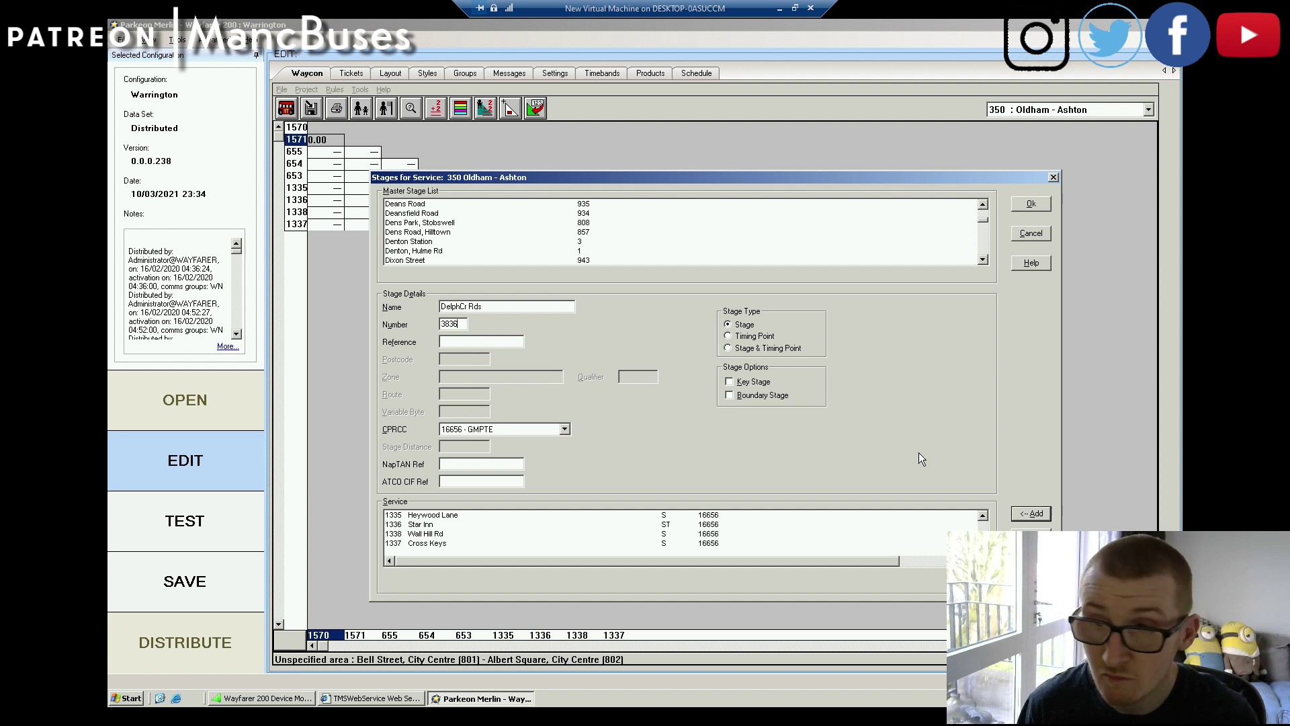
click(757, 348)
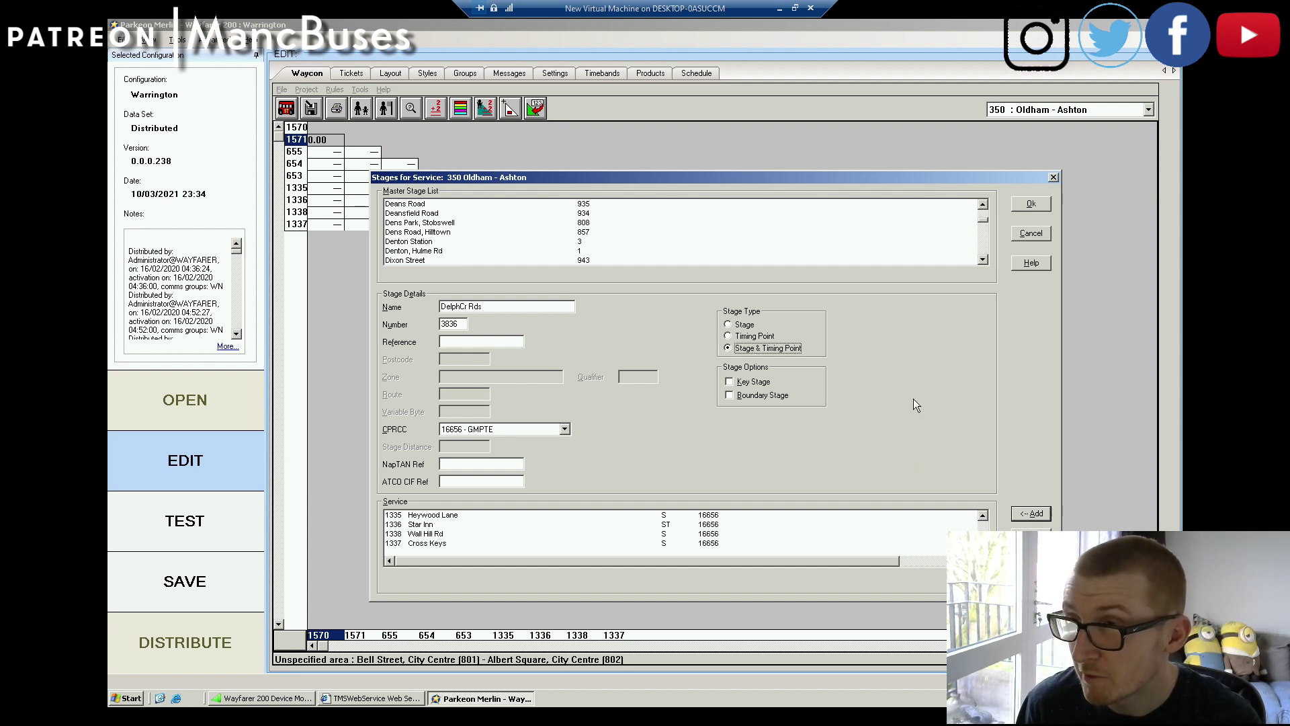
click(1033, 513)
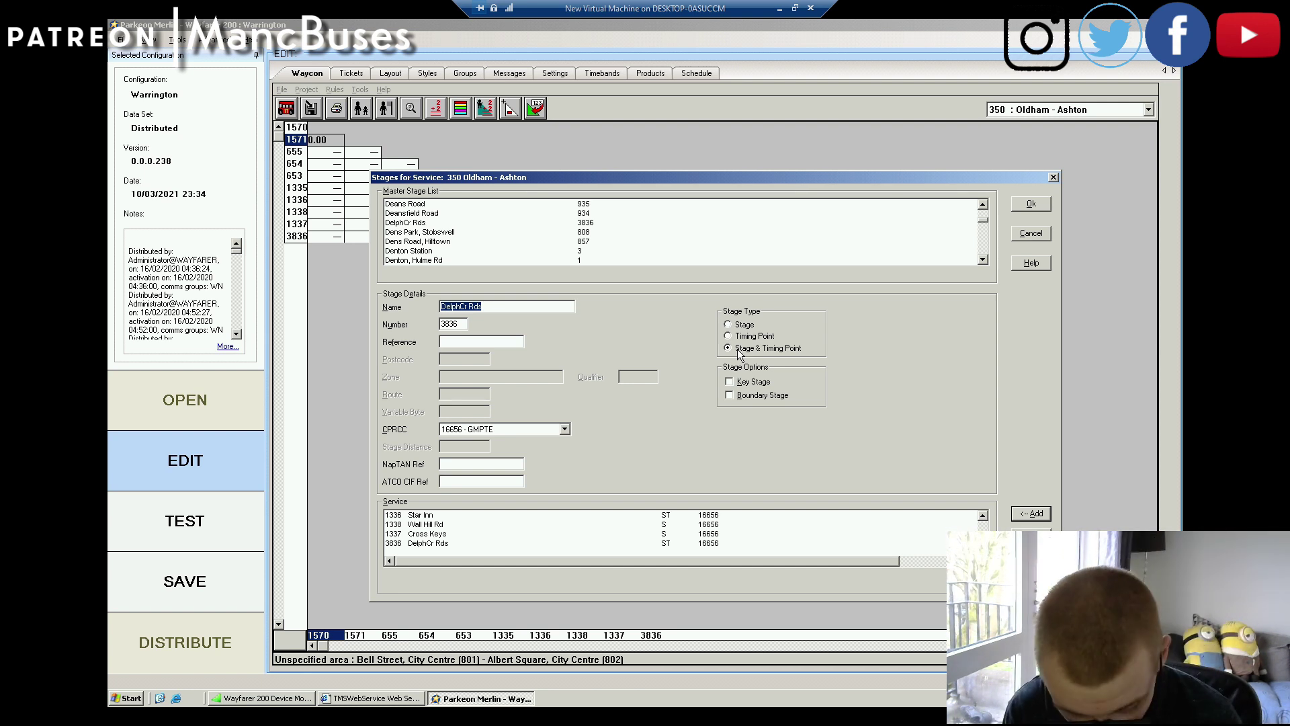
Step: Add a stage named Carrcote to the service with number 3847, keeping the Stage & Timing Point type
text(Ca)
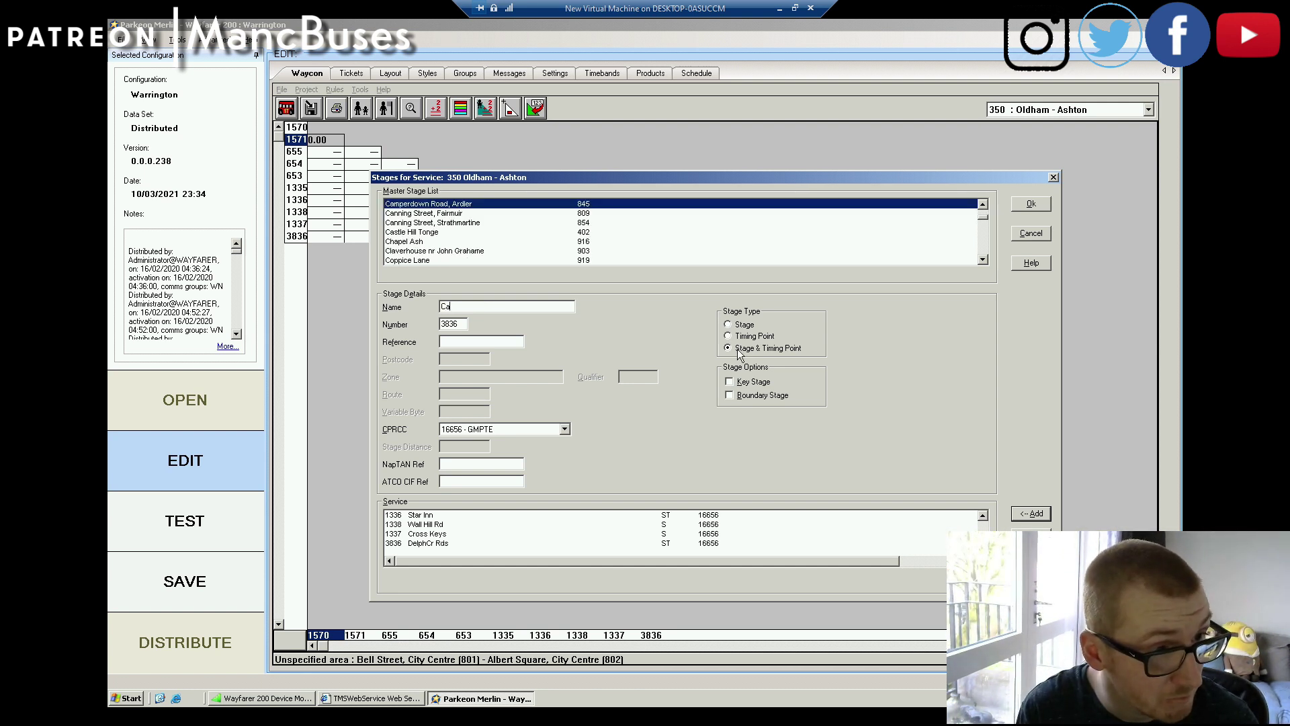
text(rrcote)
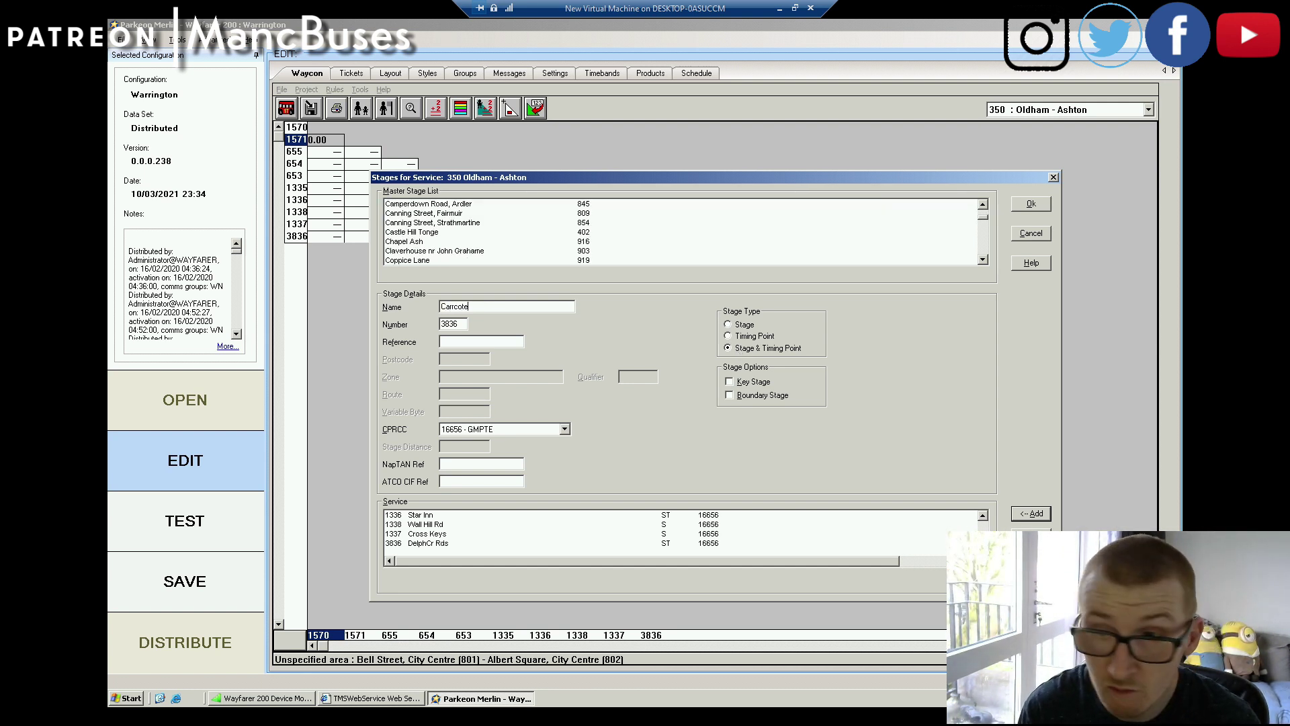
key(Tab)
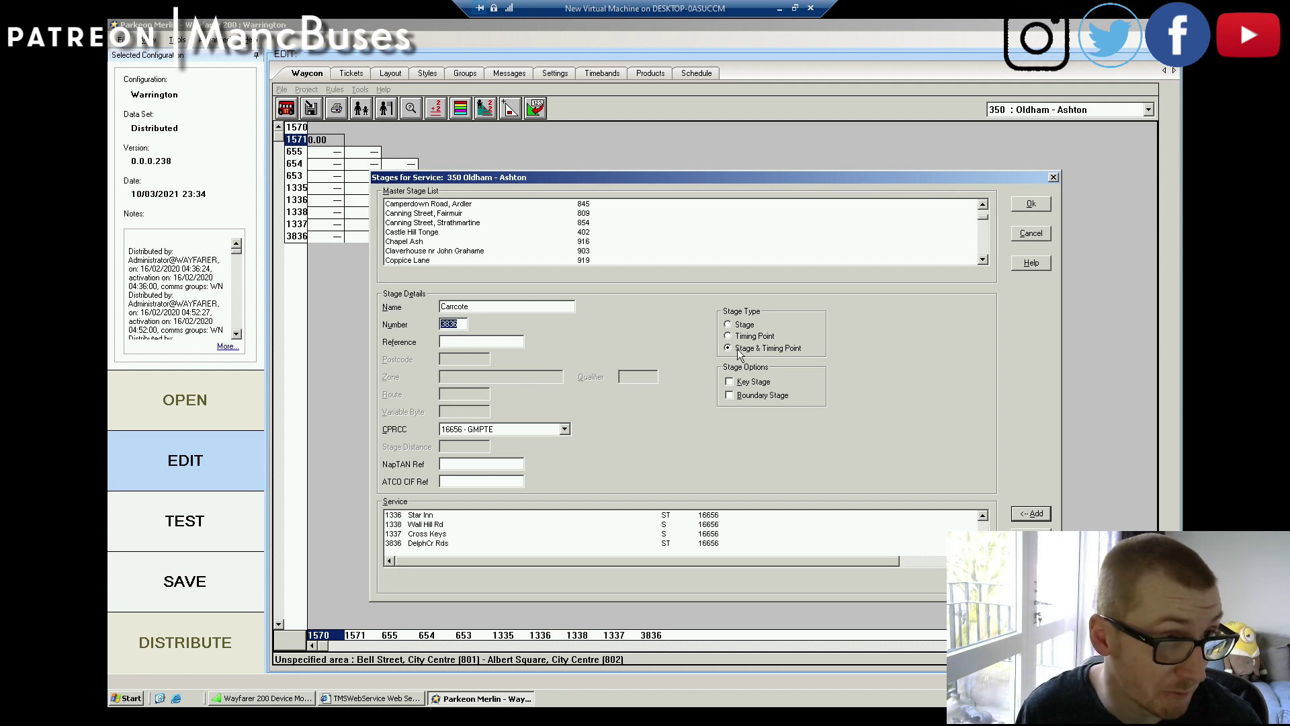
text(3847)
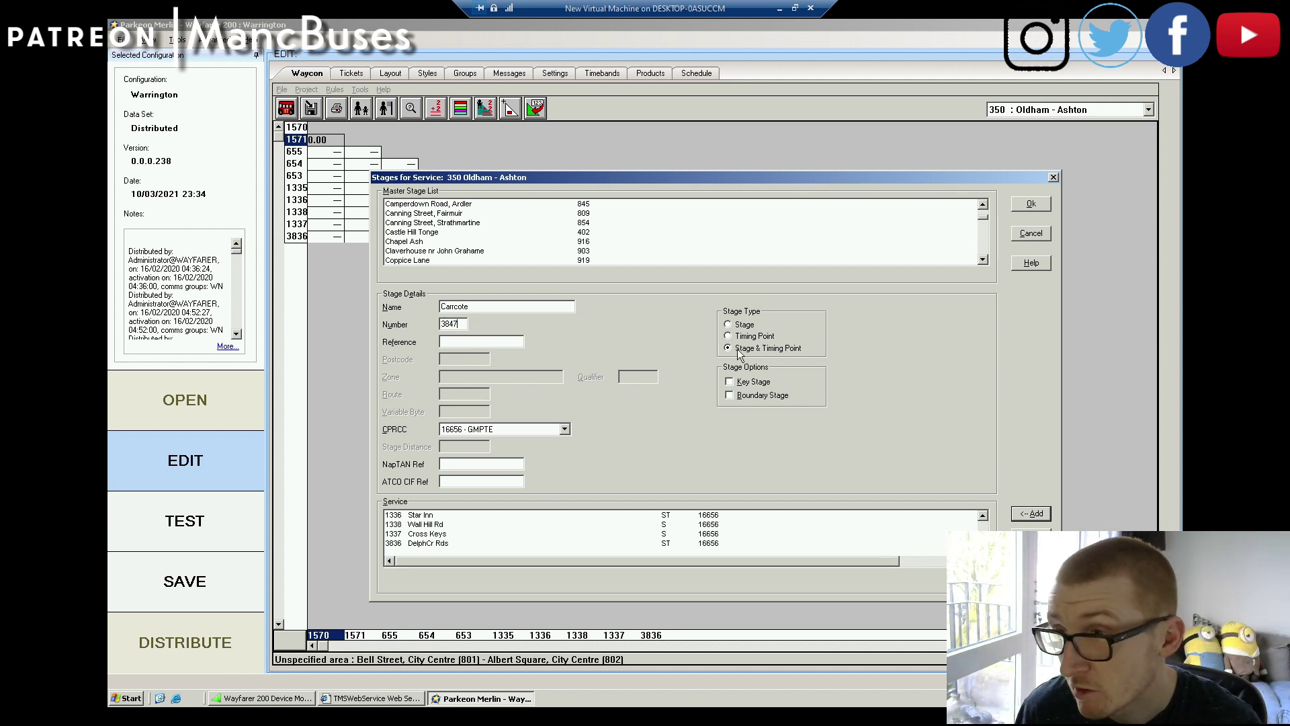
click(1035, 514)
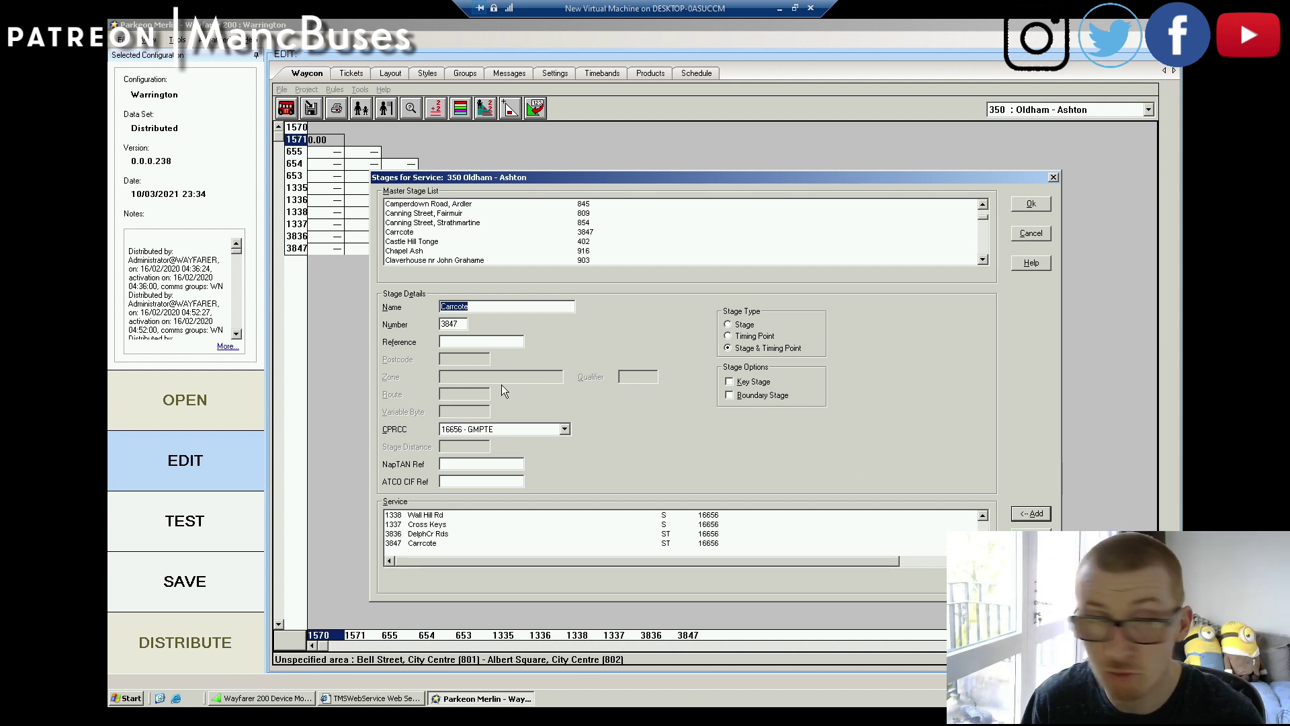
Step: Add another stage named DelphCr Rds to the service with number 3846, keeping the Stage & Timing Point type
text(Del)
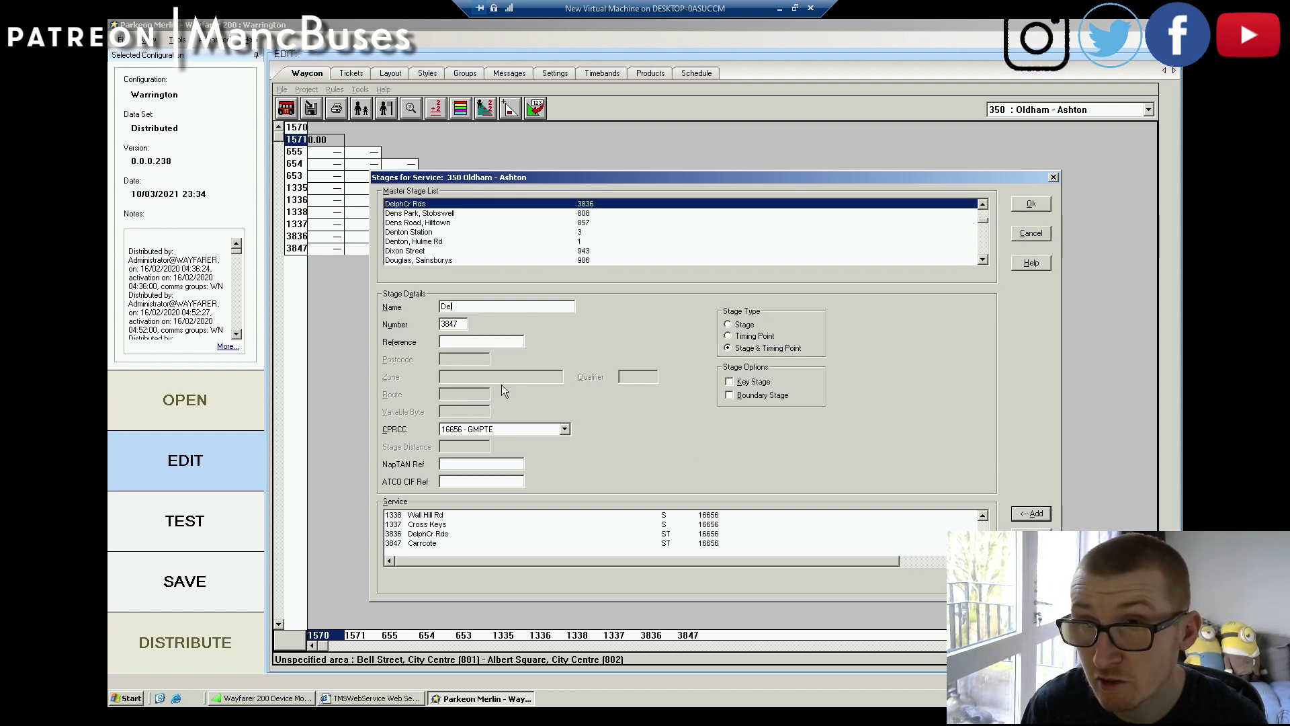
text(ph)
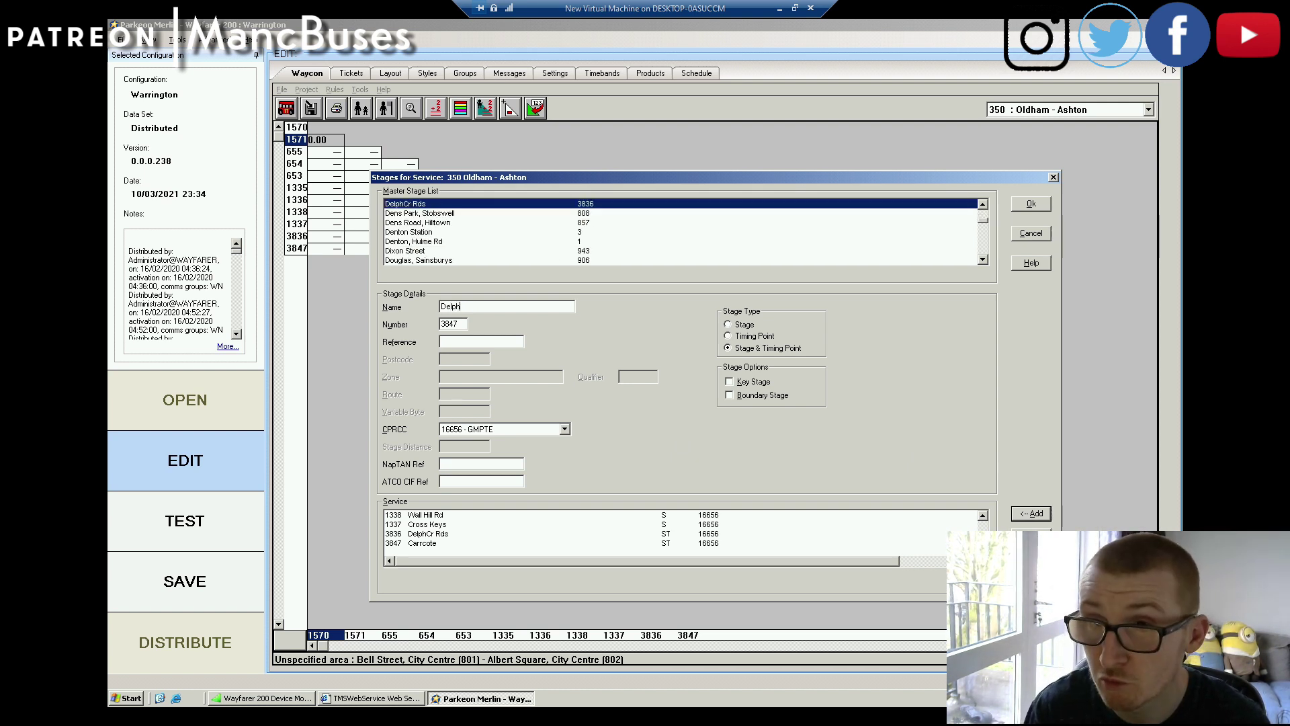
key(BackSpace)
text(Cr Rds)
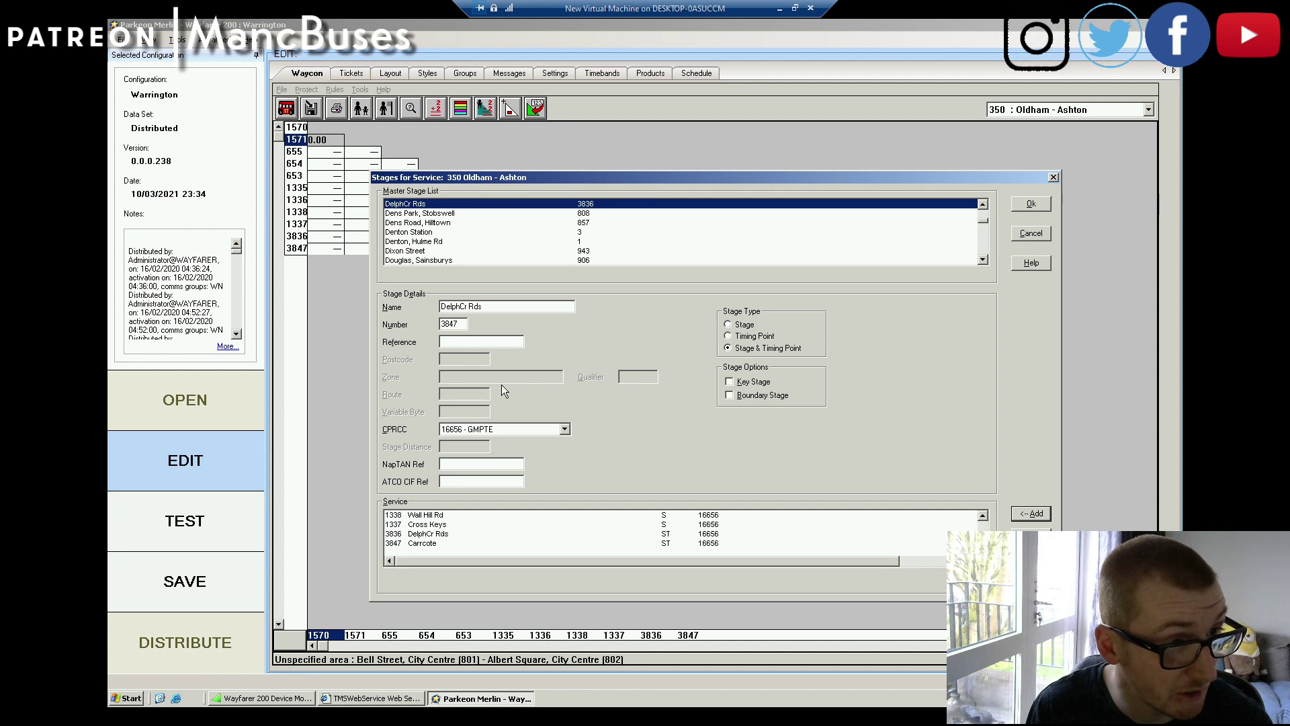
key(Tab)
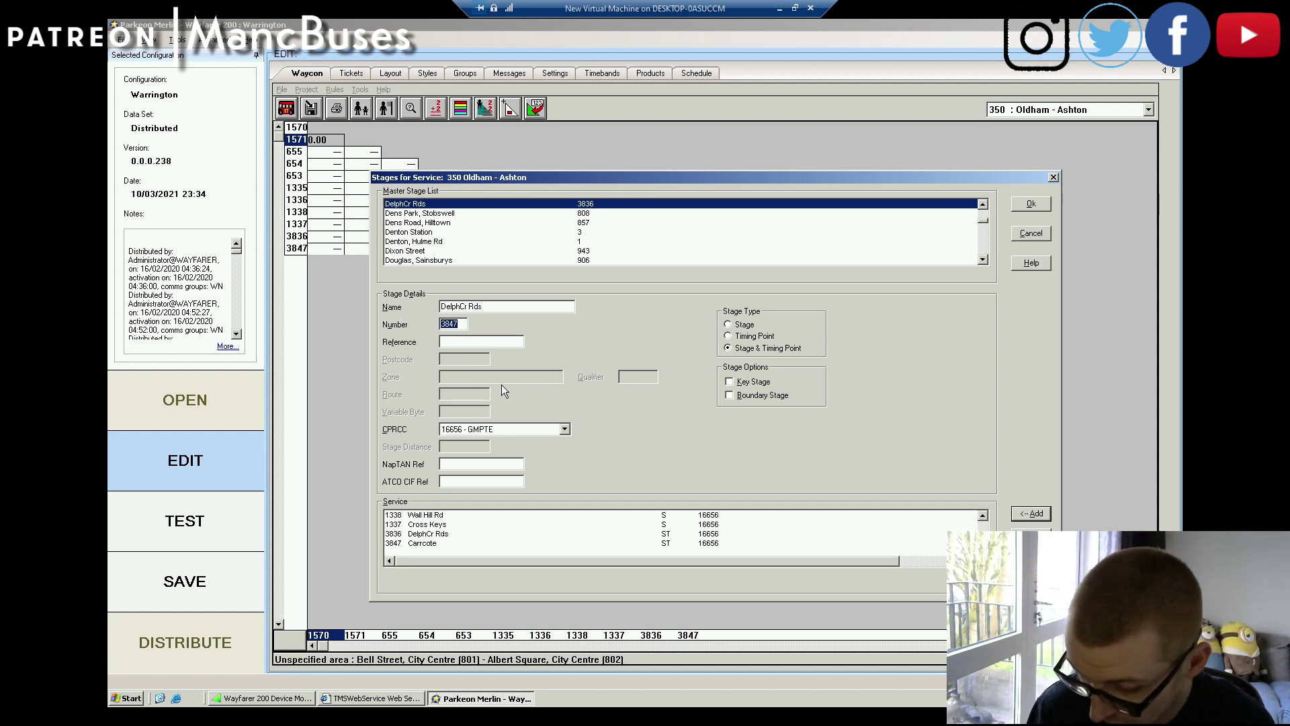
text(38)
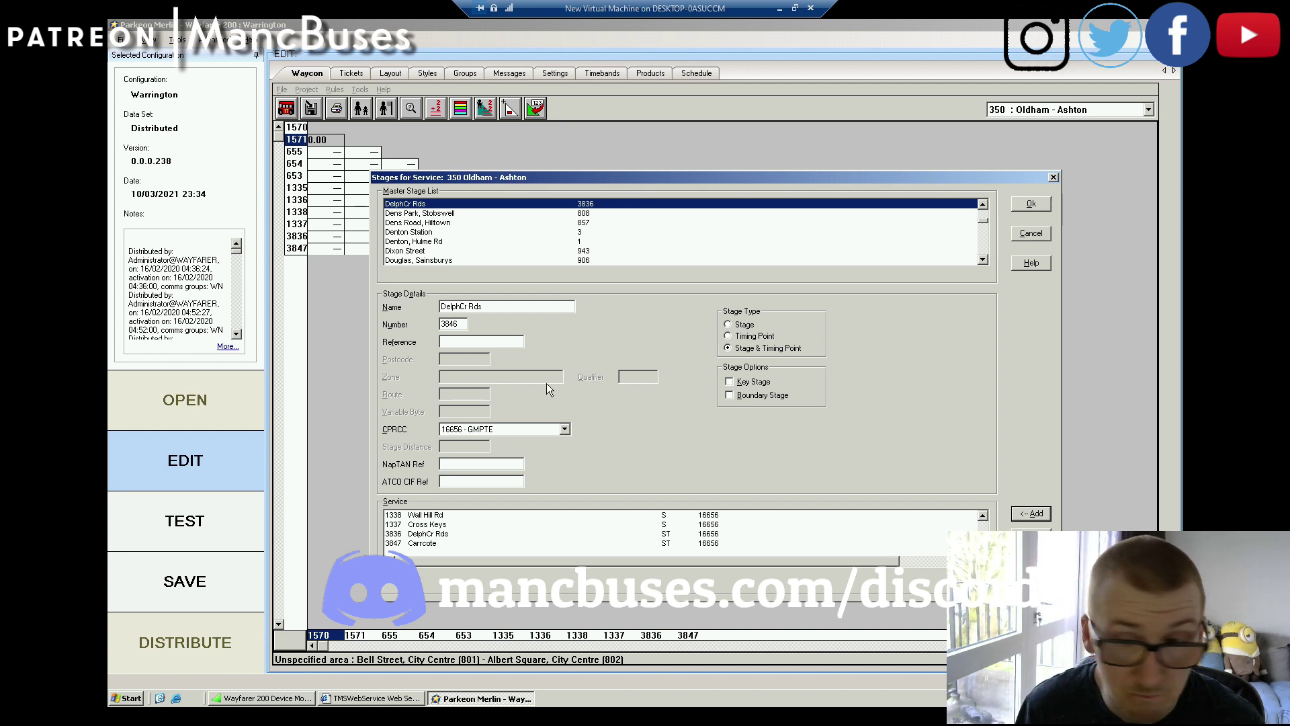
click(1032, 514)
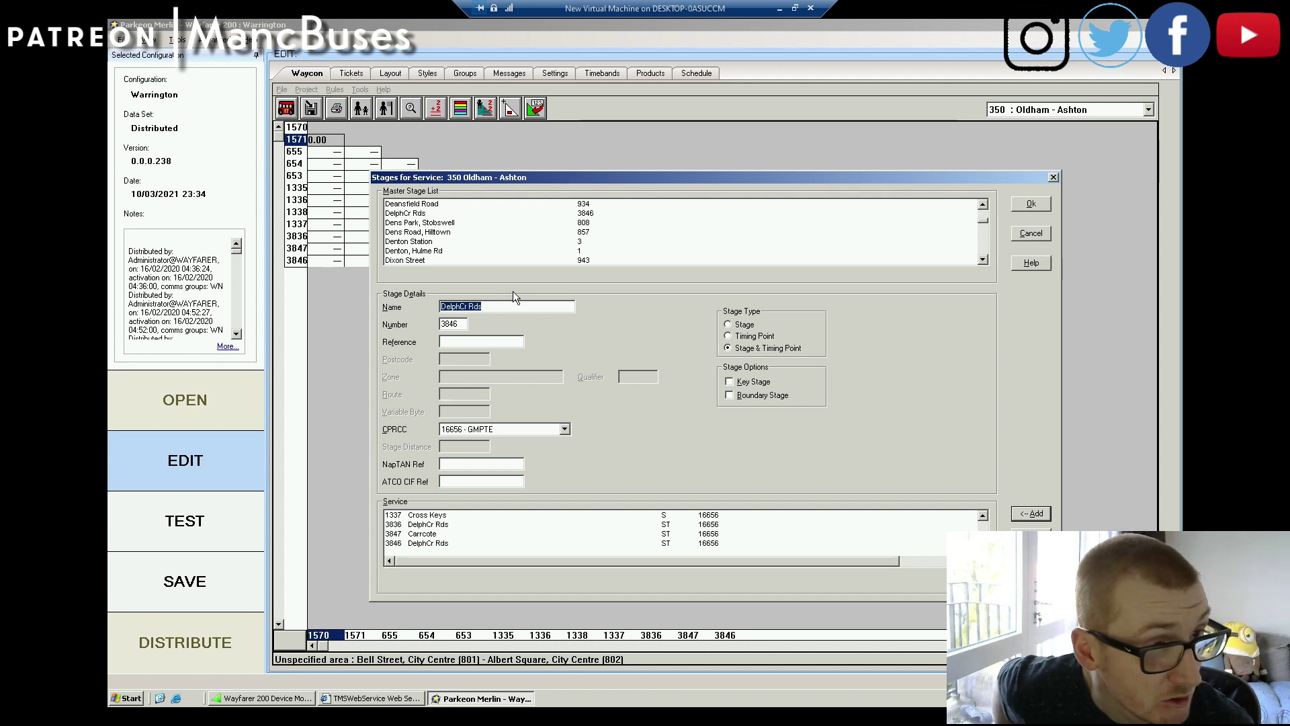
Step: Add a stage named Gatehead M to the service with number 3845 and the plain Stage type
text(ate)
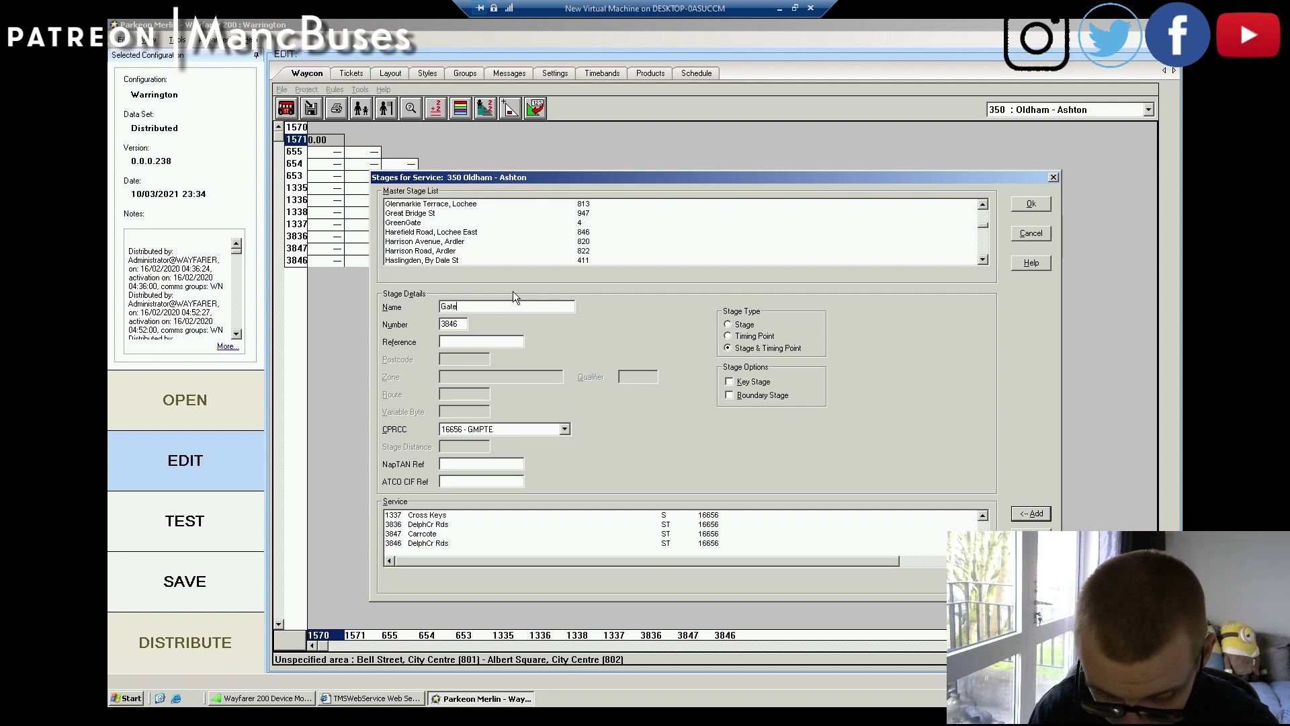
text(head M)
key(Tab)
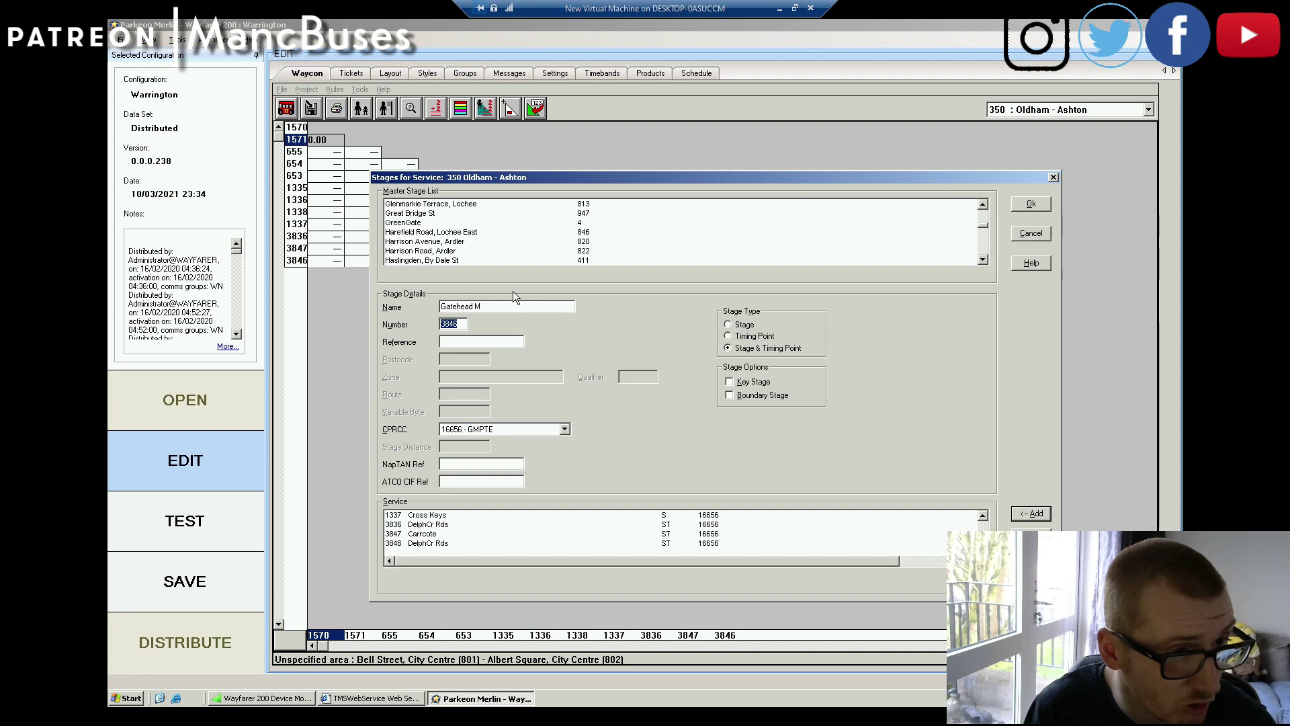
text(384)
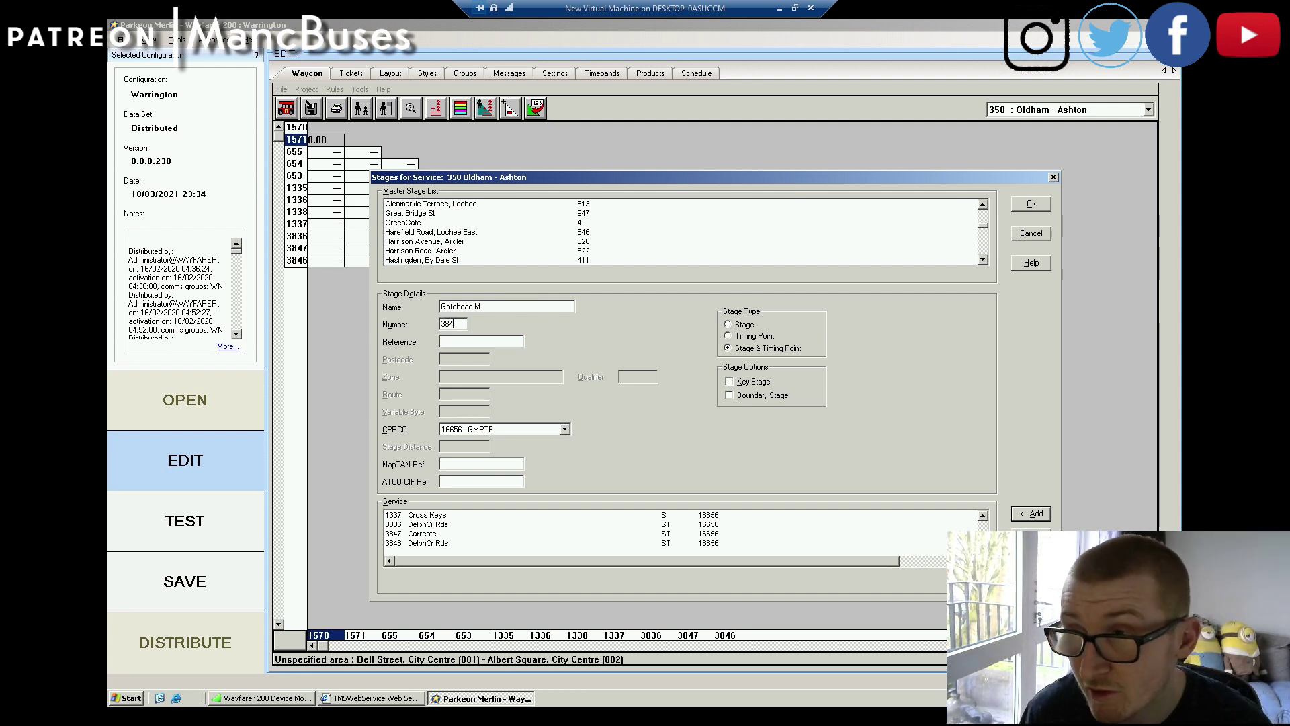
text(5)
click(736, 326)
click(1027, 513)
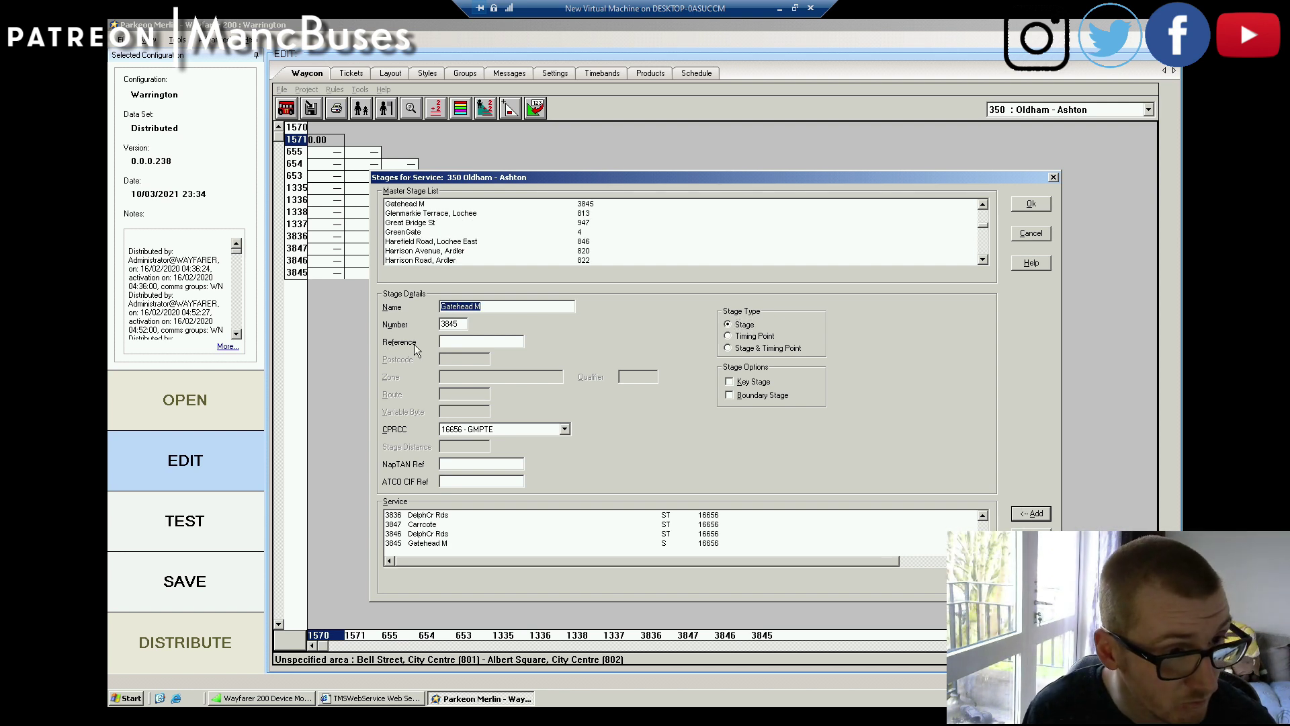
Step: Add a stage named Woods Lane to the service with number 3843, keeping the plain Stage type
text(W)
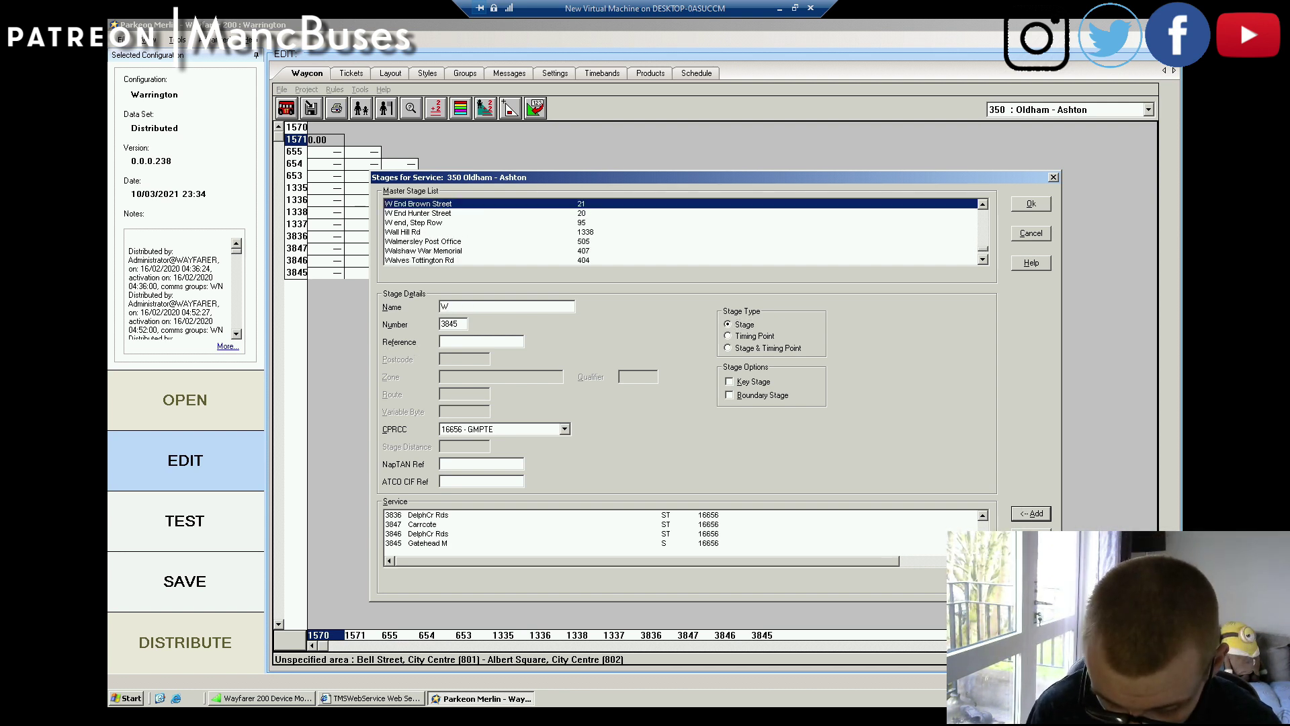
text(oods)
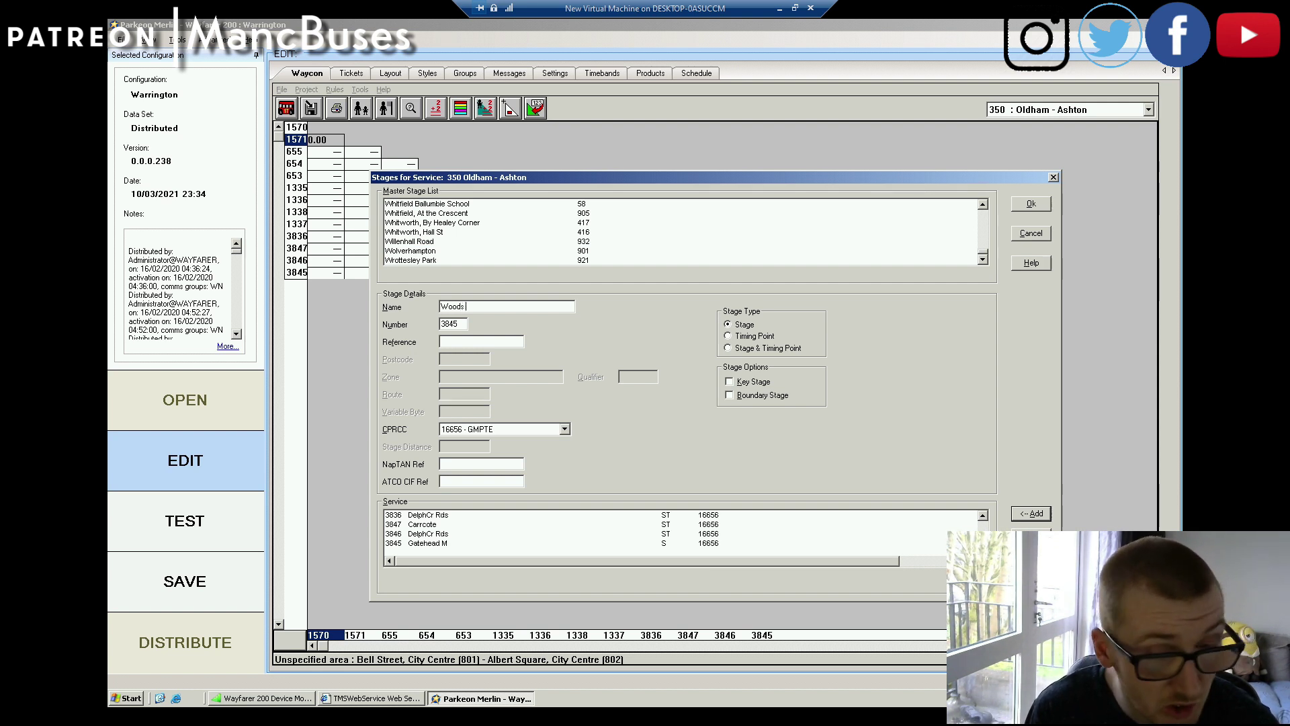
text( Lane)
key(Tab)
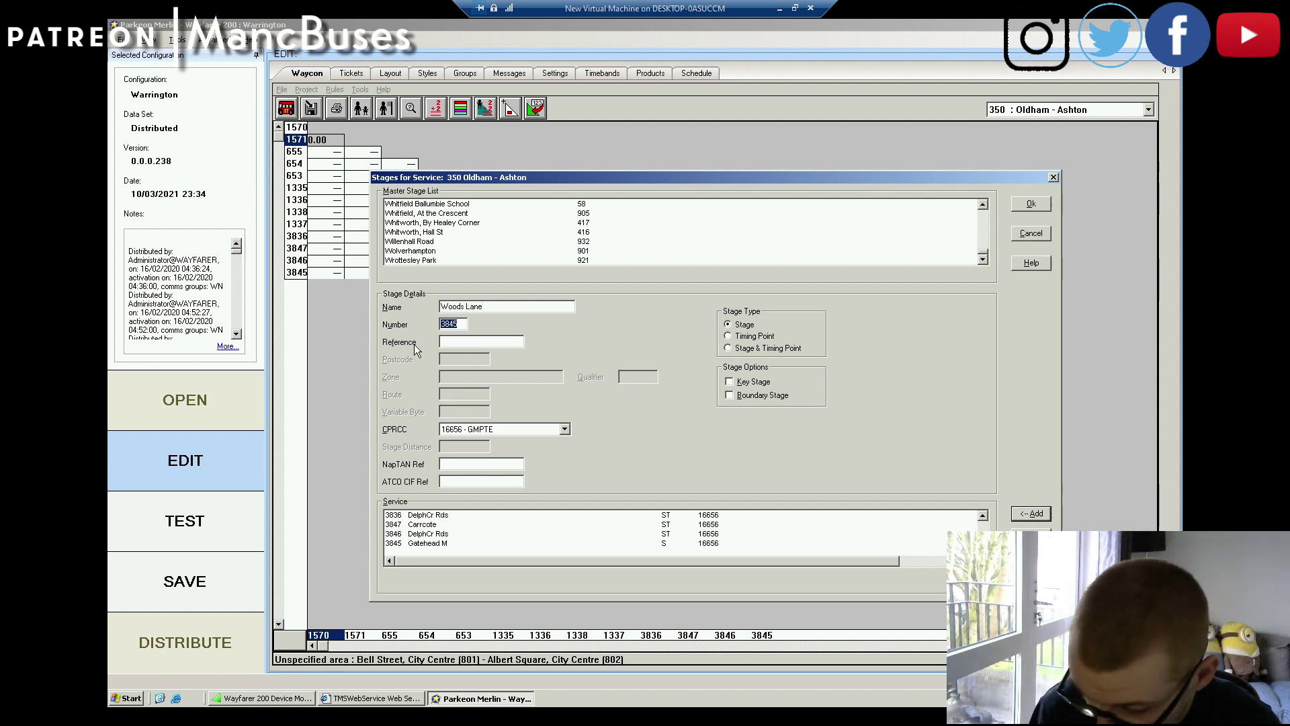
text(38)
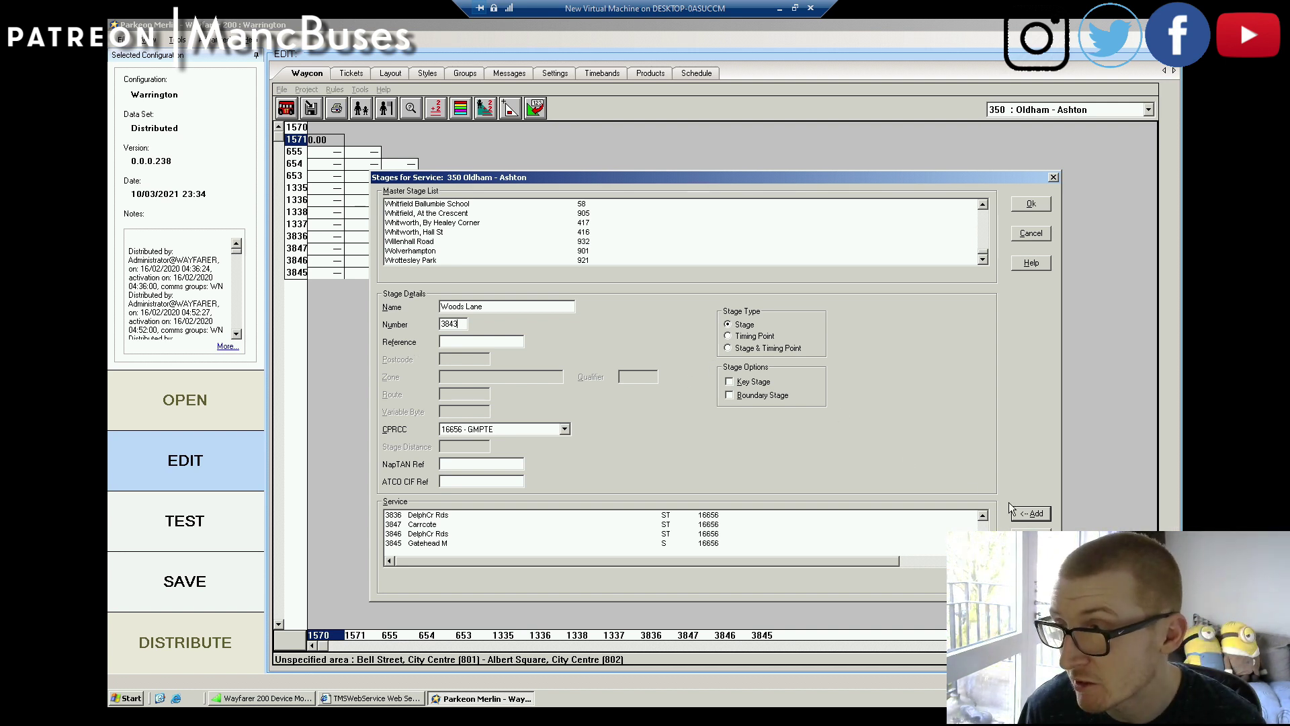
click(1026, 513)
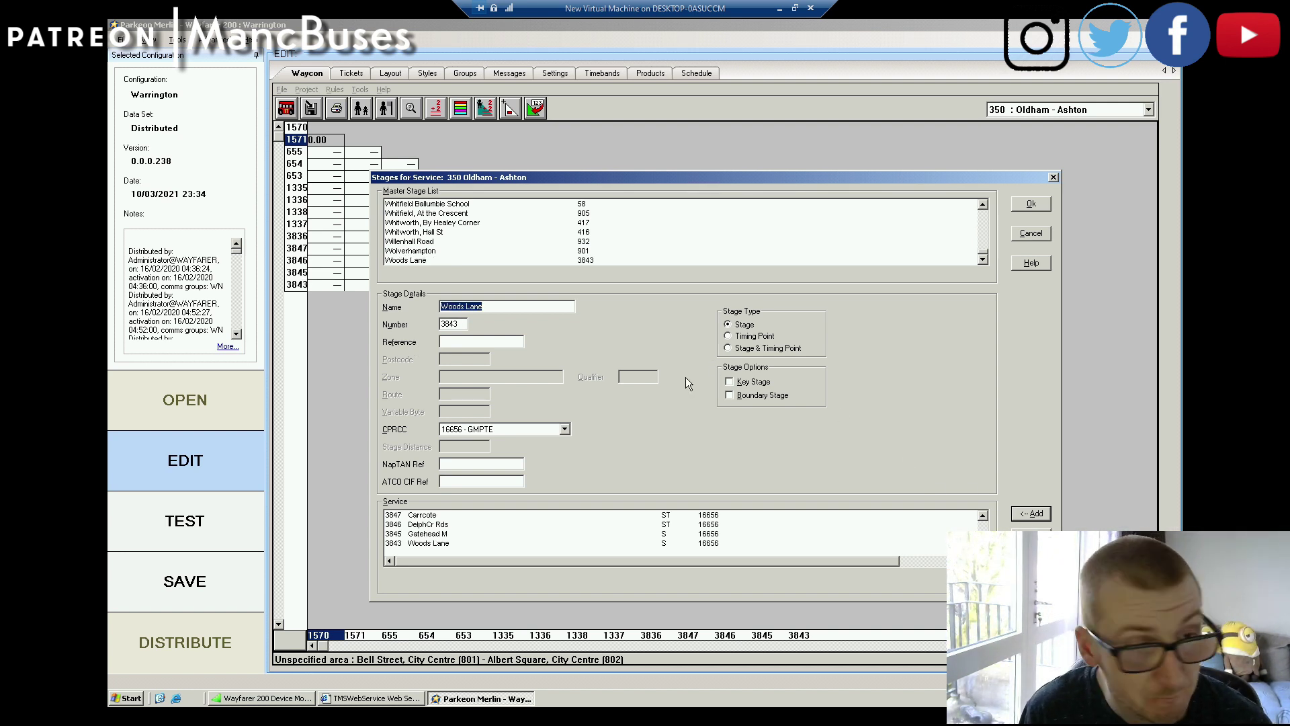
Step: Add a stage named Wool Road to the service, keeping number 3843 and the plain Stage type
text(W)
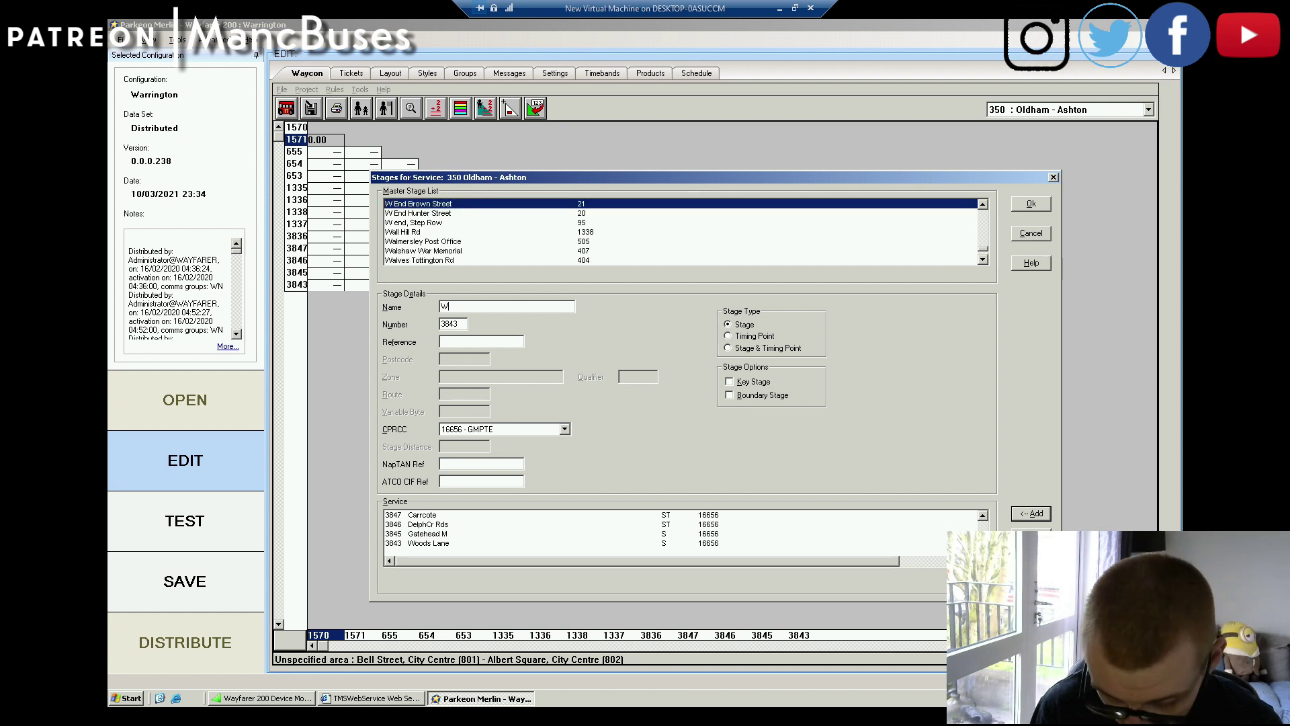
text(ool Road)
key(Tab)
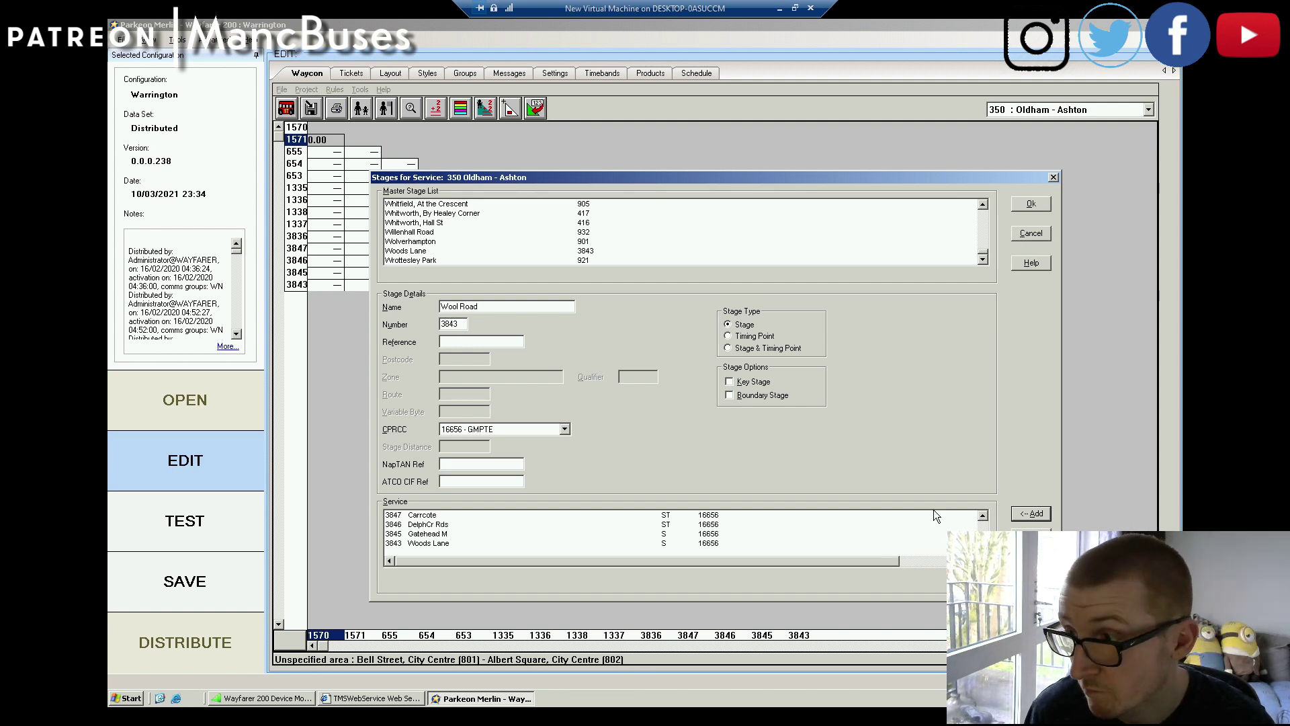
click(1024, 515)
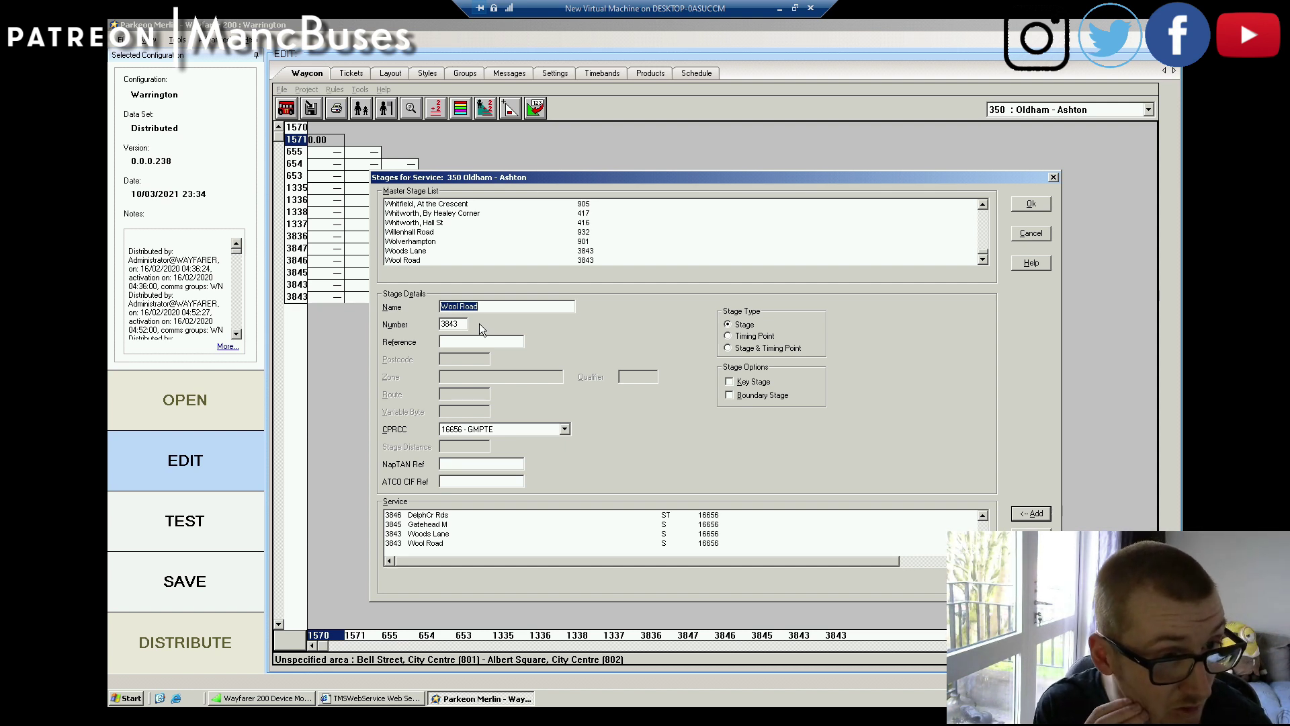
Step: Add a stage named Commercial to the service with number 3842, keeping the plain Stage type
text(C)
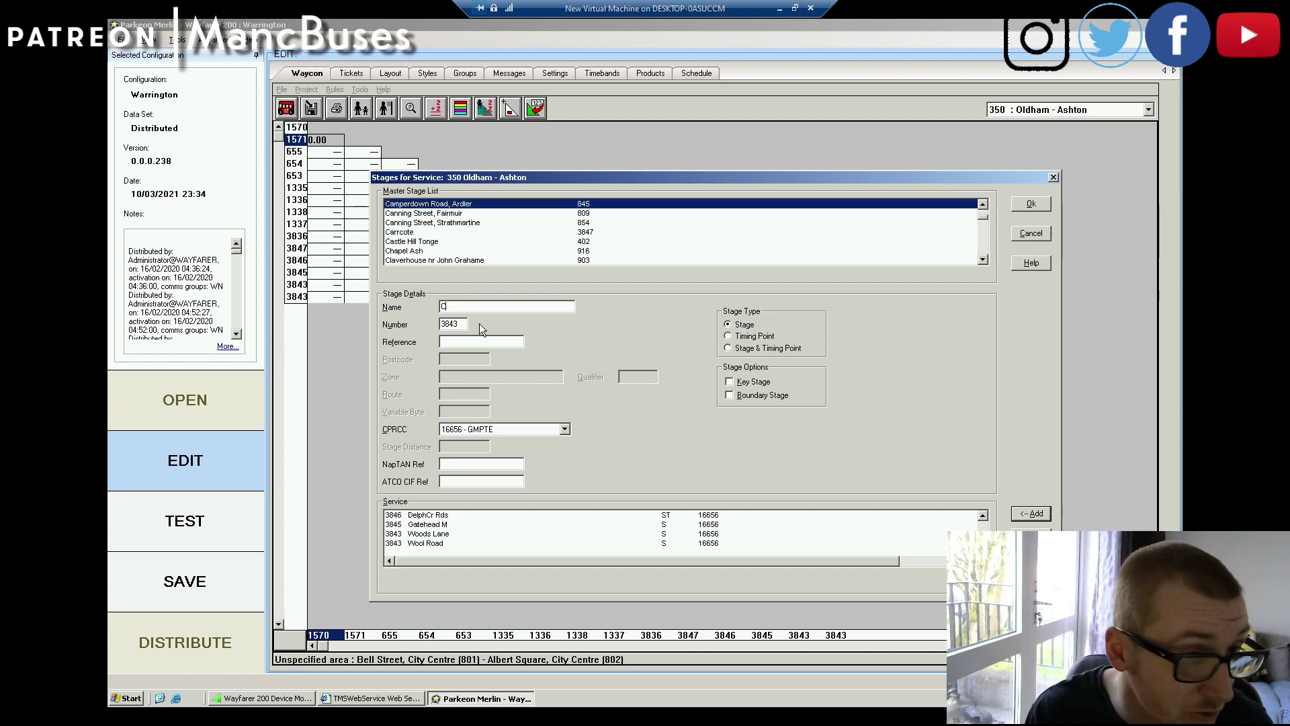
text(ommercia)
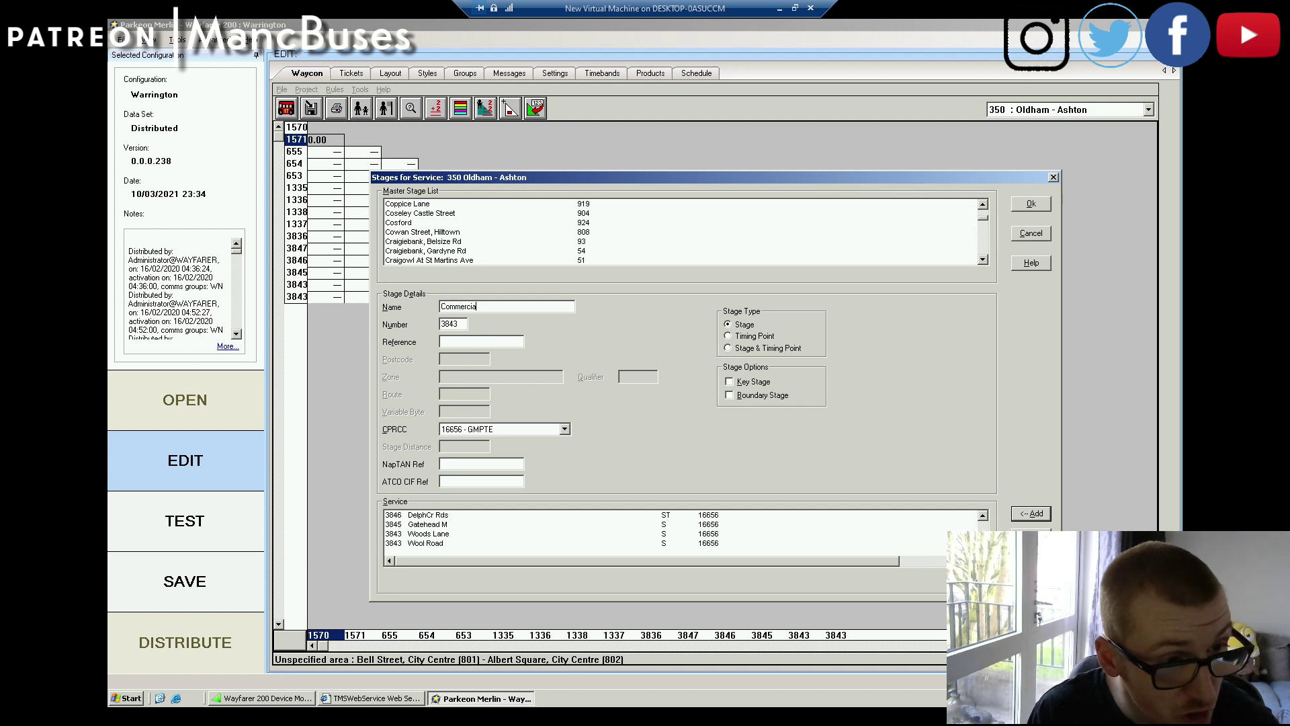
text(l)
key(Tab)
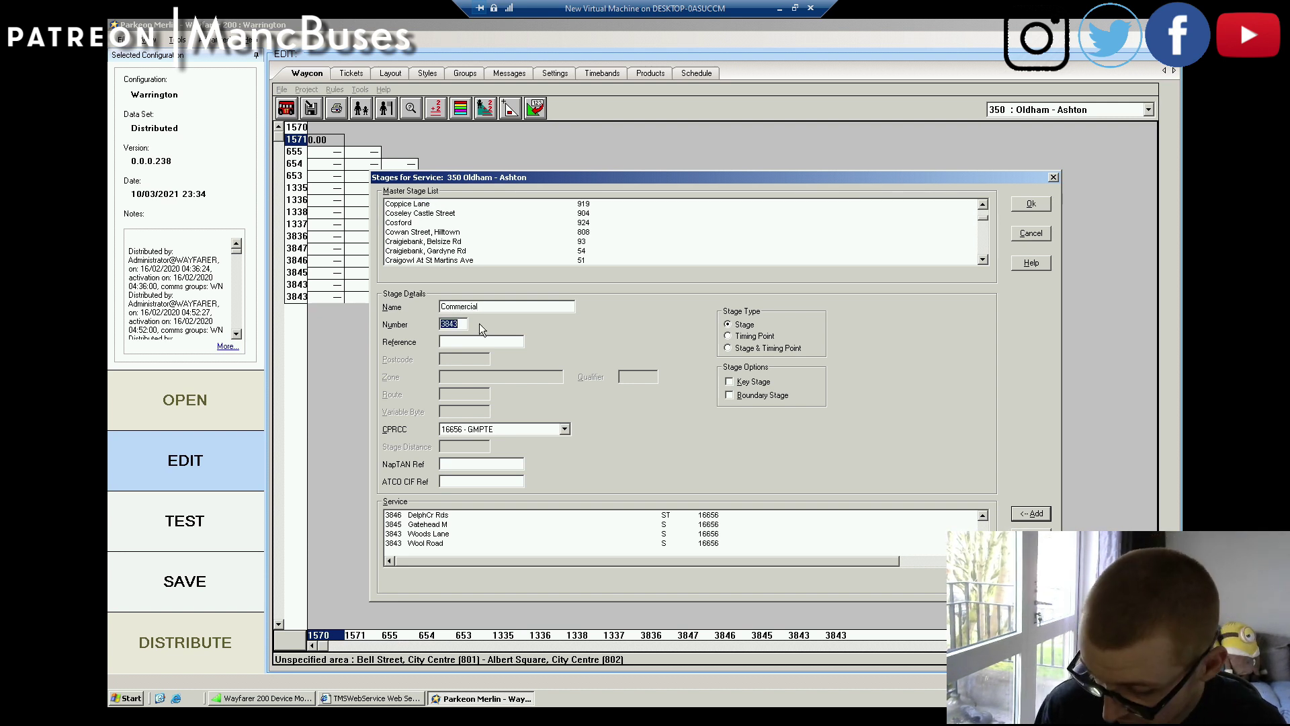
text(38)
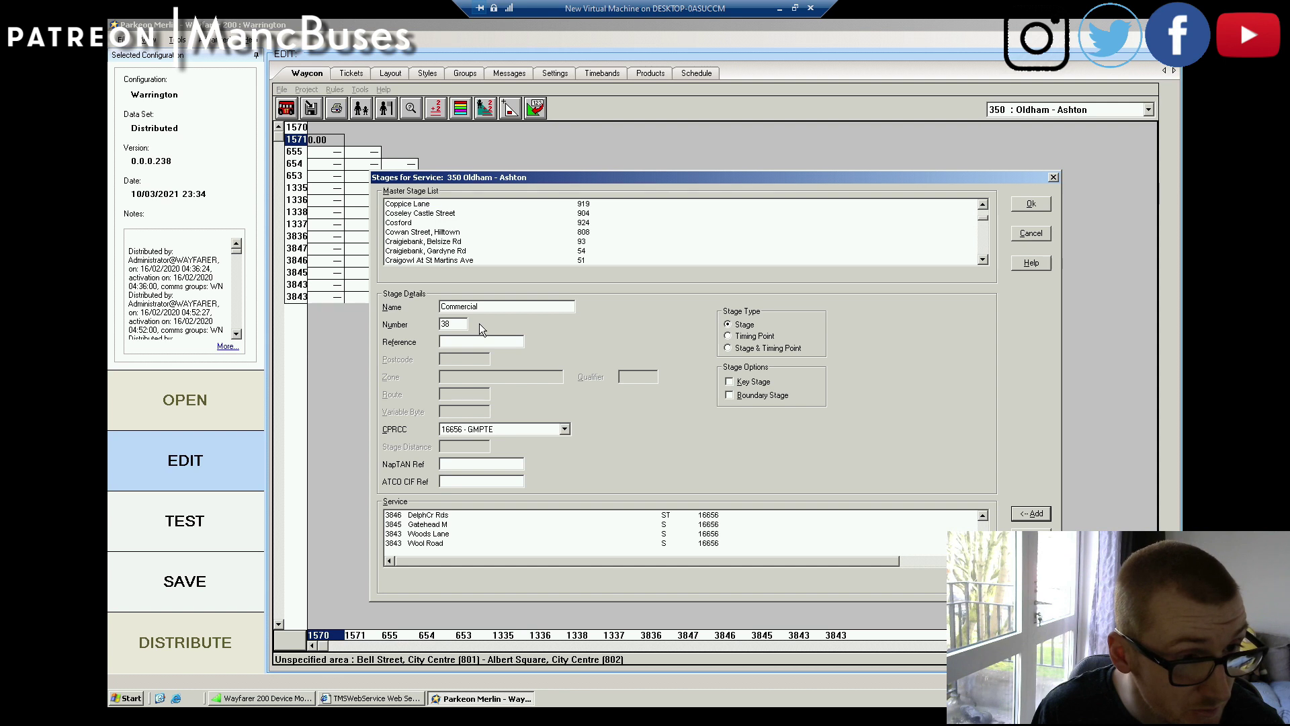
text(42)
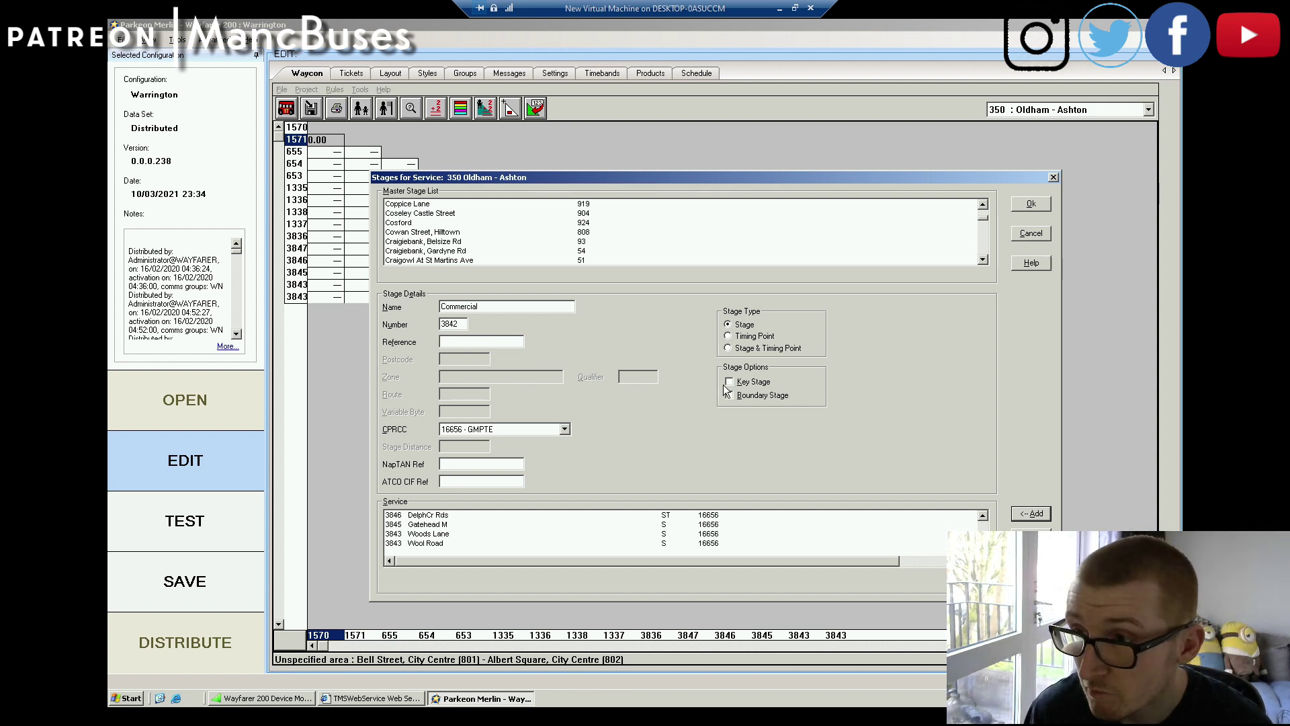
click(1032, 513)
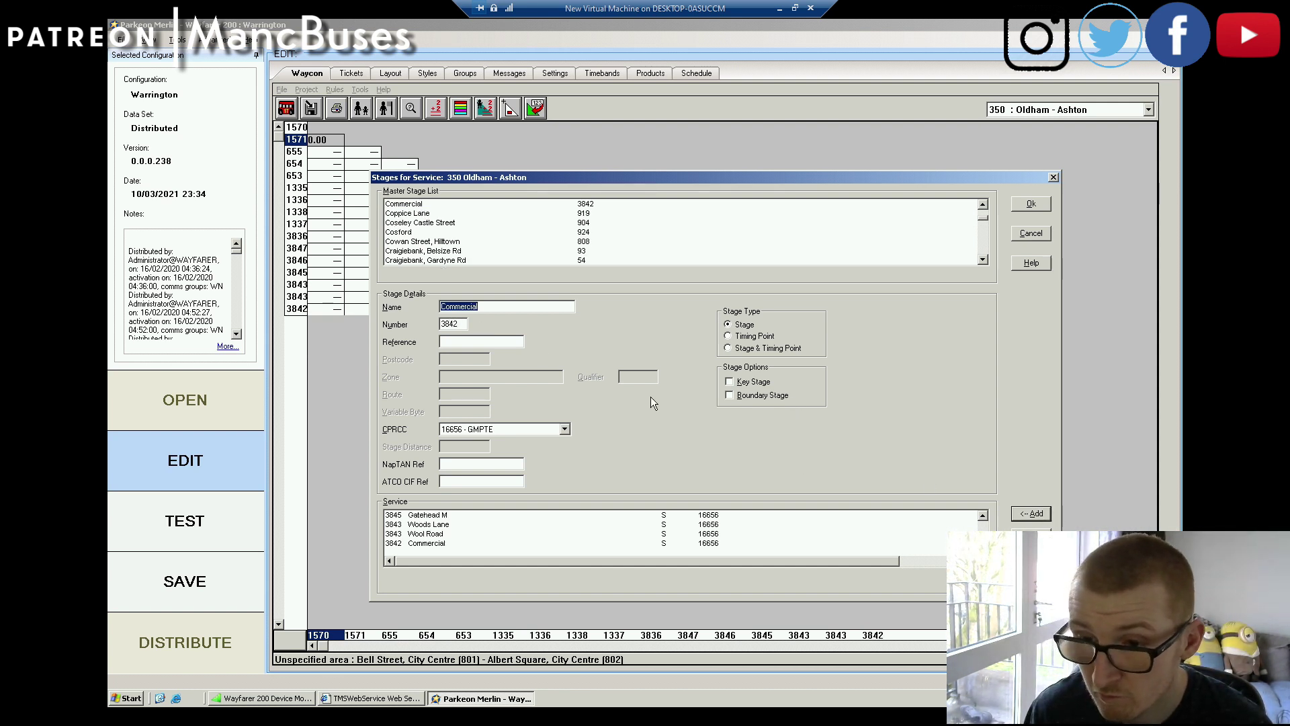
Step: Add a stage named Hare & Hnds to the service with number 3848, keeping the plain Stage type
text(H)
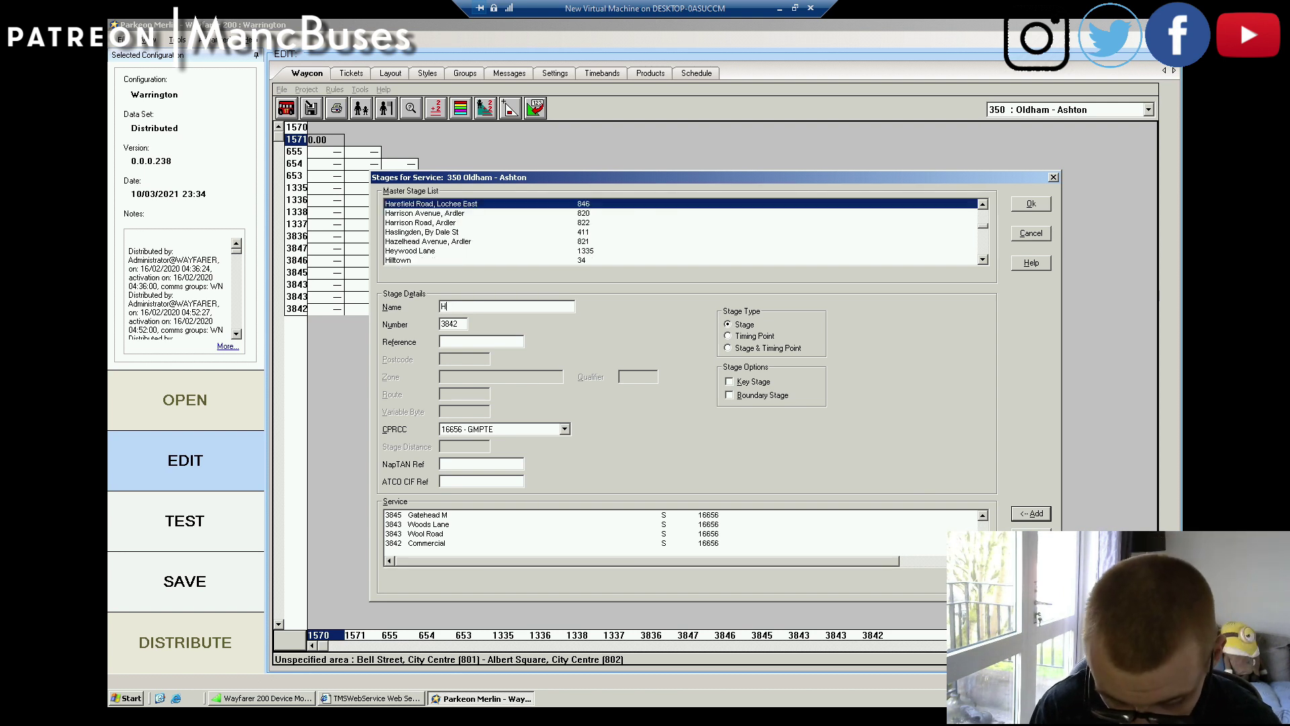
text(are & H)
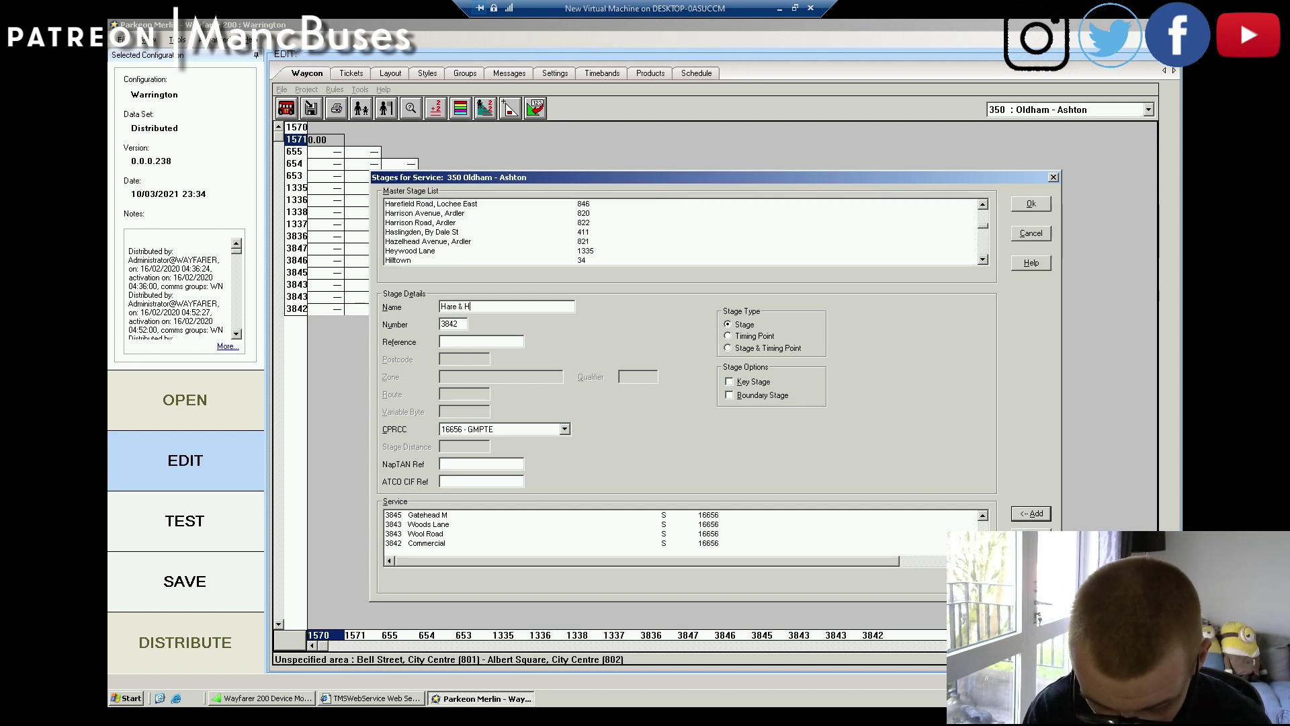
text(ound)
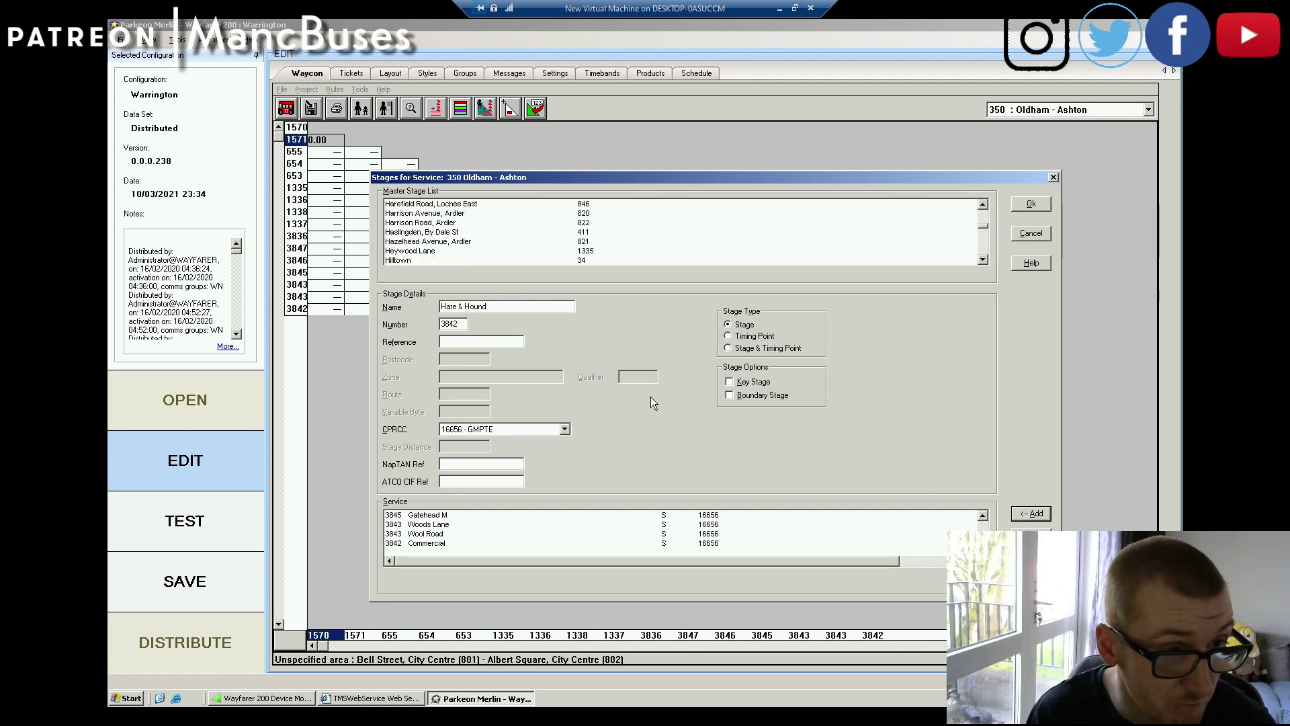
key(BackSpace)
key(BackSpace)
key(BackSpace)
key(BackSpace)
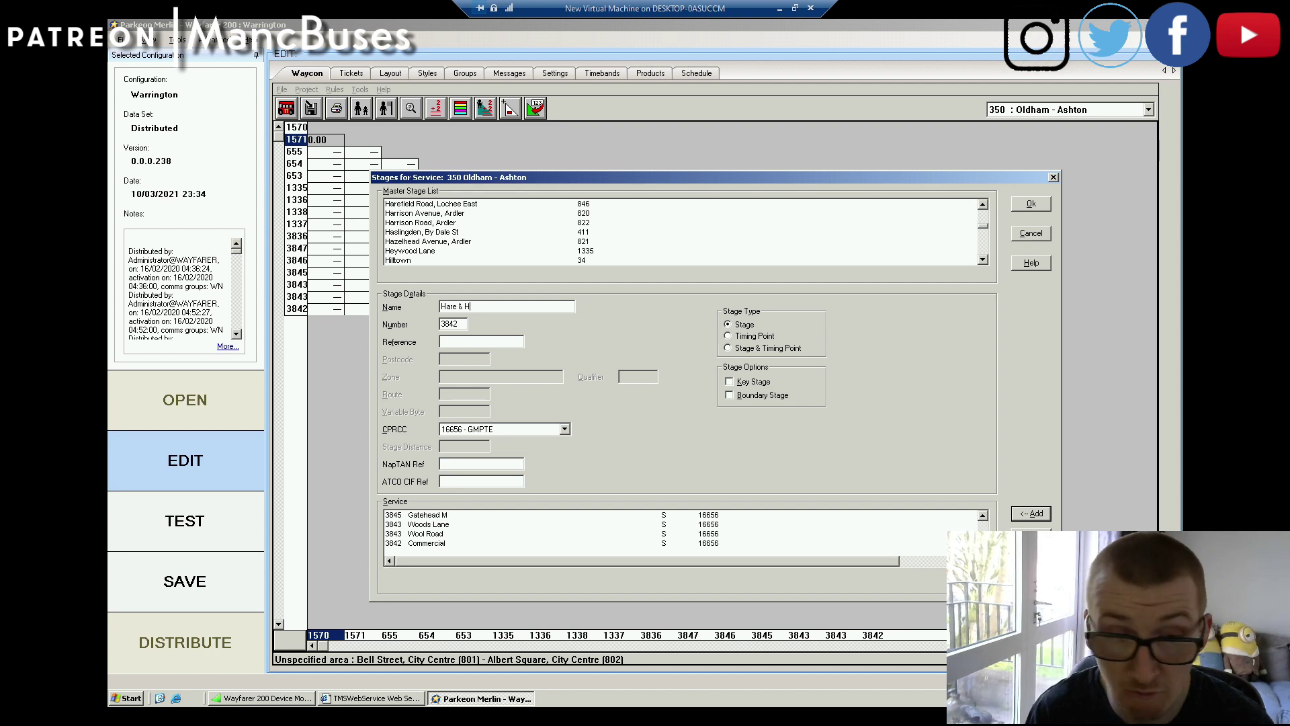
text(nds)
key(Tab)
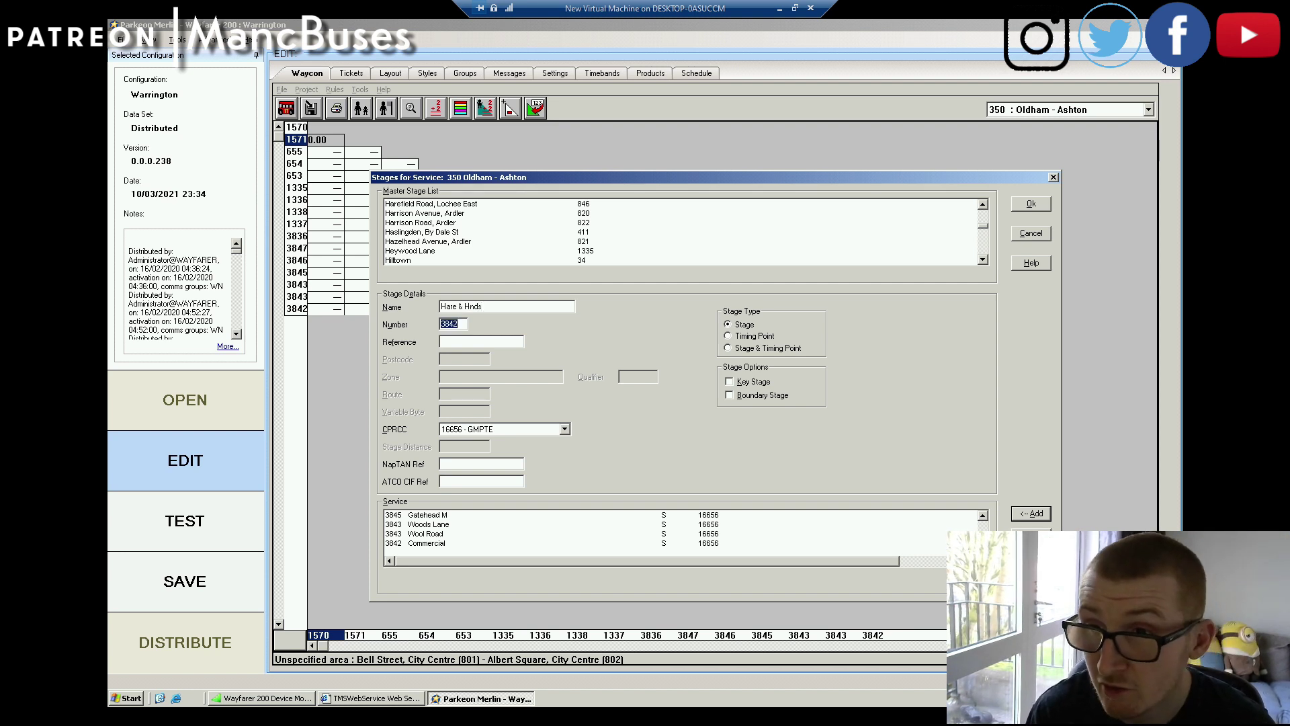
text(3843)
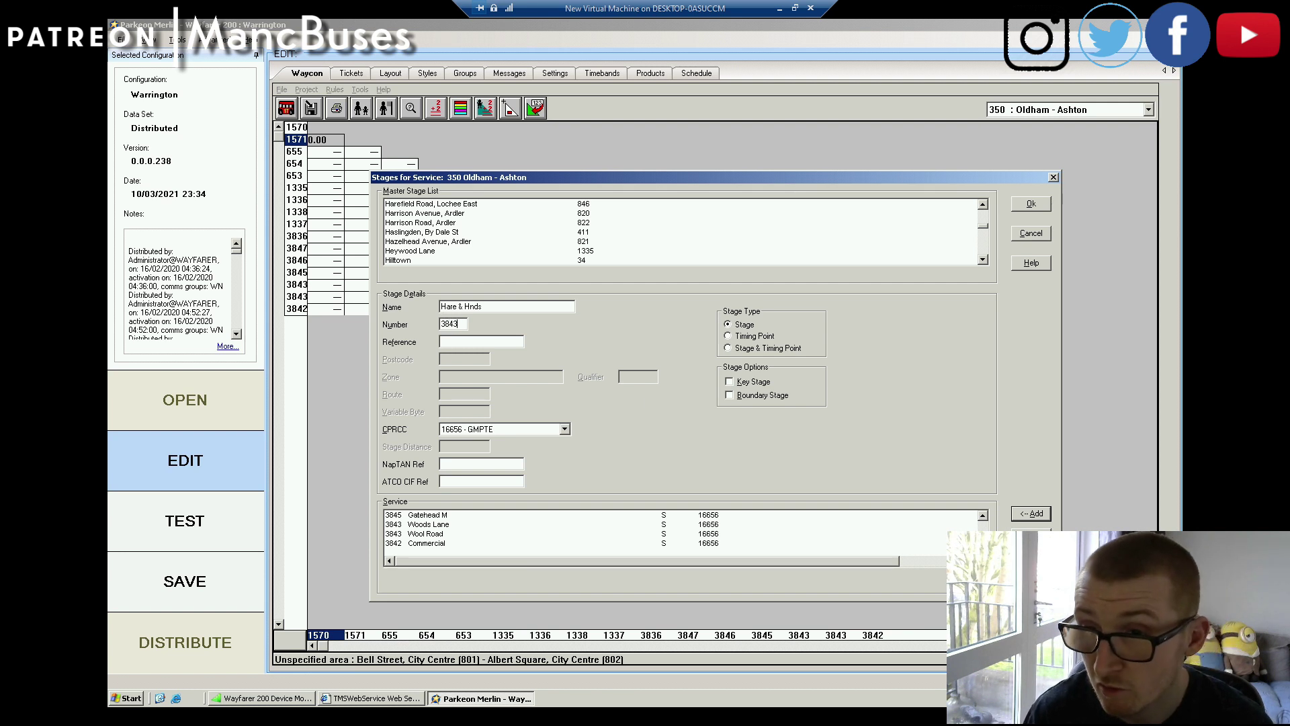
key(BackSpace)
text(848)
click(1016, 515)
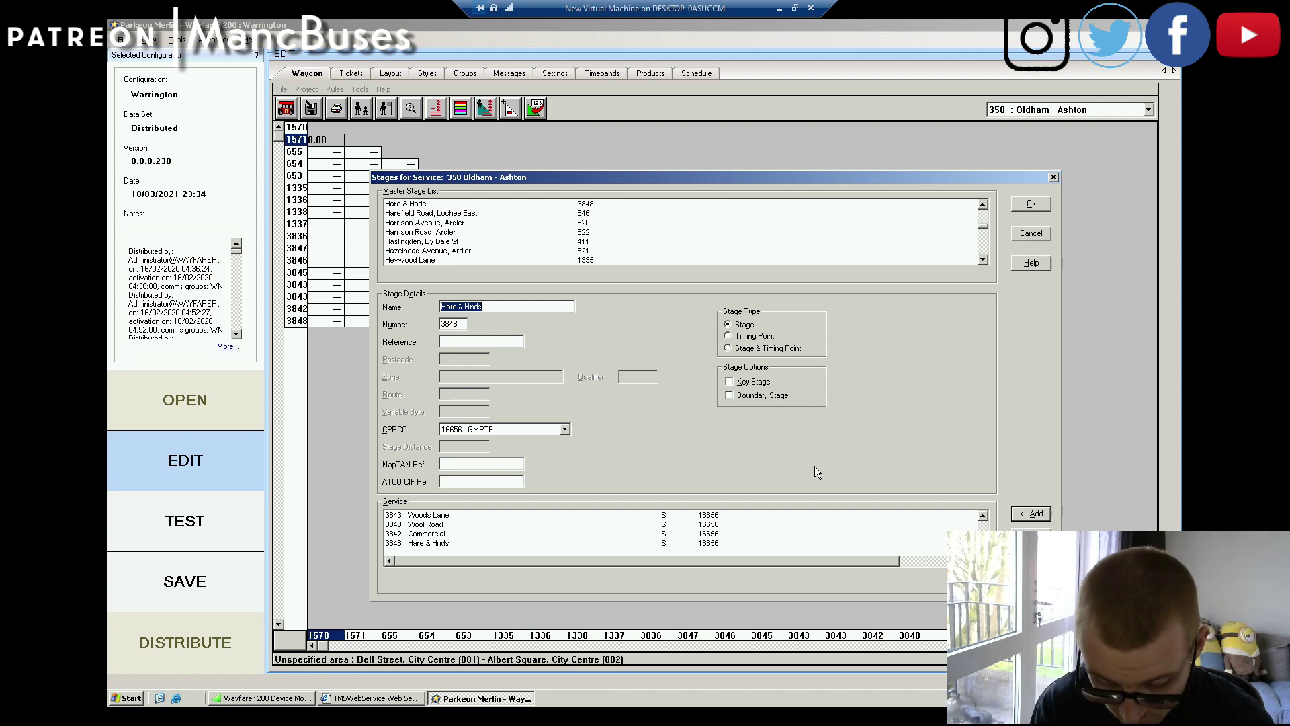
Step: Add a stage named Grnfld Stn to the service with number 1433, keeping the plain Stage type
text(Gr)
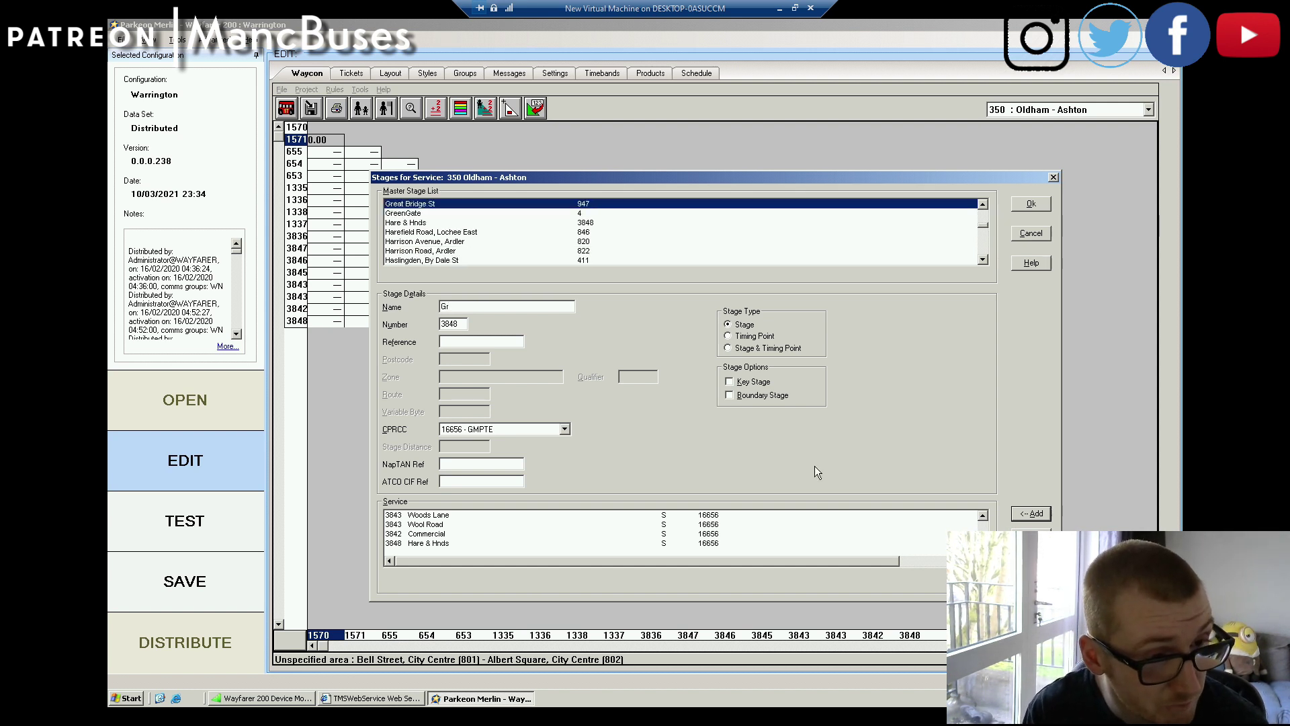
text(n)
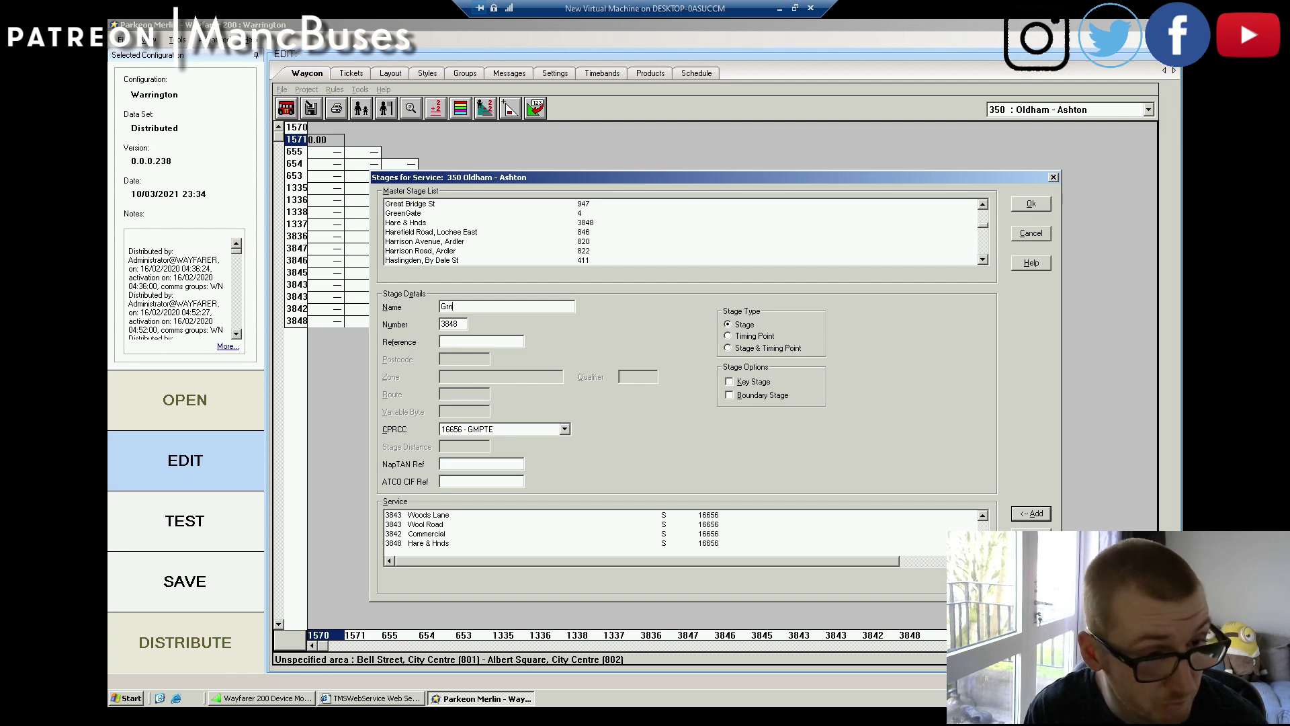
text(fld Stn)
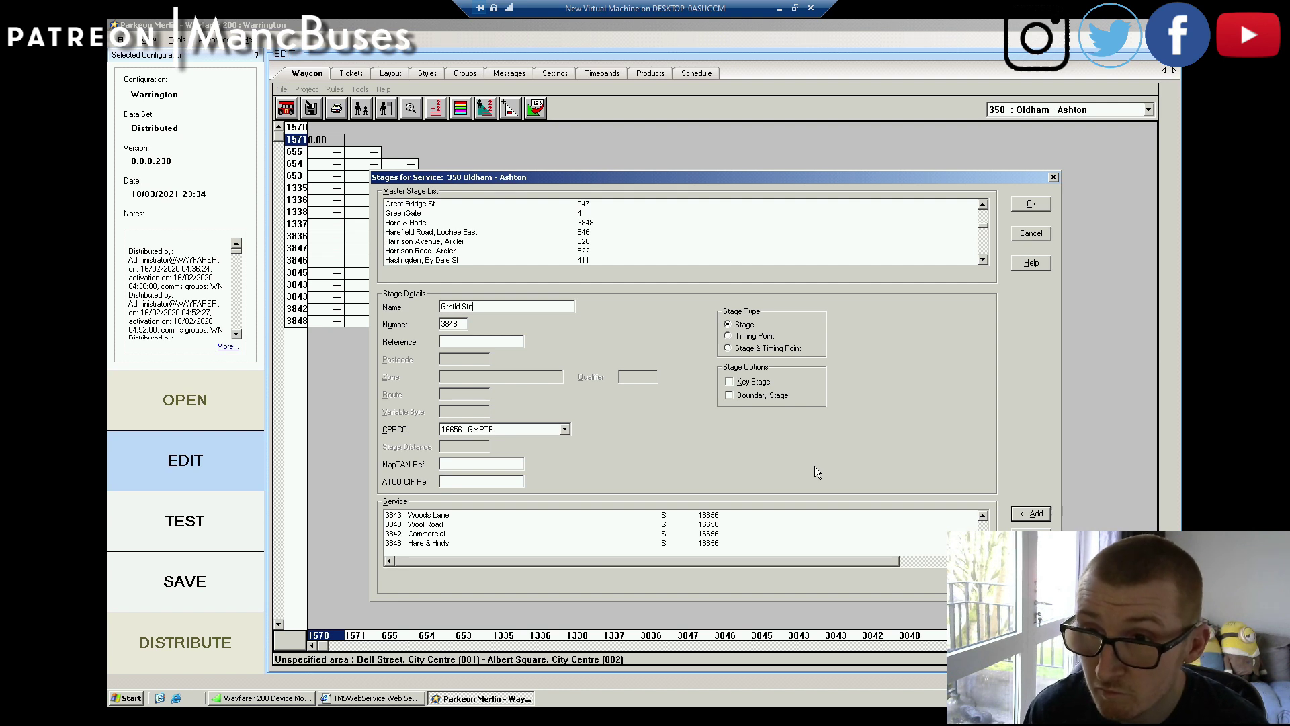
key(Tab)
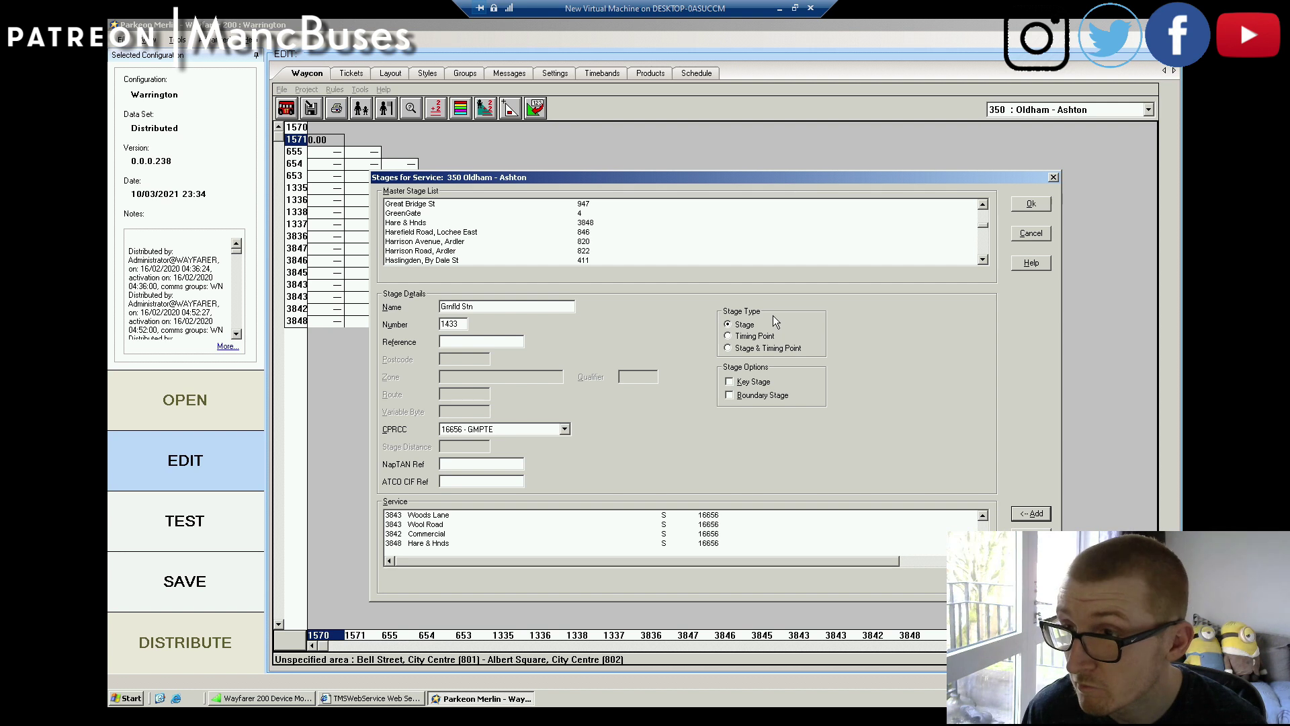
click(1017, 514)
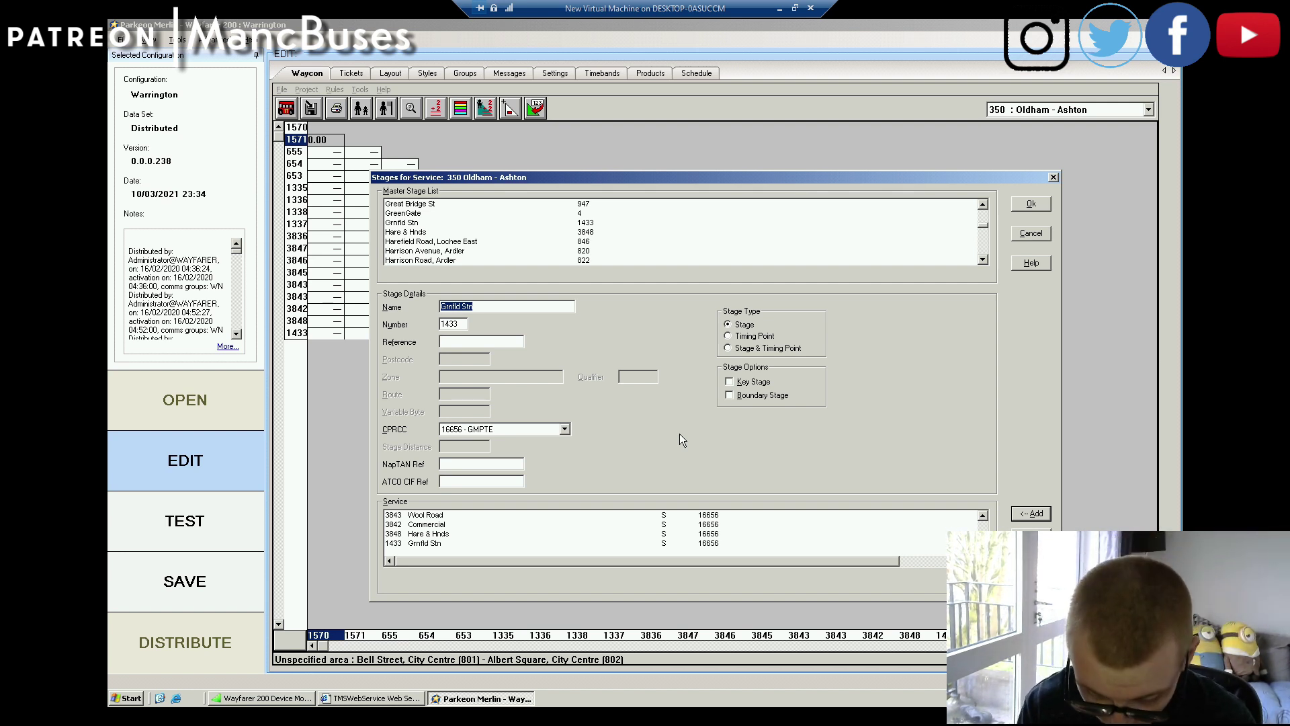
Step: Add a stage named Kingfisher to the service with number 3840, keeping the plain Stage type
text(Kingfisher)
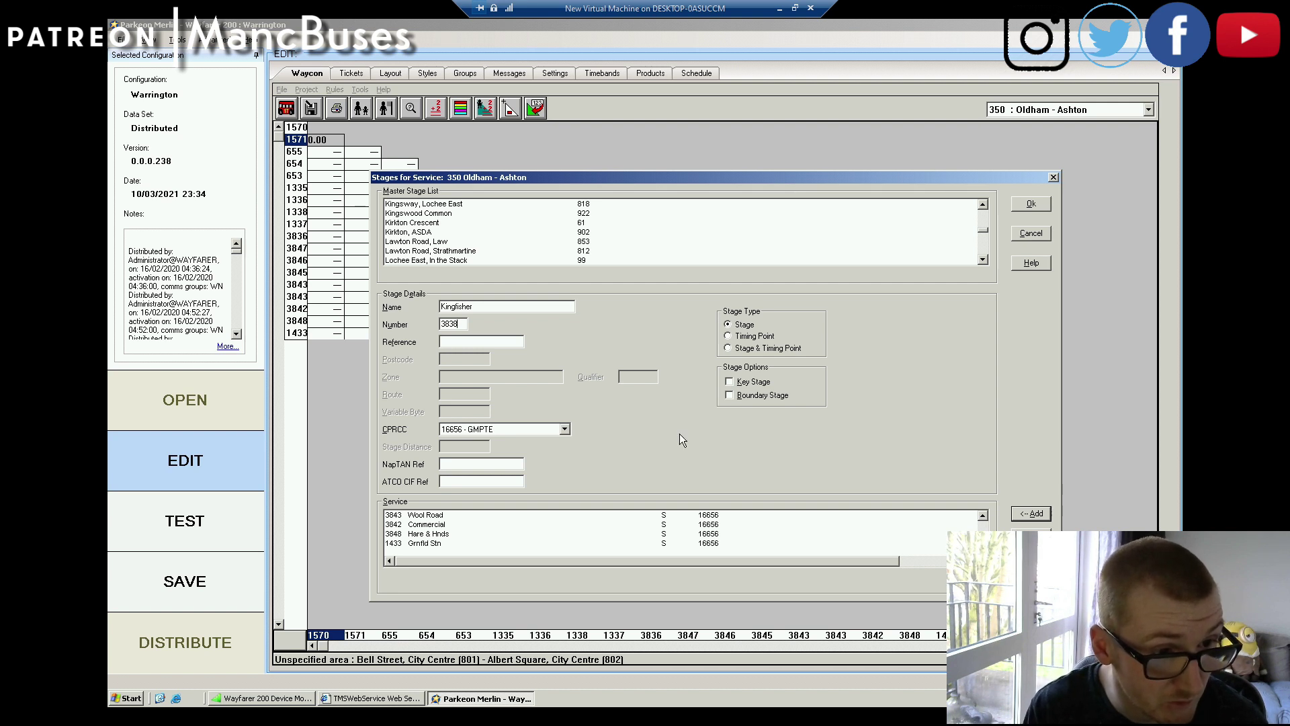
text(3840)
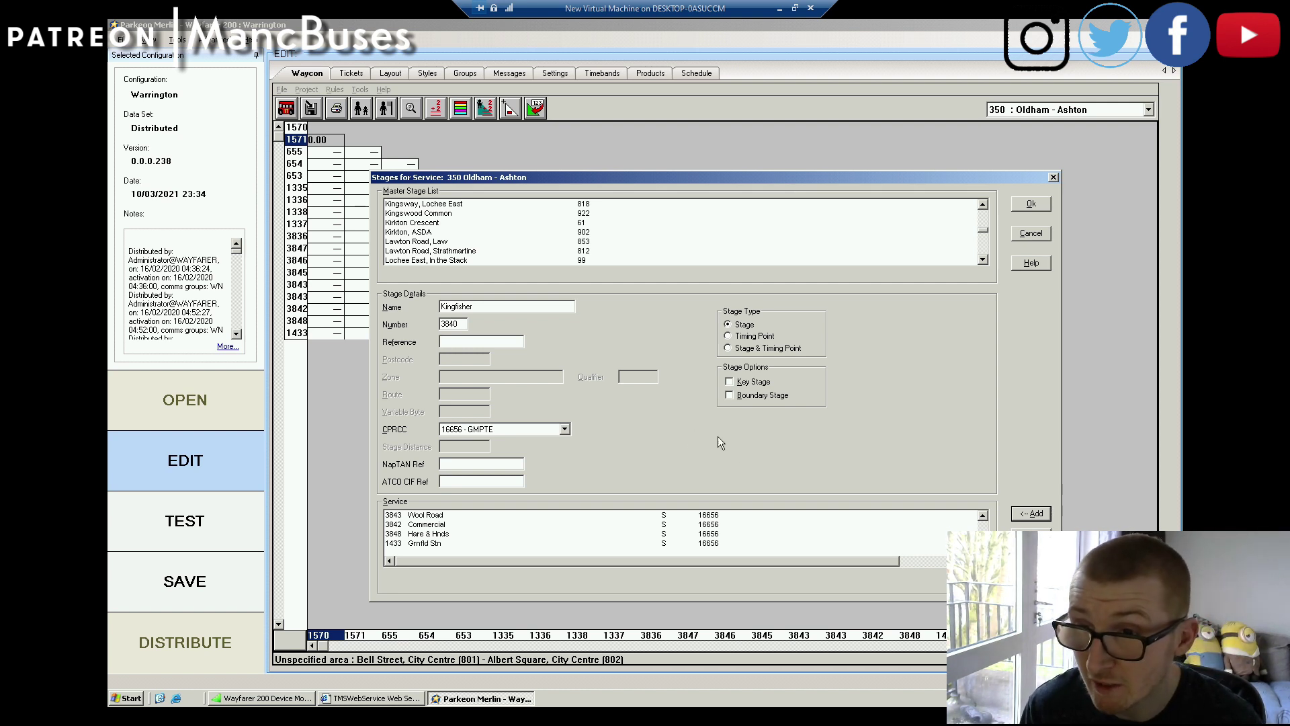
click(1031, 513)
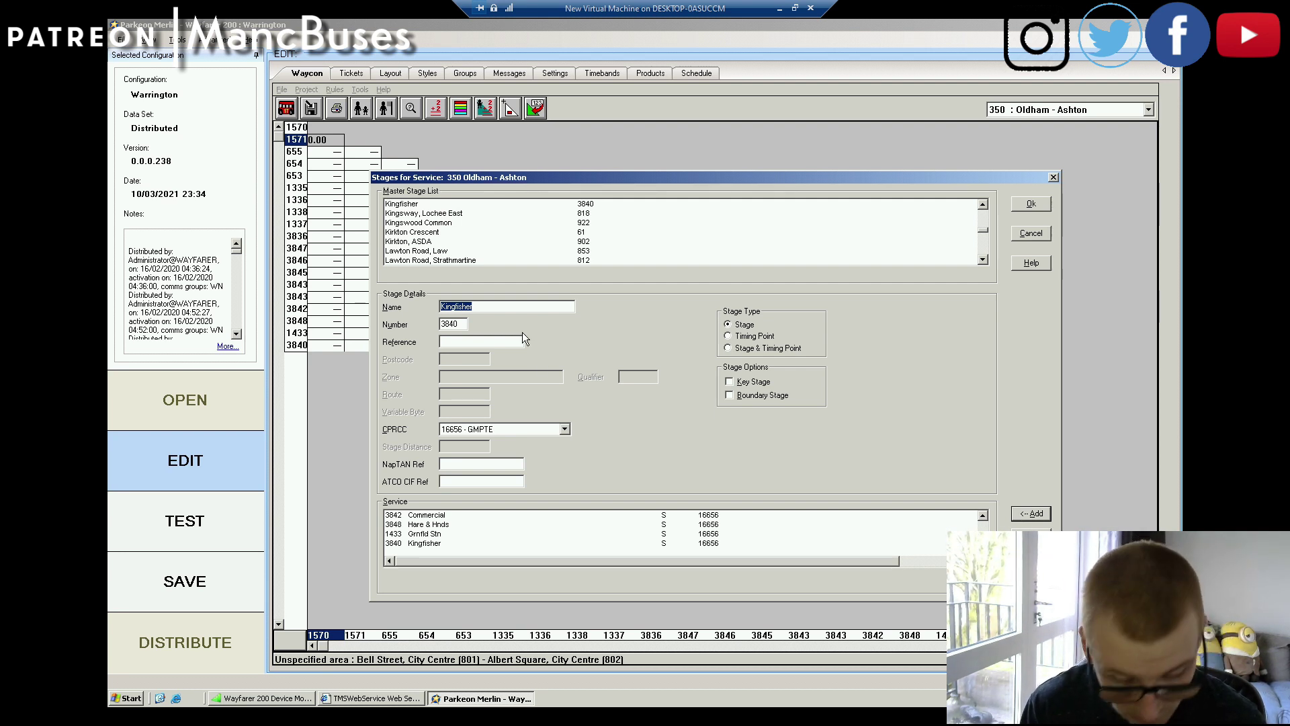
Step: Add a stage named Kg William to the service with number 3839, keeping the plain Stage type
text(Kg William)
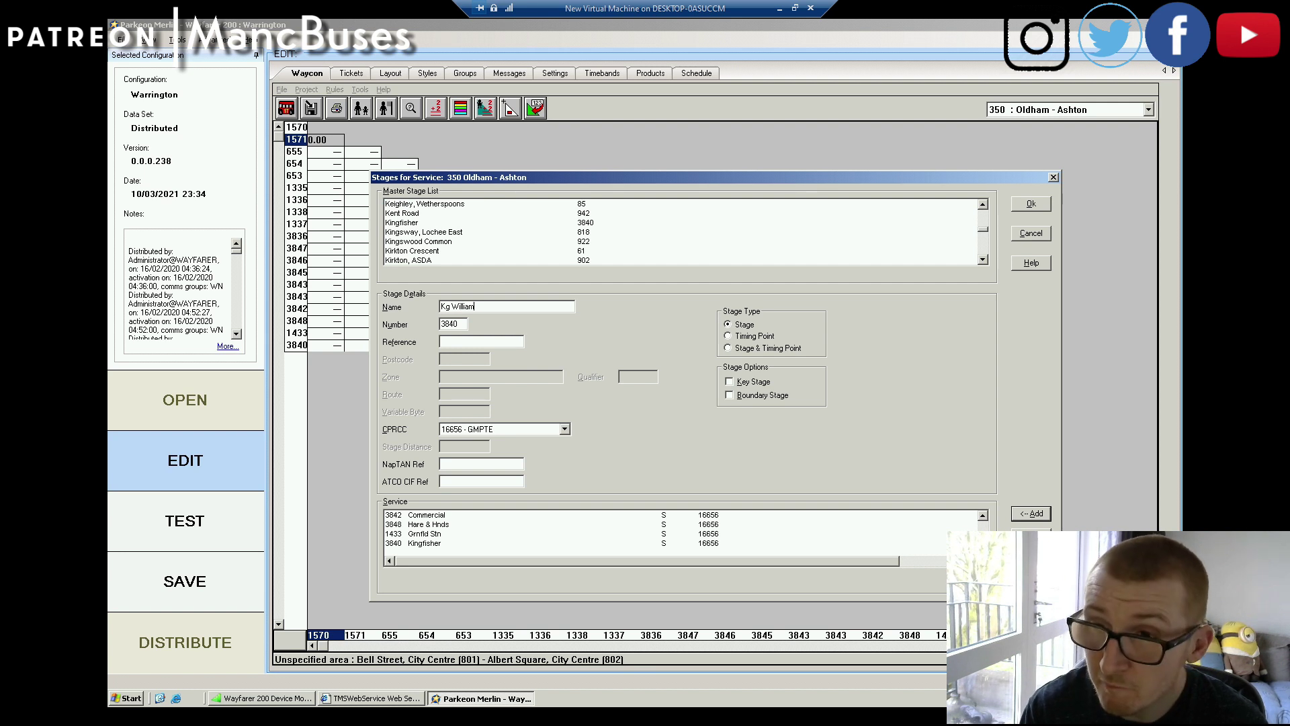
key(Tab)
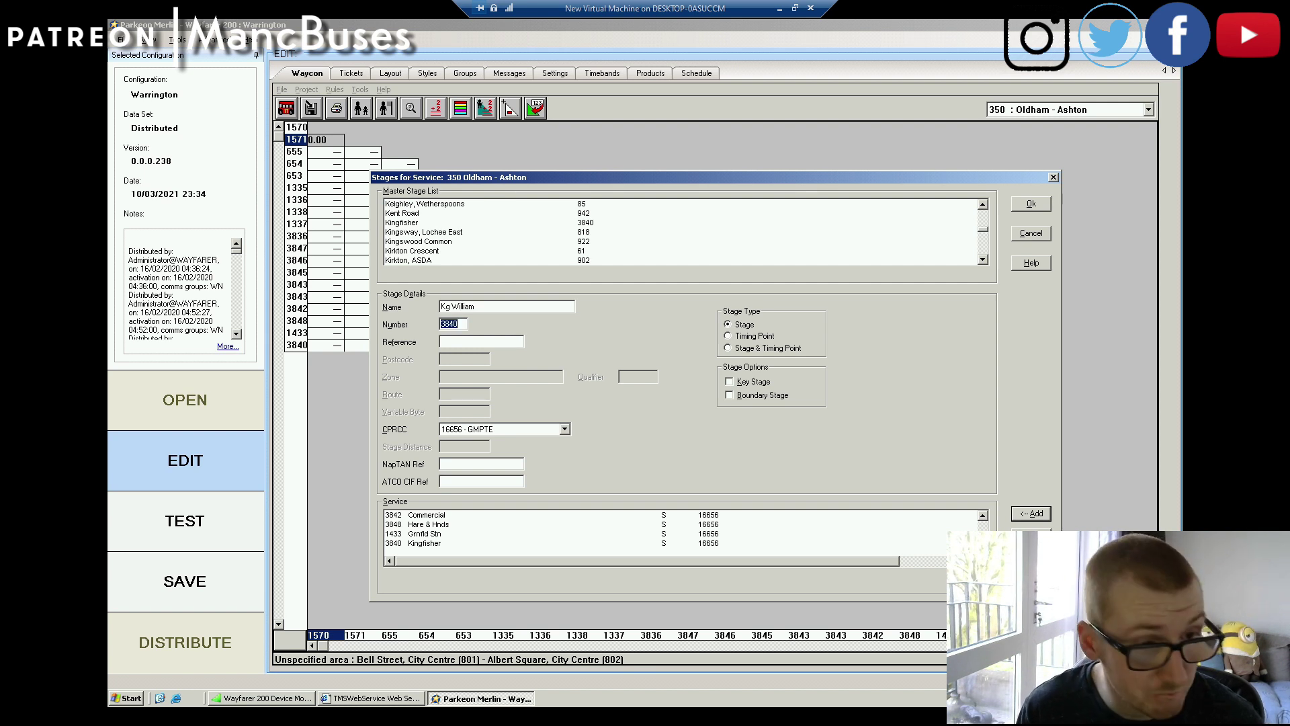
text(383)
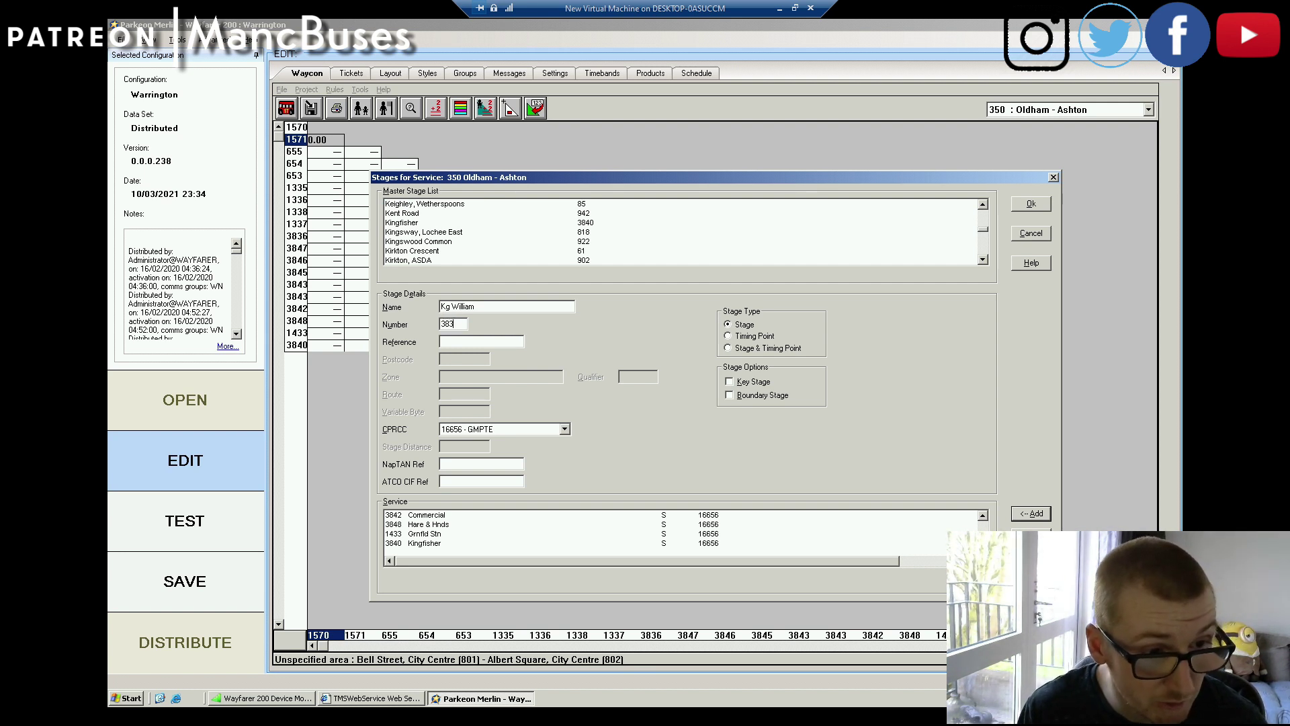
text(9)
click(1031, 514)
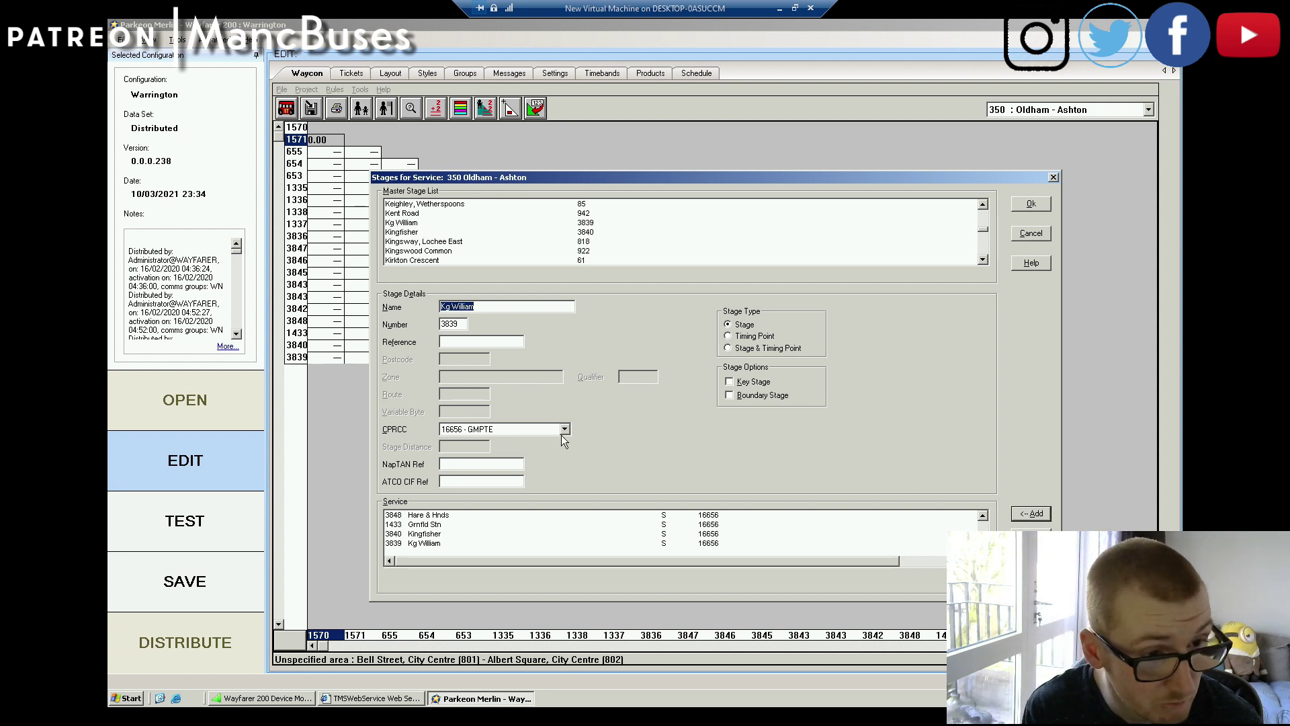
Step: Add a stage named ClarenceHtl to the service with number 3838, keeping the plain Stage type
text(Cla)
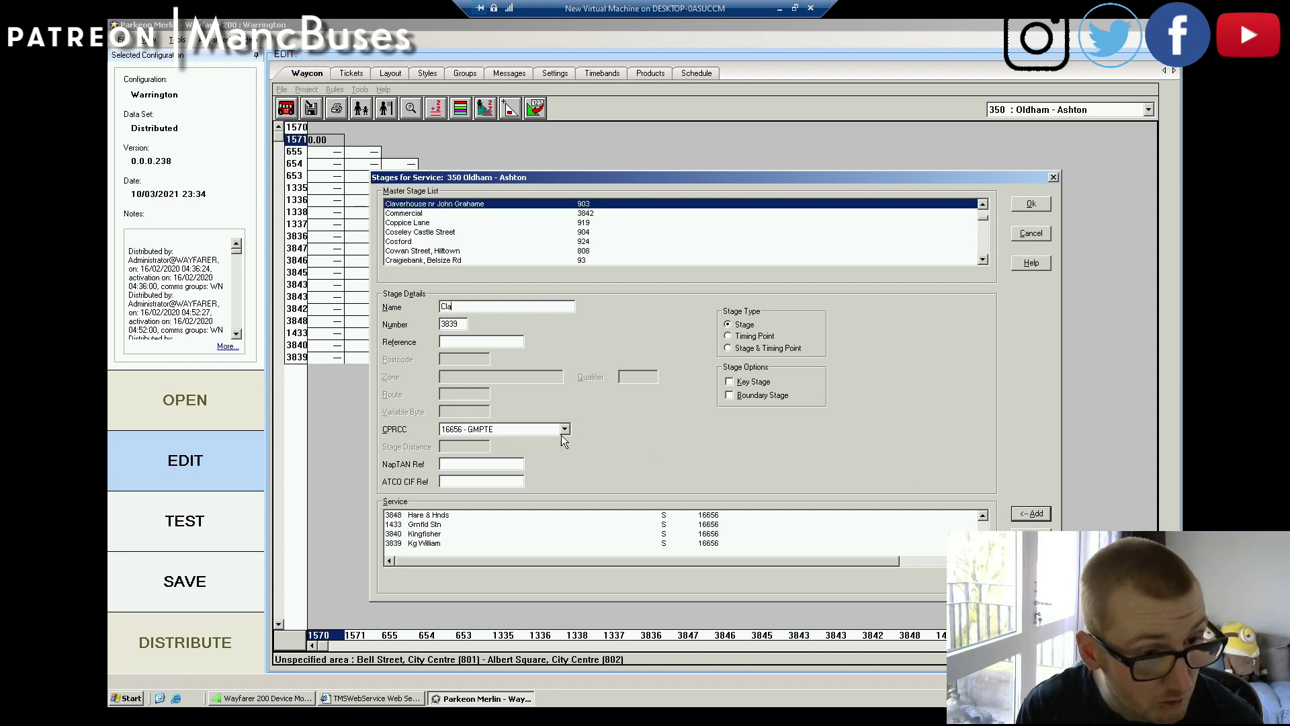
text(rence)
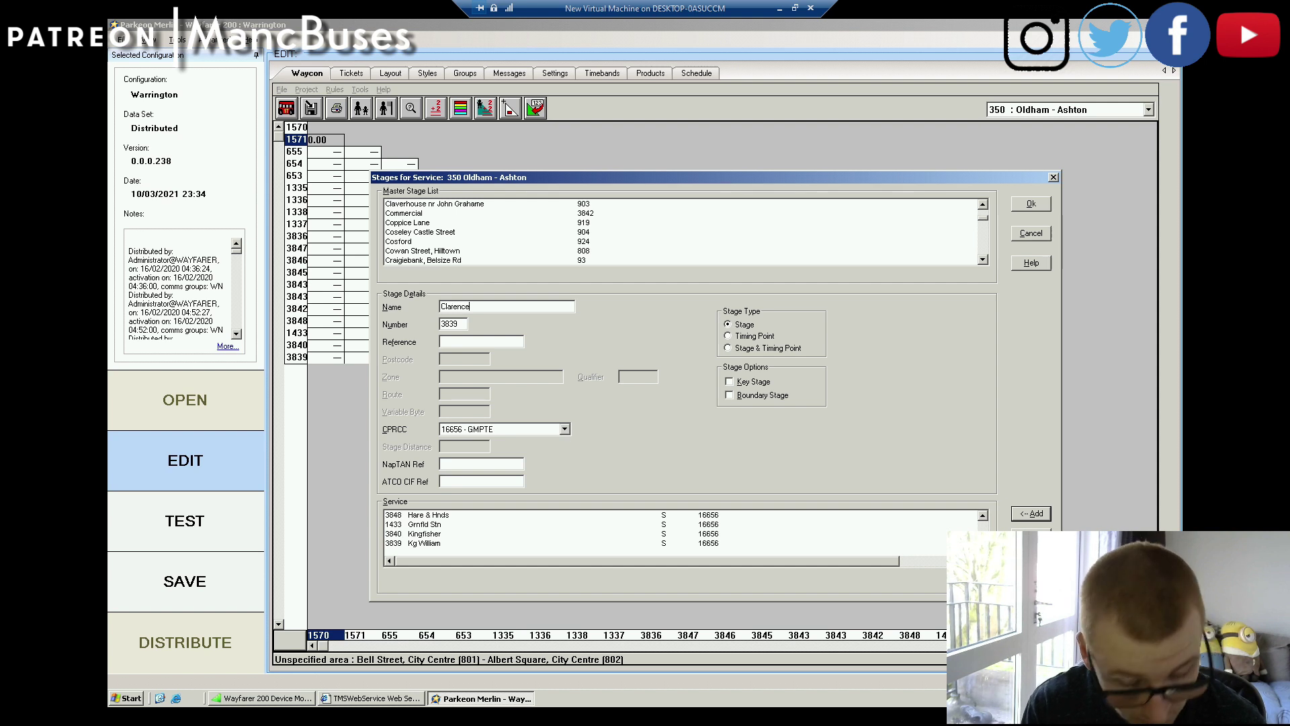
text(Htl)
key(Tab)
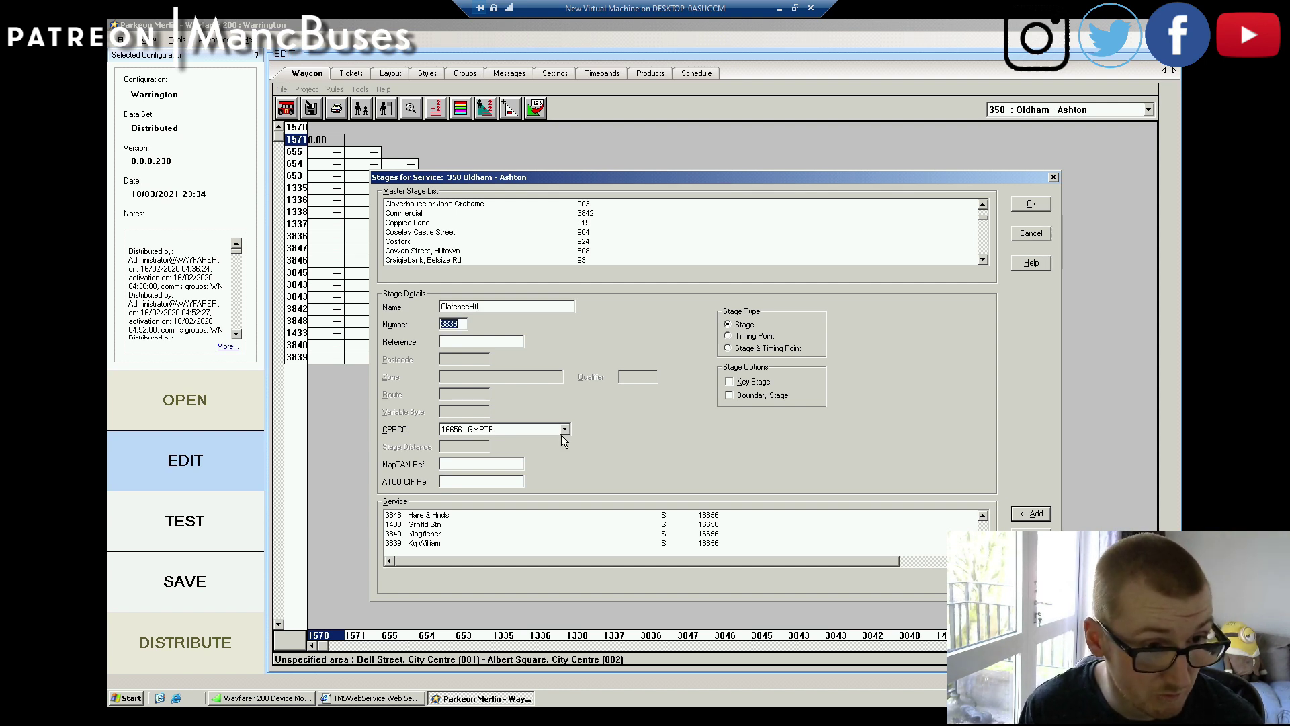
text(3838)
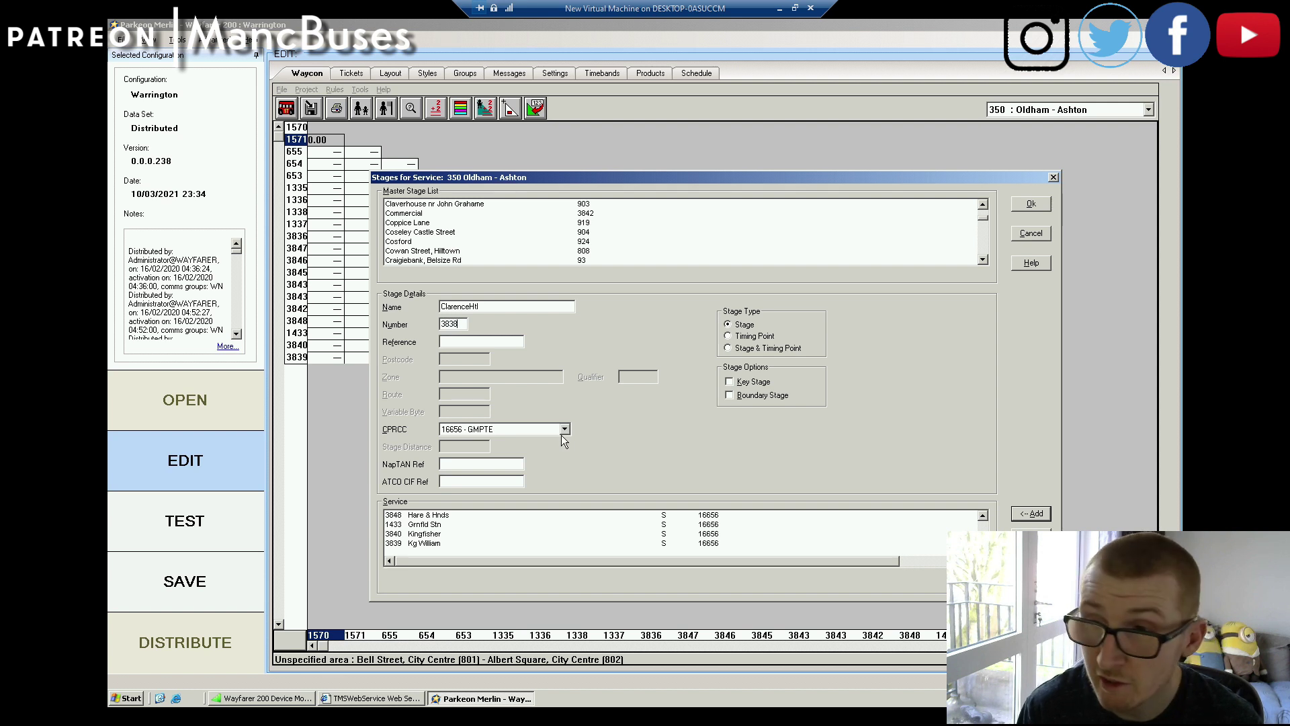
click(1023, 516)
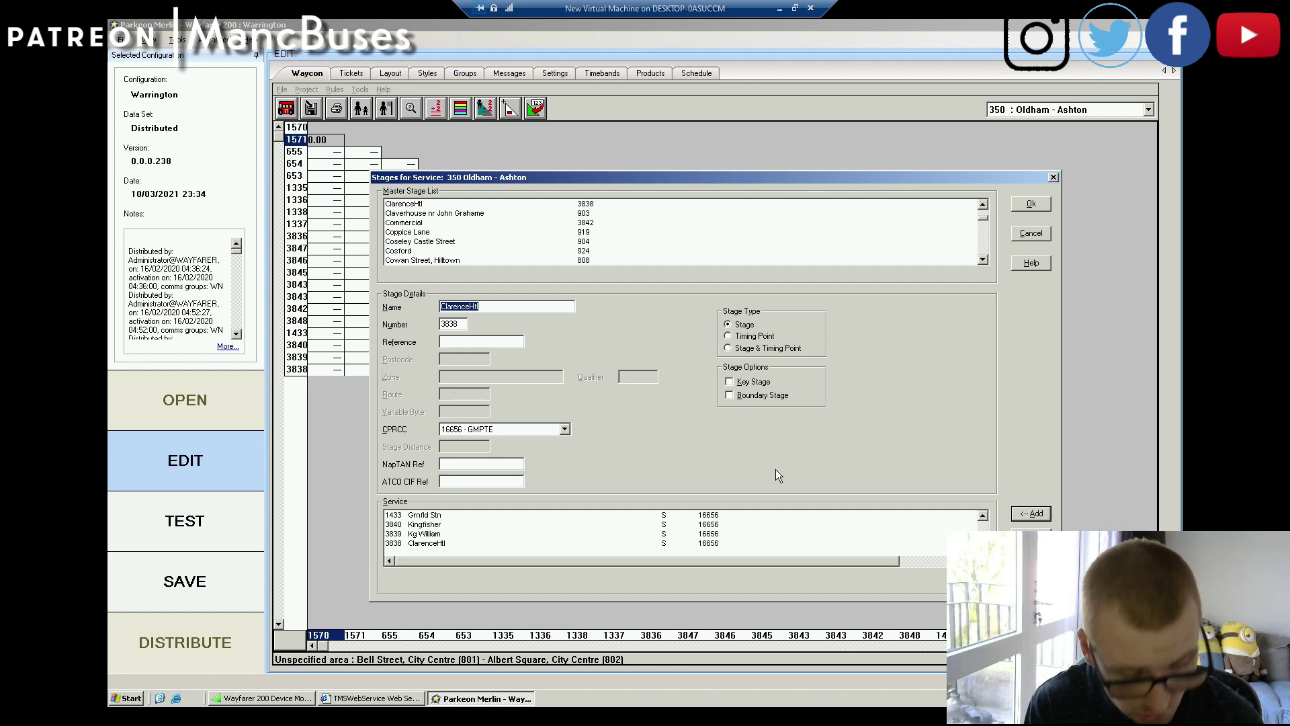
Step: Add a stage named Oak Vw Mill to the service with number 3841, keeping the plain Stage type
text(Oak)
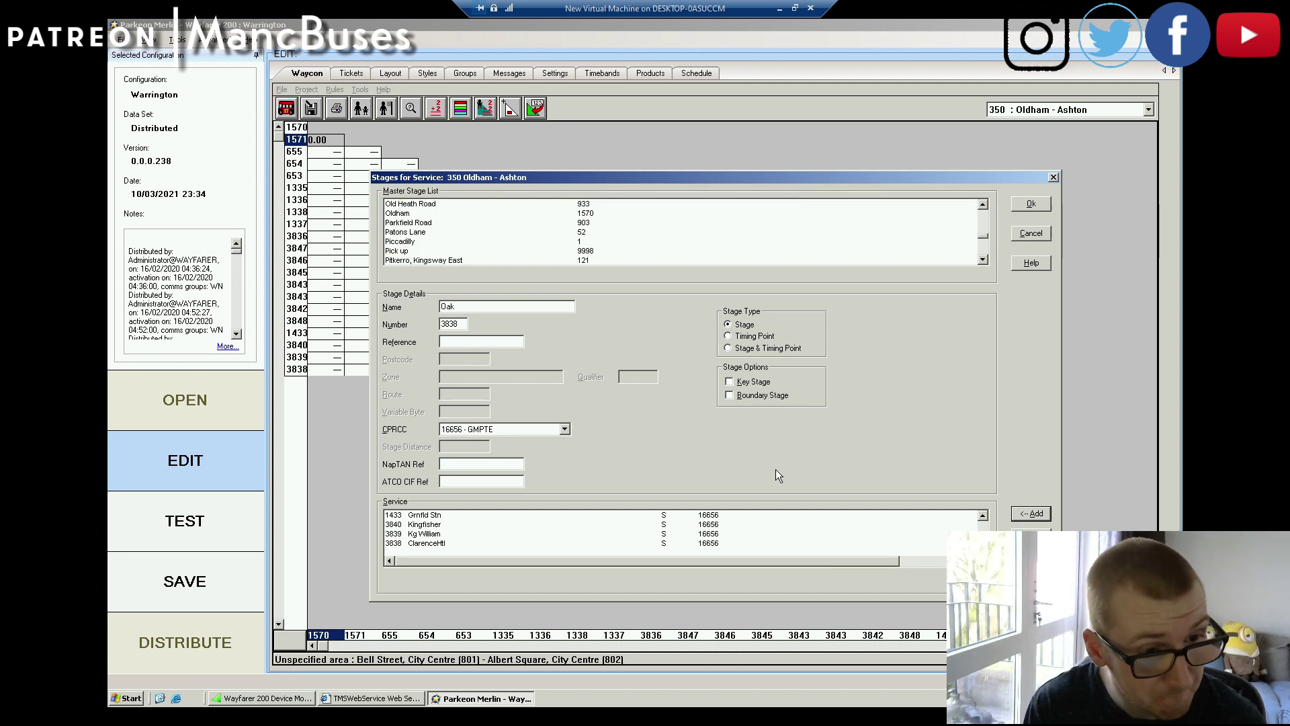
text( Vw Mill)
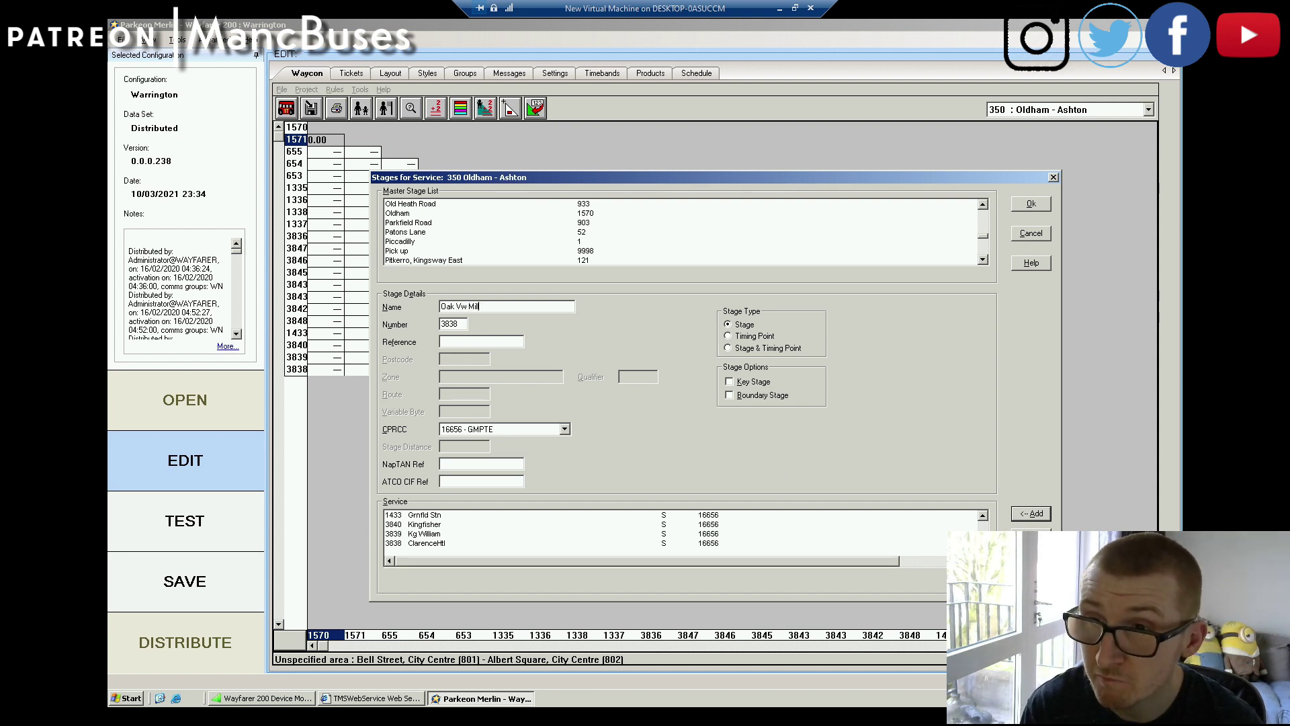
key(Tab)
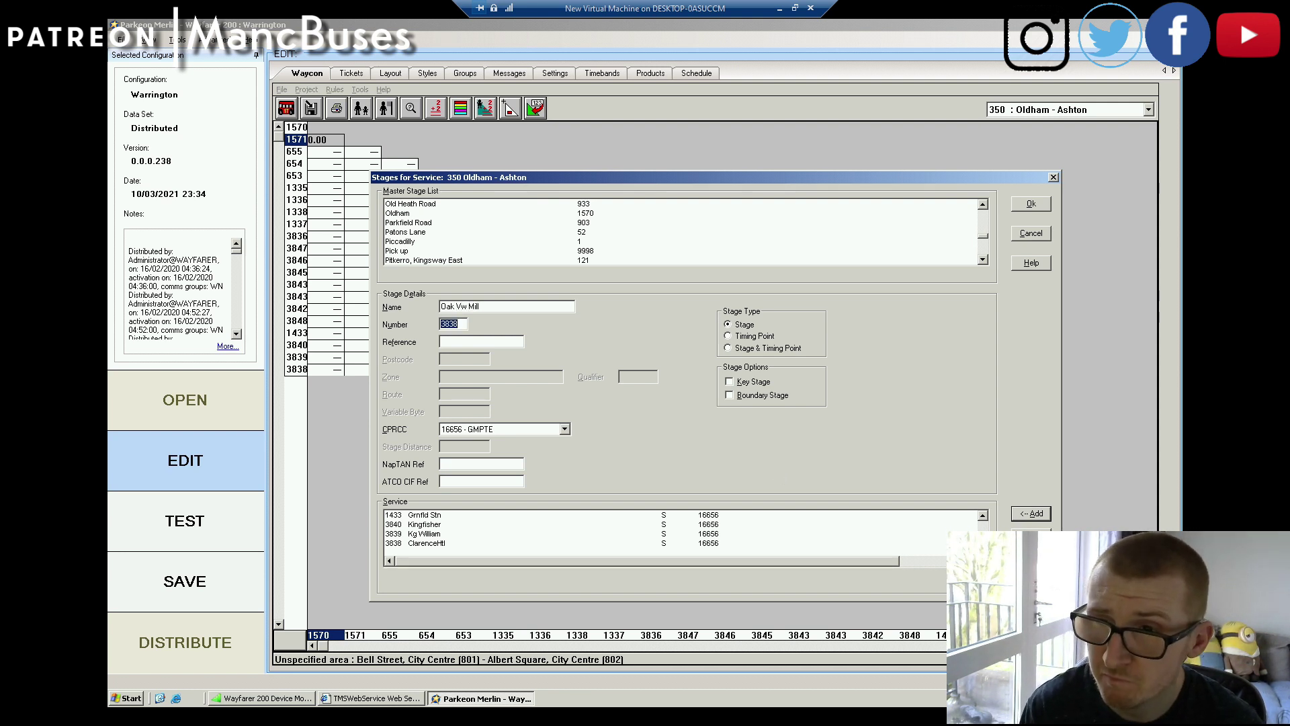
text(3)
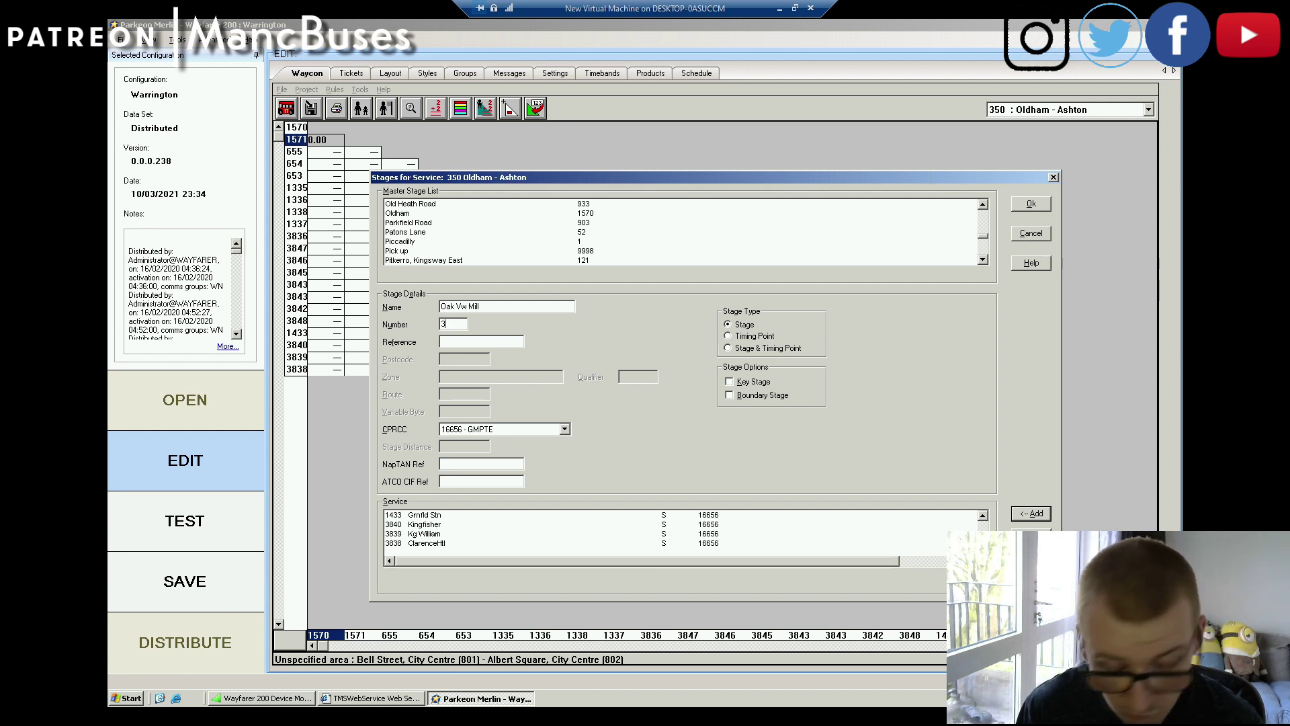
text(441)
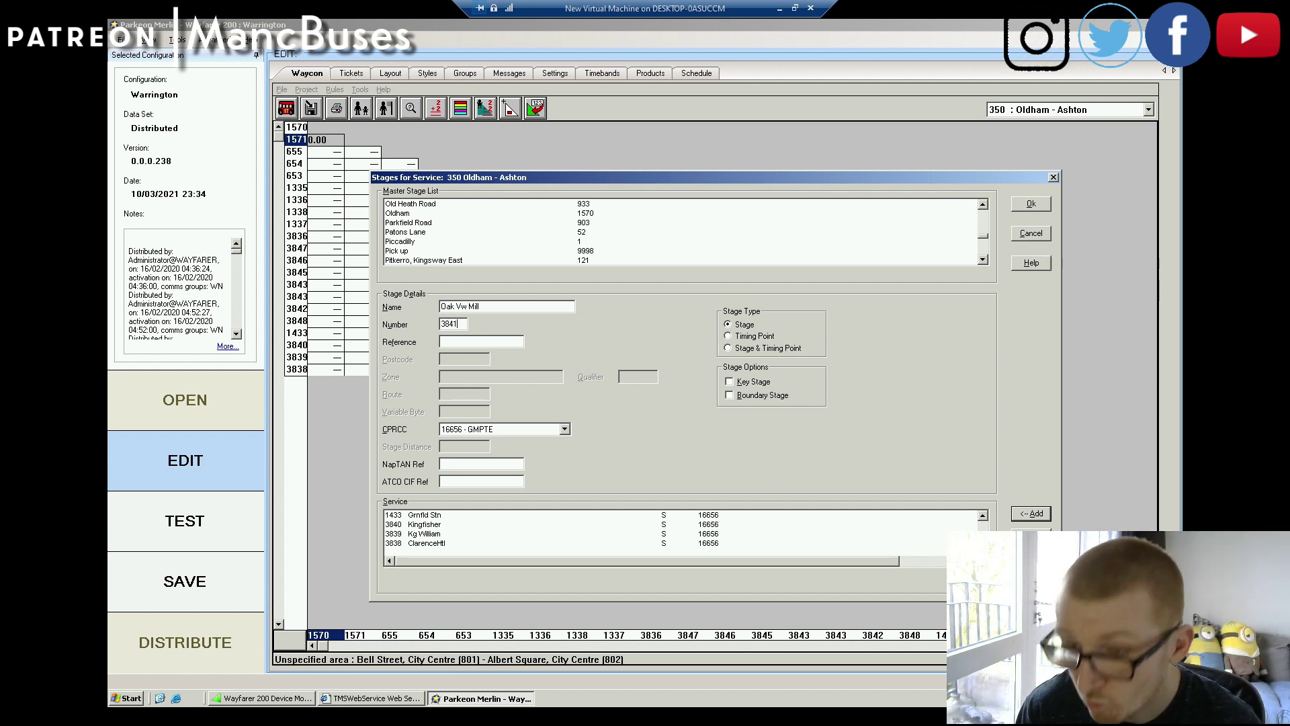
click(1031, 514)
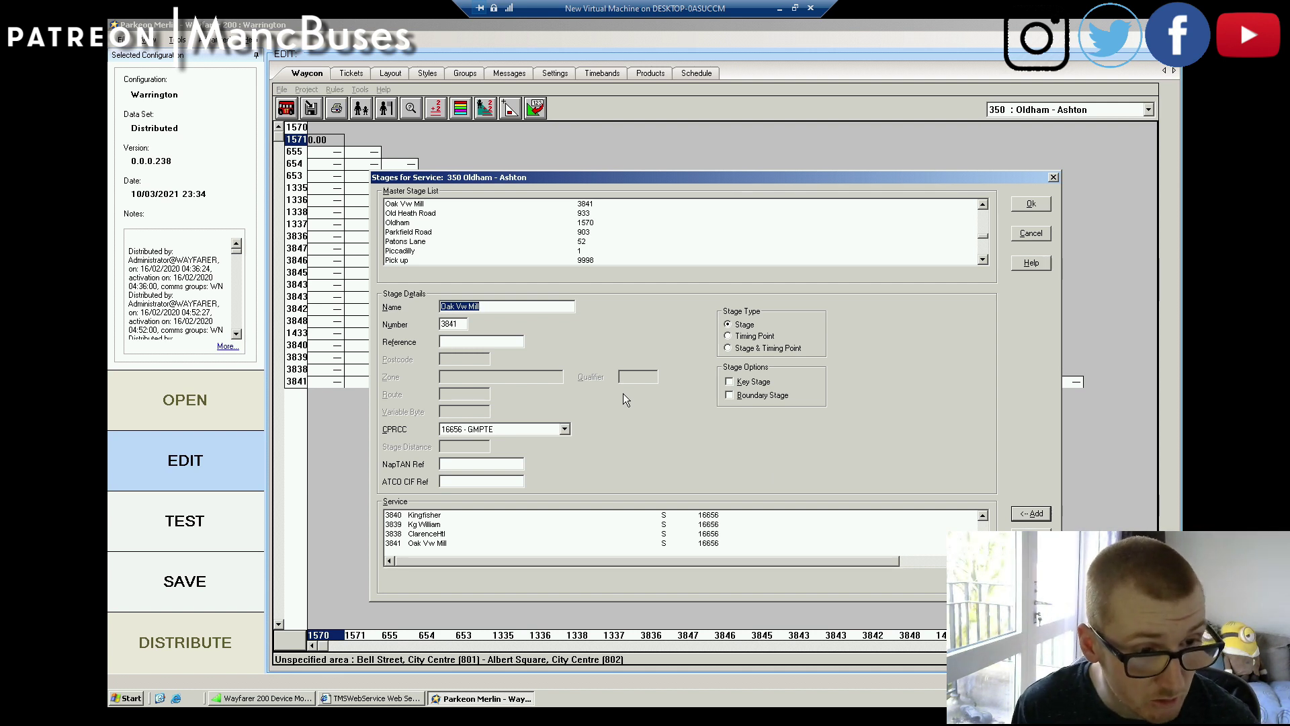
Step: Add a stage named Dacres to the service with number 3837, keeping the plain Stage type
text(Da)
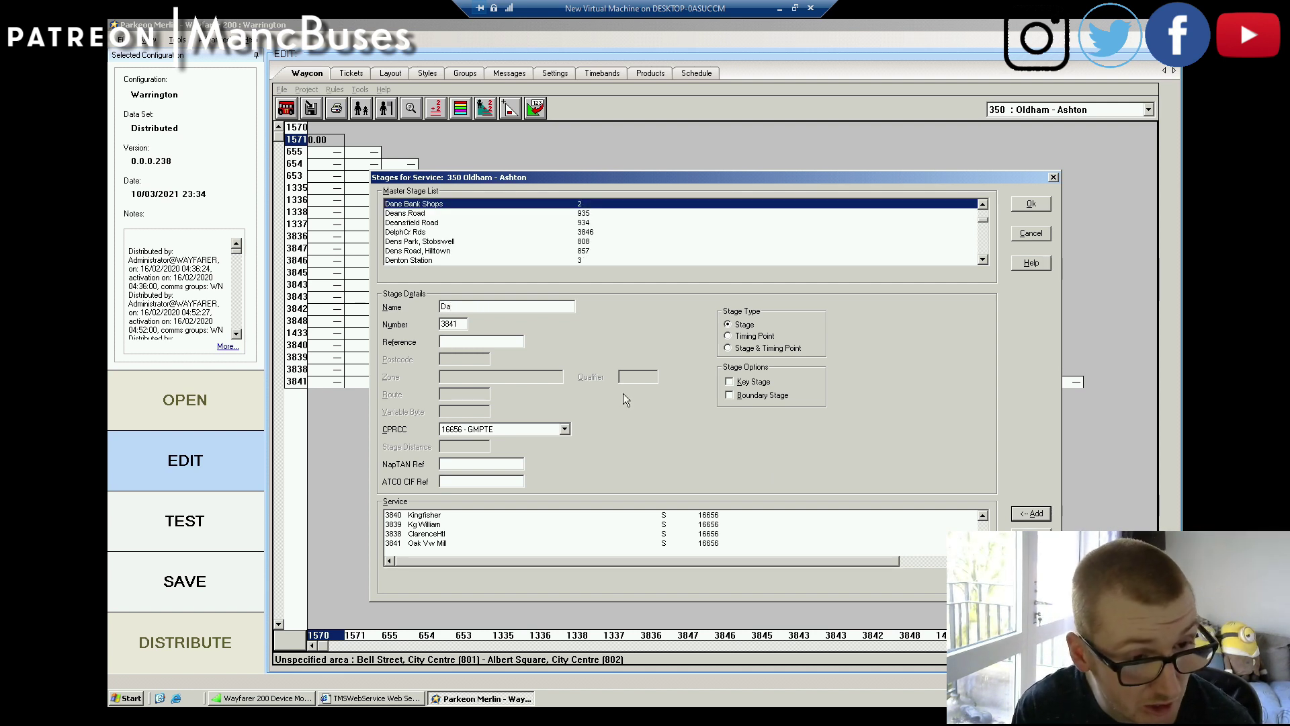
text(cres)
key(Tab)
text(3837)
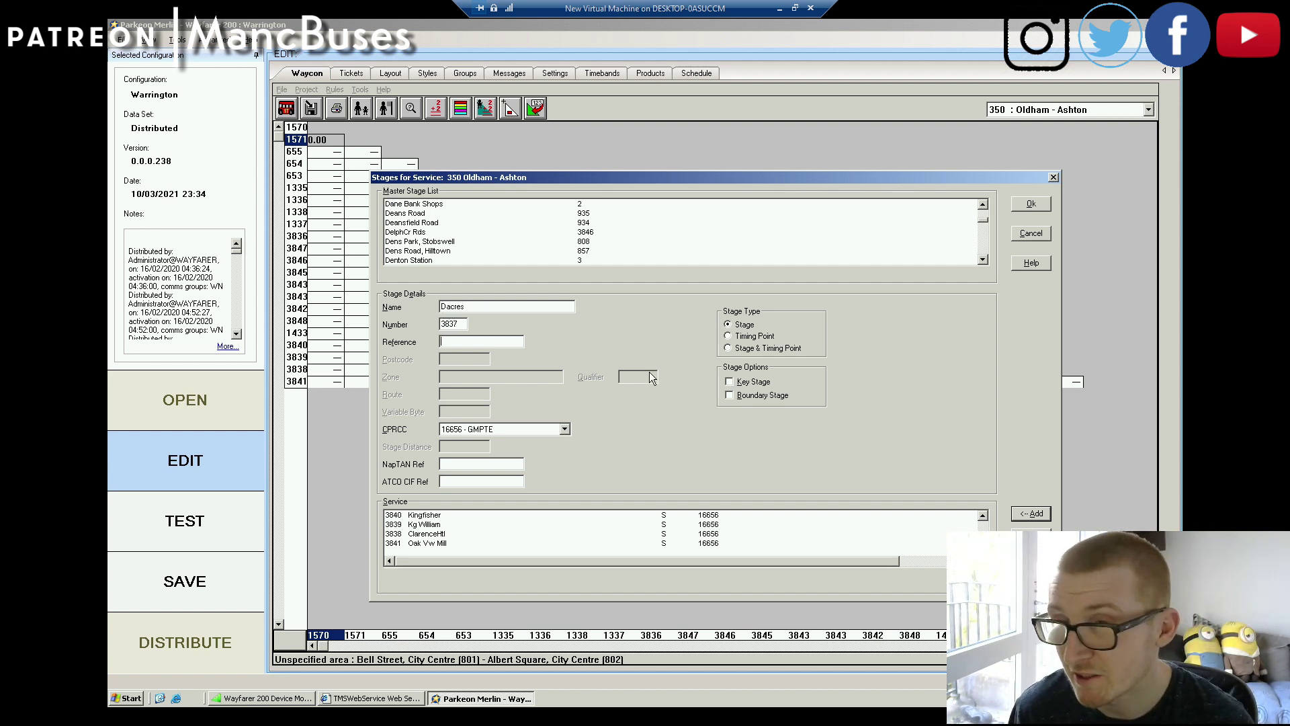
click(1032, 513)
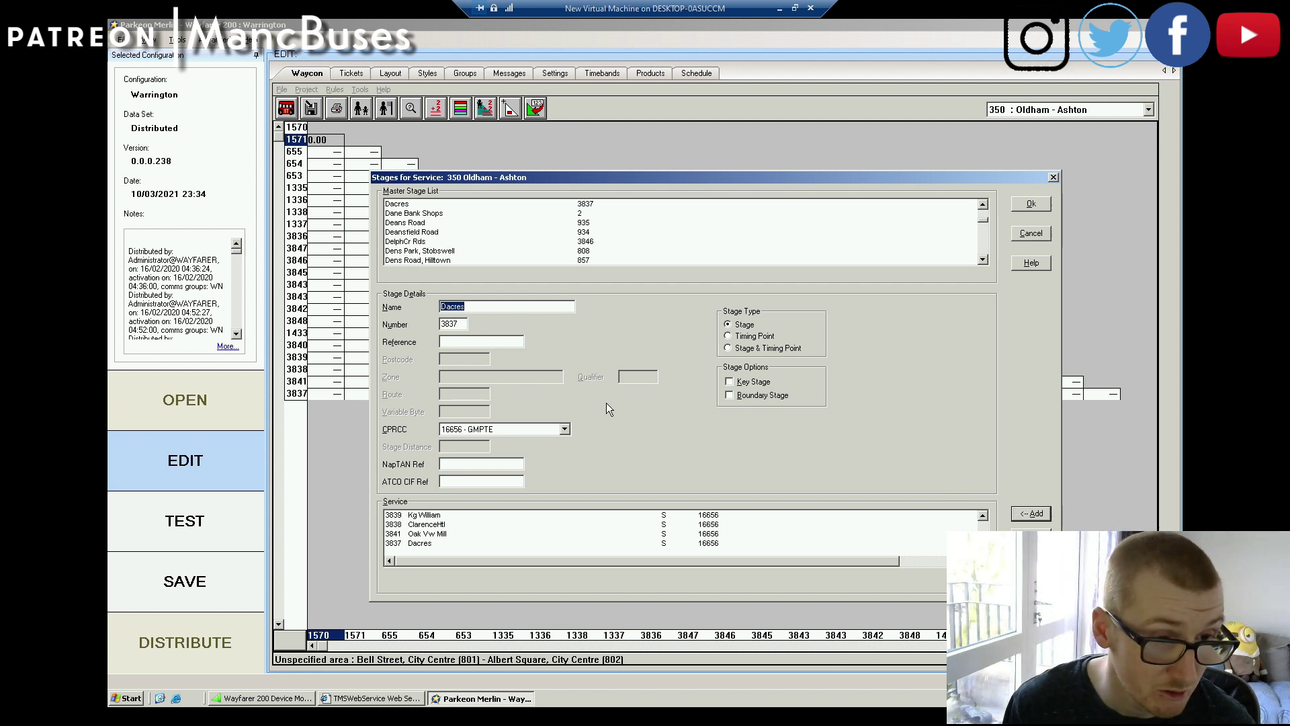
Step: Add a stage named Hey Fm Est to the service with number 668, keeping the plain Stage type
text(Hey)
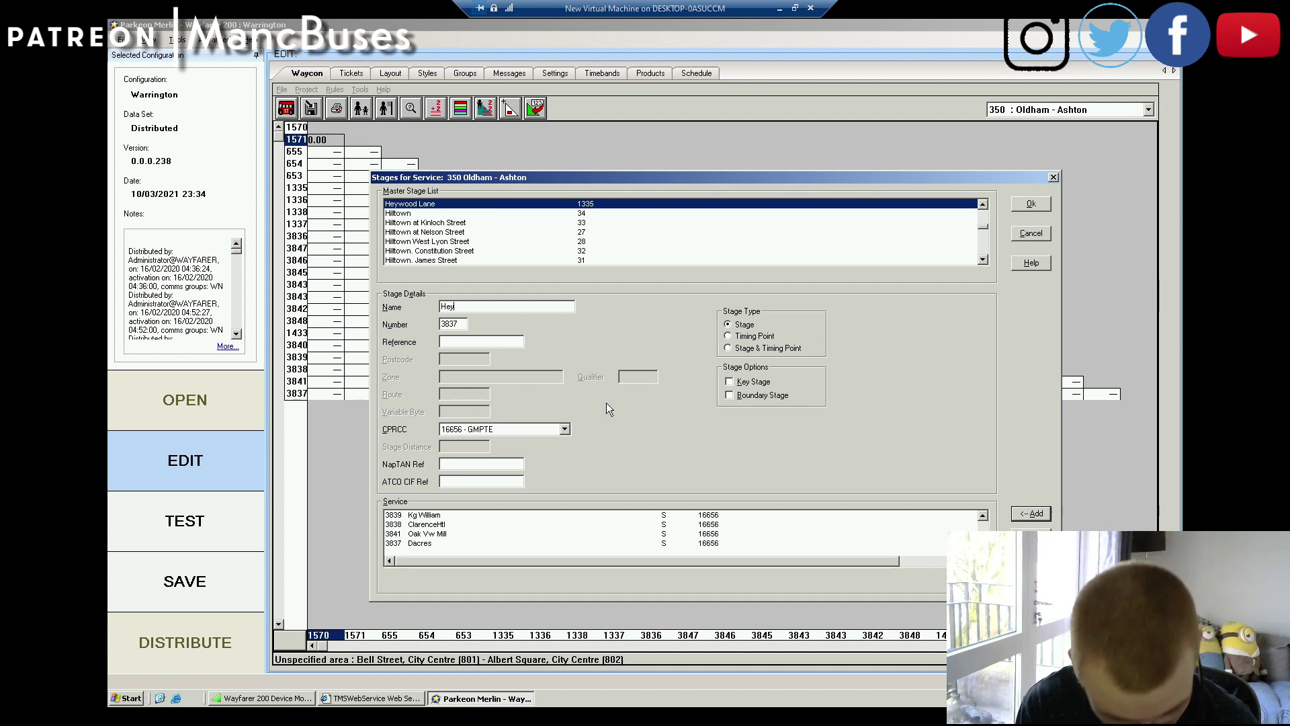
text( Fm)
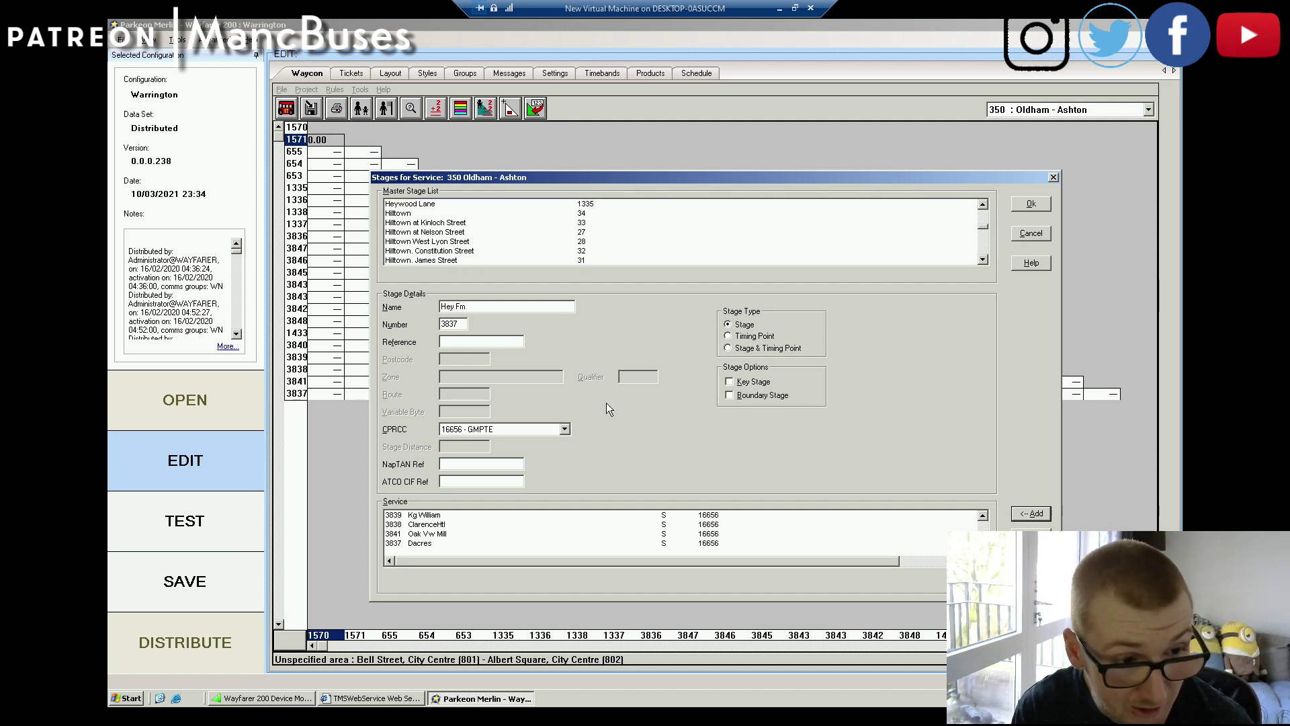
text( Est)
key(Tab)
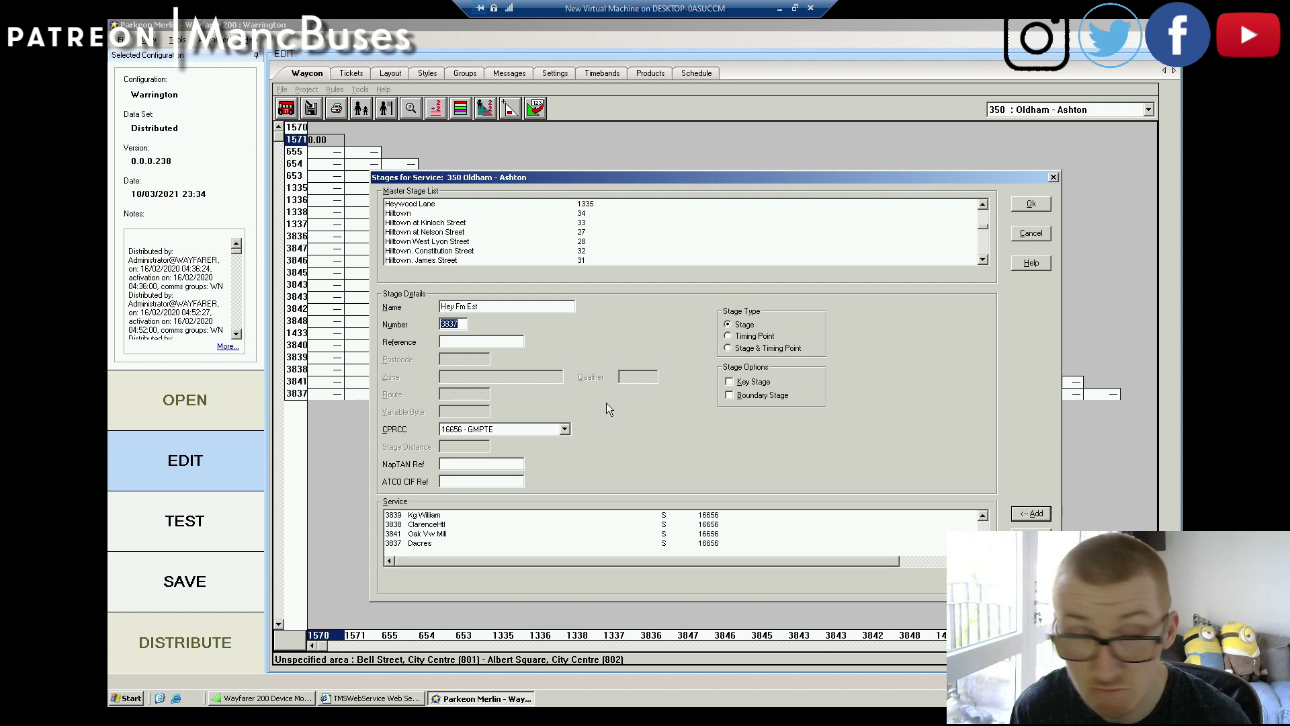
text(668)
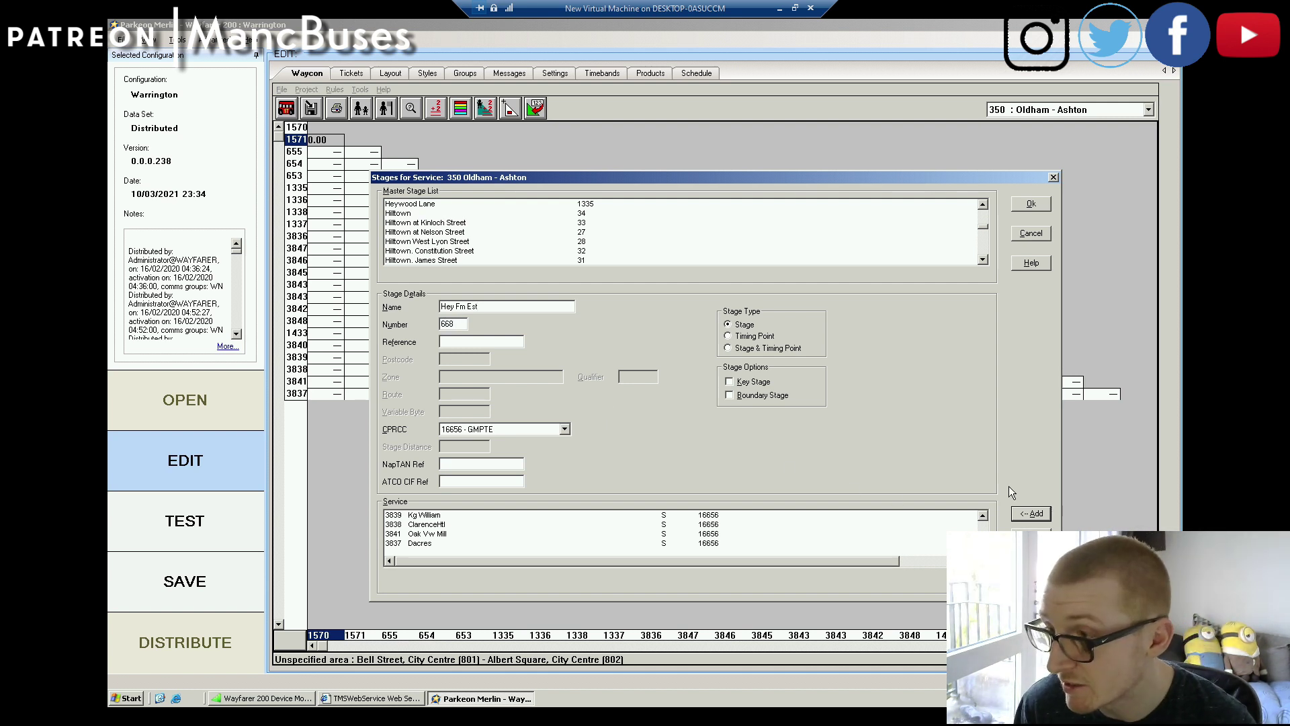
click(1035, 515)
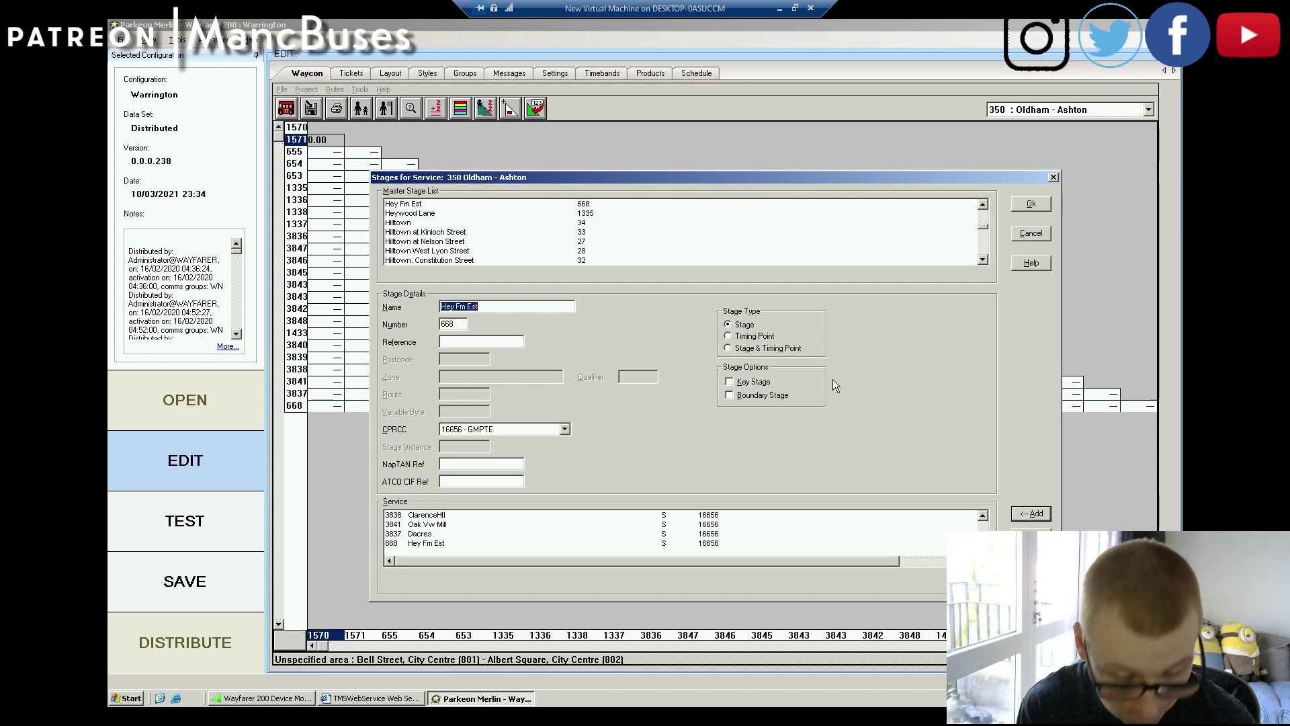
Step: Add a stage named Winterfd Rd to the service with number 566, keeping the plain Stage type
text(Win)
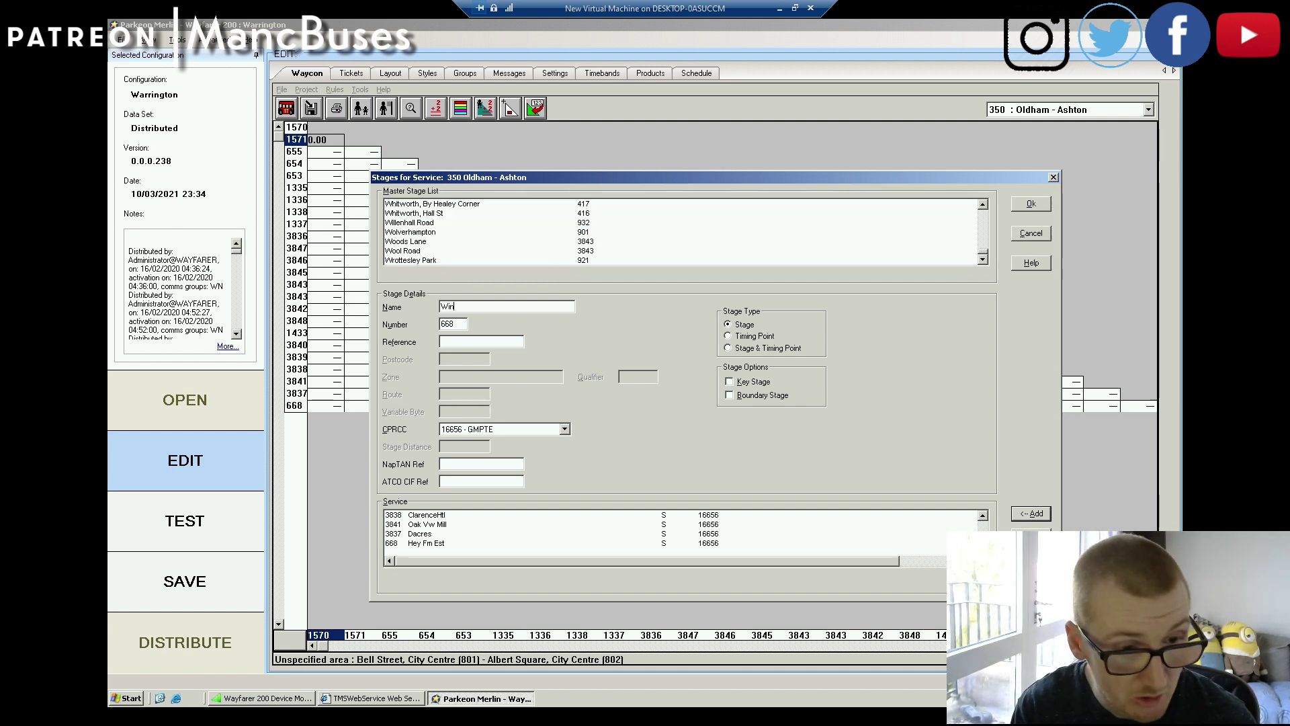
text(terf)
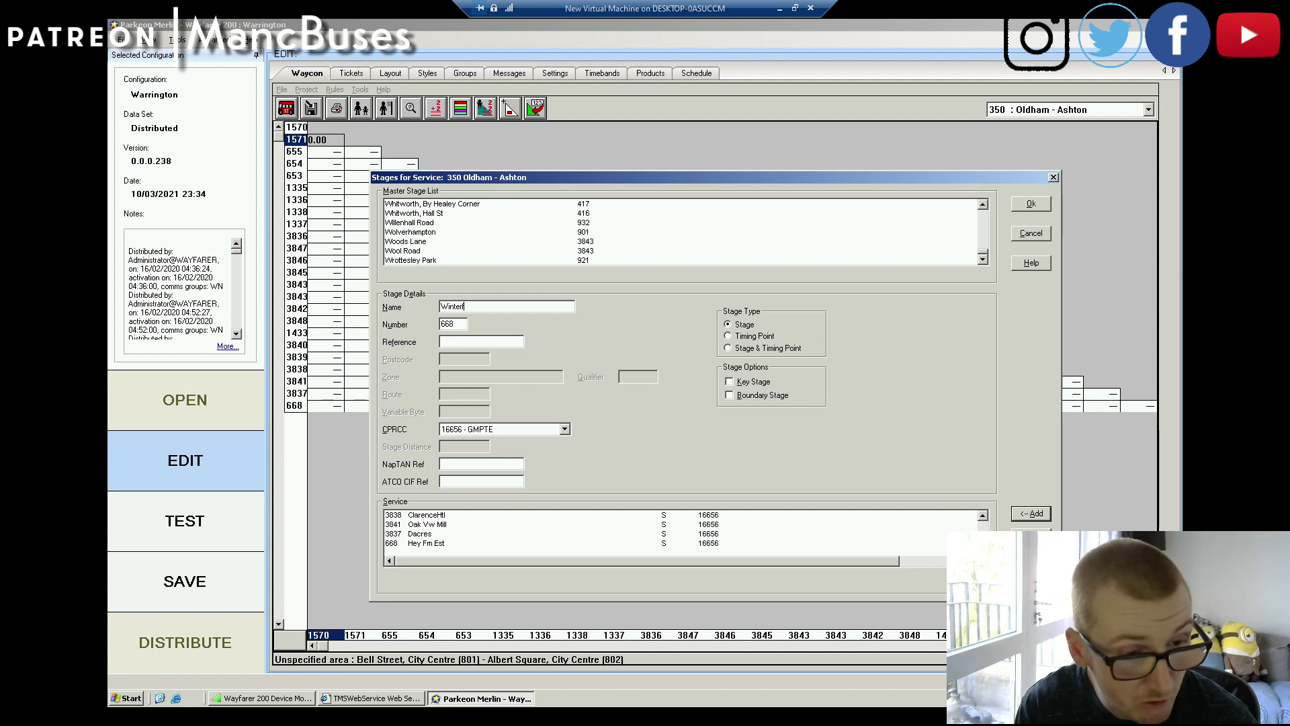
text(o)
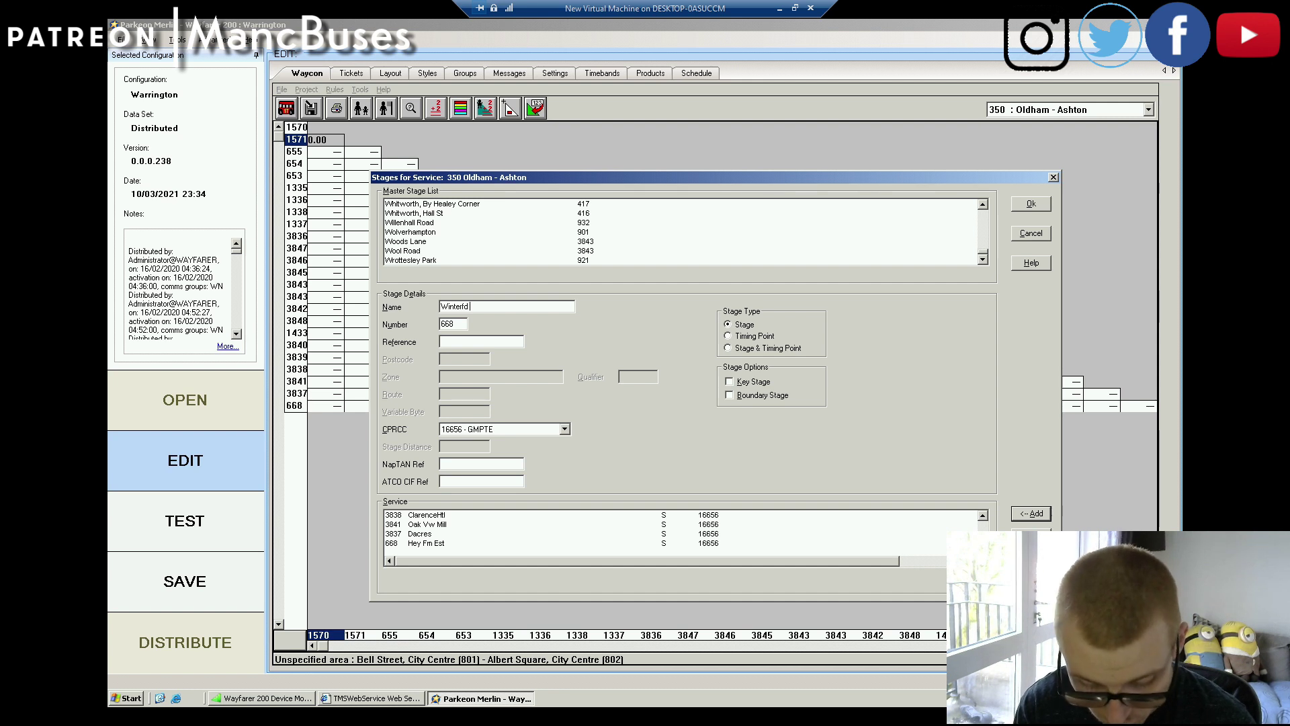
text( Rd)
key(Tab)
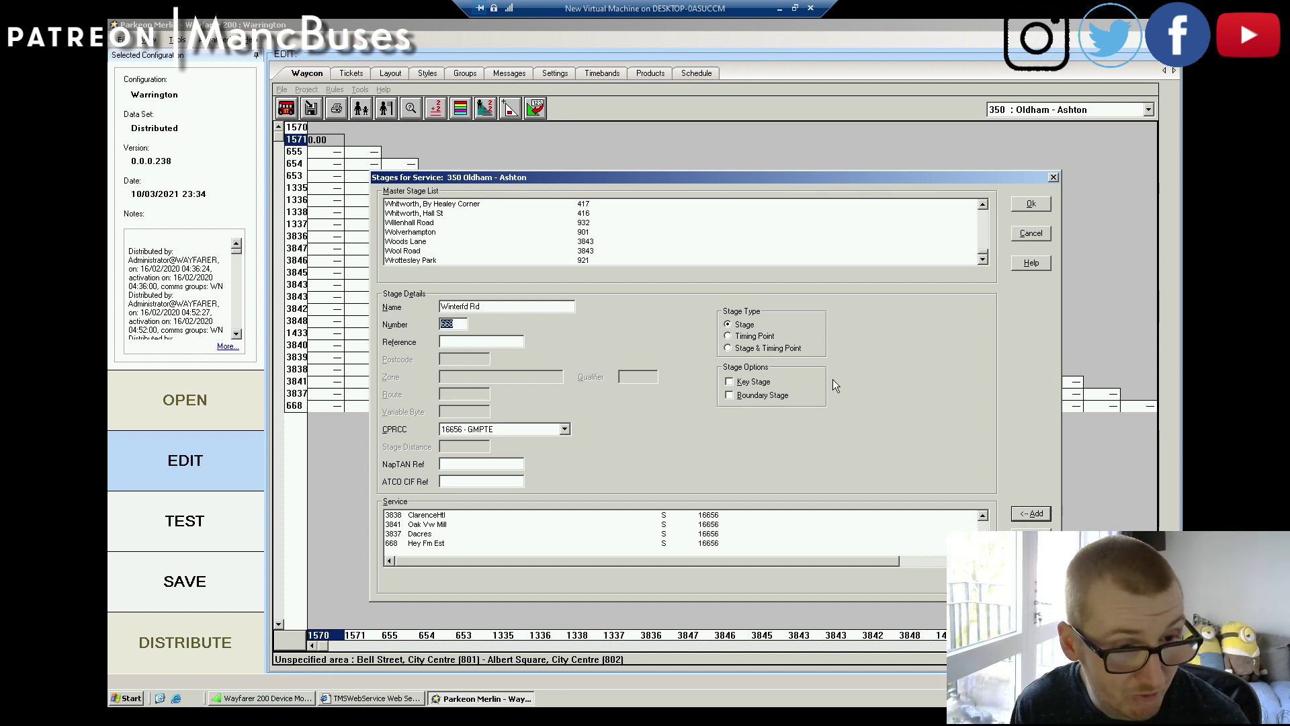
text(566)
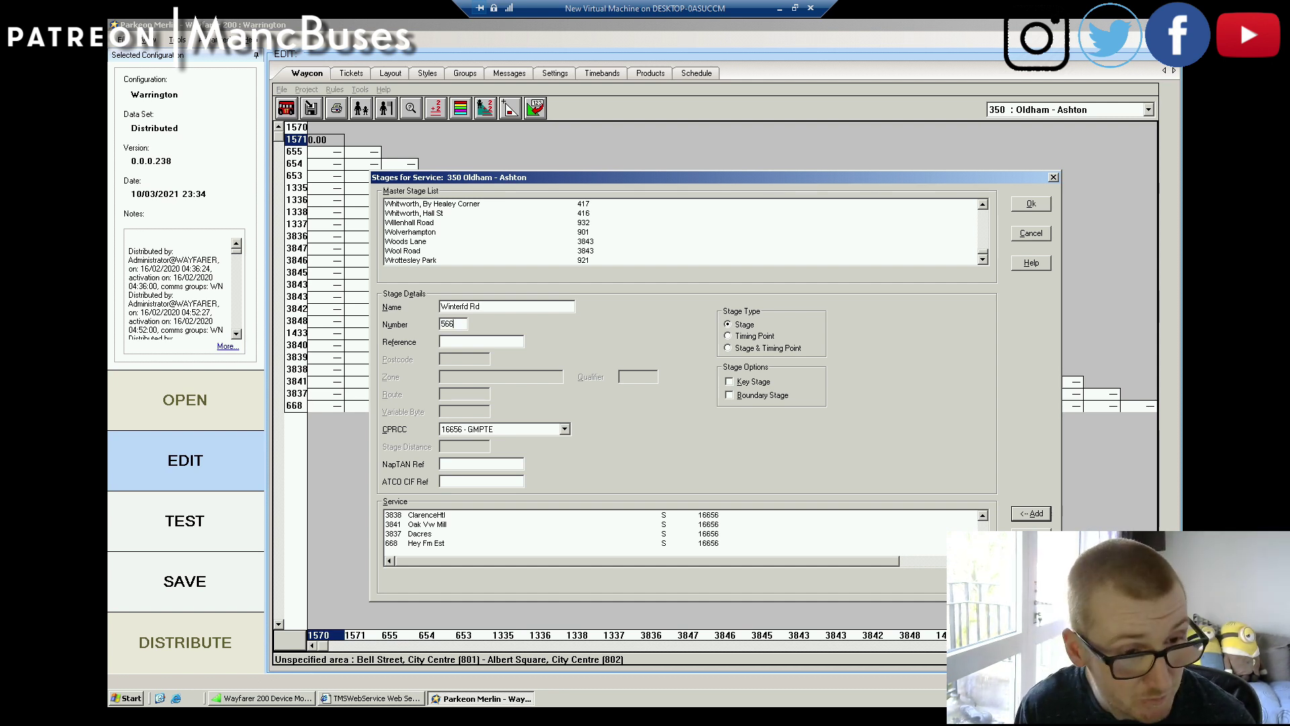
click(1031, 513)
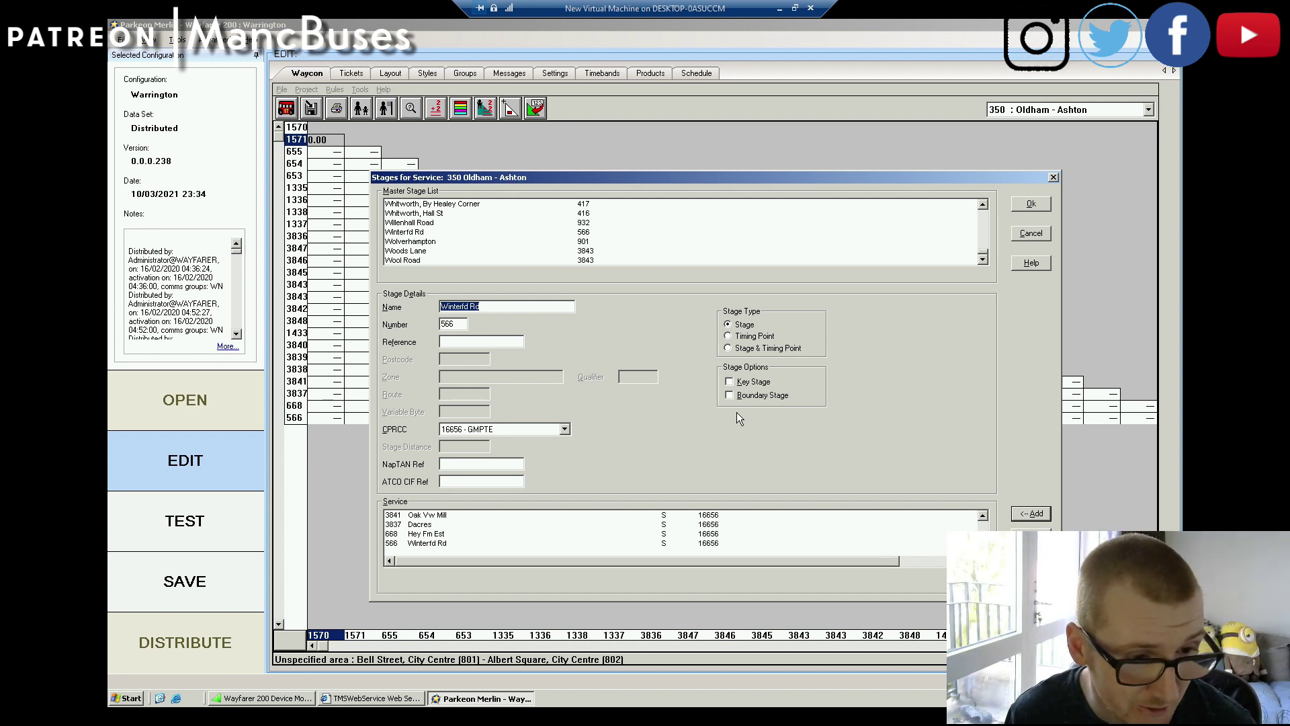
Step: Add a stage named Cheshire St to the service with number 567, keeping the plain Stage type
text(C)
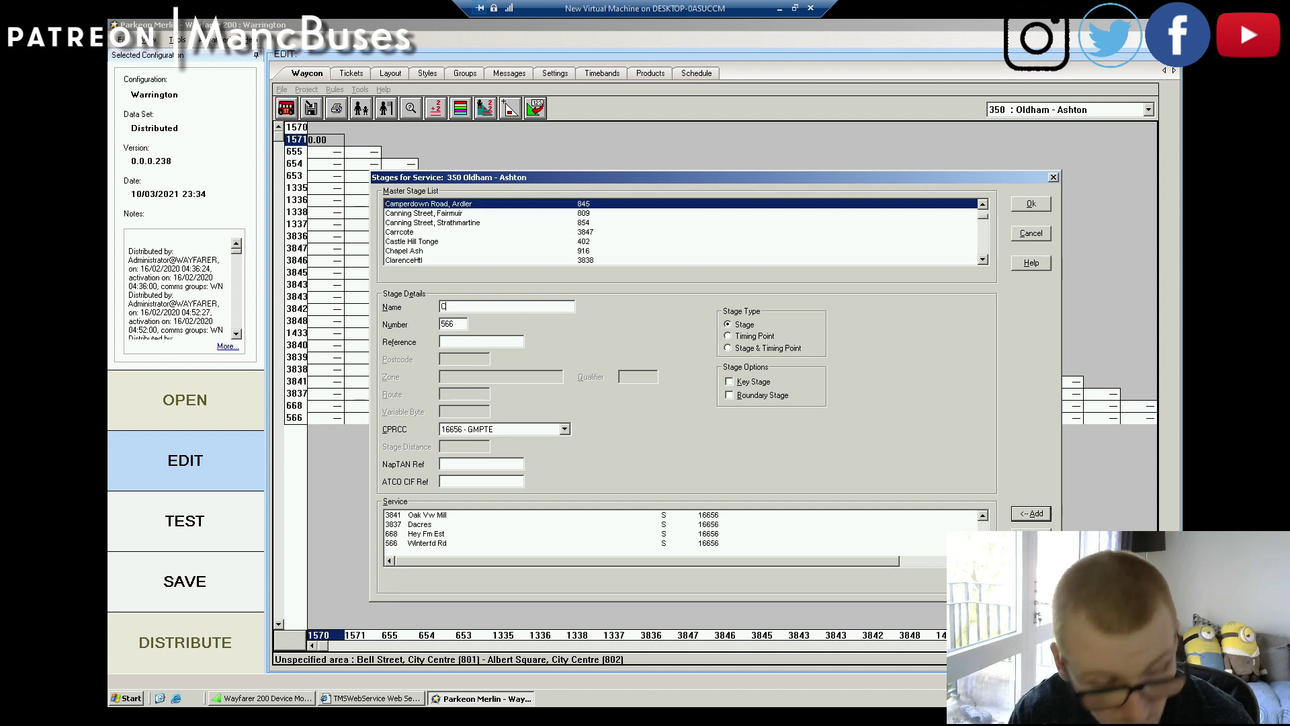
text(heshire )
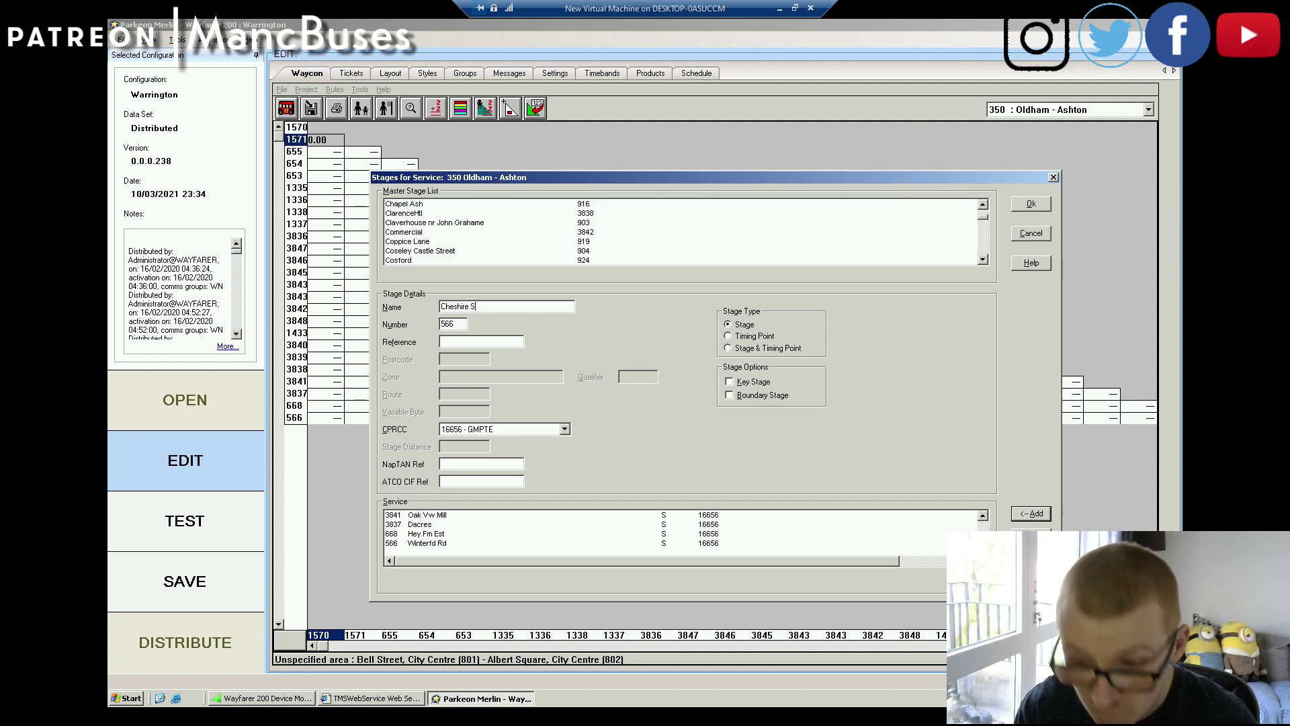
text(St)
key(Tab)
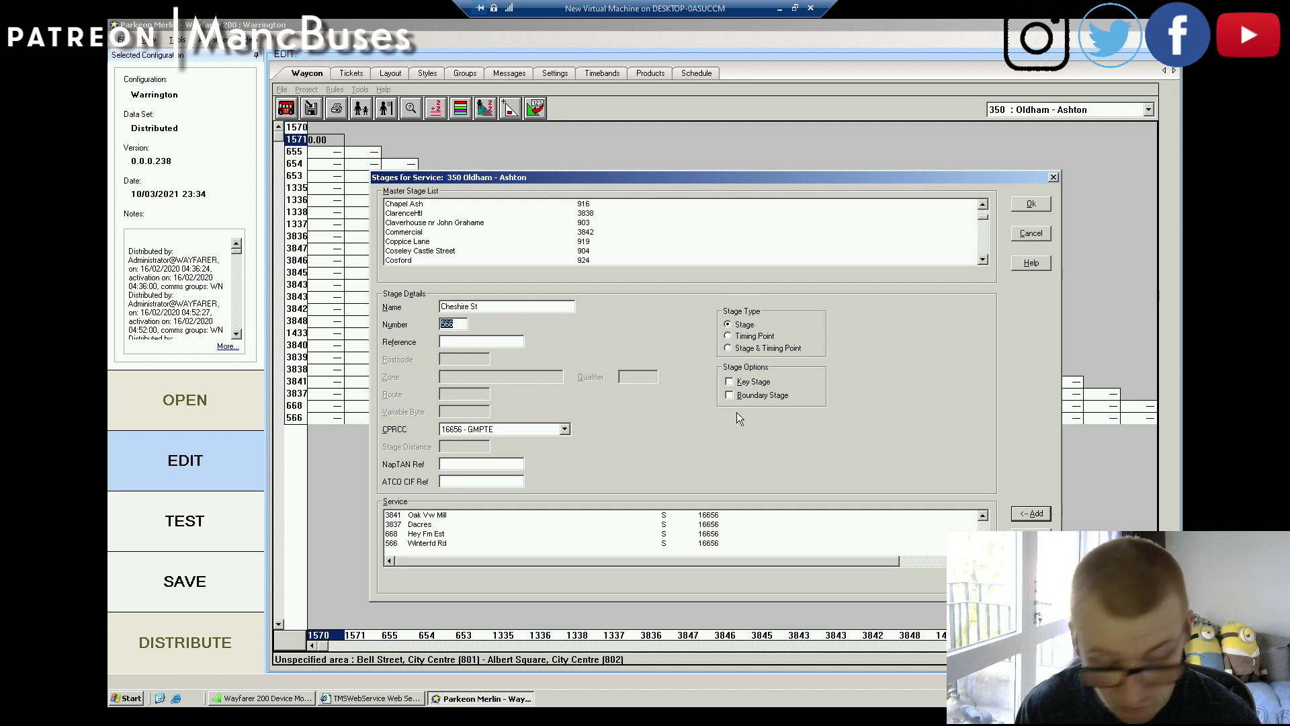
text(567)
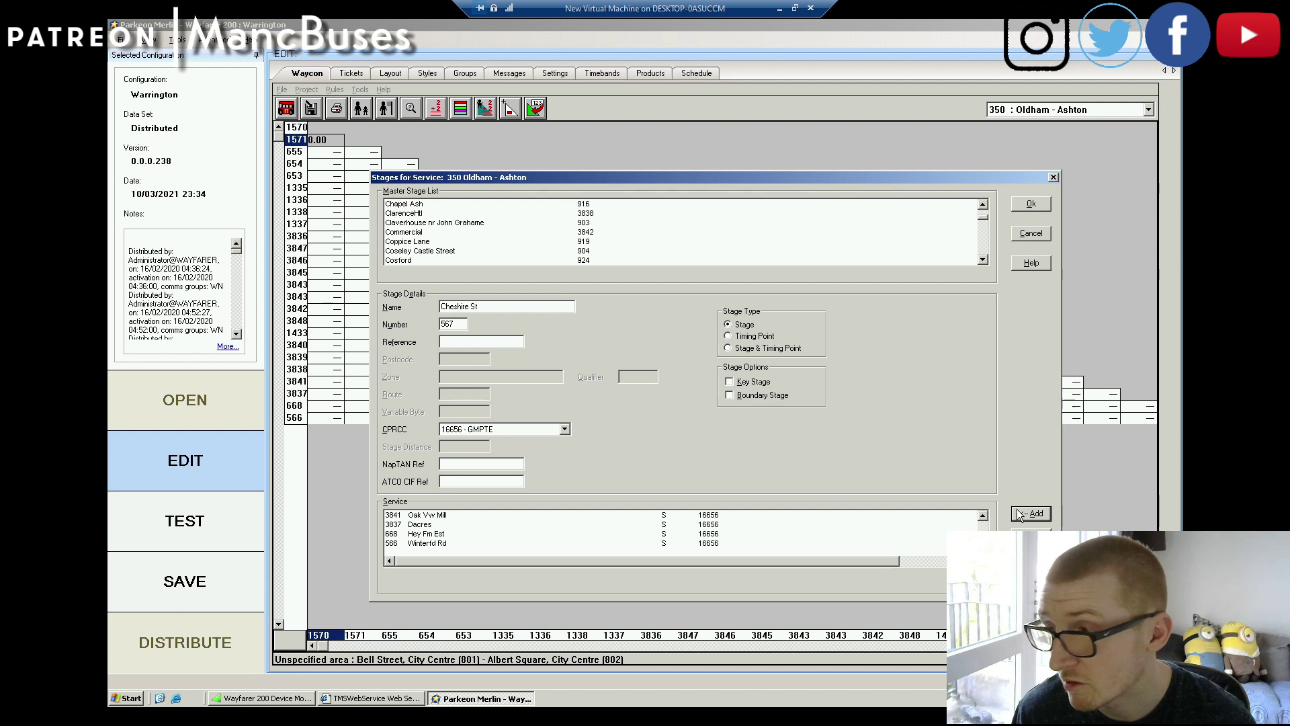
key(Return)
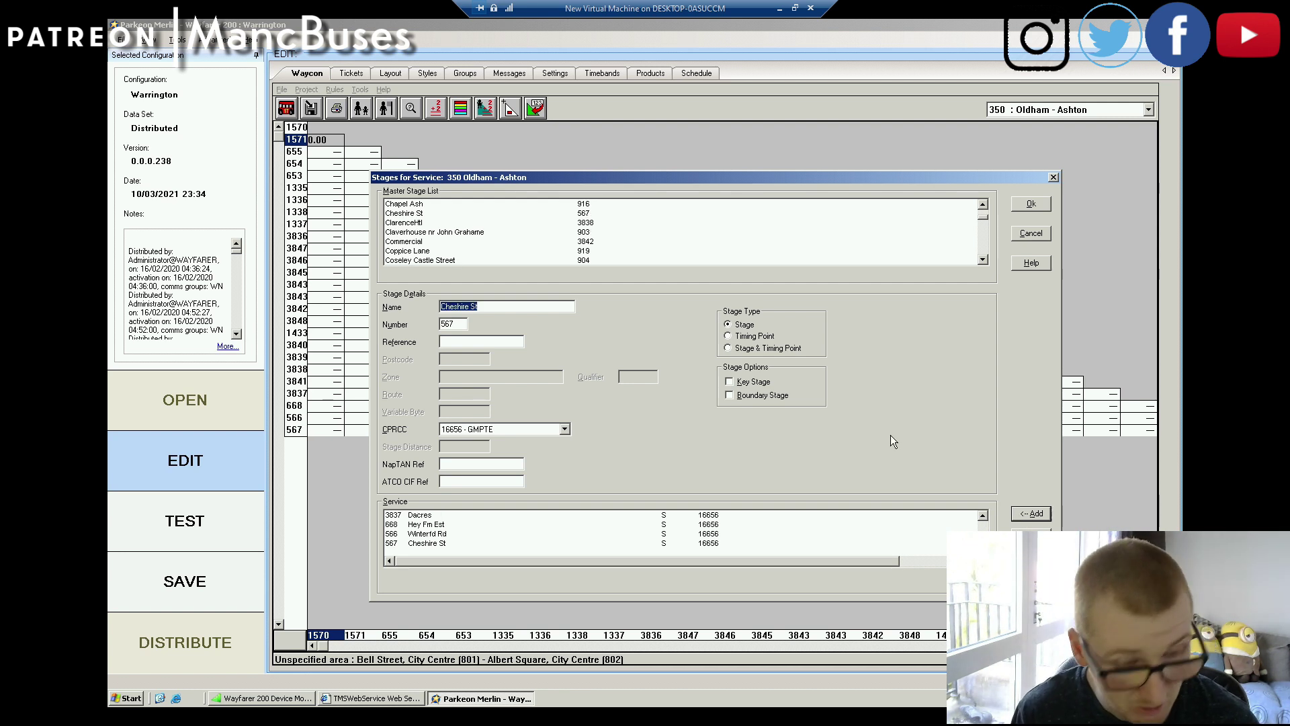
Step: Add a stage named Mossley Stn to the service with number 568, keeping the plain Stage type
text(Moss)
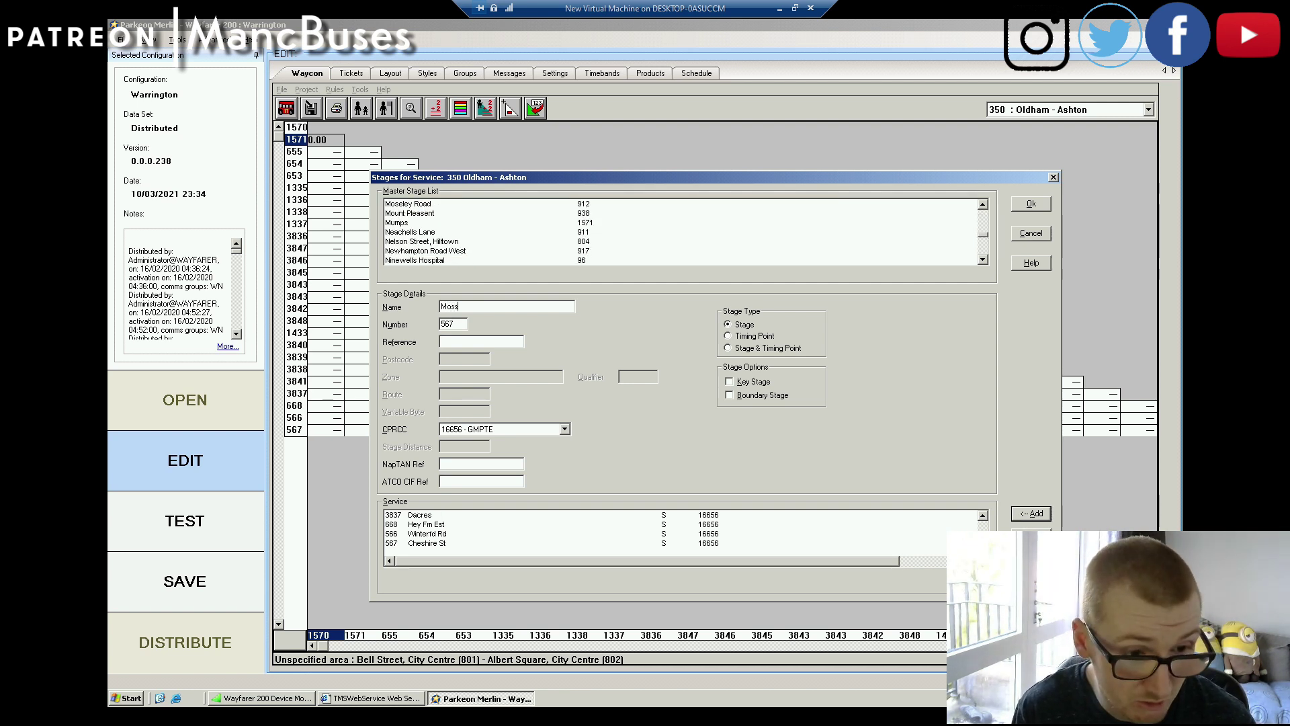
text(le)
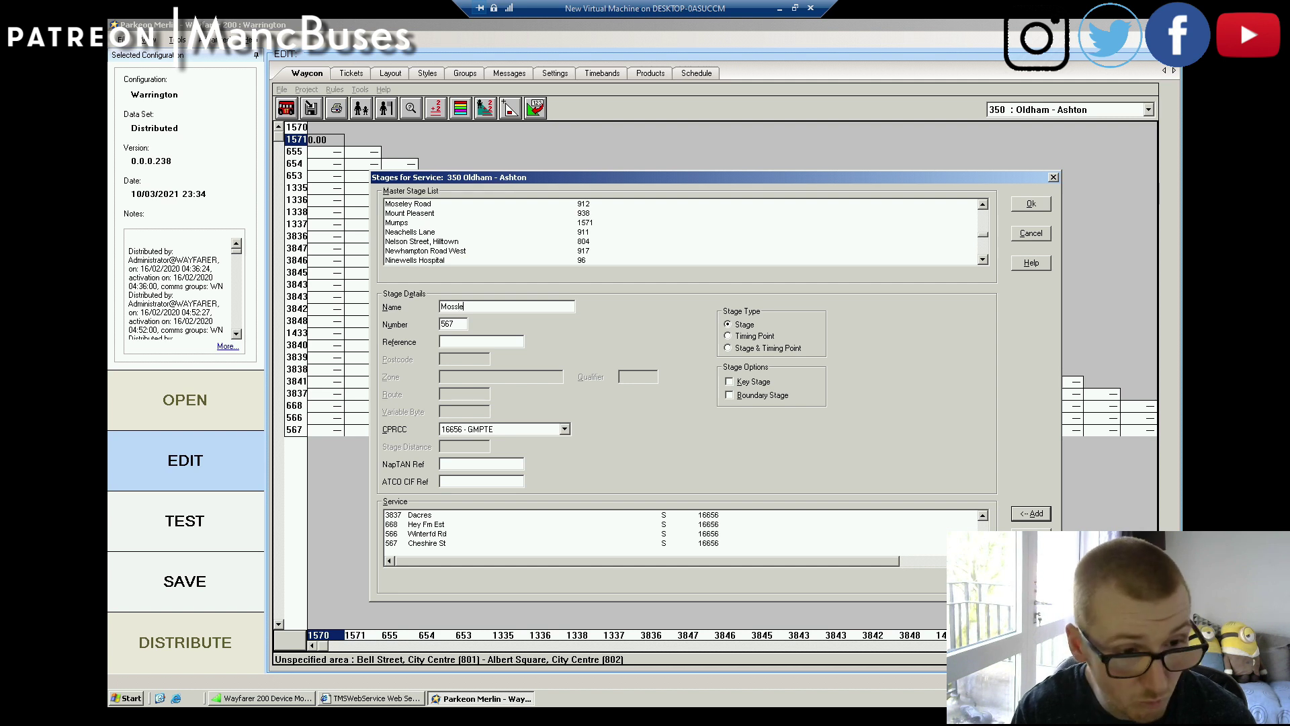
text(y Stn)
key(Tab)
text(568)
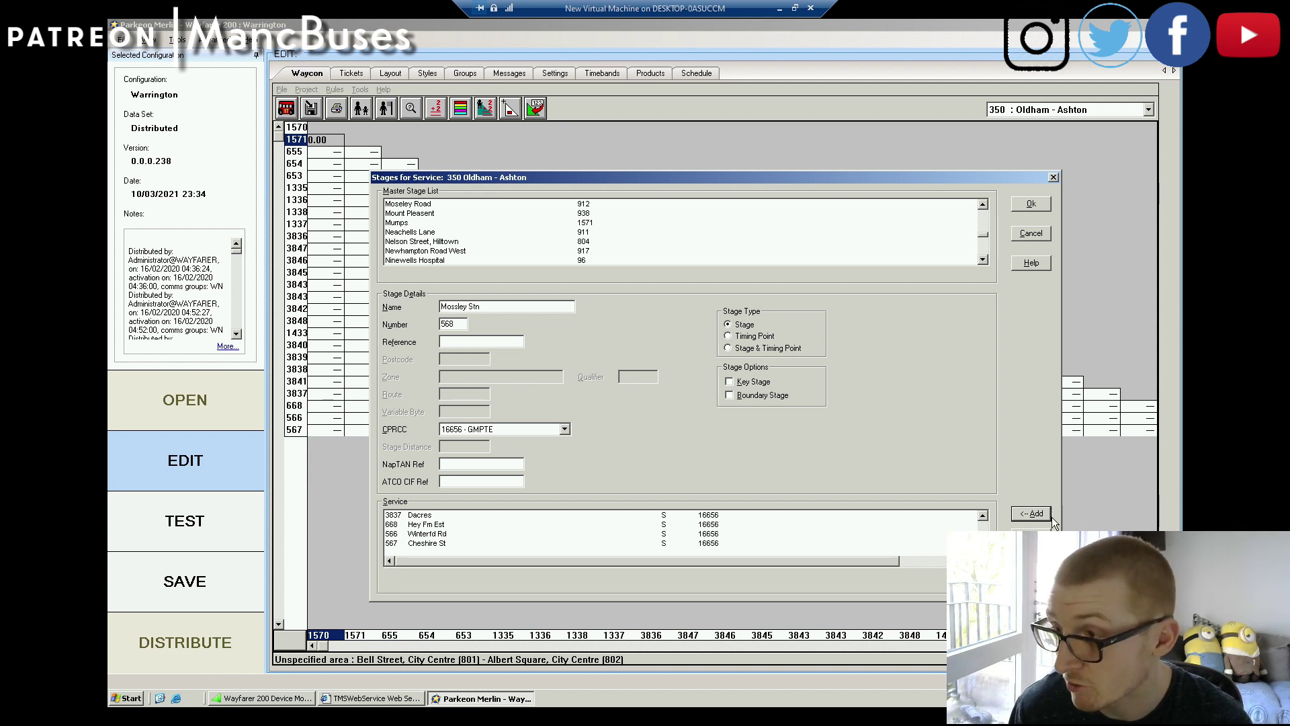
click(1032, 514)
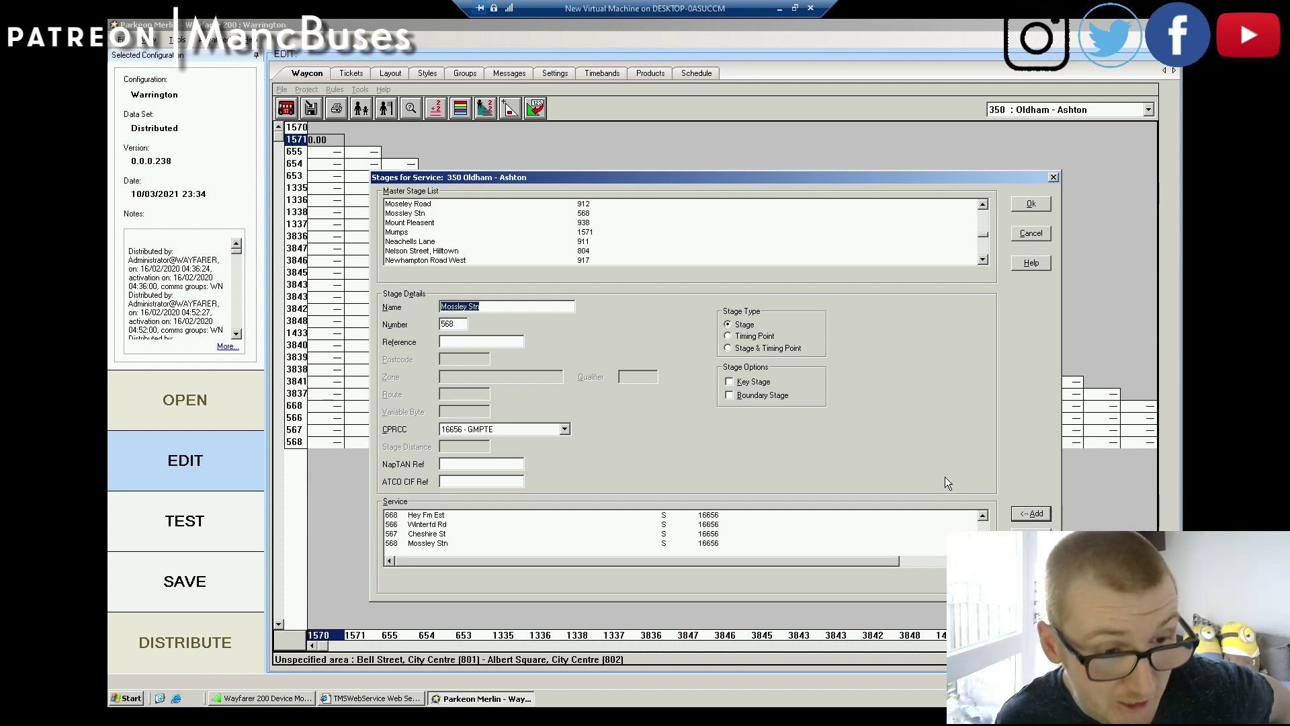
Step: Add a stage named Brookbottom to the service with number 569, keeping the plain Stage type
text(Brook)
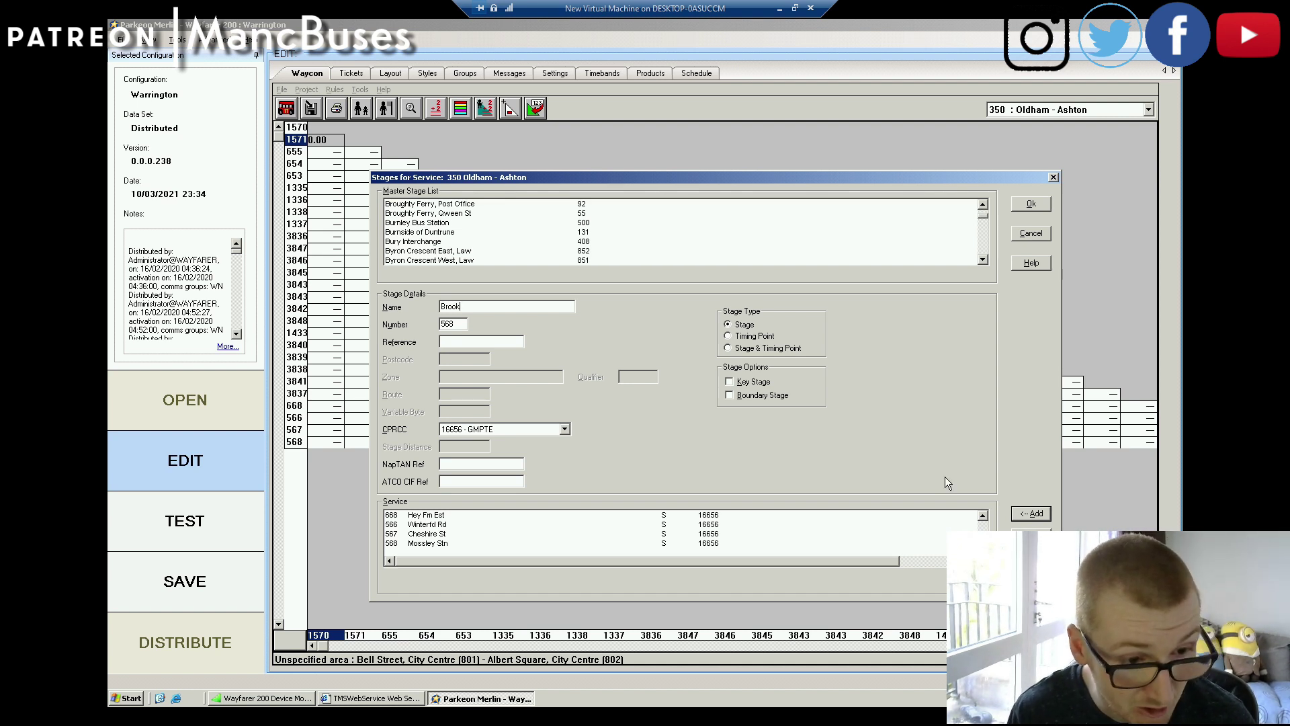
text(bottom)
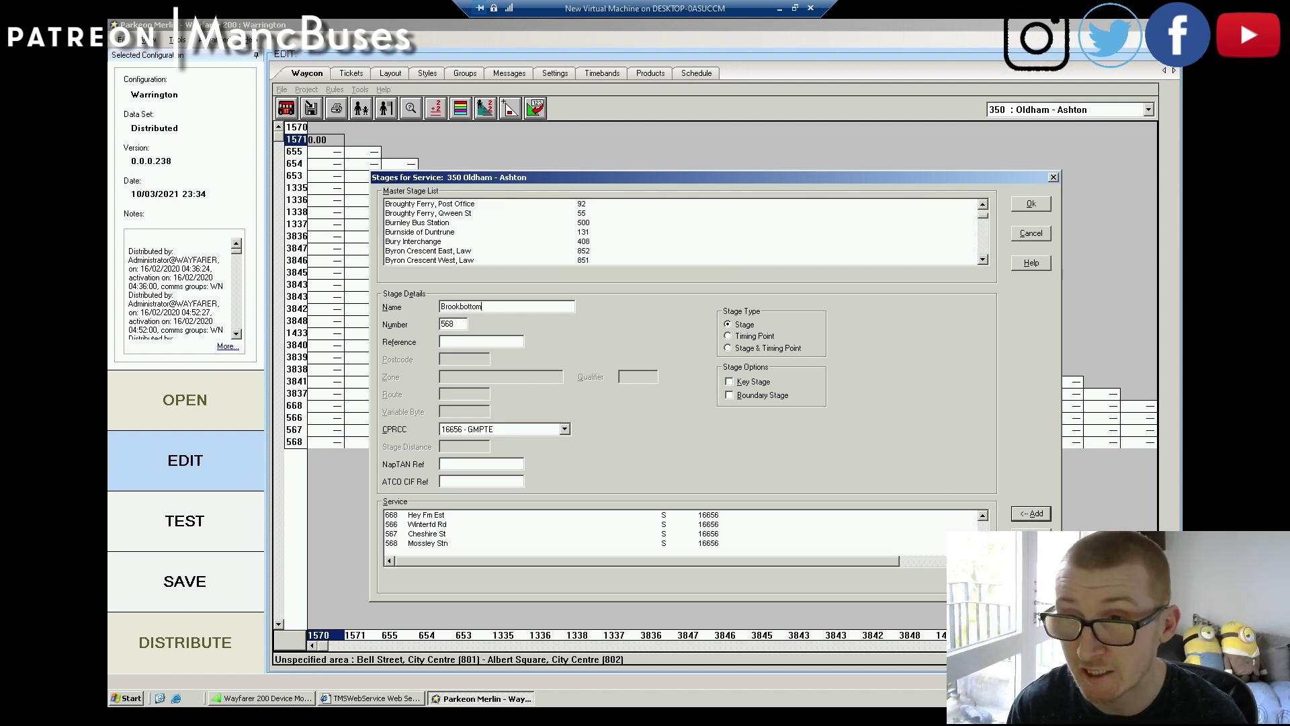
key(Tab)
text(569)
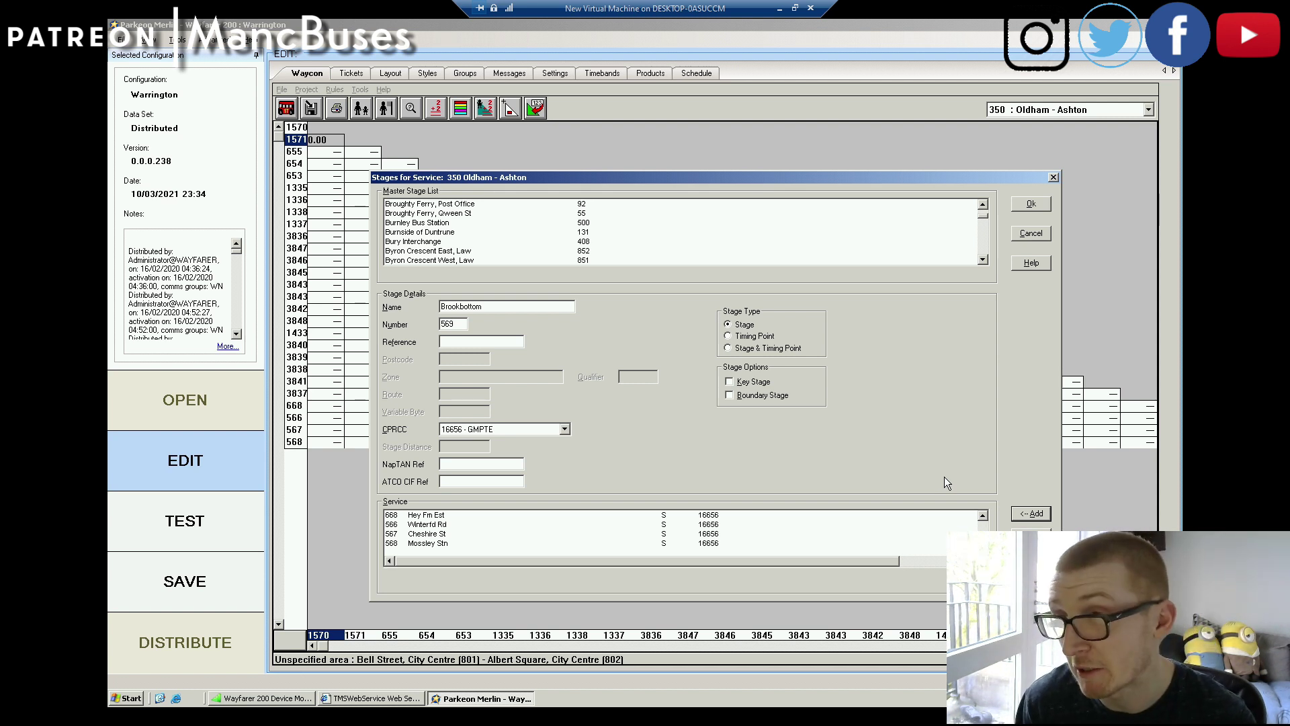
click(1027, 514)
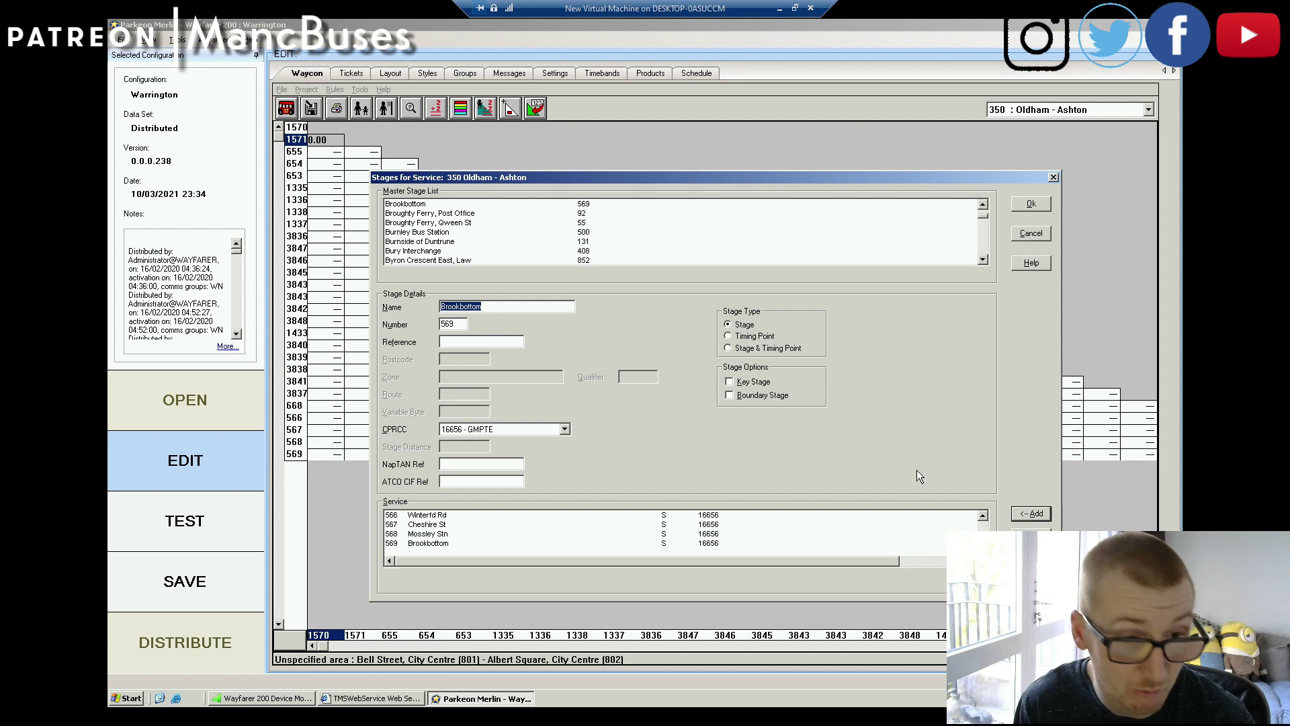
Step: Add a stage named B'dcarr La to the service with number 1459, keeping the plain Stage type
text(B)
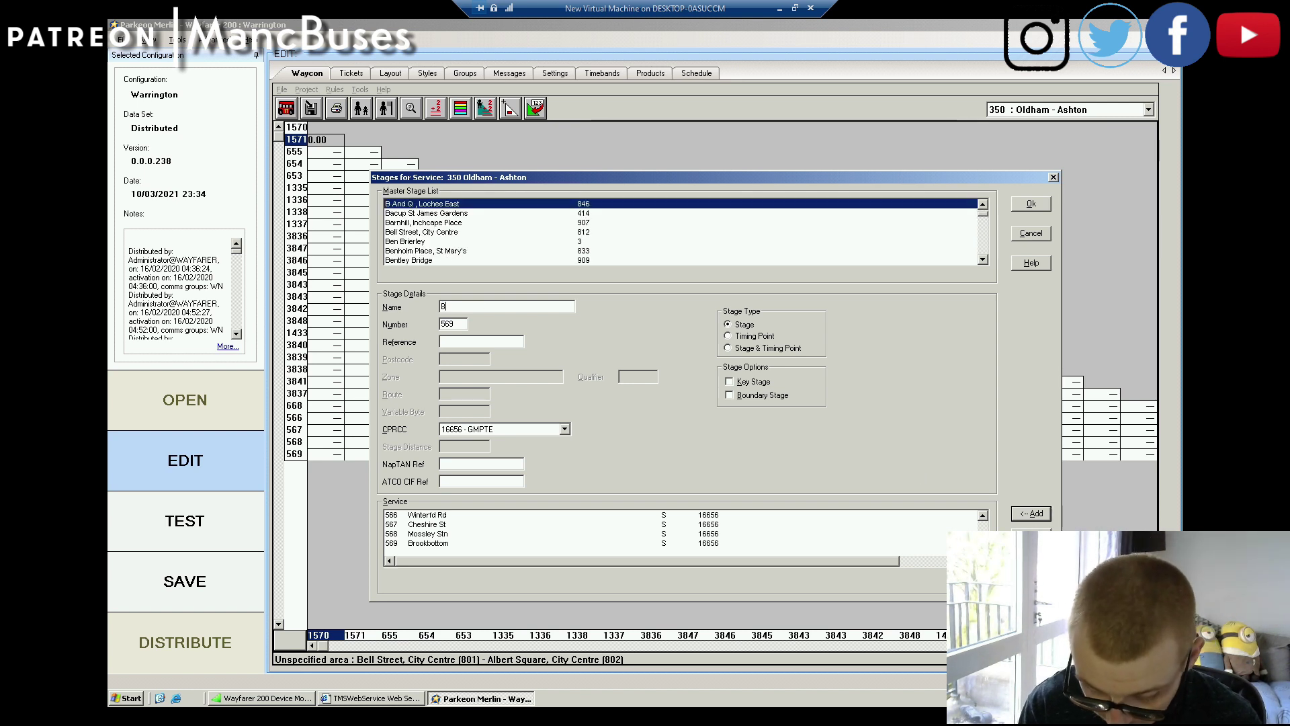
text(')
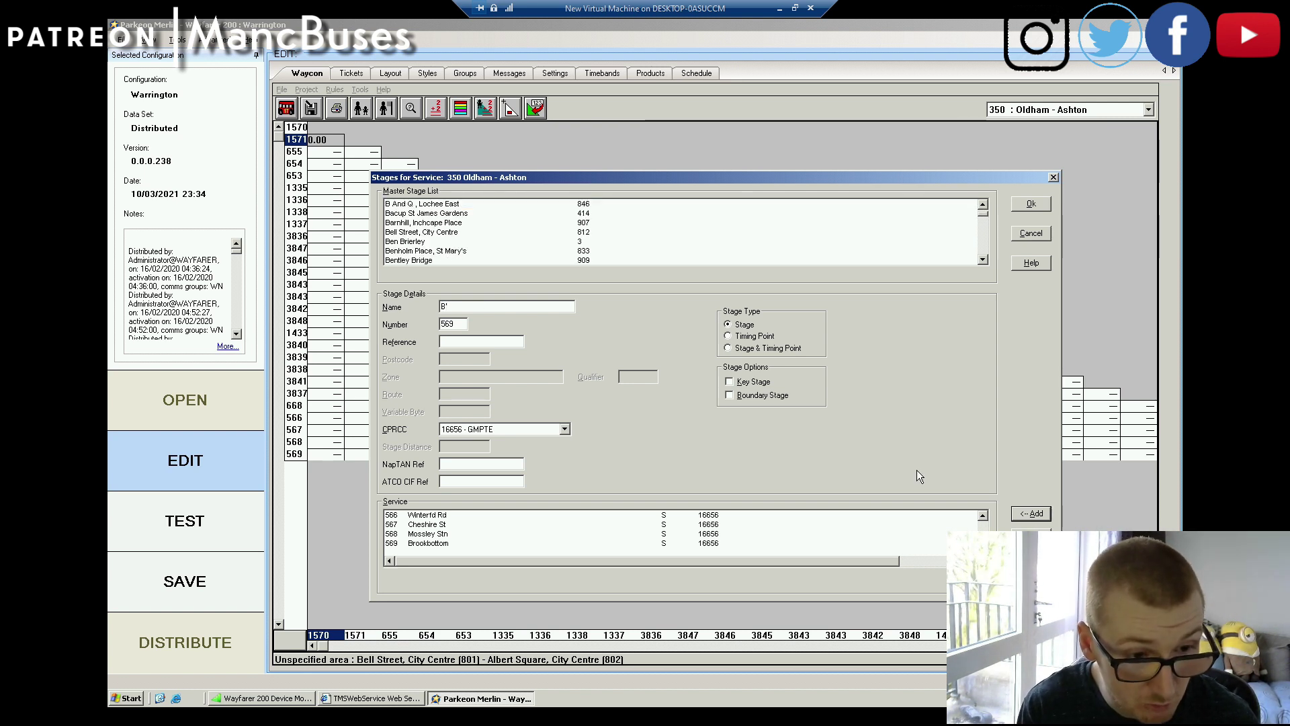
text(dcarr La)
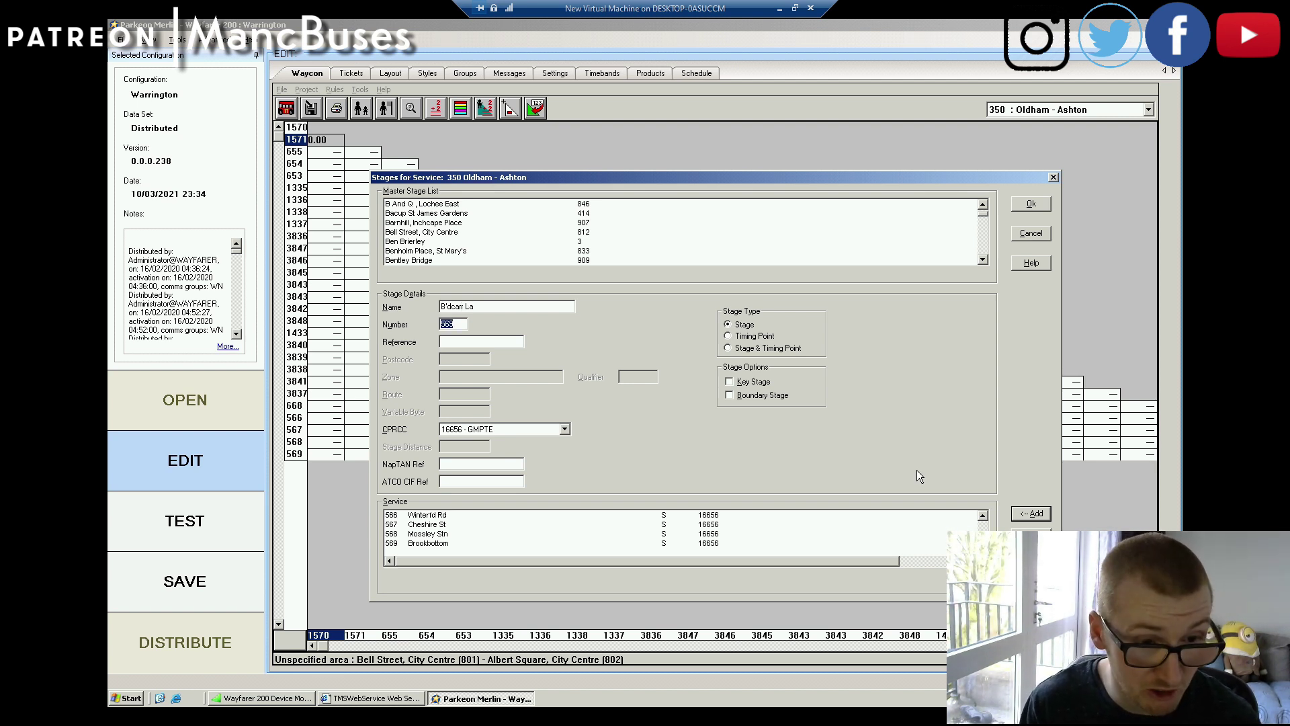
text(145)
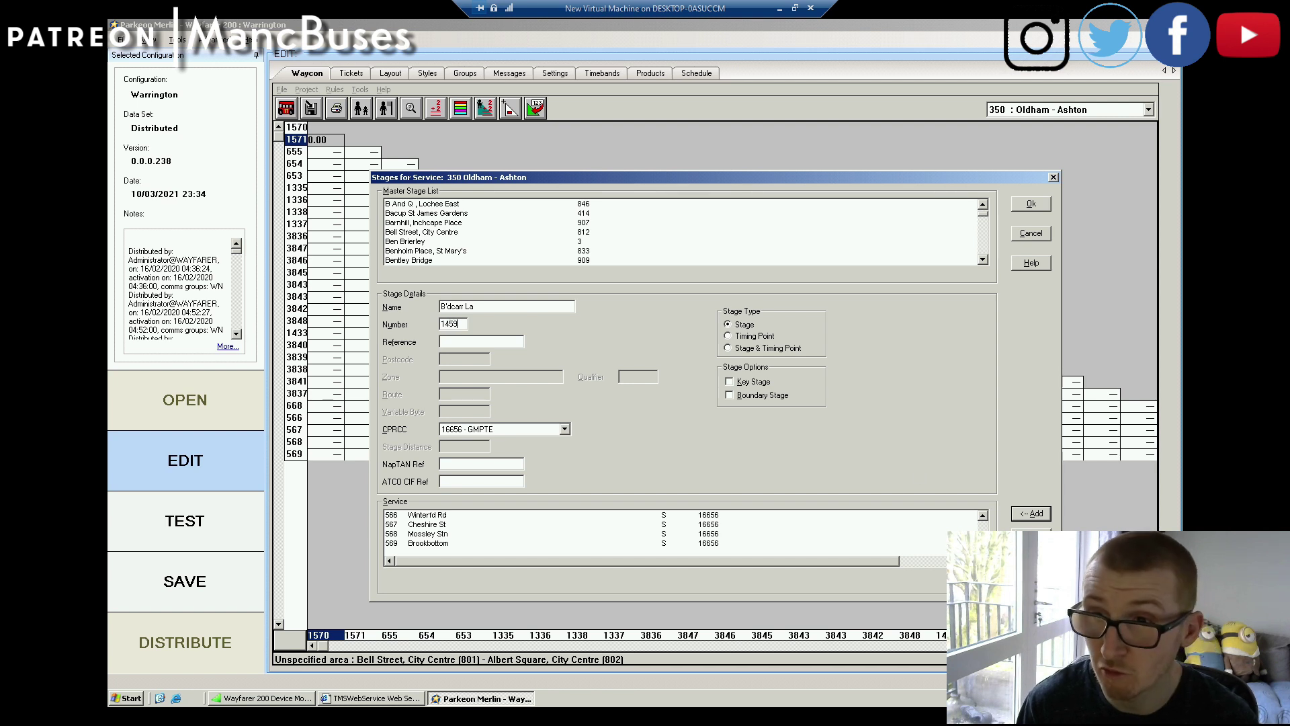
click(1040, 514)
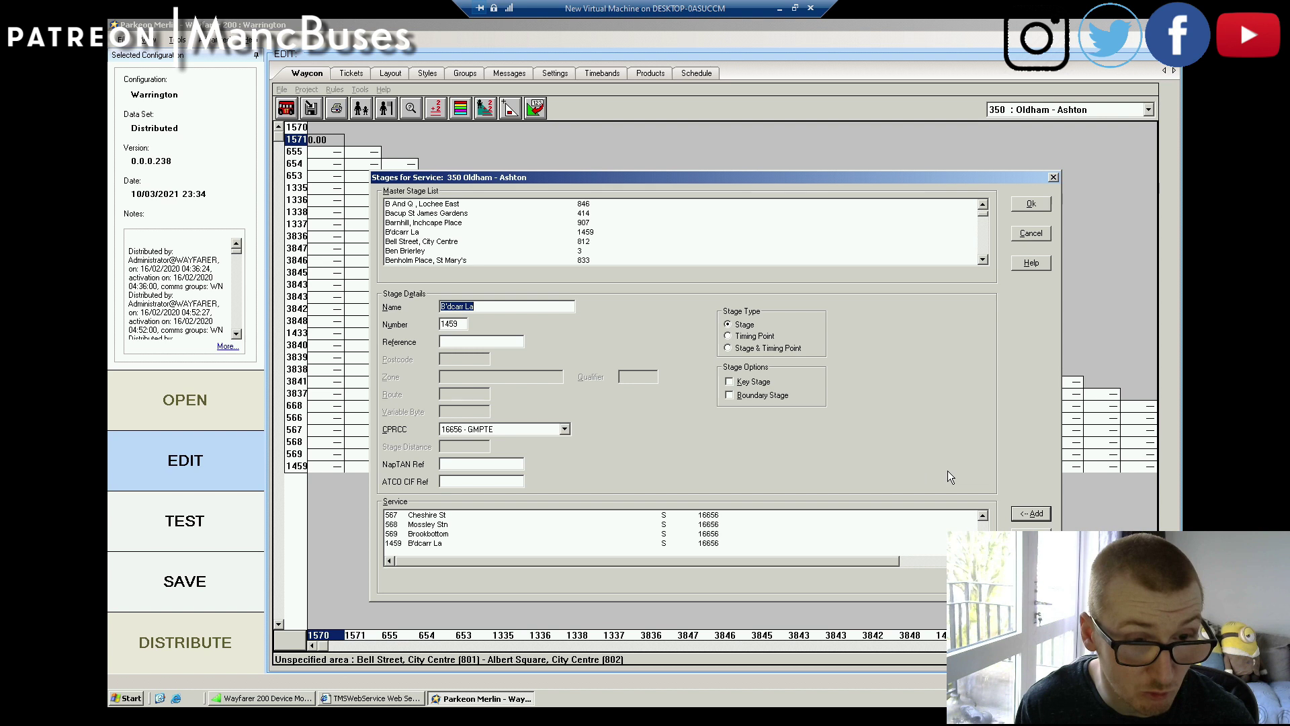
Step: Add a stage named Junction to the service with number 667, keeping the plain Stage type
text(Juc)
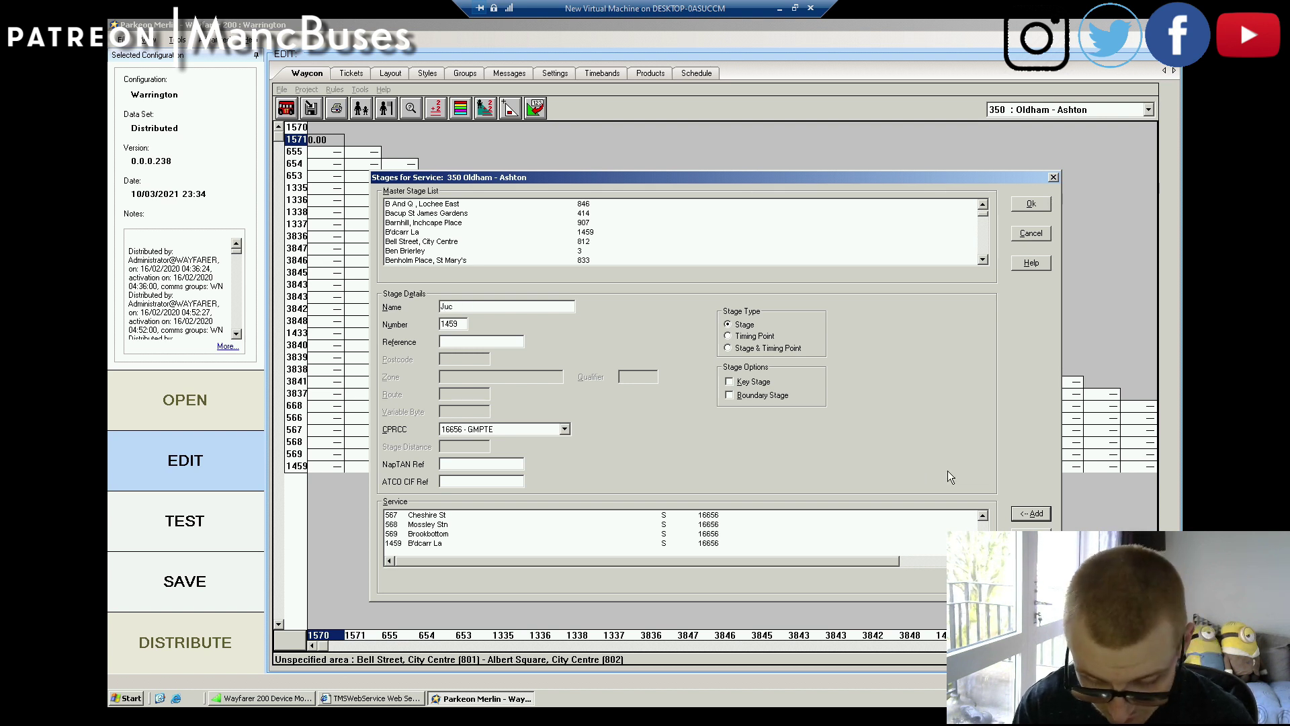
text(tion)
key(Tab)
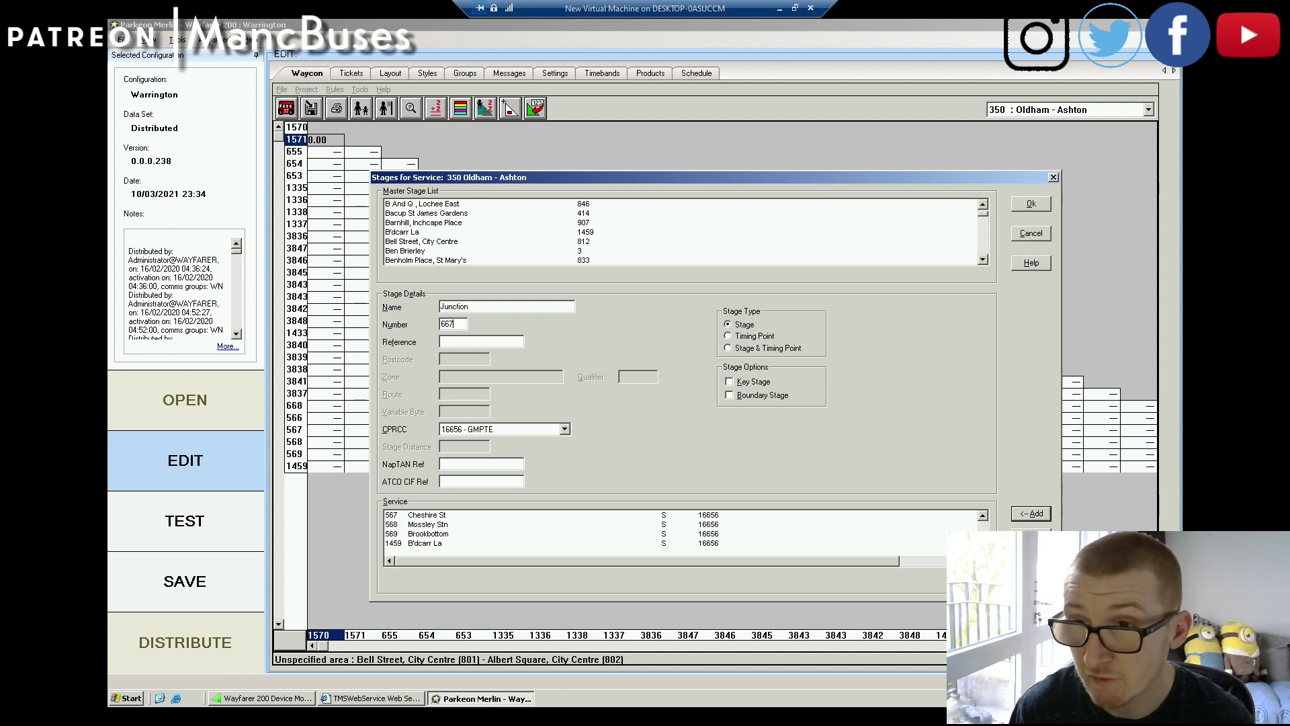
click(1044, 514)
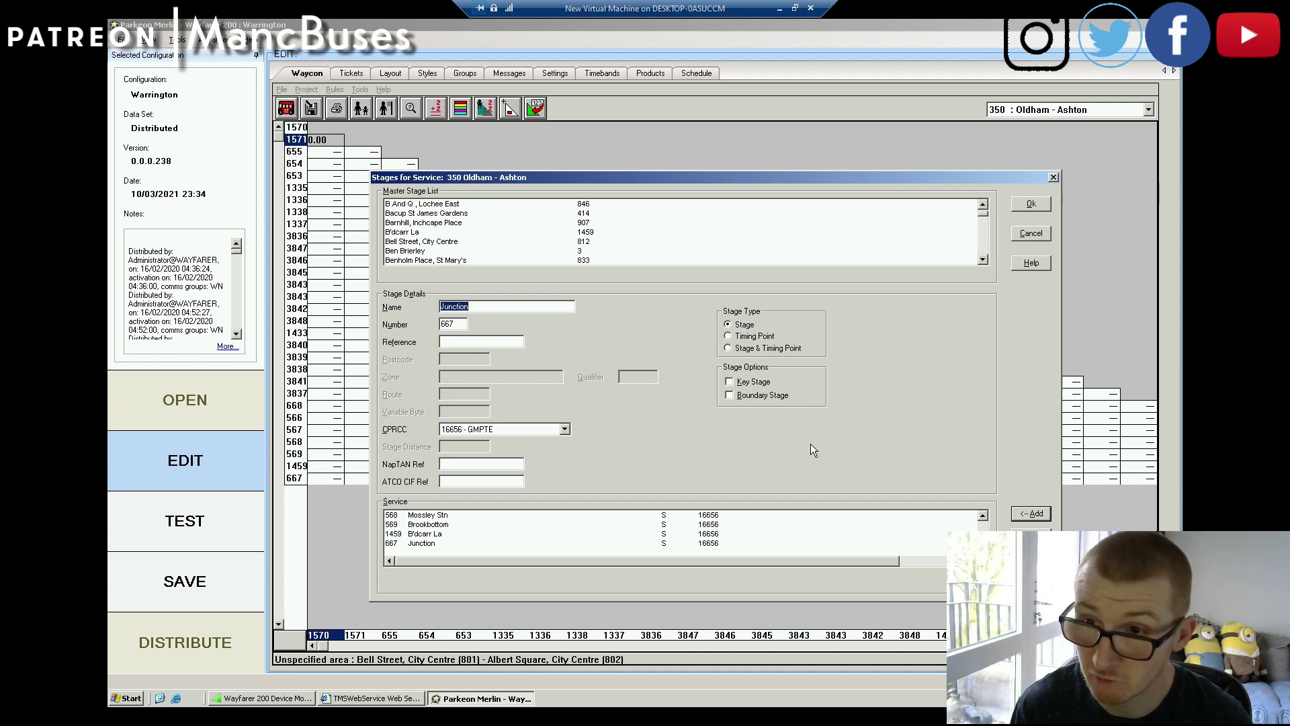
Step: Add a stage named Barracks to the service with number 666, keeping the plain Stage type
text(Barn)
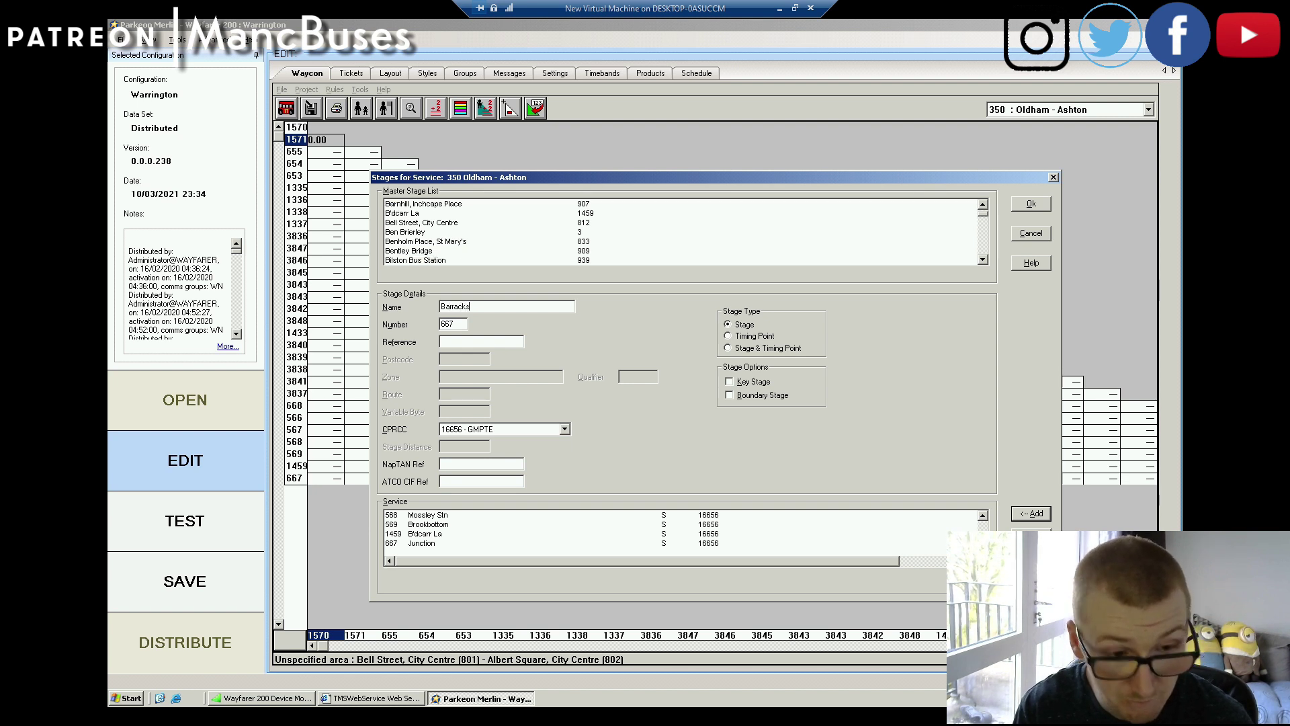
key(Tab)
text(666)
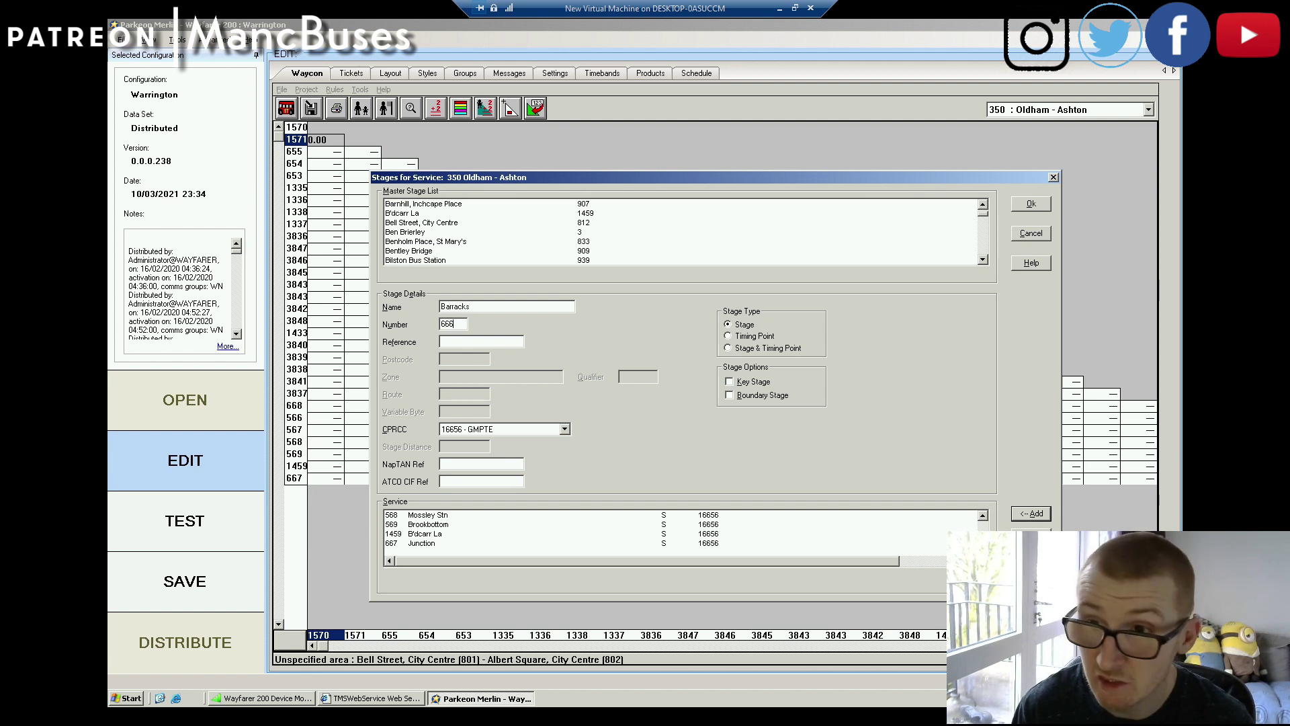
click(1032, 513)
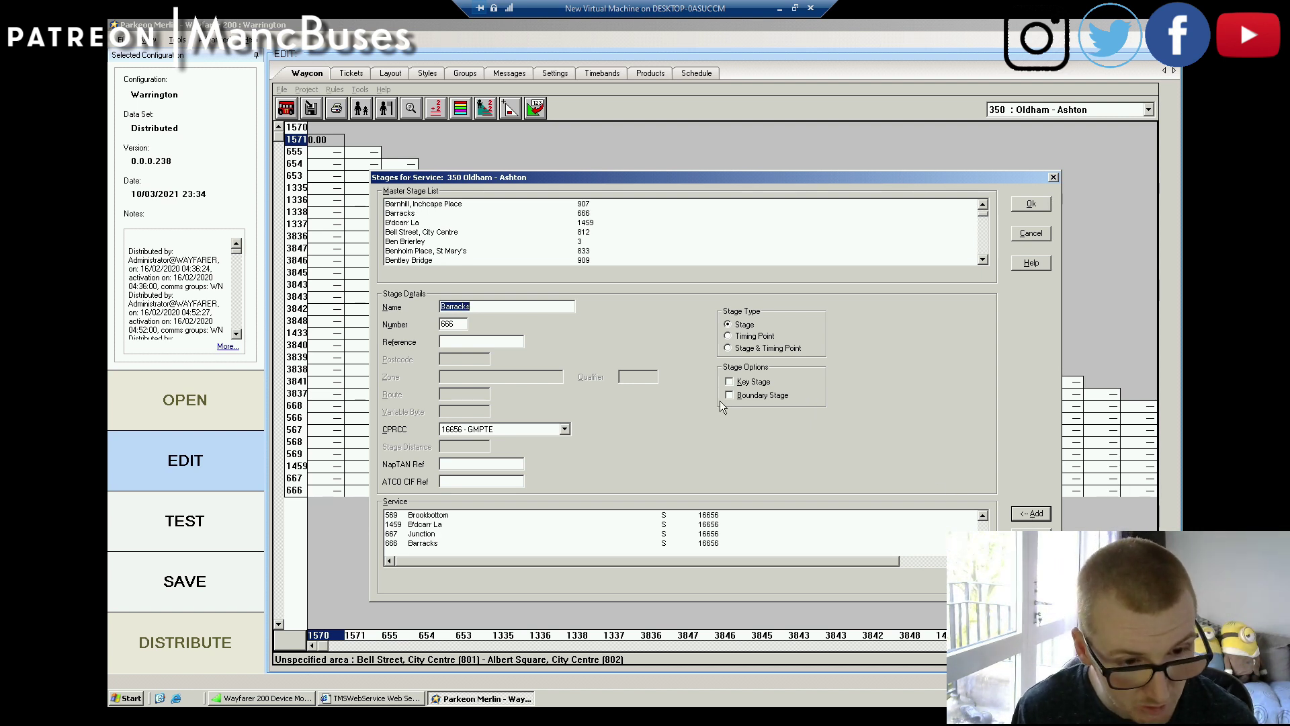
Step: Add a stage named Tameside GH to the service with number 89 and the Stage & Timing Point type
text(Tames)
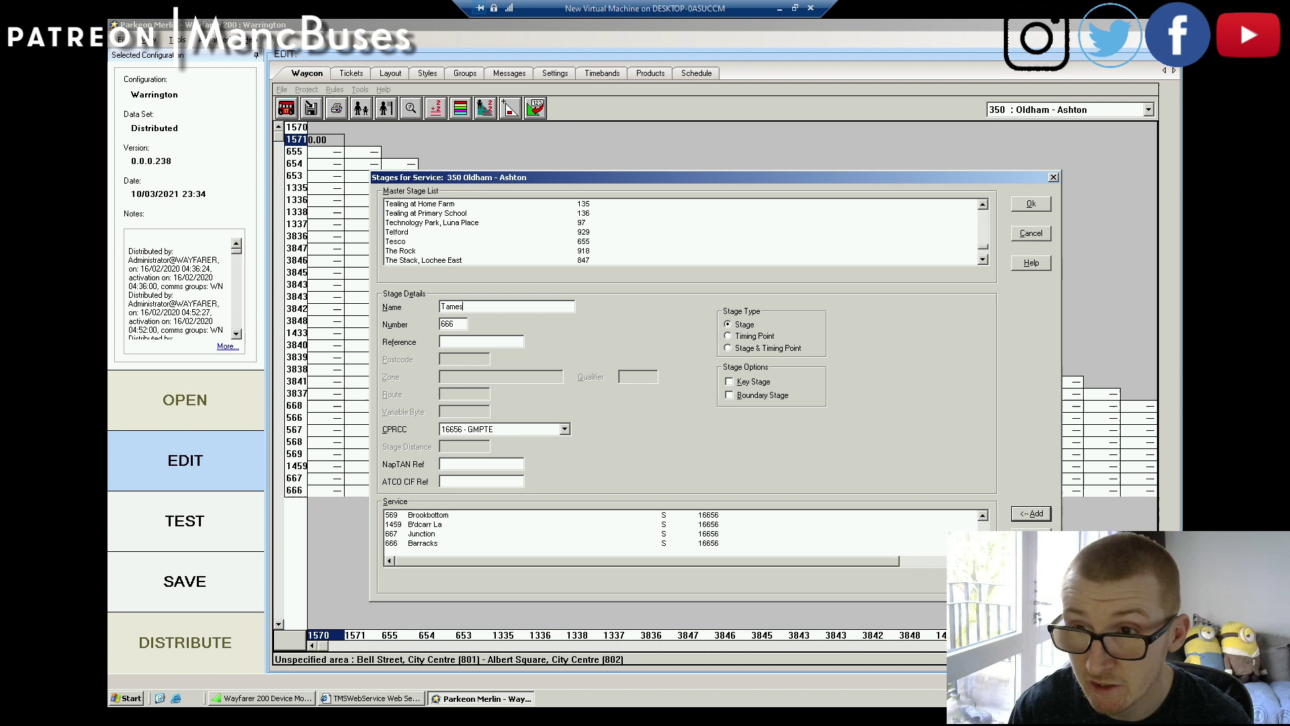
text(ide GH)
key(Tab)
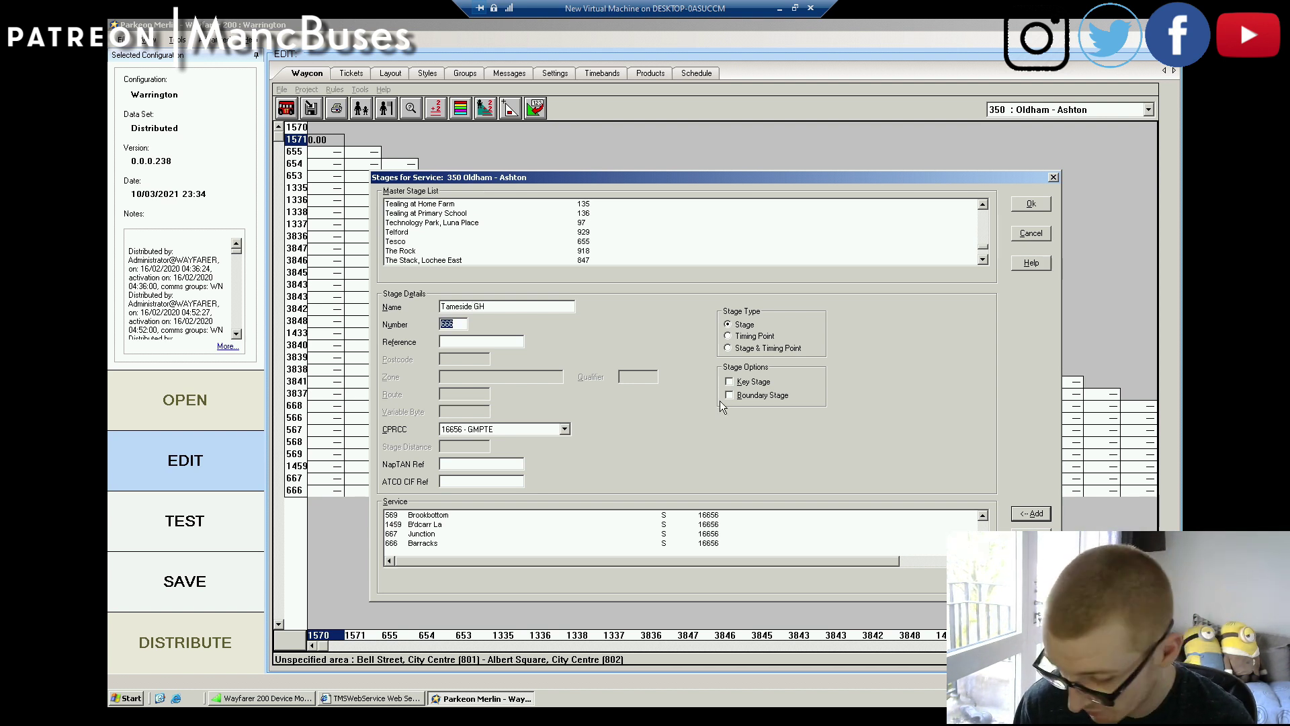
text(89)
click(740, 348)
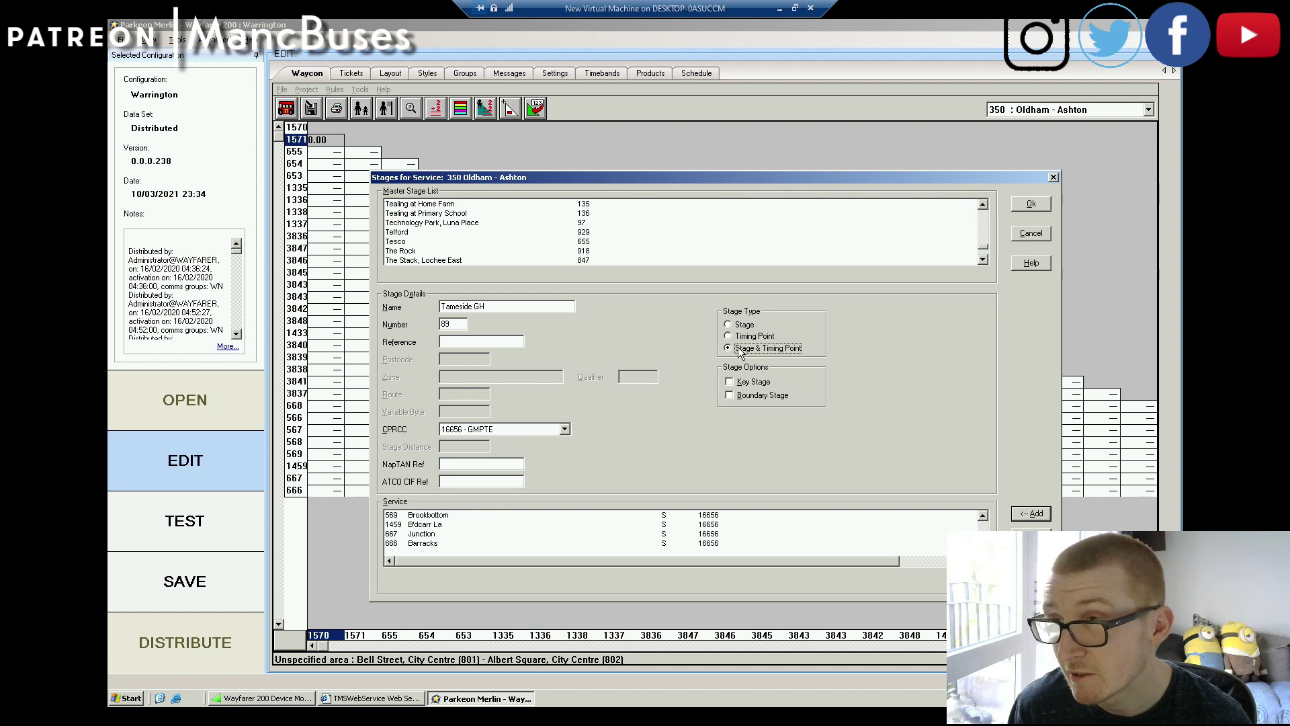
click(1030, 513)
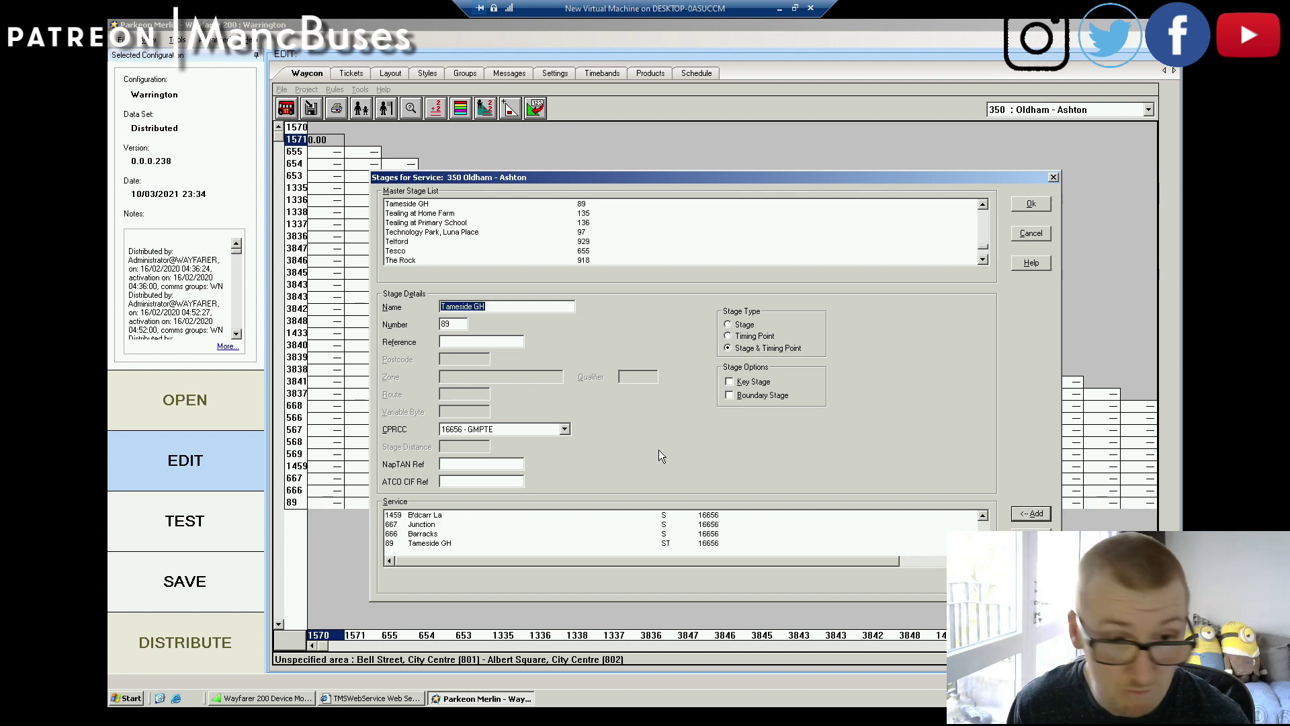
Step: Add a stage named Albion Mkt to the service with number 87 and the plain Stage type
text(A)
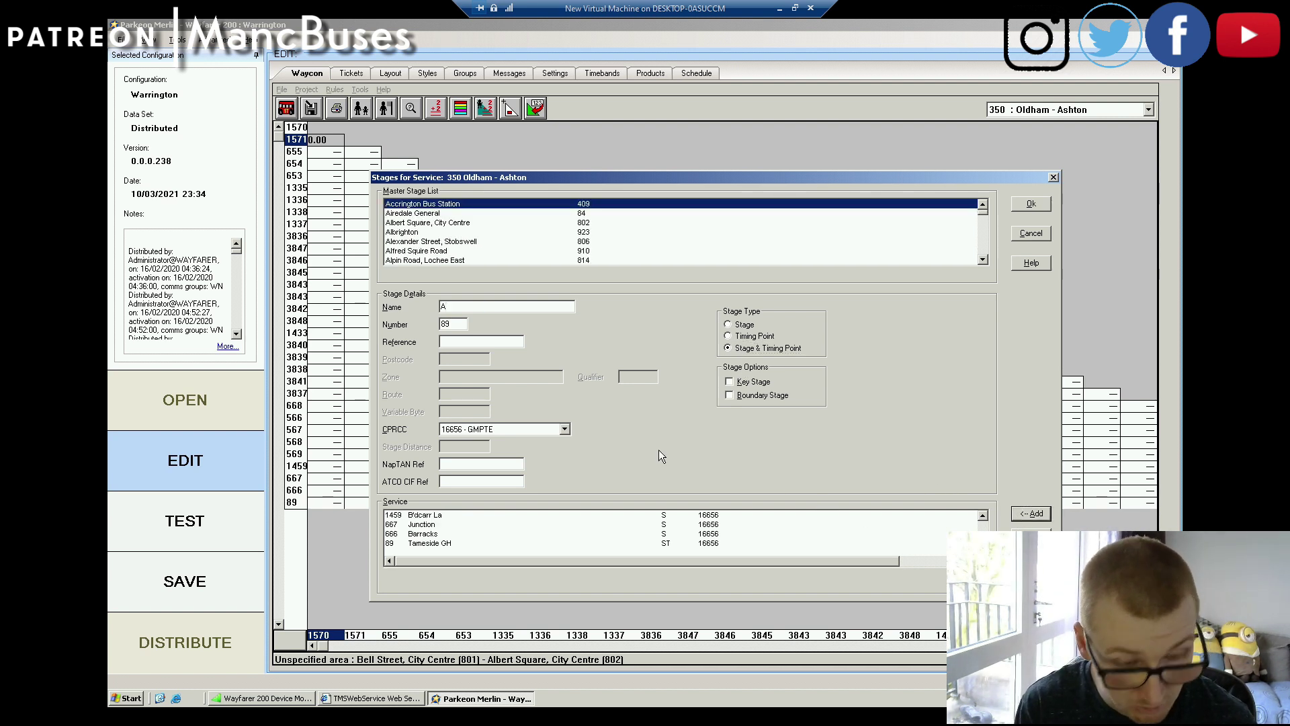
text(lbion M)
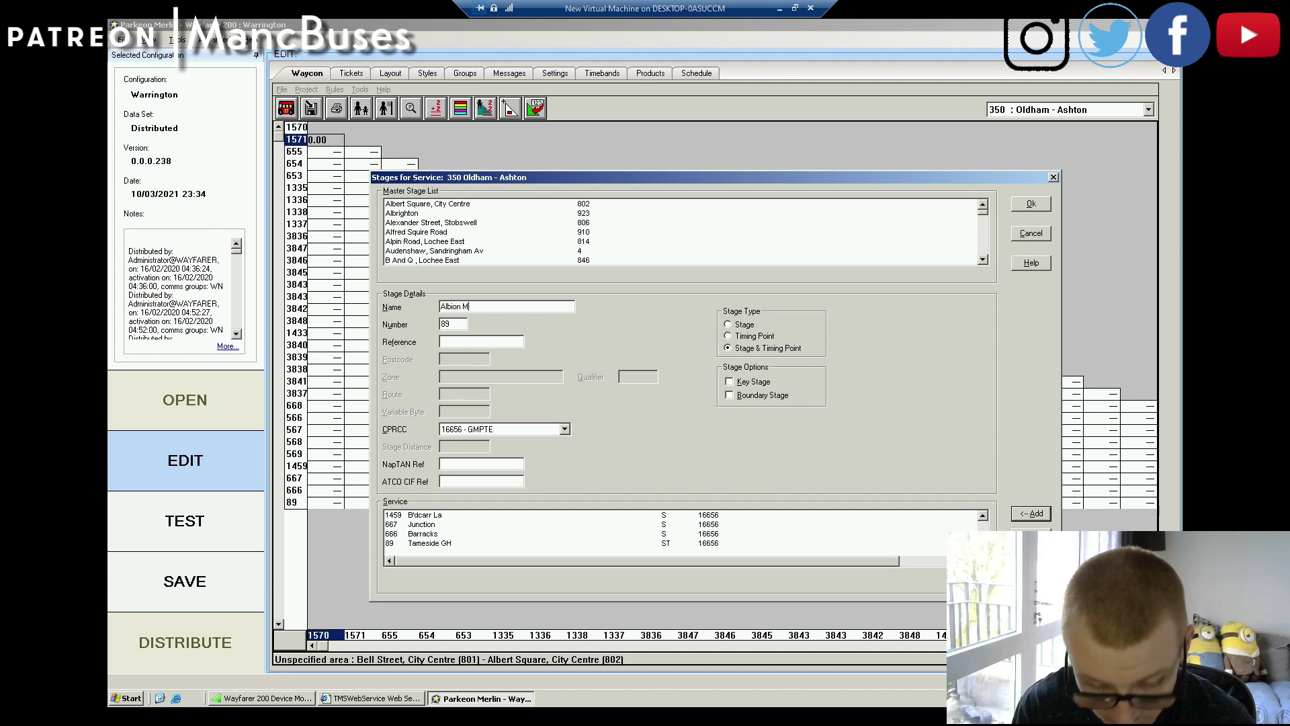
text(ky)
key(BackSpace)
text(t)
key(Tab)
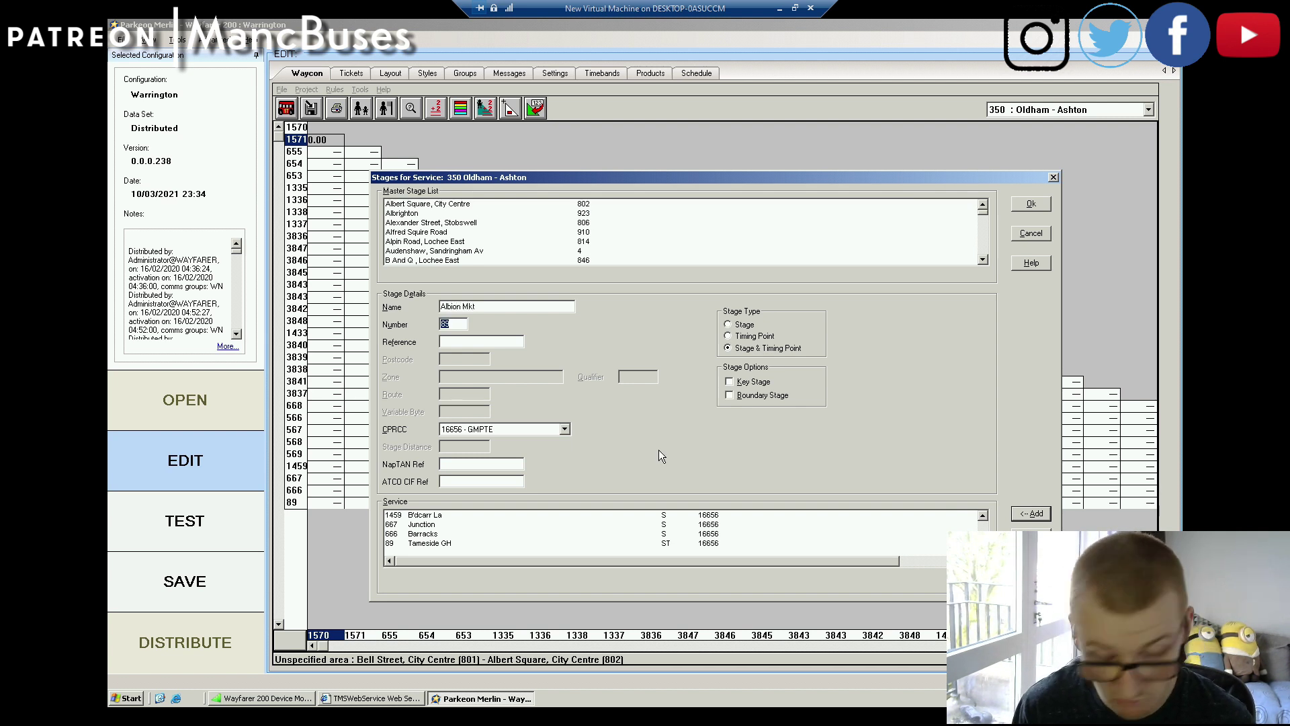
text(87)
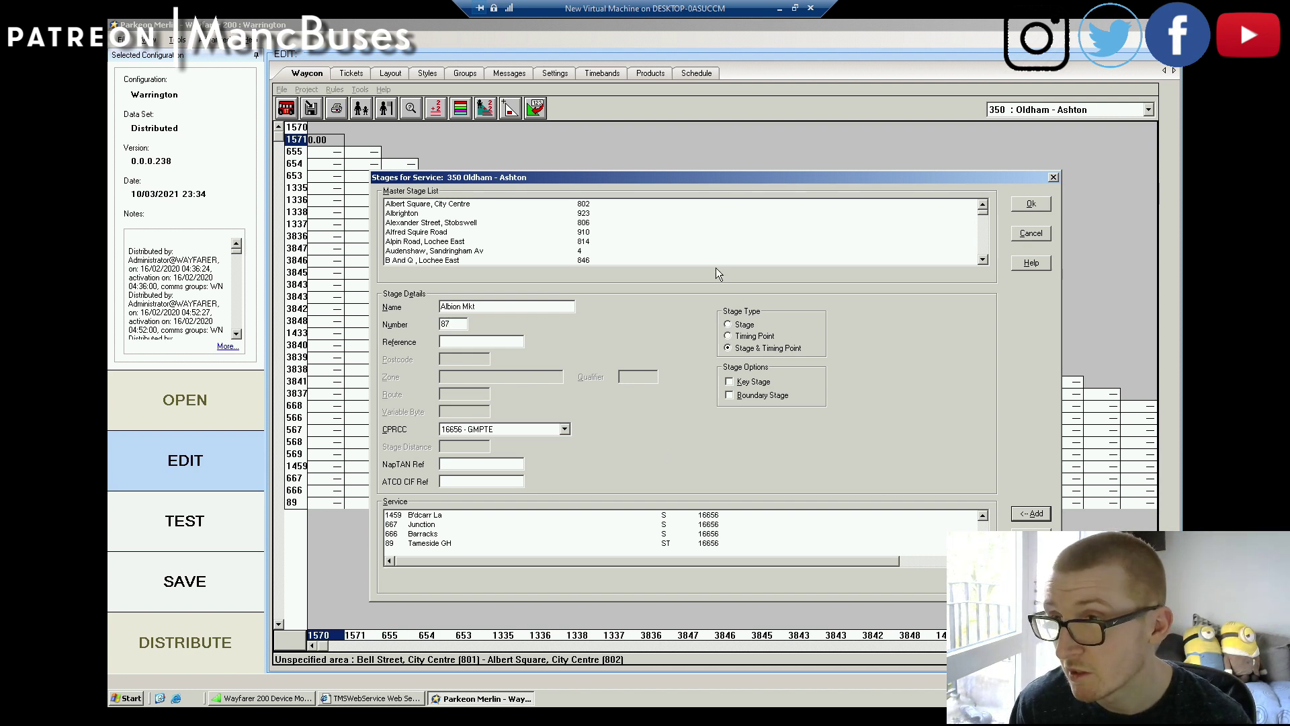
click(745, 324)
key(Return)
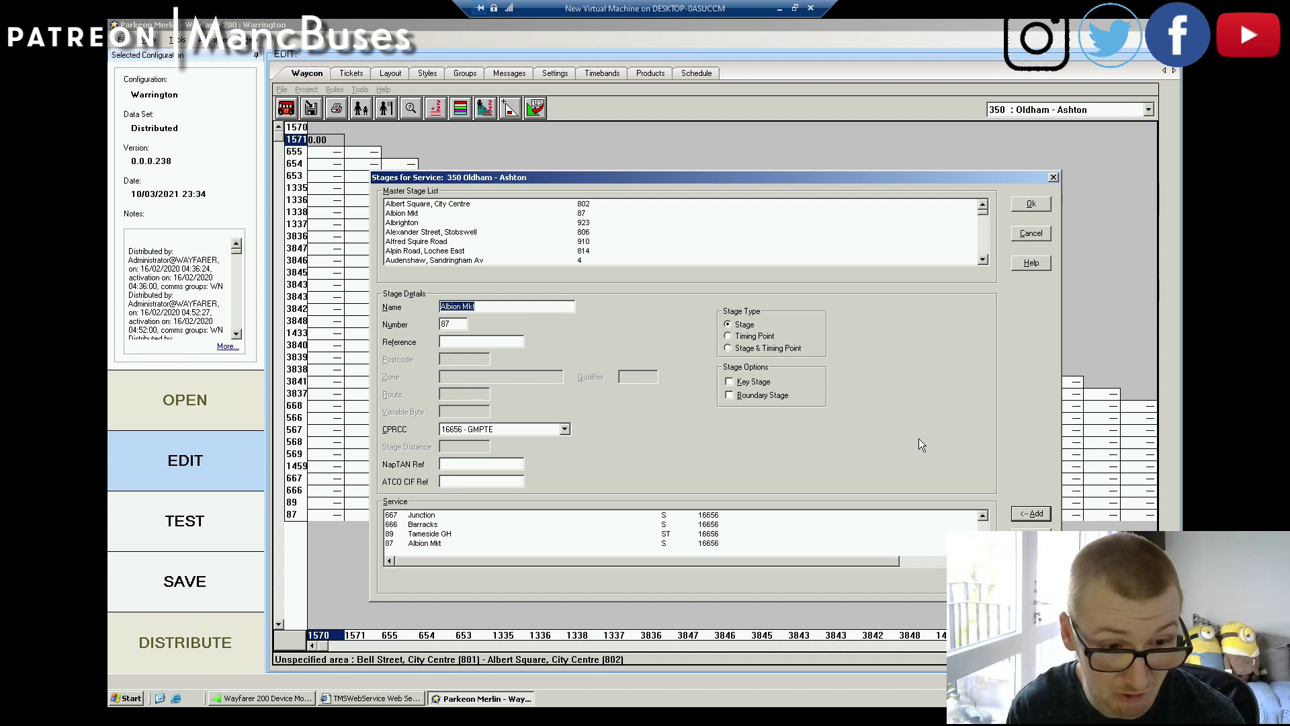
Step: Add a stage named Ashton with number 86 and the Stage & Timing Point type, and accept the service's stage list
text(Ashton)
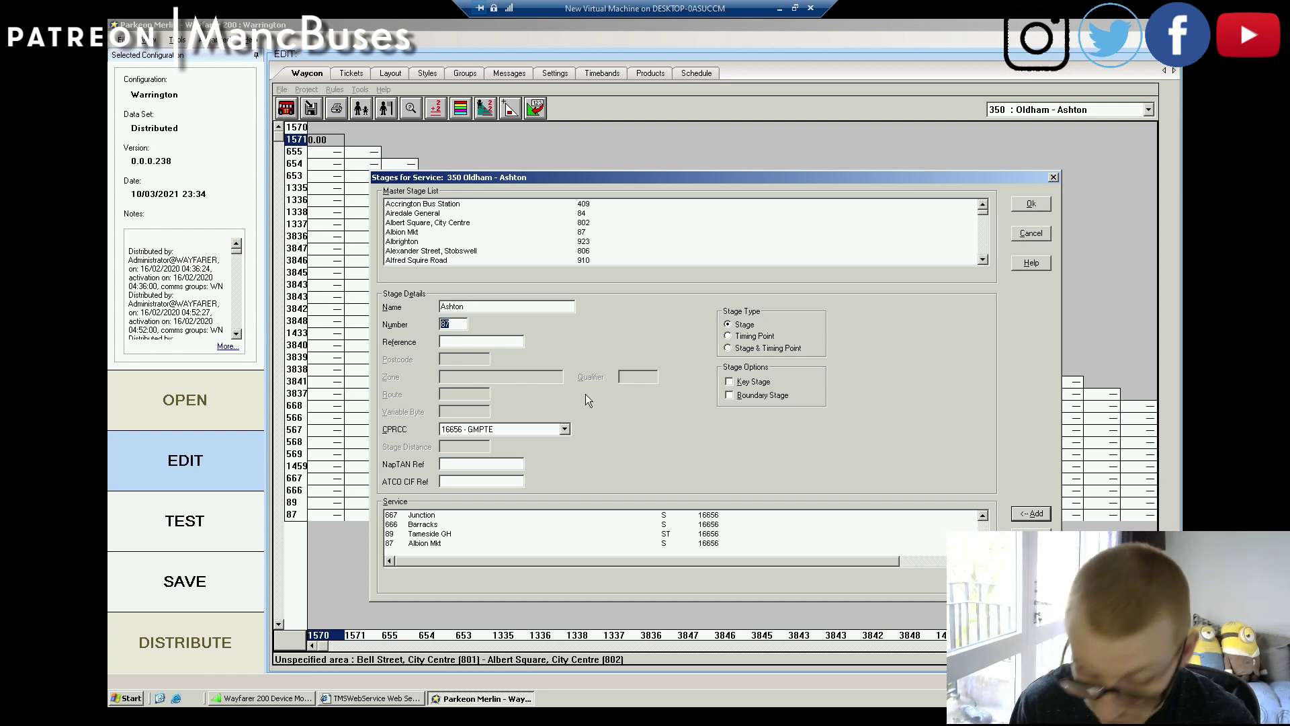
text(865)
key(BackSpace)
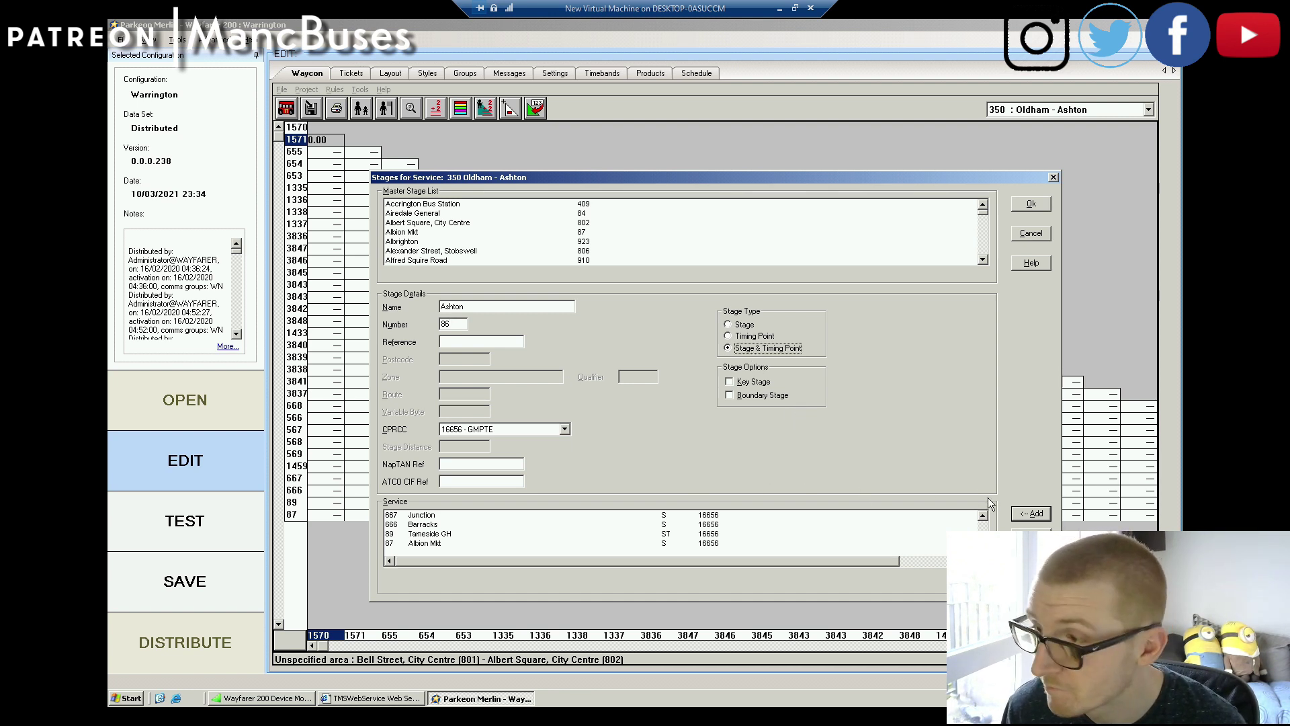
click(1021, 514)
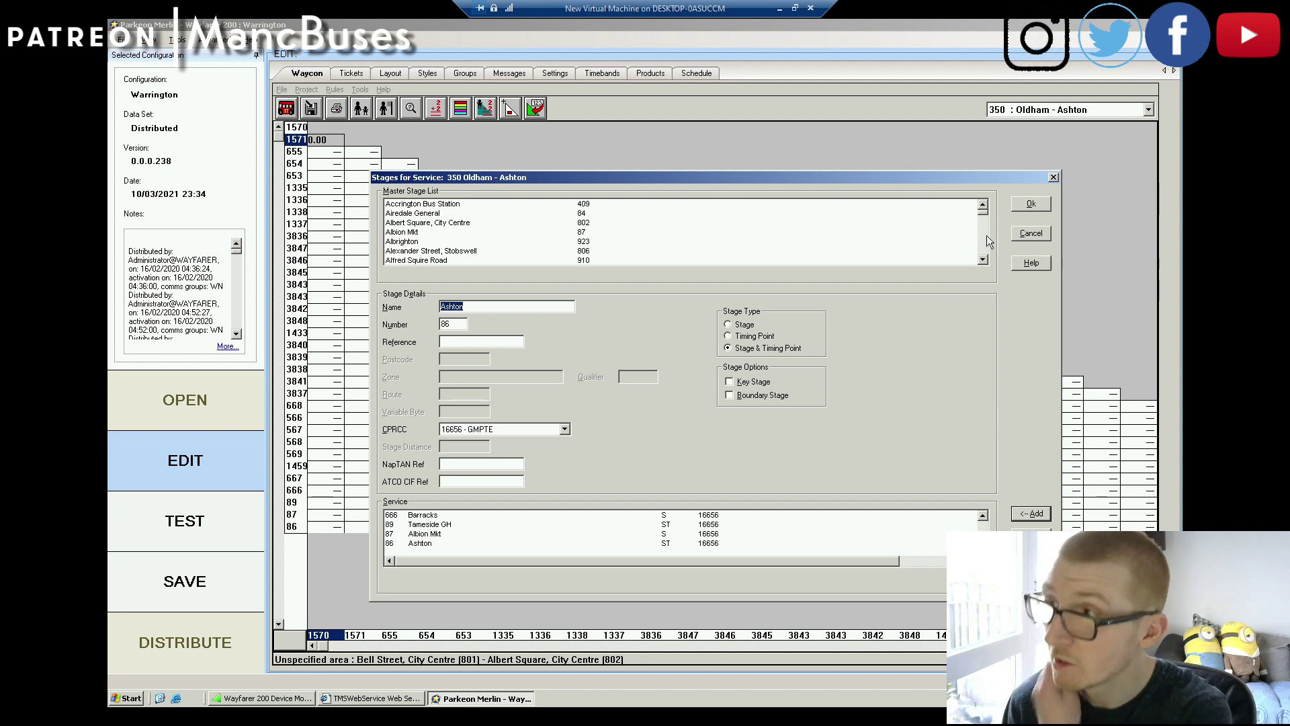
click(1028, 204)
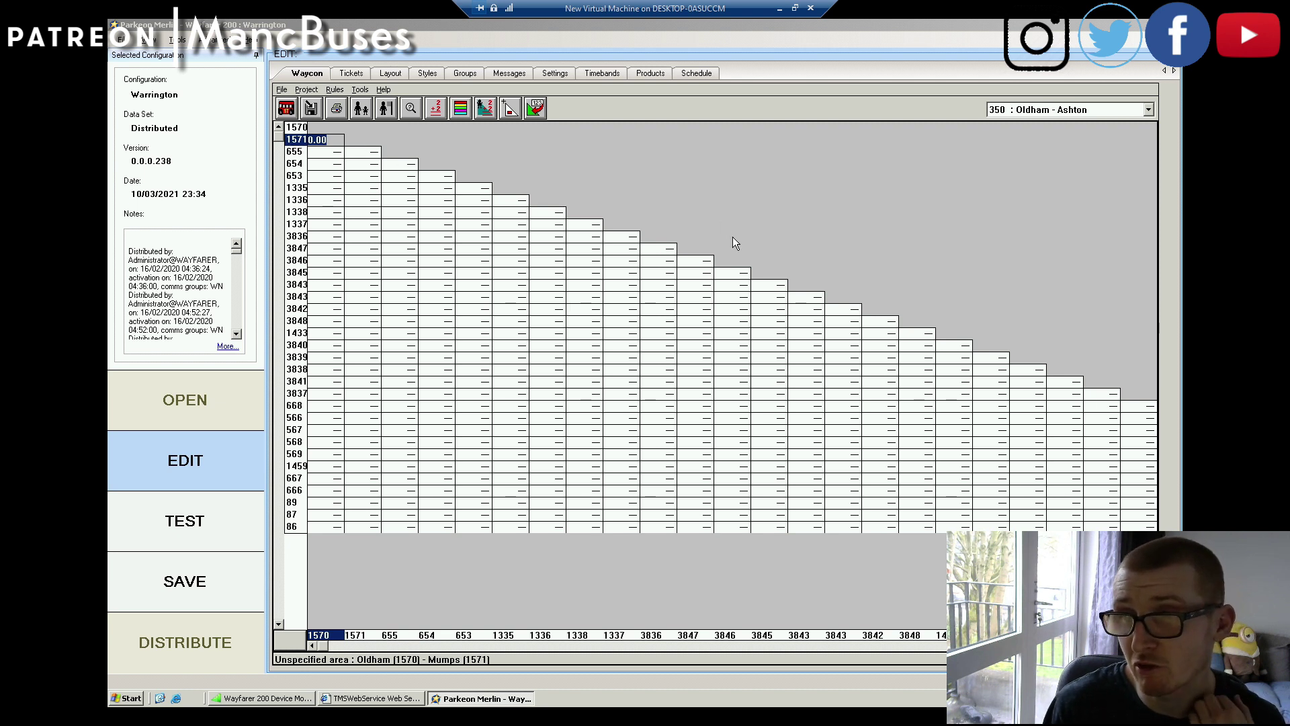
Step: Enter the fares from Oldham (1570): 1.50 to stage 1571, 2.00 to 655, 2.50 to 654, 653 and 1335, and 3.00 to 1336
click(334, 151)
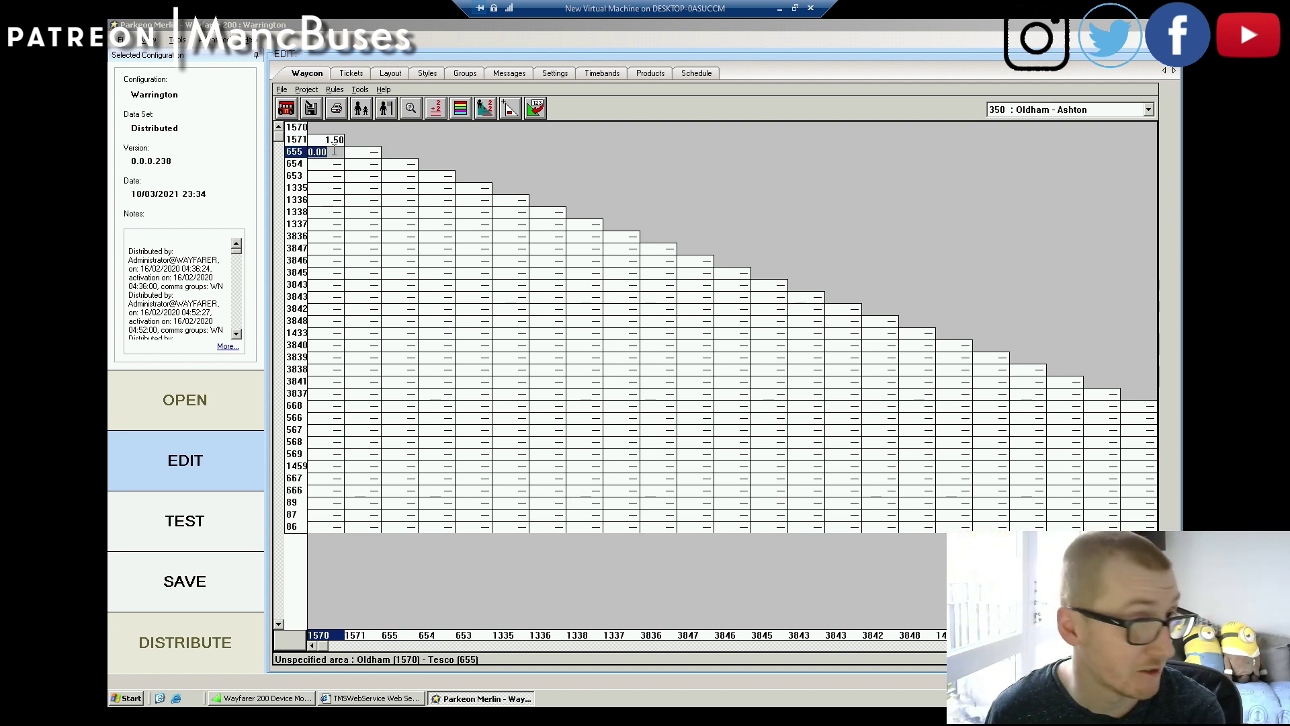
text(2.00)
key(Return)
text(2)
key(Return)
text(2)
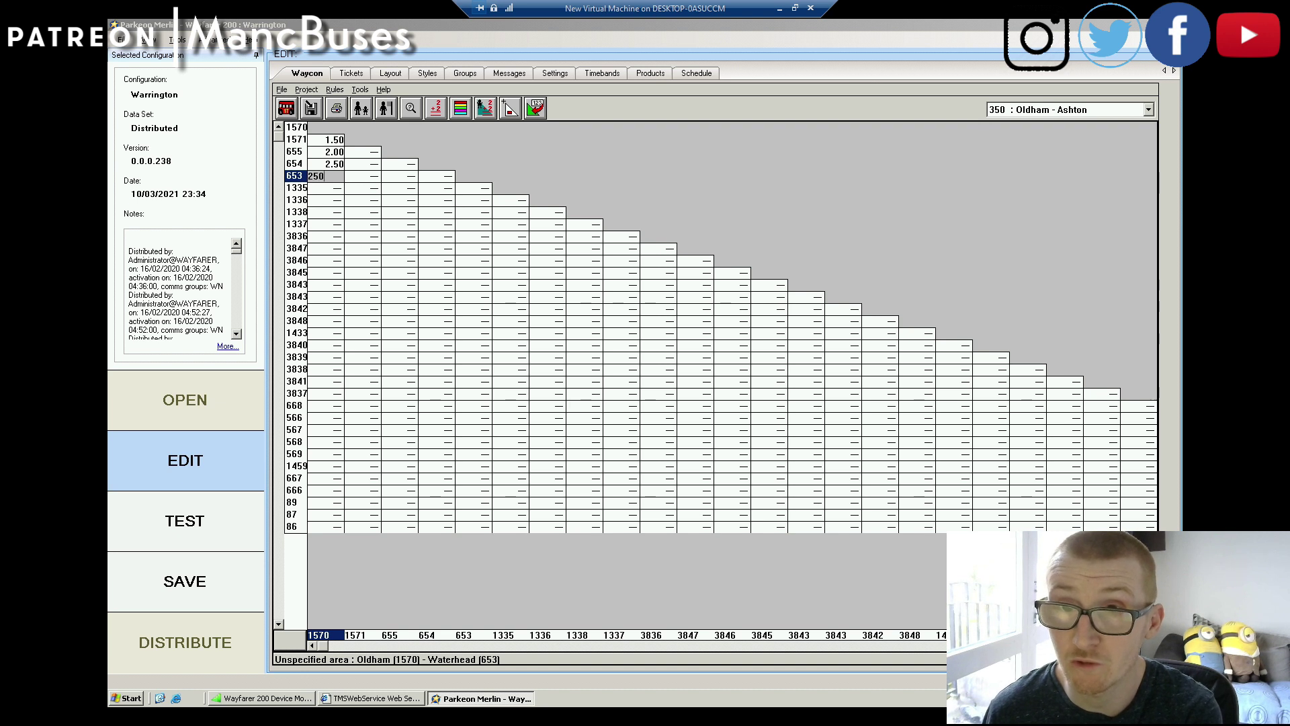
key(Return)
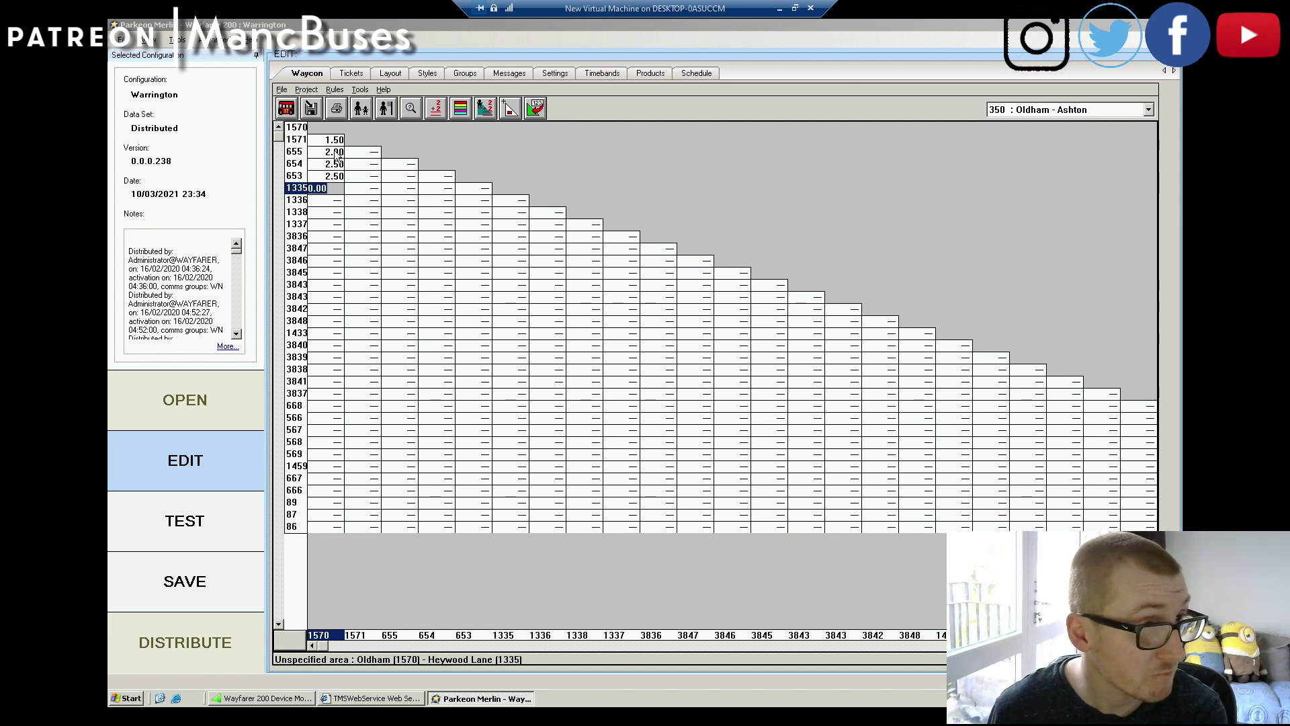
text(3)
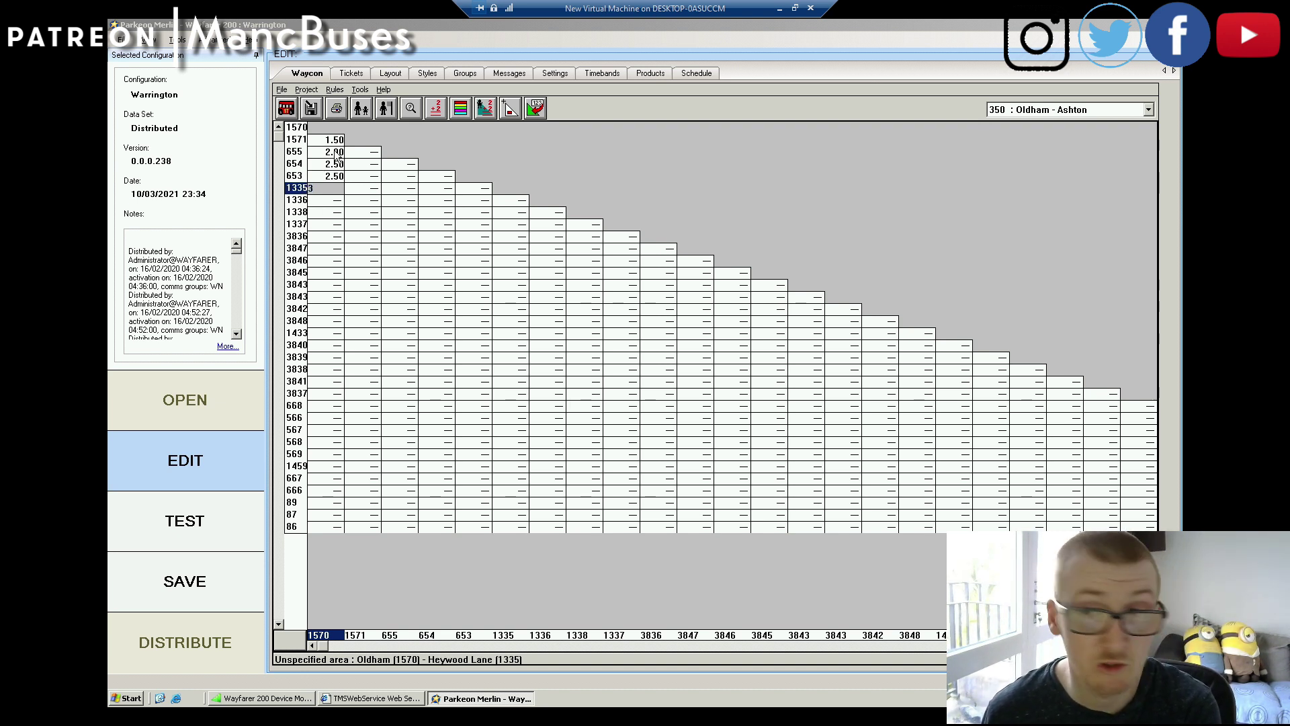
text(50)
key(Return)
text(3.00)
key(Return)
Step: Set the fares from Oldham (1570) to every stage from Wall Hill Rd (1338) through Ashton (86) to 3.50
text(3.5)
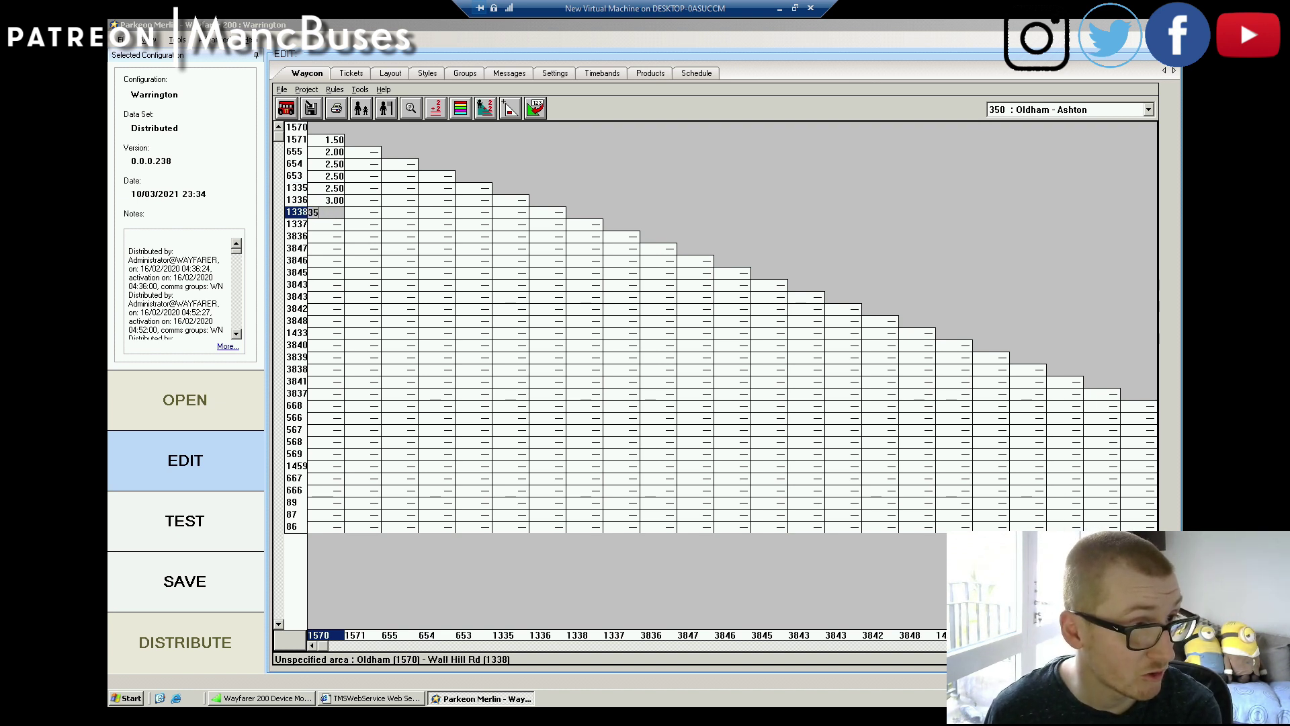
text(0)
key(Return)
text(350)
key(Return)
text(3.50)
key(Return)
text(350)
key(Return)
text(350)
key(Return)
text(3.50)
key(Return)
text(350)
key(Return)
text(350)
key(Return)
text(350)
key(Return)
text(350)
key(Return)
text(350)
key(Return)
text(35)
text(3.5)
key(Return)
text(3.5)
key(Return)
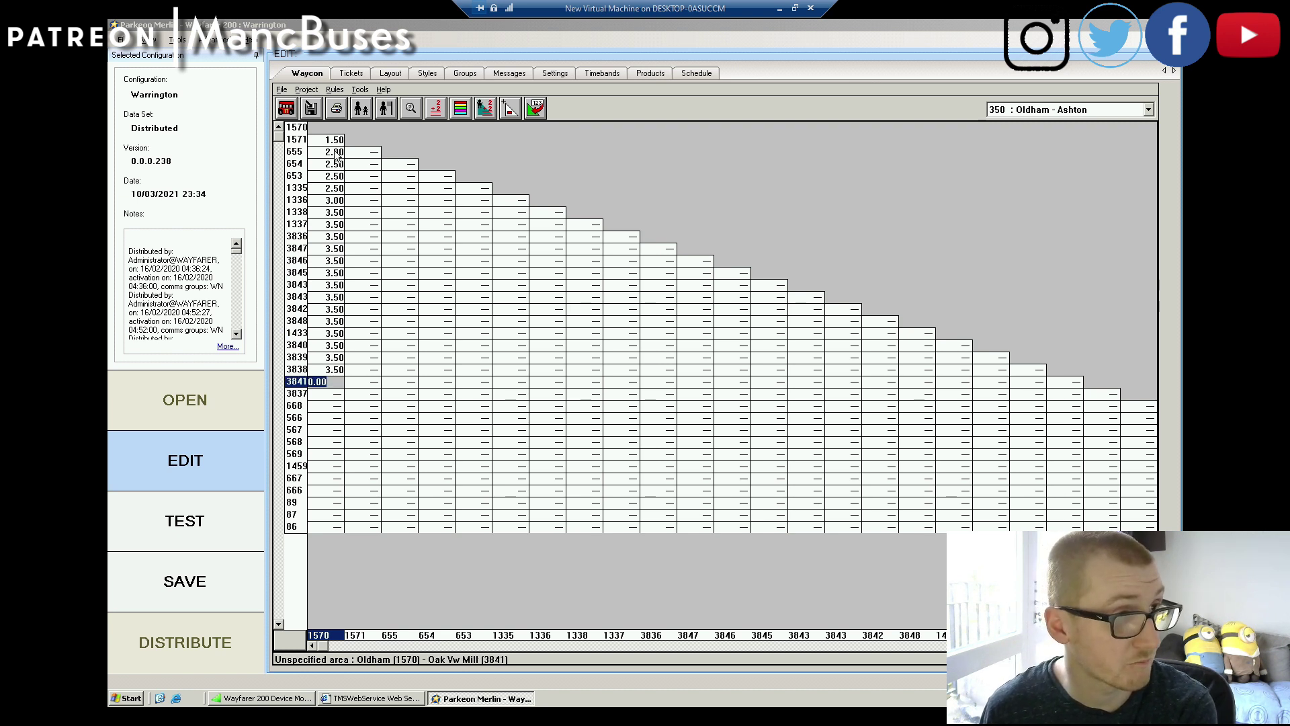
text(3.5)
key(Return)
text(3.5)
key(Return)
text(3)
key(Return)
text(3.50)
key(Return)
text(3.5)
key(Return)
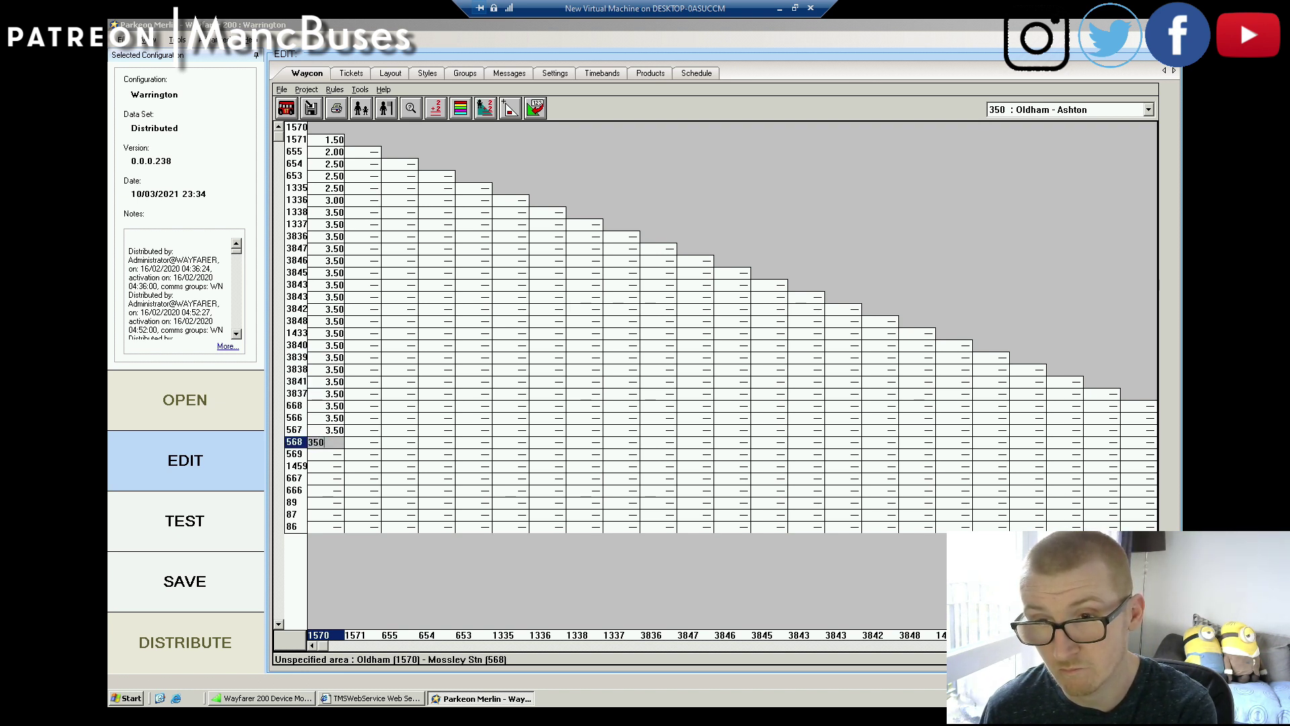
text(3.5)
key(Return)
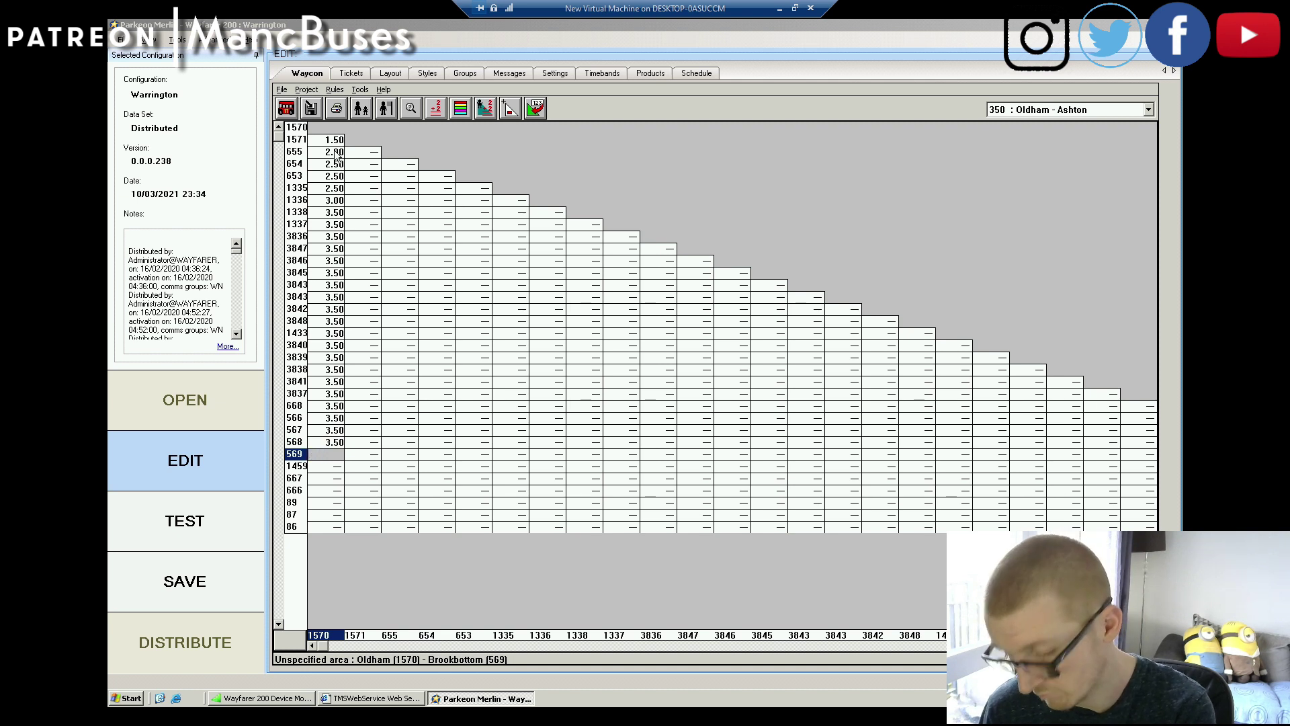
text(350)
key(Return)
text(350)
key(Return)
text(350)
key(Return)
text(3.50)
key(Return)
text(350)
key(Return)
text(350)
key(Return)
text(350)
key(Return)
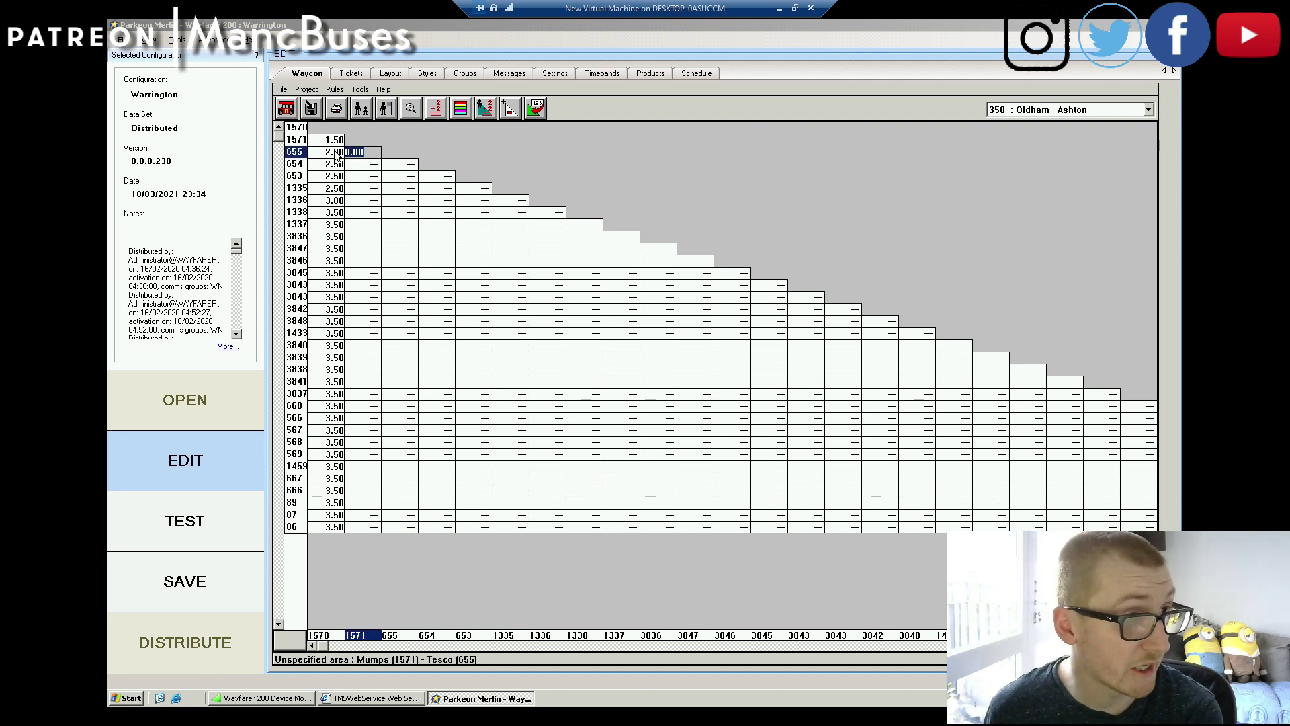
Step: Enter the fares from Mumps (1571): 1.50 to stage 655, 2.00 to 654, 2.50 to 653, 1335 and 1336, and 3.00 to 1338 and 1337
text(1.50)
key(Return)
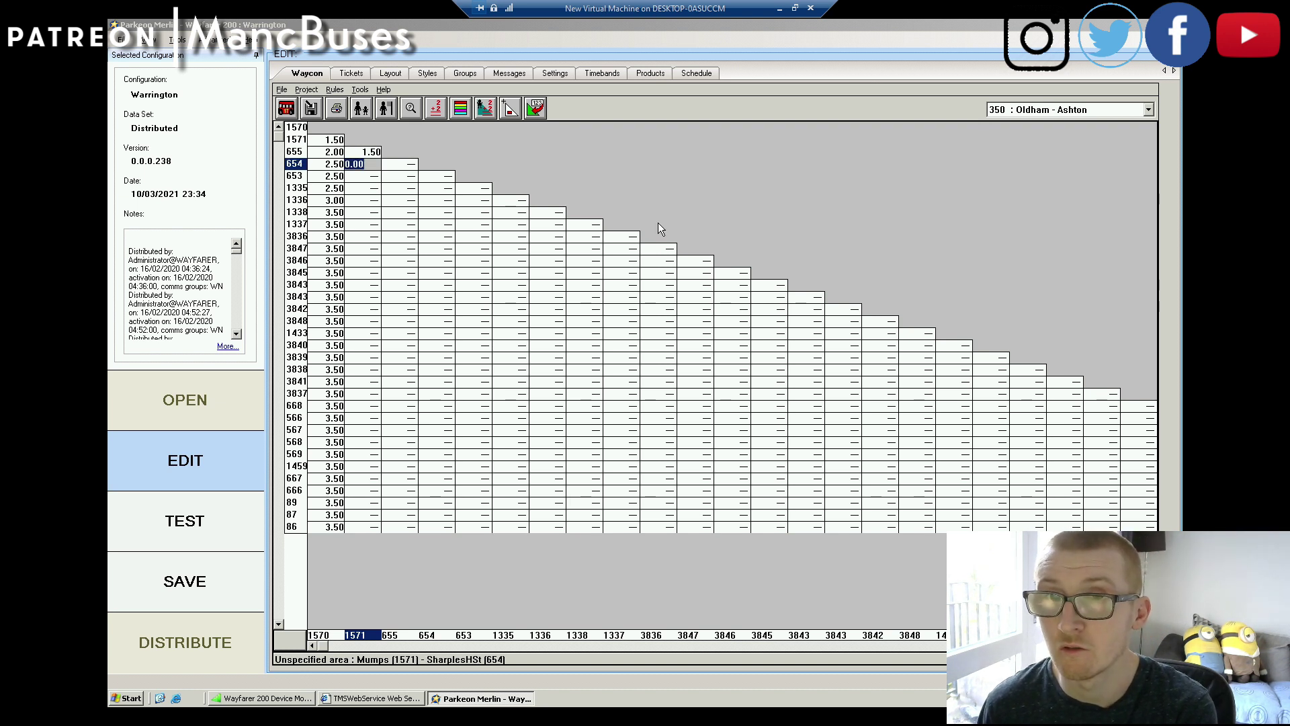
text(200)
key(Return)
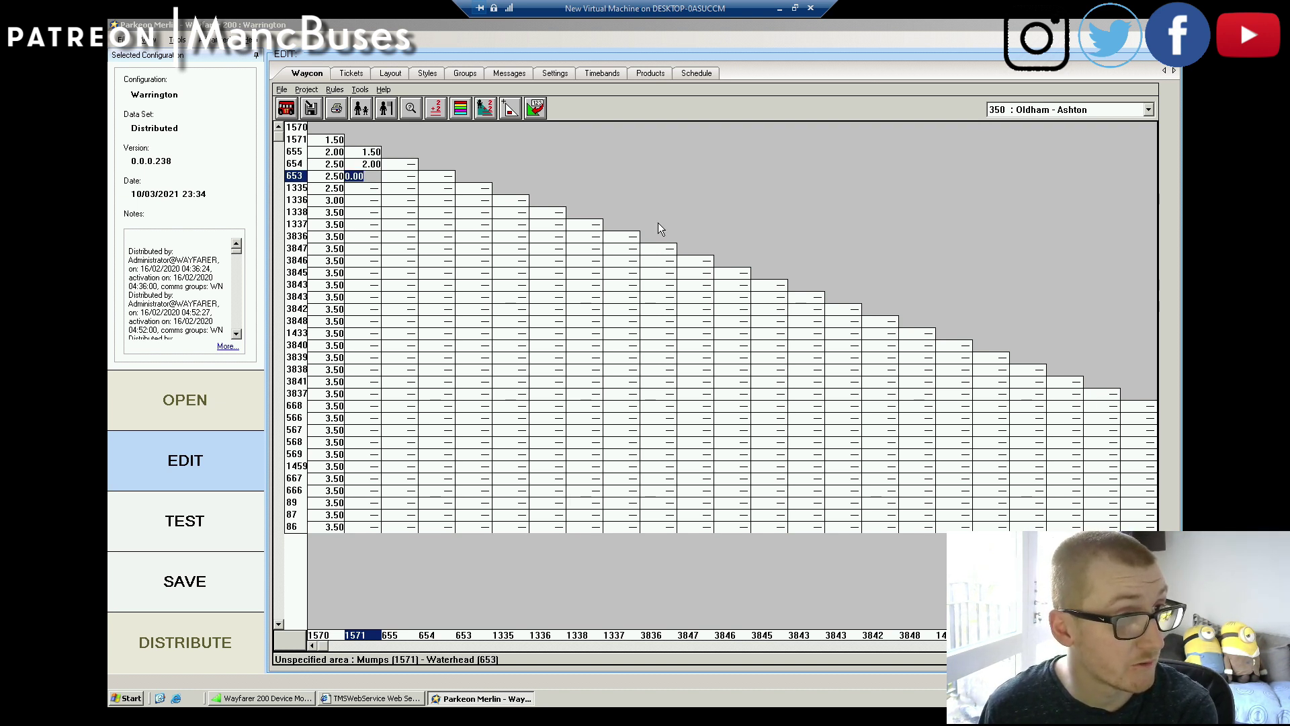
text(250)
key(Return)
text(250)
key(Return)
text(2.50)
key(Return)
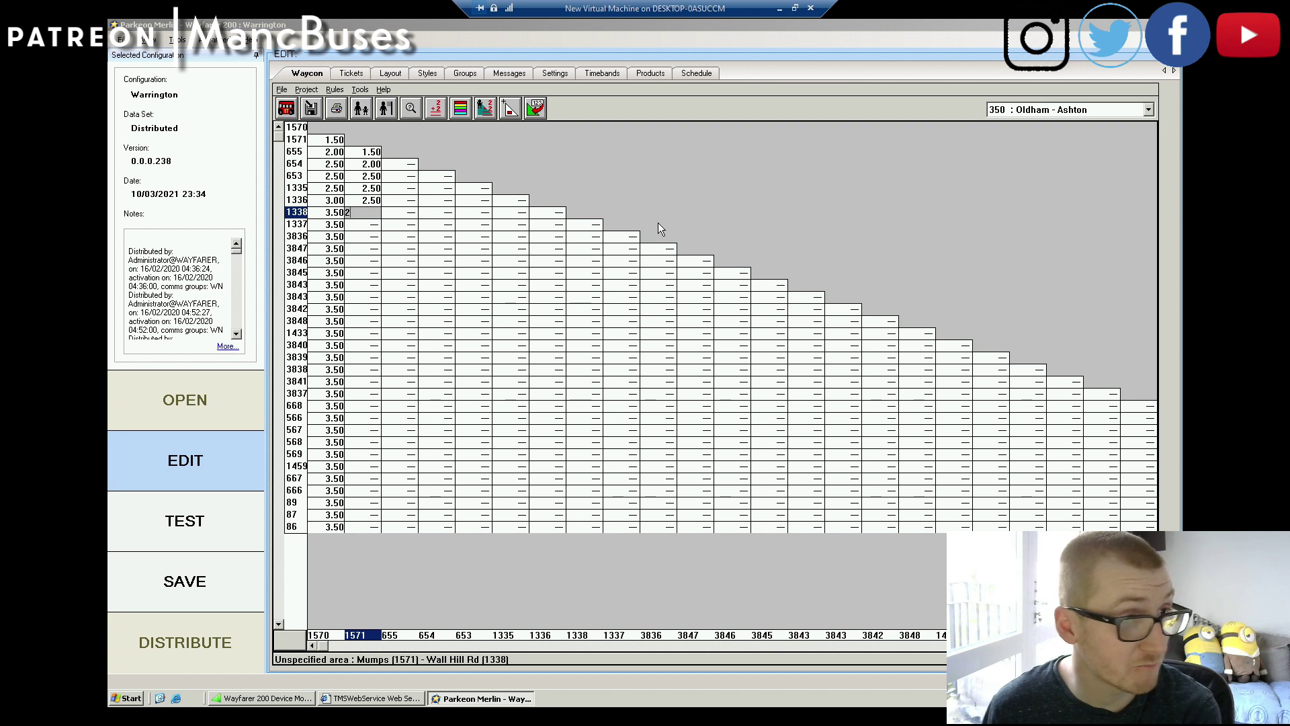
key(BackSpace)
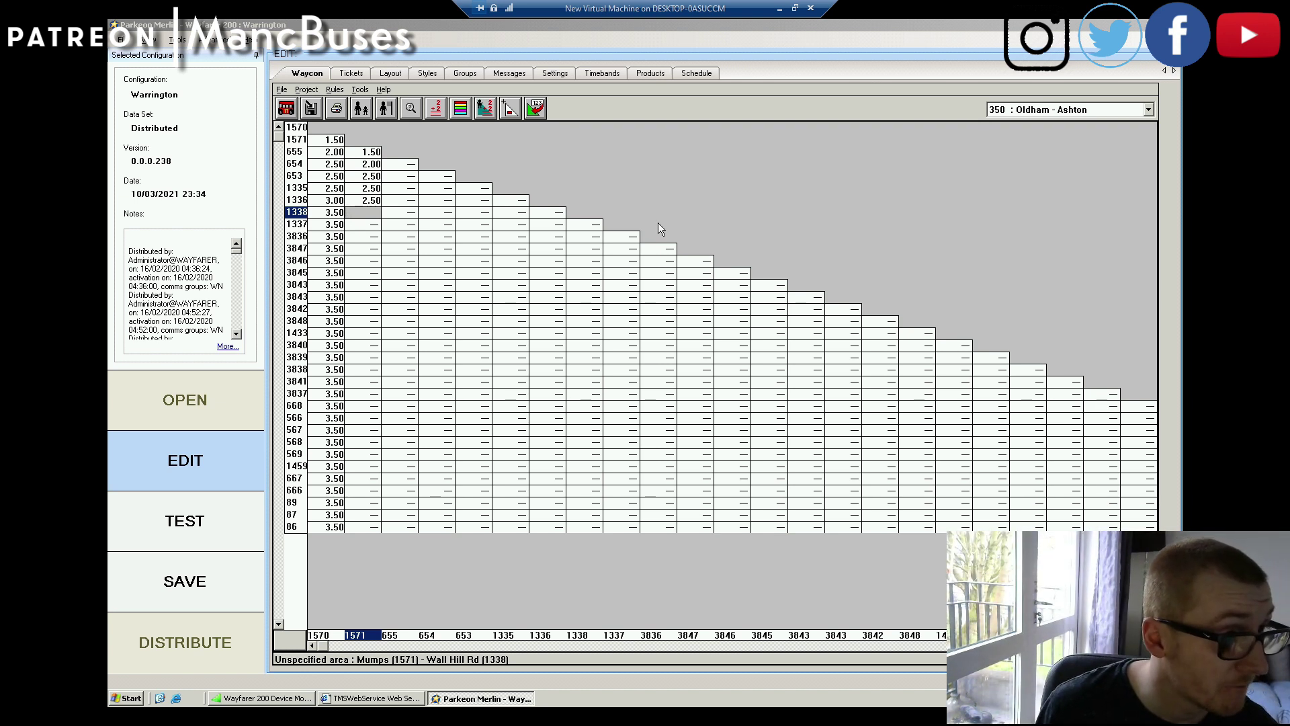
text(300)
key(Return)
text(3.00)
key(Return)
Step: Set the fares from Mumps (1571) to every stage from 3836 through Ashton (86) to 3.50
text(350)
key(Return)
text(350)
key(Return)
text(350)
key(Return)
text(350)
key(Return)
text(350)
key(Return)
text(350)
key(Return)
text(350)
key(Return)
text(350)
key(Return)
text(350)
key(Return)
text(350)
key(Return)
text(350)
key(Return)
text(350)
key(Return)
text(350)
key(Return)
text(350)
key(Return)
text(350)
key(Return)
text(350)
key(Return)
text(350)
key(Return)
text(3.50)
key(Return)
text(350)
key(Return)
text(350)
key(Return)
text(350)
key(Return)
text(350)
key(Return)
text(3.50)
key(Return)
text(350)
key(Return)
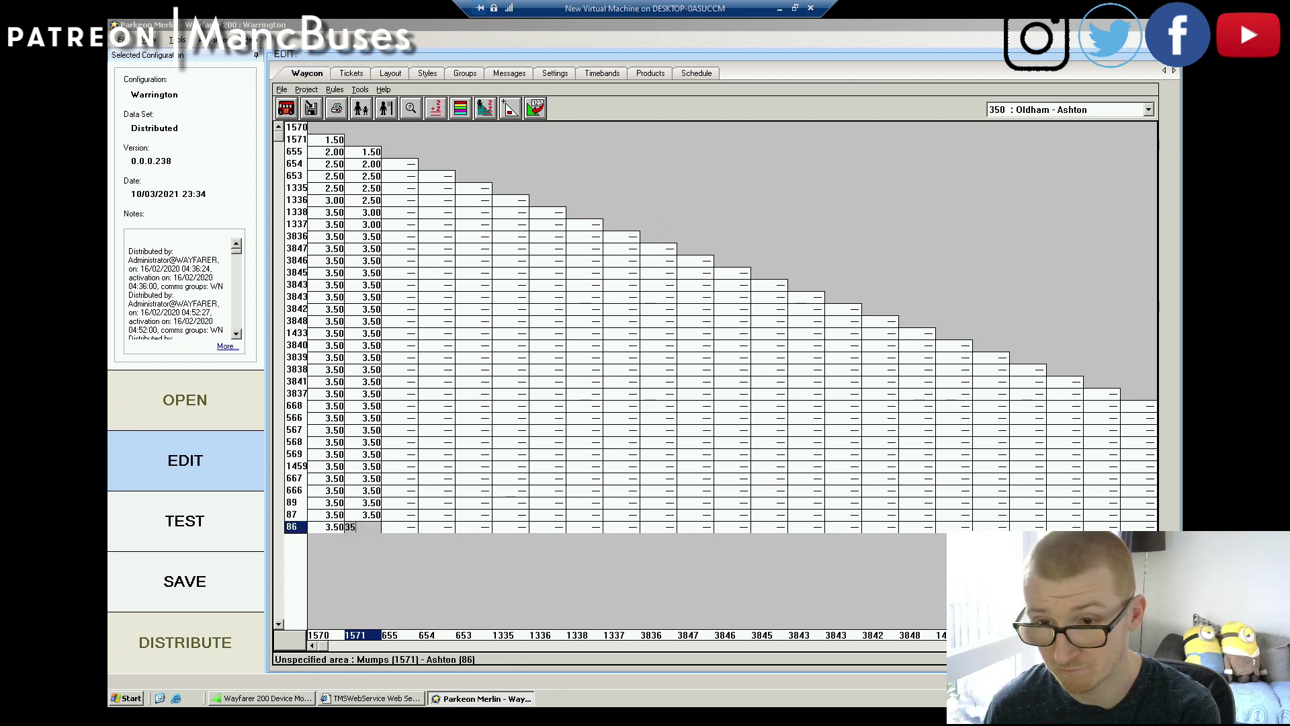
text(35)
key(Return)
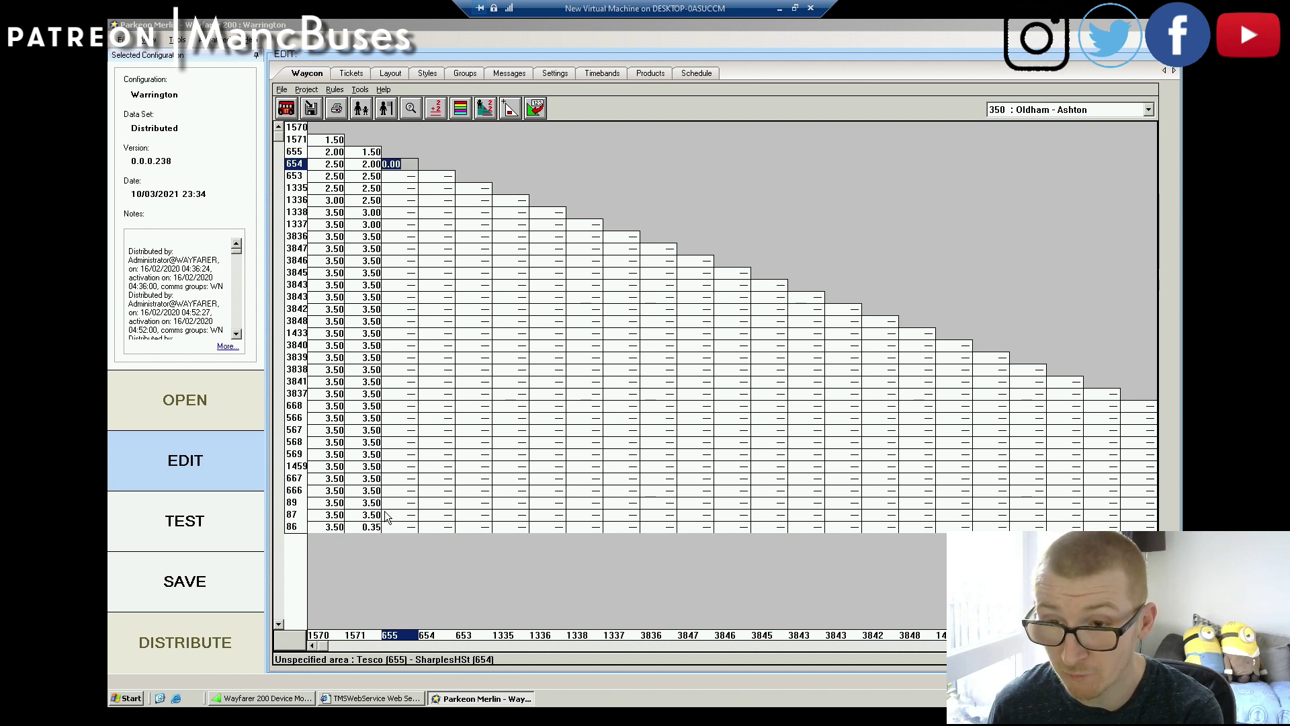
click(376, 527)
text(350)
key(Return)
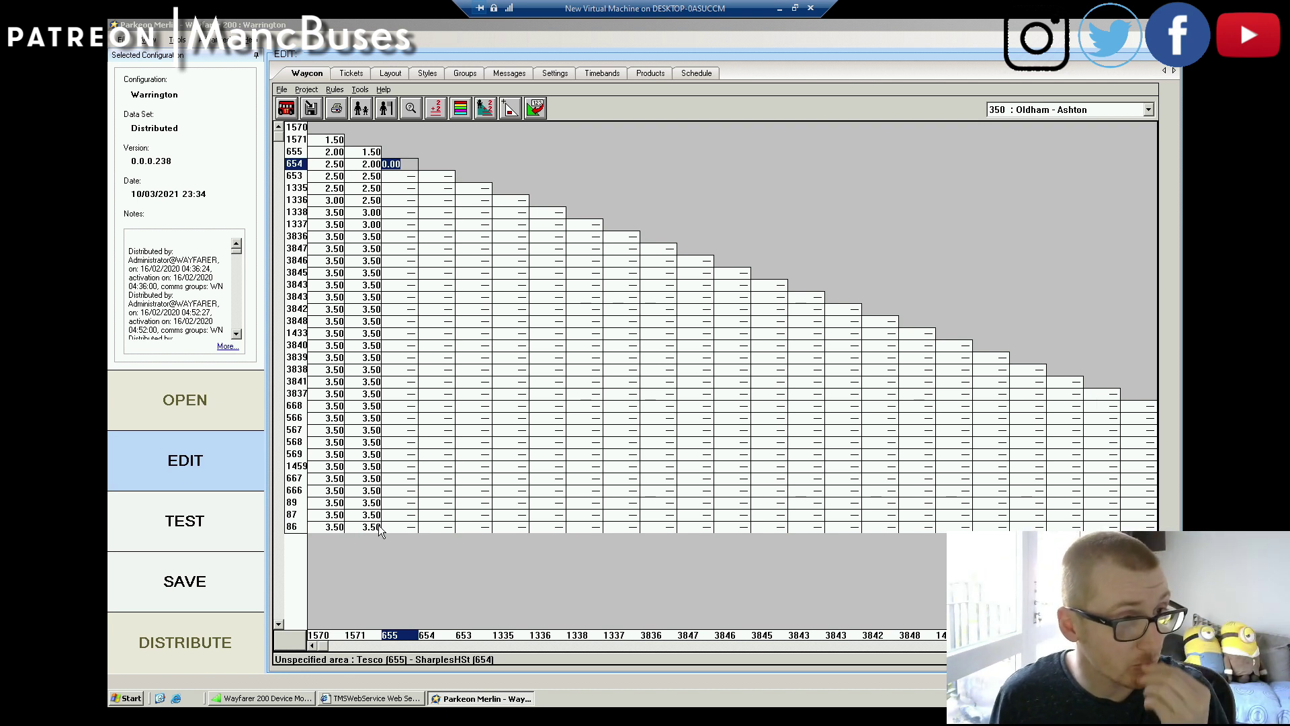
Step: Enter the fares from Tesco (655): 1.50 to stage 654, 2.00 to 653, and 2.50 to 1335, 1336 and 1338
text(1.50)
key(Return)
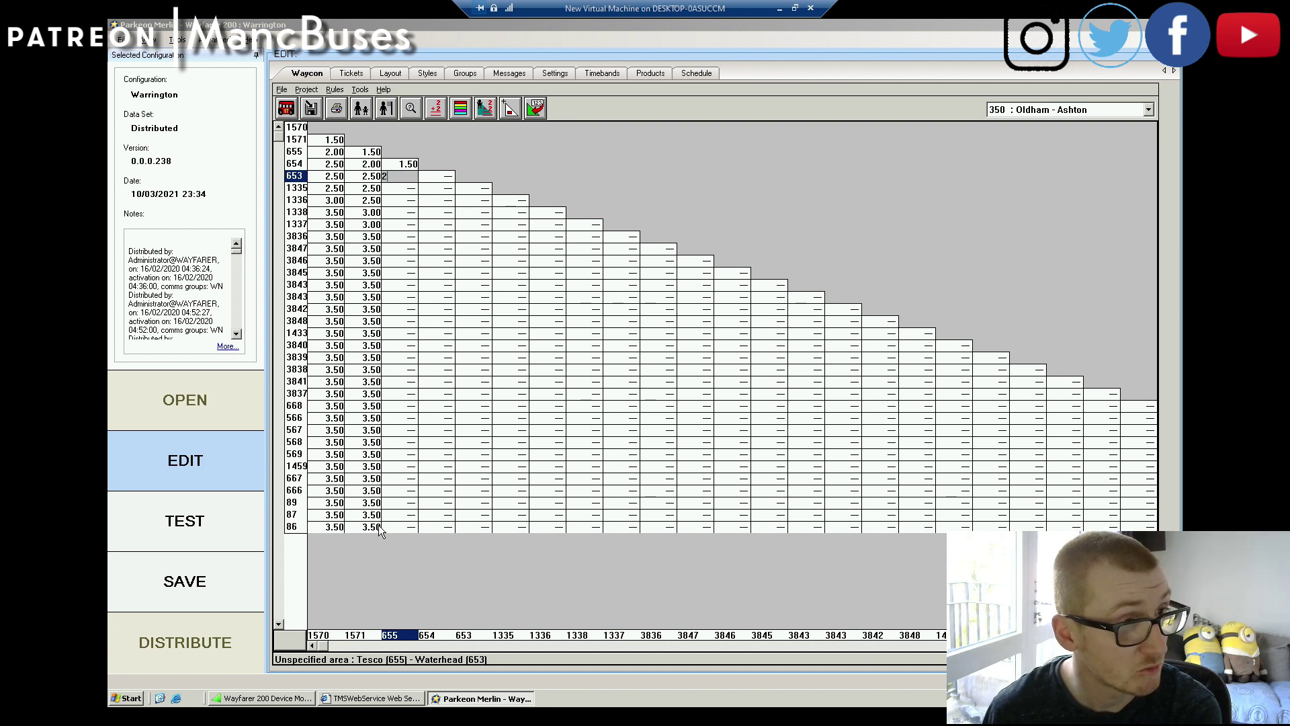
text(2)
key(Return)
text(2.50)
key(Return)
text(250)
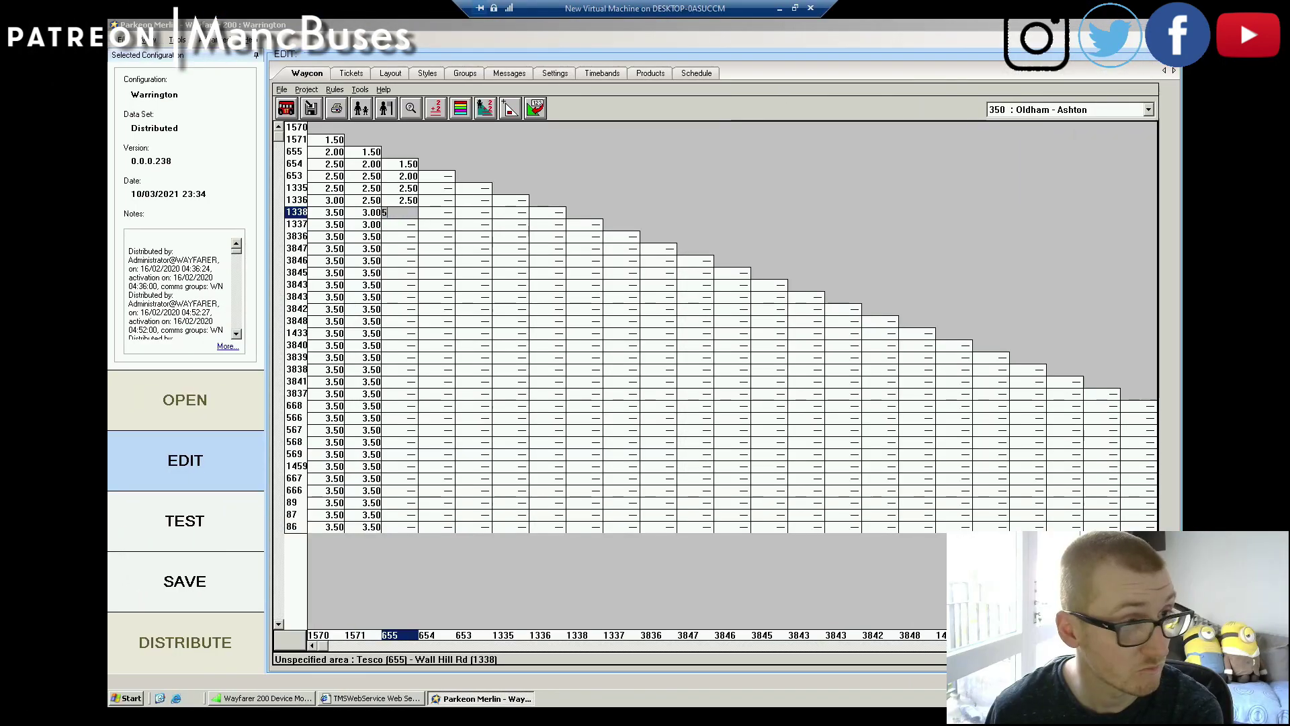
text(0)
key(Return)
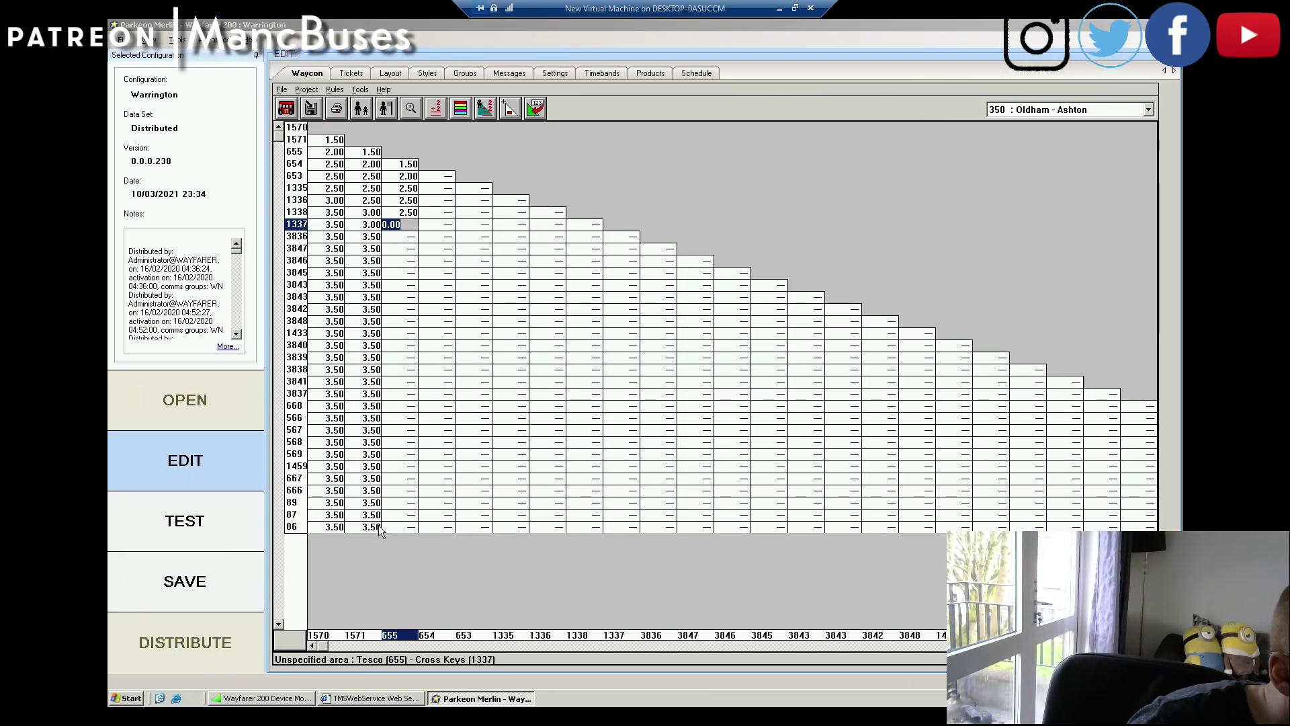
Step: Set the fares from Tesco (655) to 3.00 for stages 1337 and 3836, and to 3.50 for 3847 through Ashton (86)
text(300)
key(Return)
text(300)
key(Return)
text(350 350 350 350 350 350 350 350 350)
key(Return)
text(350 350 350 350 350 350 350 350 350 350 350 350 350 350 350 )
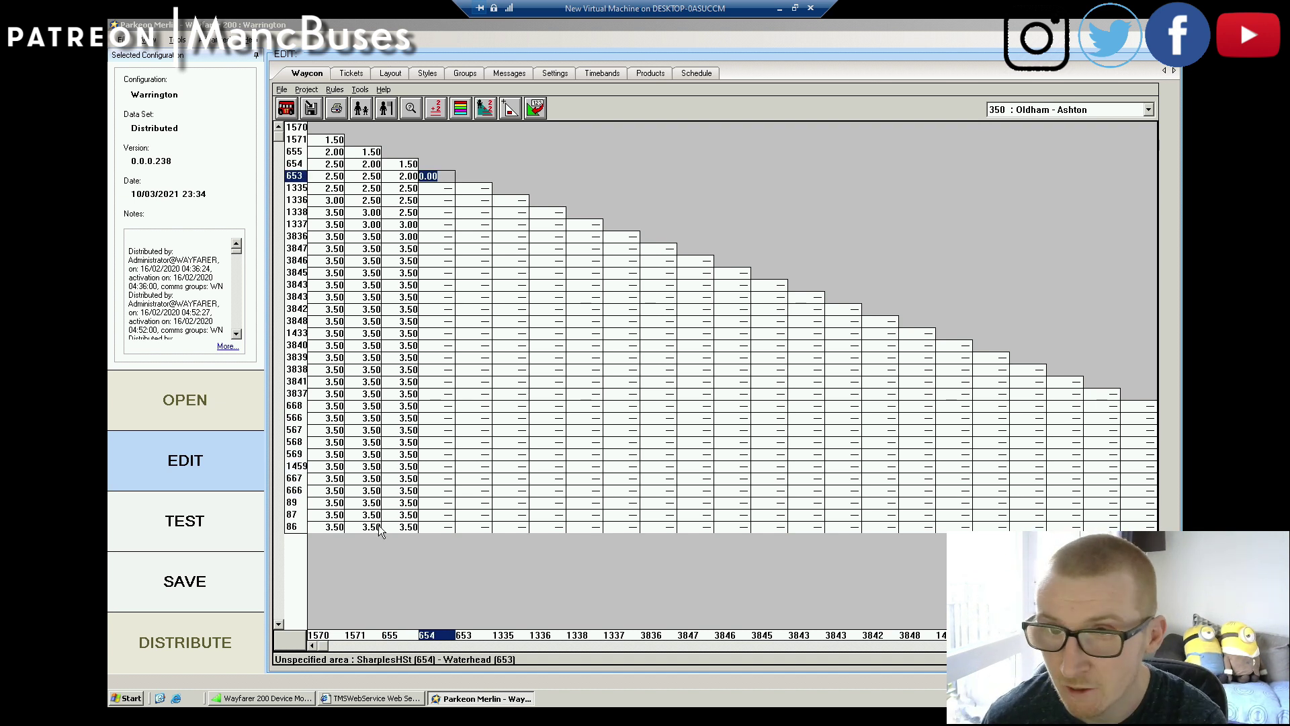
Step: Enter the fares from SharplesHSt (654): 1.50 to 653, 2.00 to 1335, 2.50 to 1336, 1338 and 1337, 3.00 to 3836, 3.50 to the rest
text(150 200 250 250 250 30)
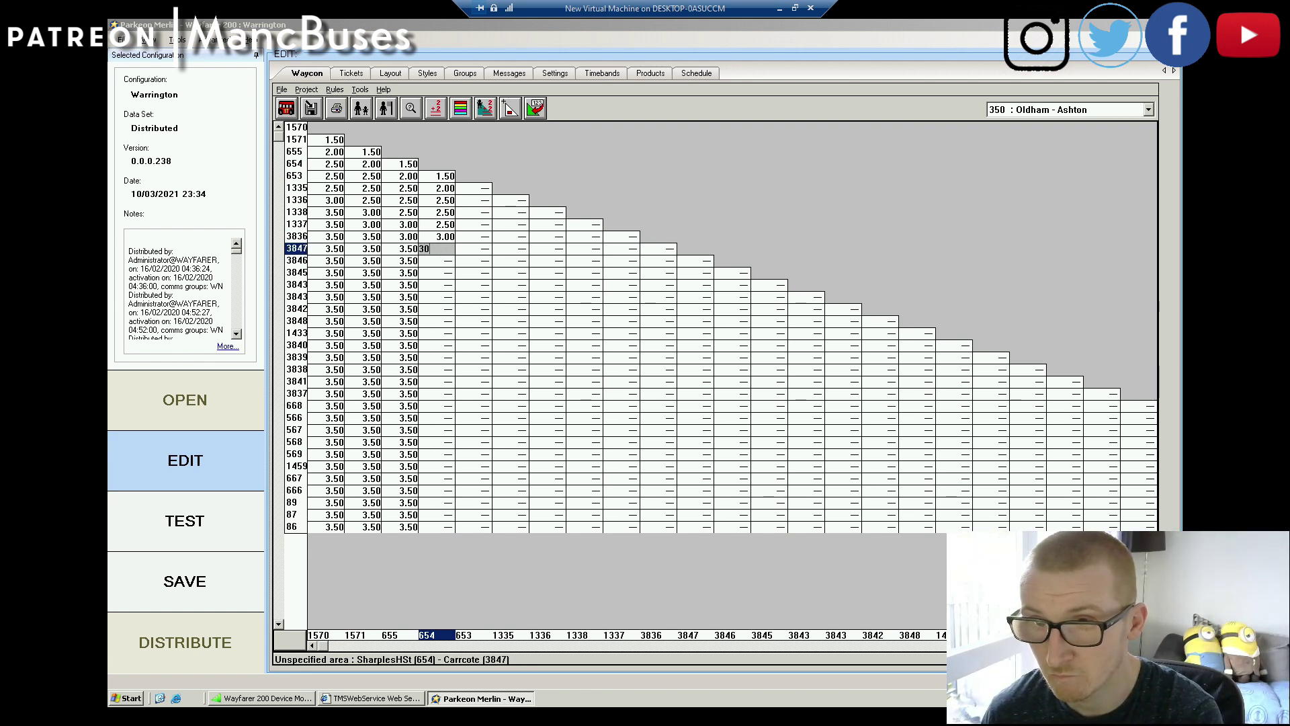
text(0 350 350 350 350 350 350 3)
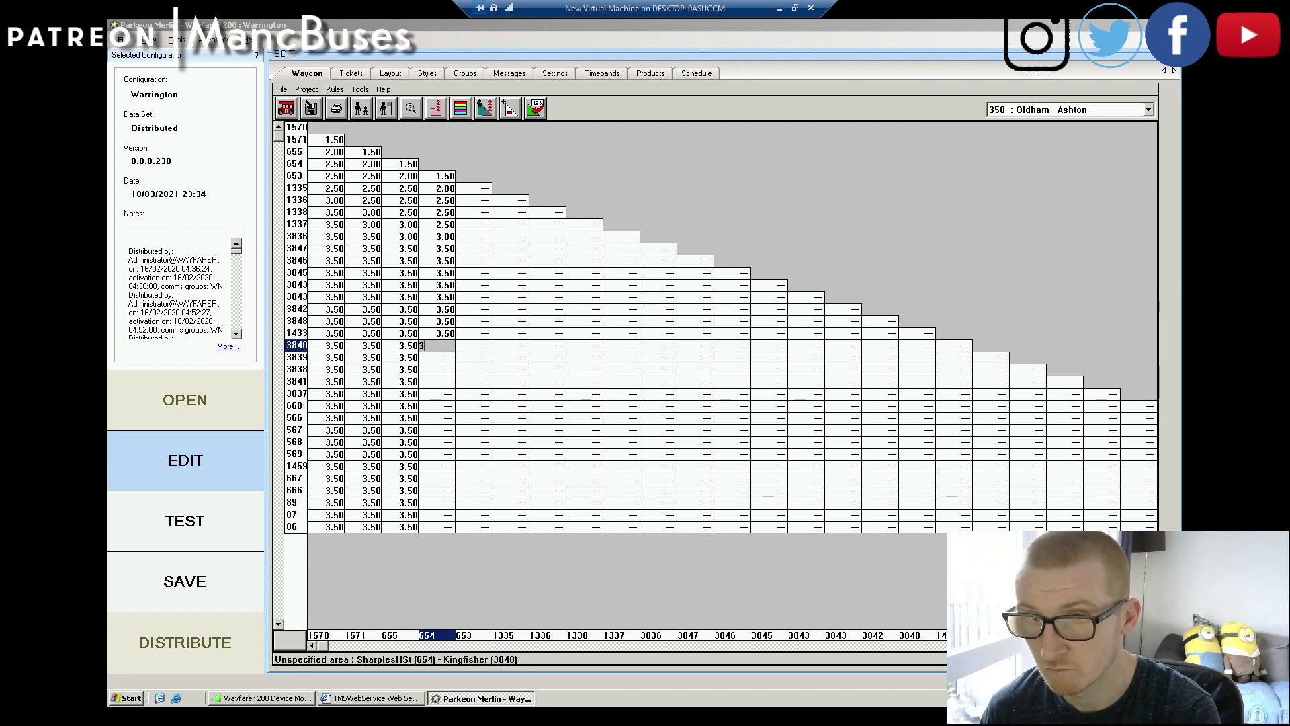
text(50 350 350 350 350 350 350 300)
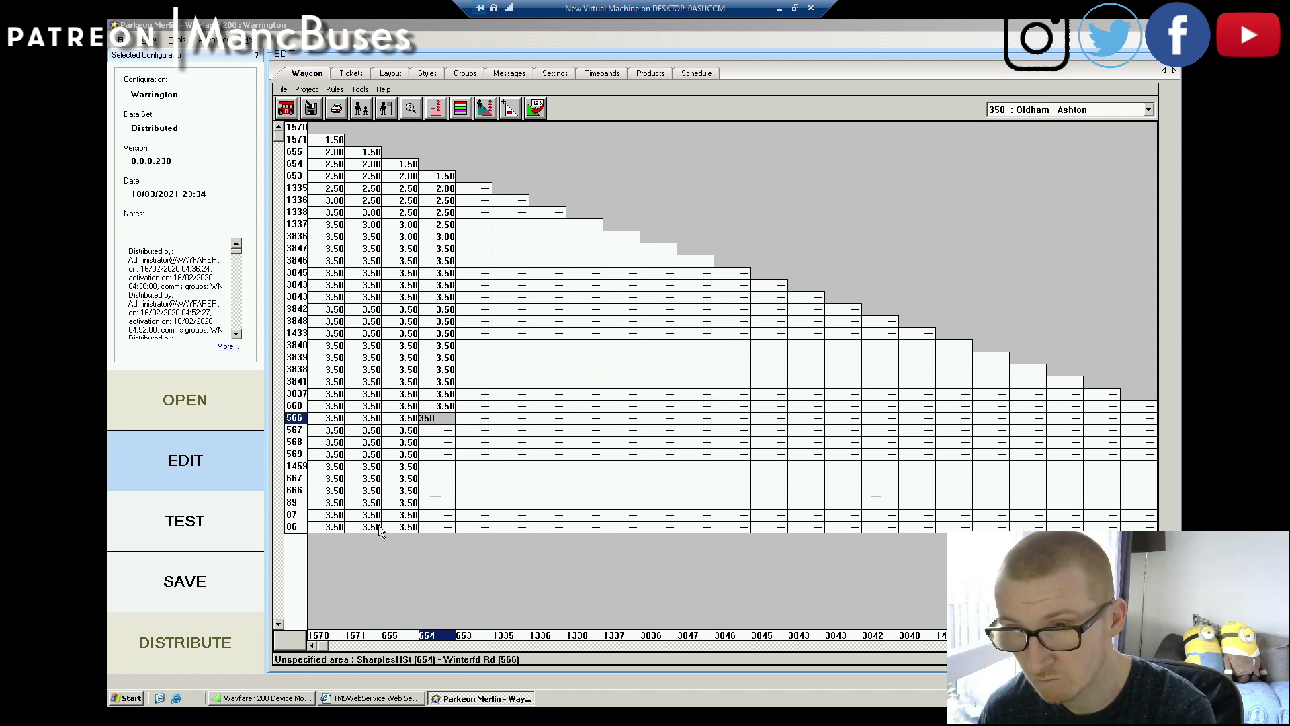
text( 350 350 350 350 350 350 350 350 350 350 150 200 2)
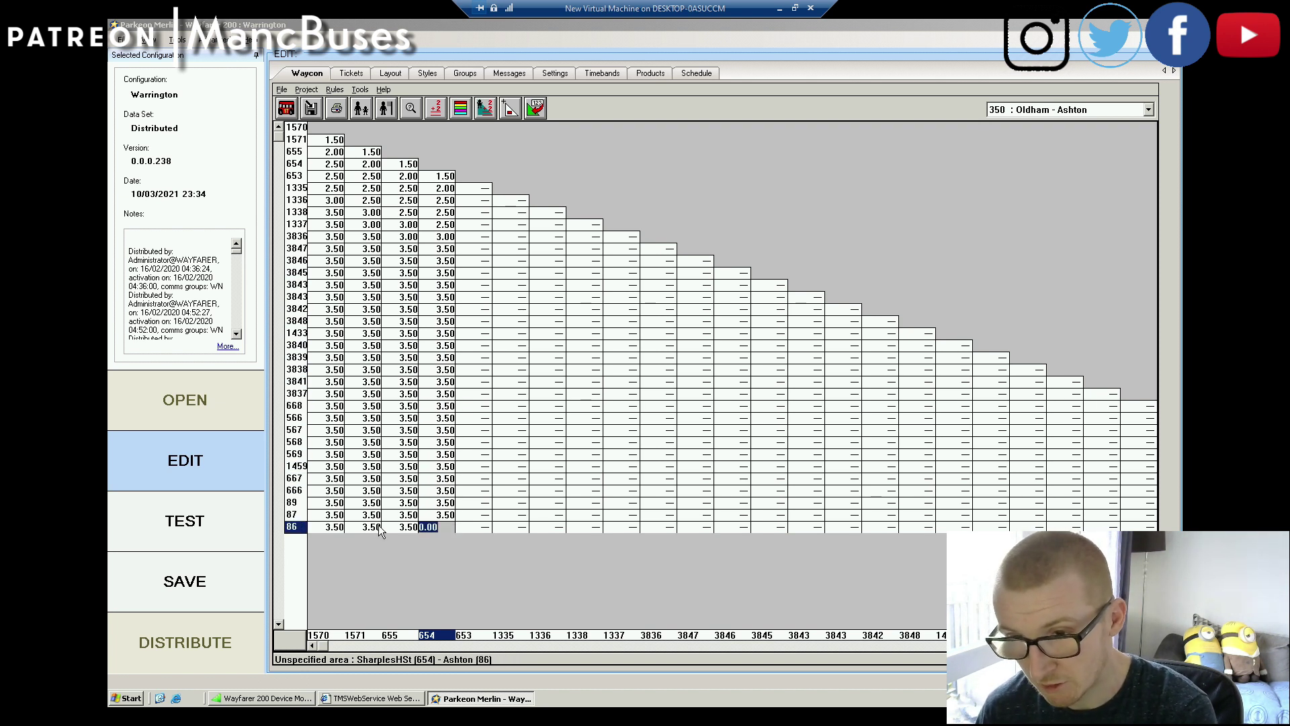
Step: Enter fares from Waterhead (653): 1.50 to 1335, 2.00 to 1336, 2.50 to 1338, 1337 and 3836, 3.00 to 3847 and 3846, 3.50 to the rest
text(50 250 250 300 3)
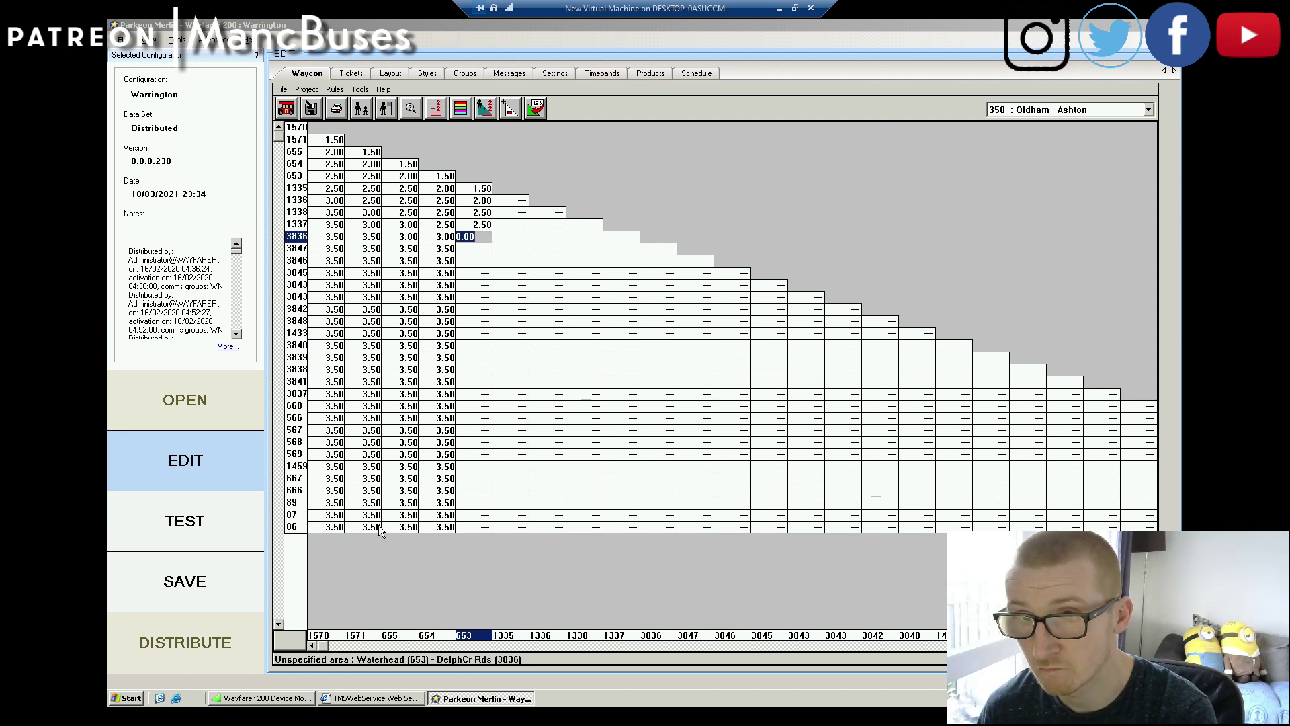
text(00 350 350 350 63)
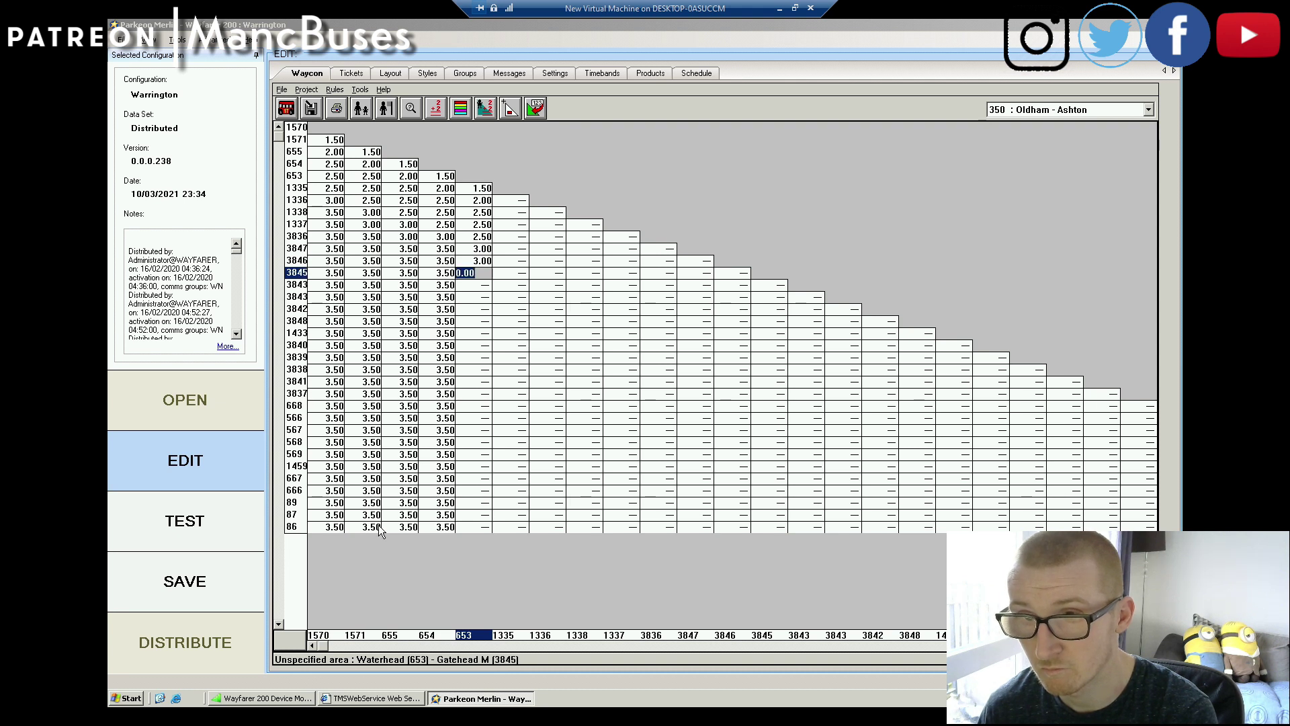
key(BackSpace)
key(BackSpace)
text(35)
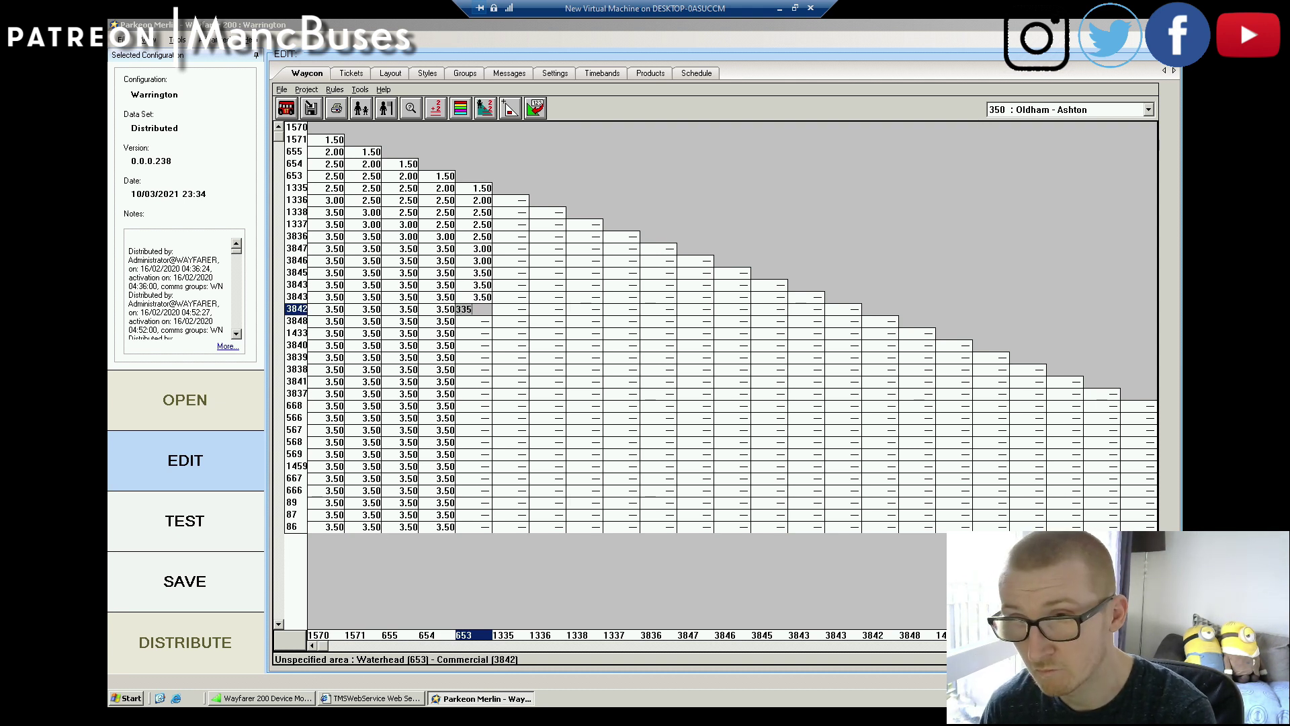
text(0 350 350 350 350 350 350 350 350 350 350 )
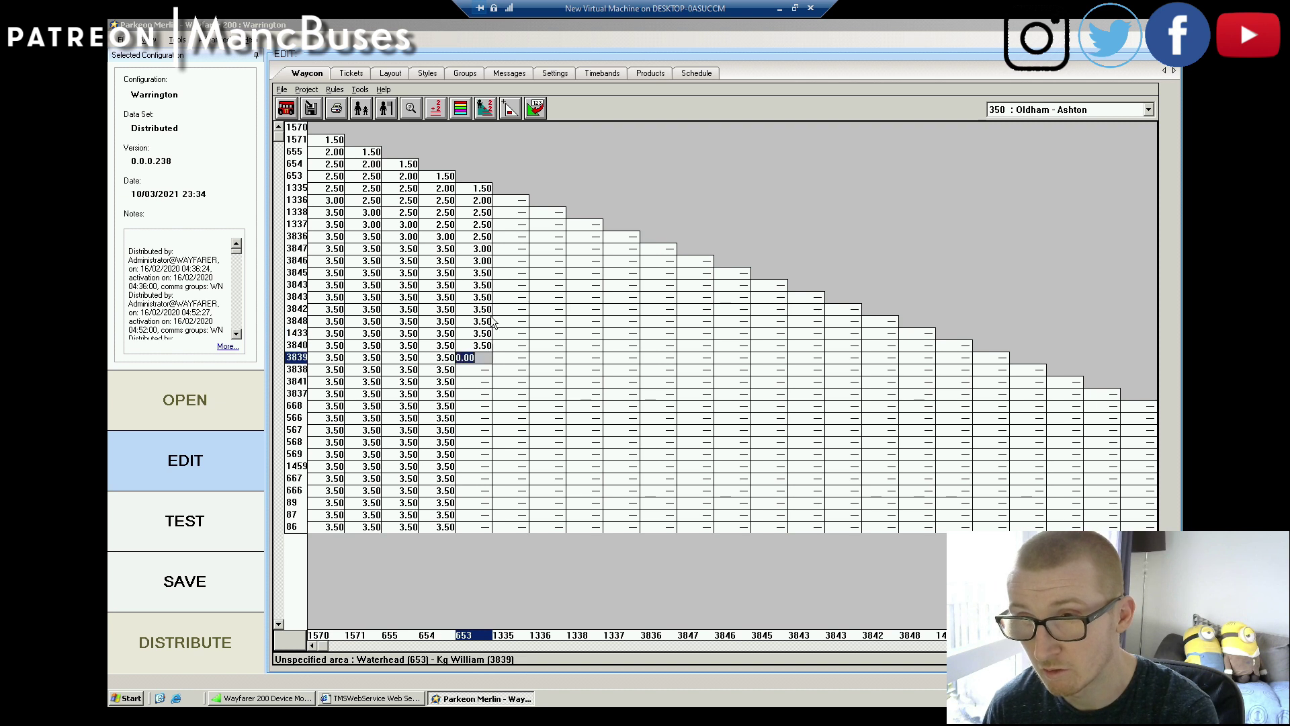
text(350 350 350 350 350 350 350 35)
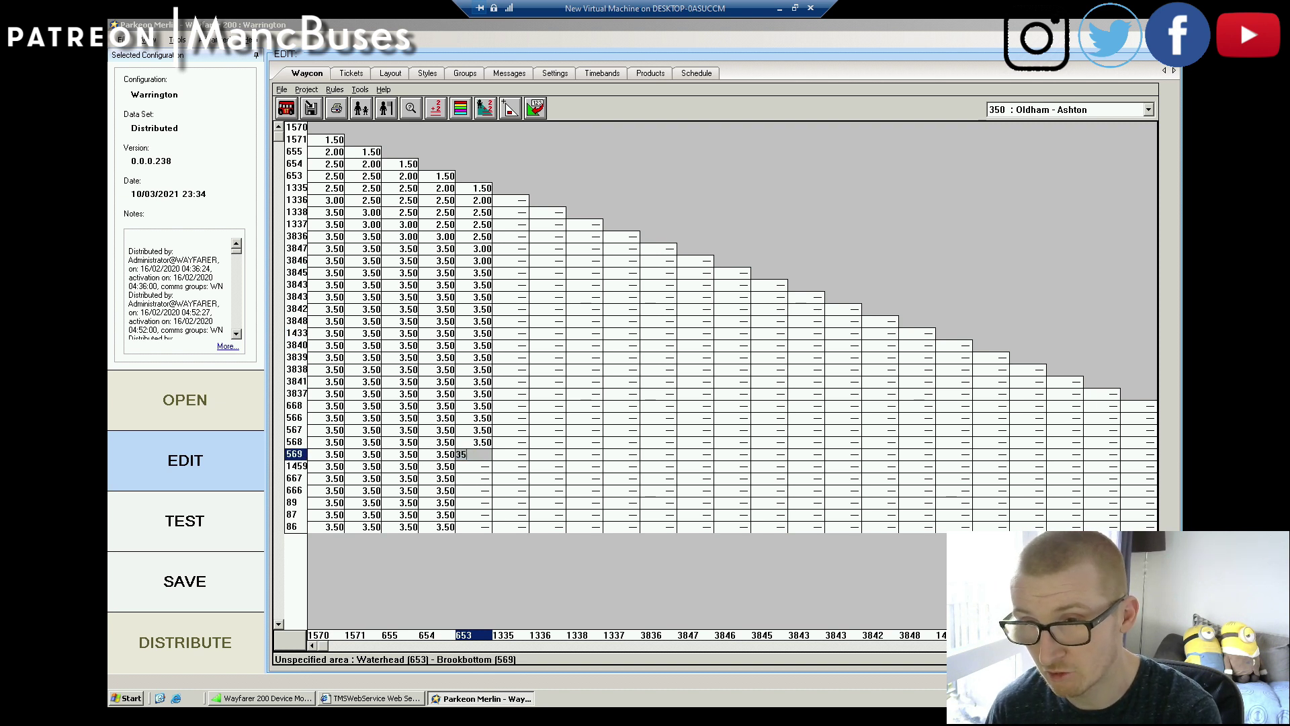
text(0 150 200 250 25)
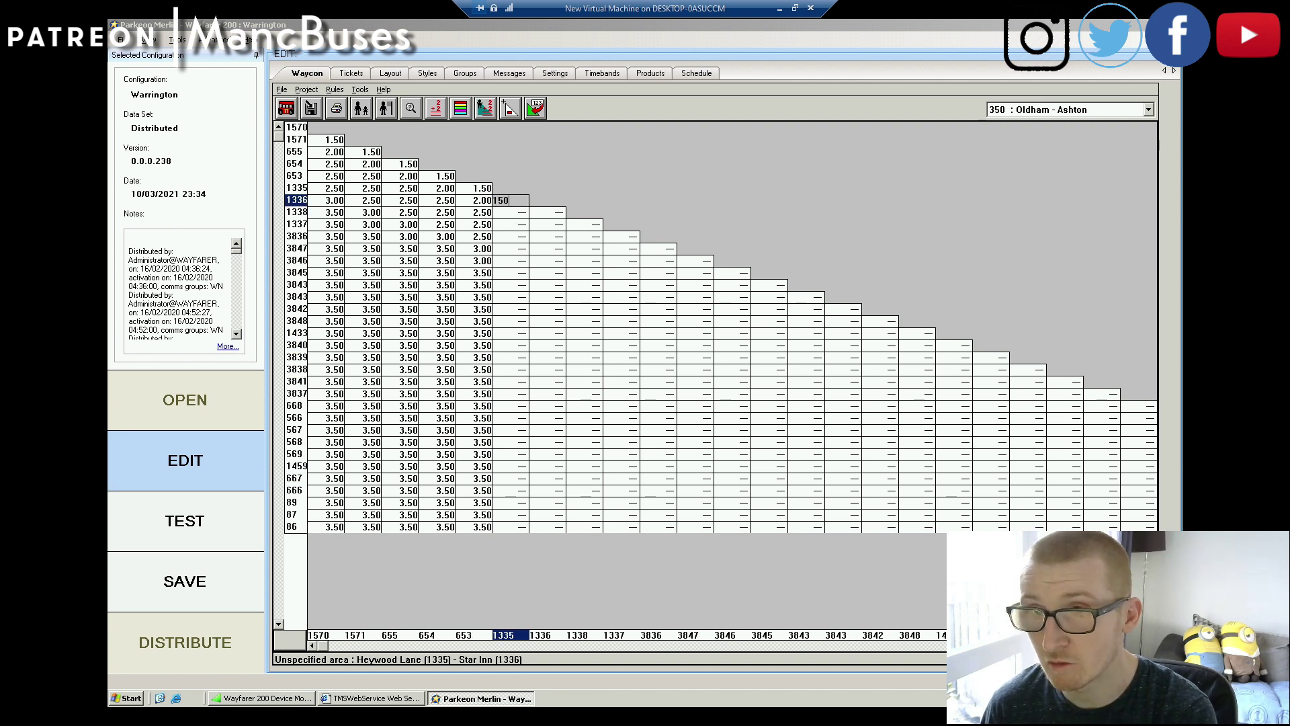
Step: Enter fares from Heywood Lane (1335): 1.50 to 1336, 2.00 to 1338, 2.50 to 1337, 3836 and 3847, 3.00 to 3846 and 3845, 3.50 to the rest
text(0 250 300 30)
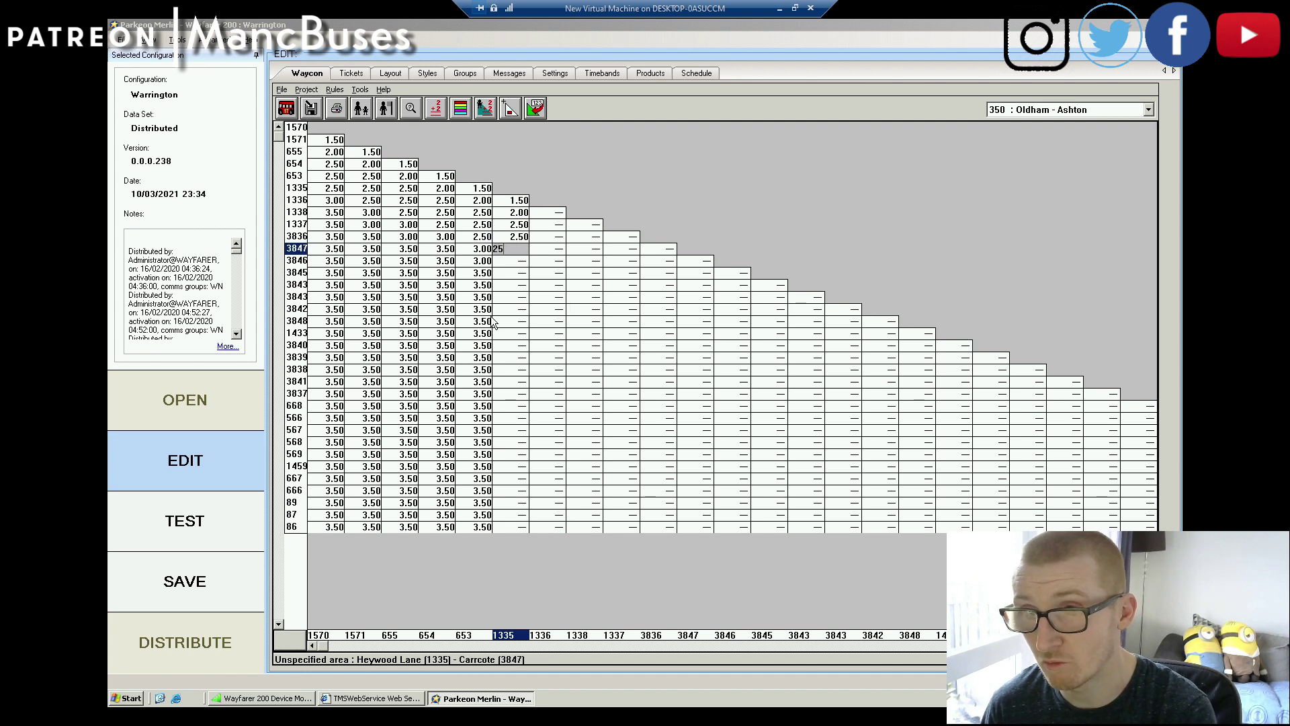
text(0)
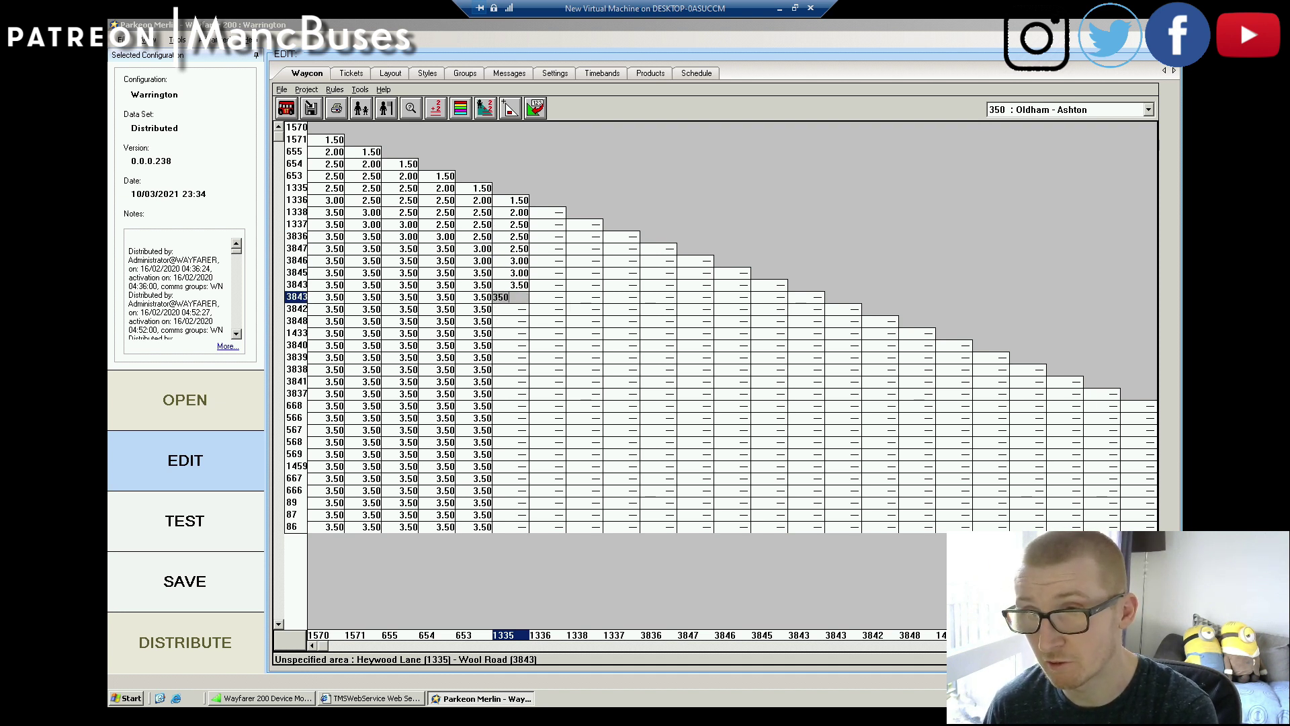
text( 350 350 350 350 350 350 350 350 3)
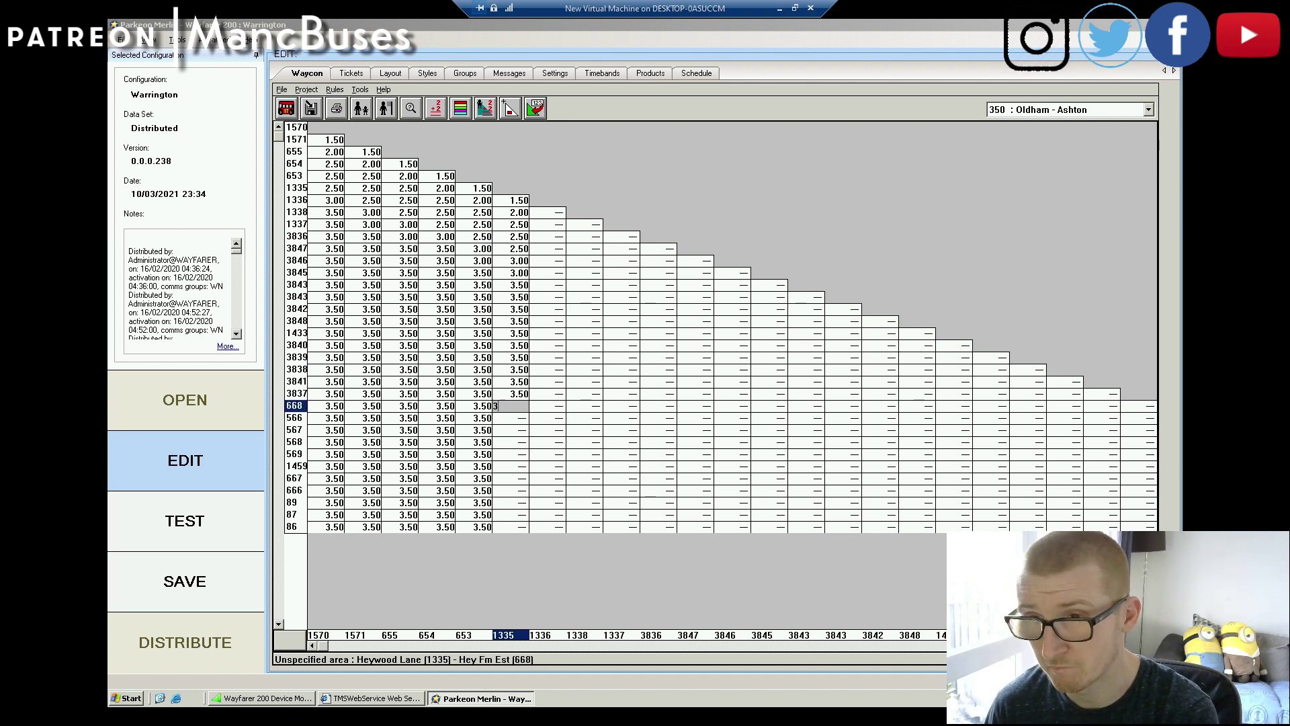
text(50 350 350 350 350 350 350 350 350 305)
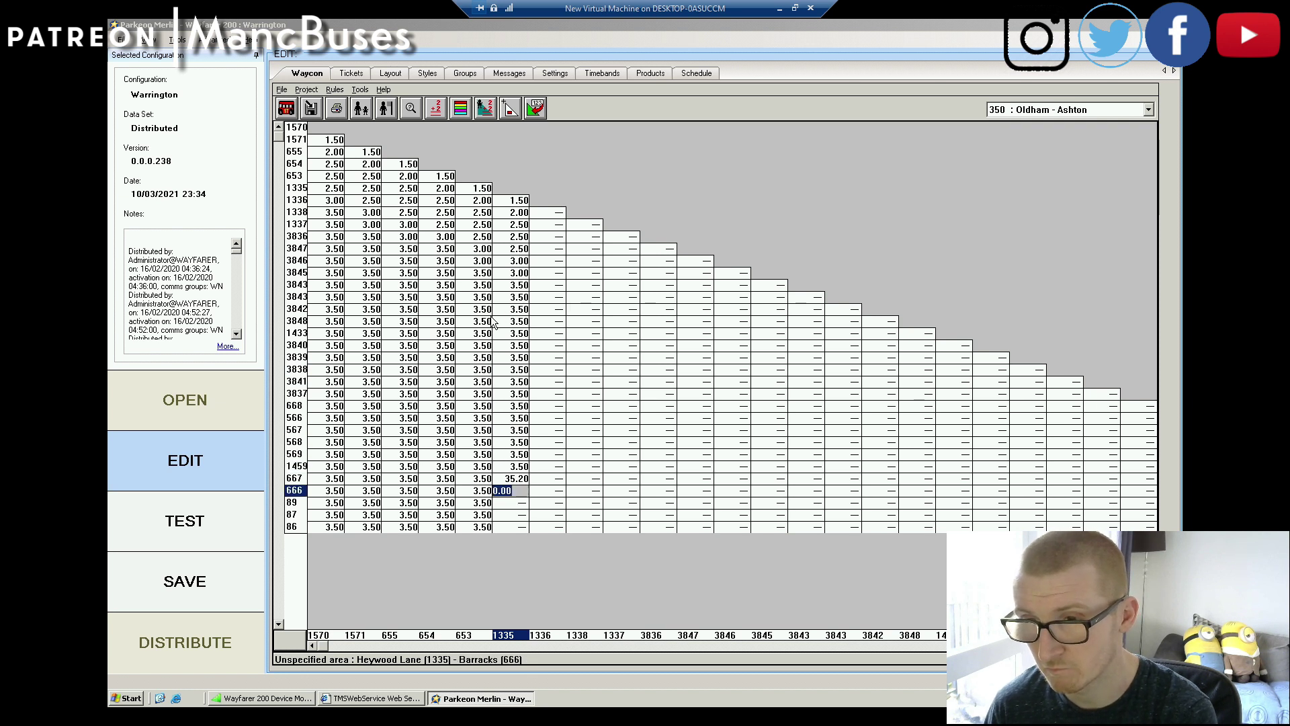
text( 35)
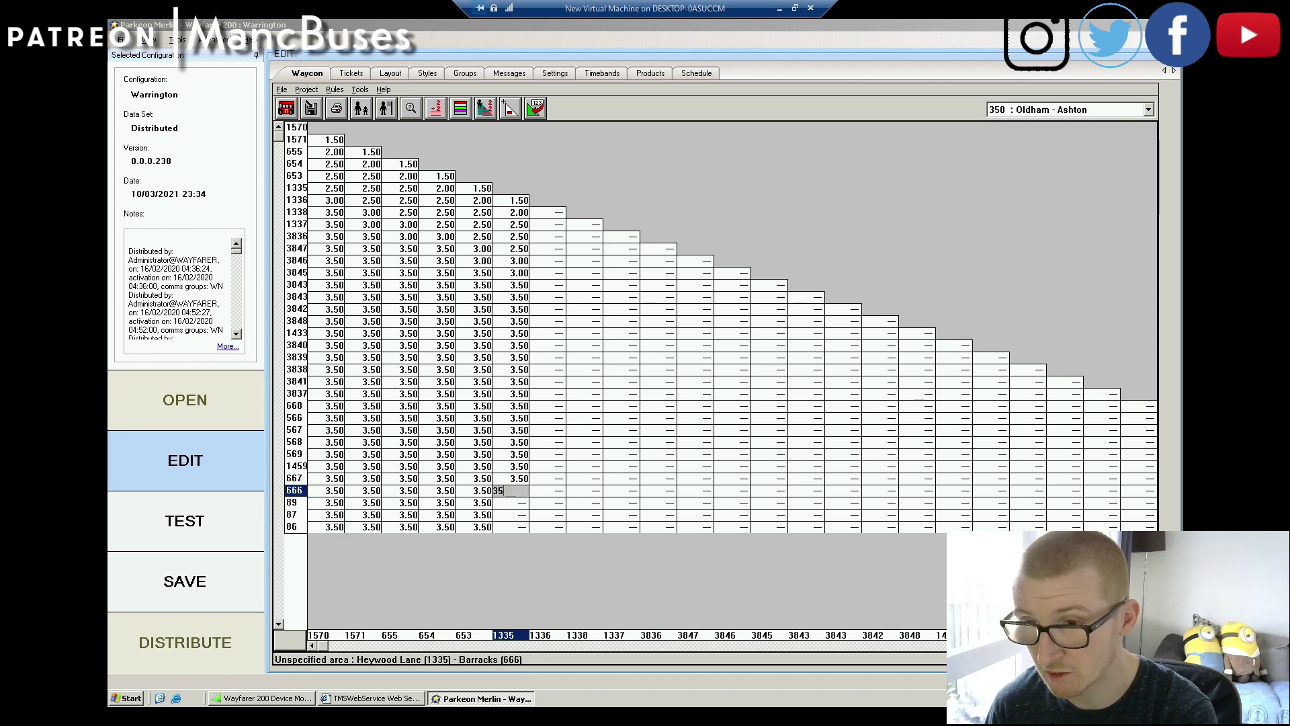
text(0 350 350 15 2 15)
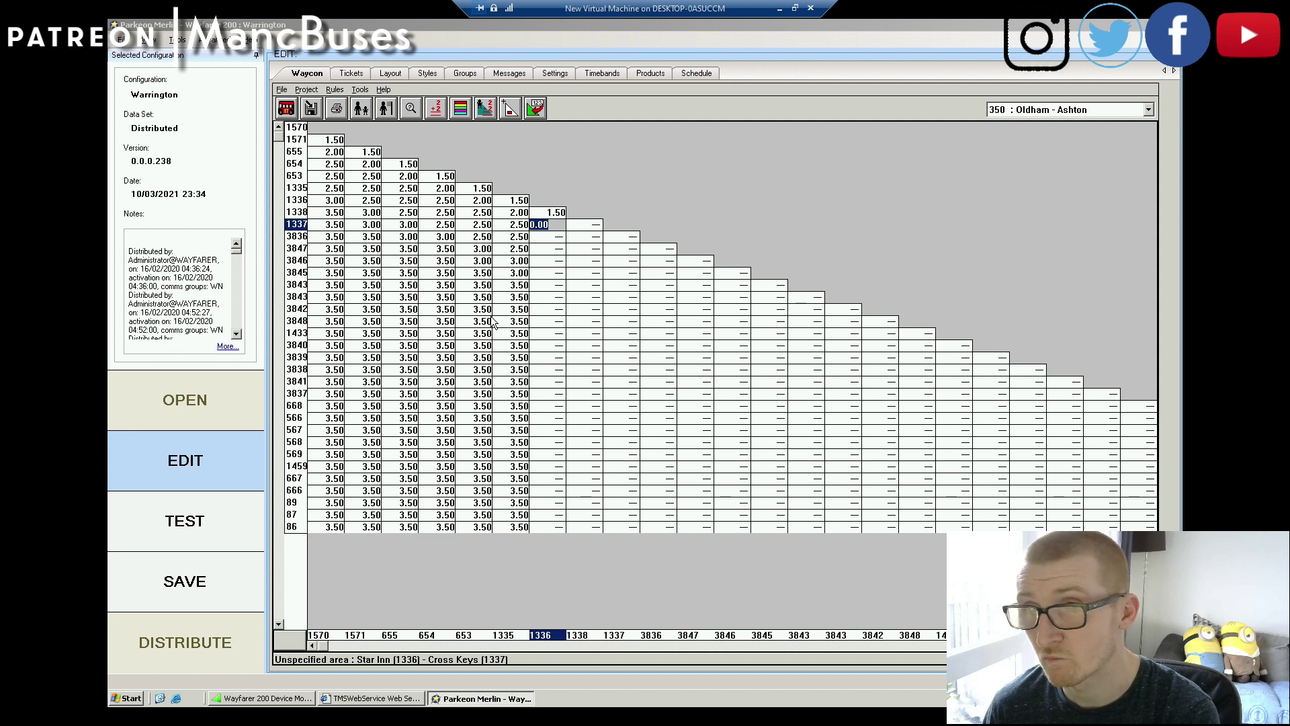
Step: Enter the fares to 1337 (2.00 from 1336, 1.50 from 1338) and to 3836 (2.50 from 1336, 2.00 from 1338, 1.50 from 1337)
key(Up)
key(Up)
key(Up)
key(Up)
key(Up)
key(Up)
key(Up)
key(Up)
key(Up)
key(Up)
key(Up)
key(Up)
key(Up)
key(Up)
key(Up)
key(Up)
key(Up)
key(Up)
key(Up)
key(Up)
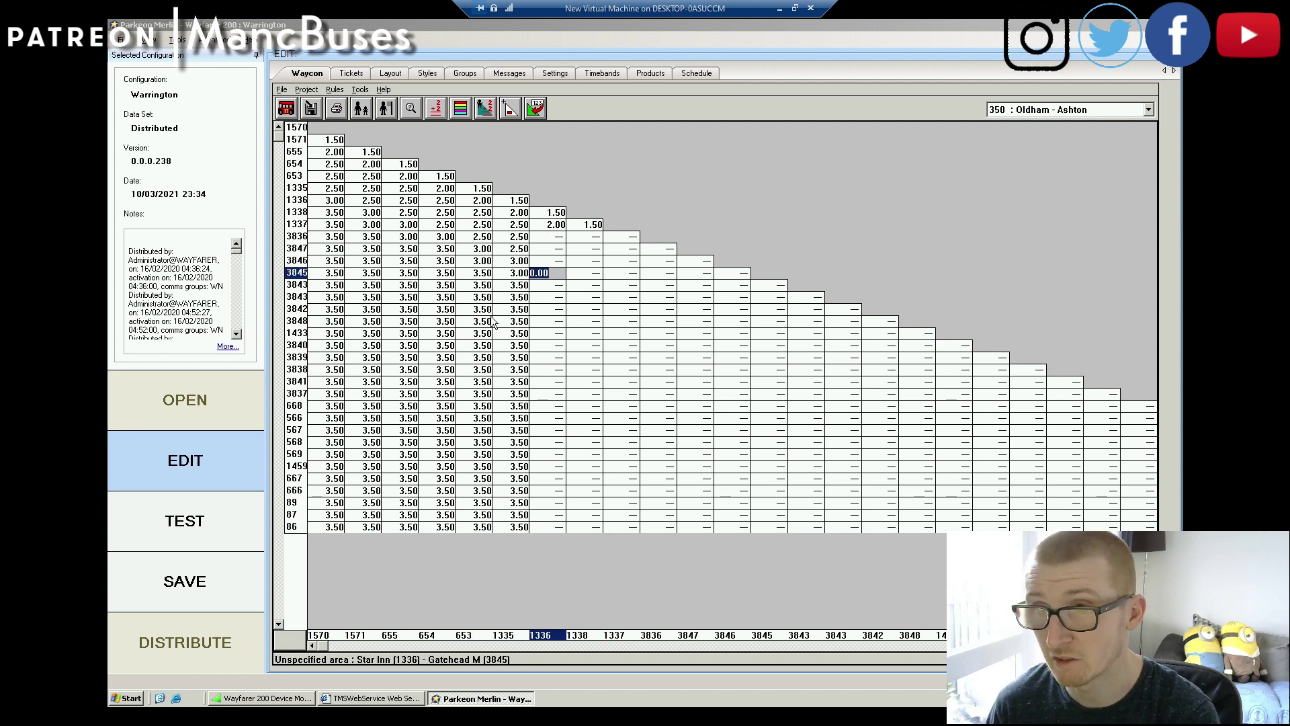
text(2)
key(Return)
key(Up)
text(25)
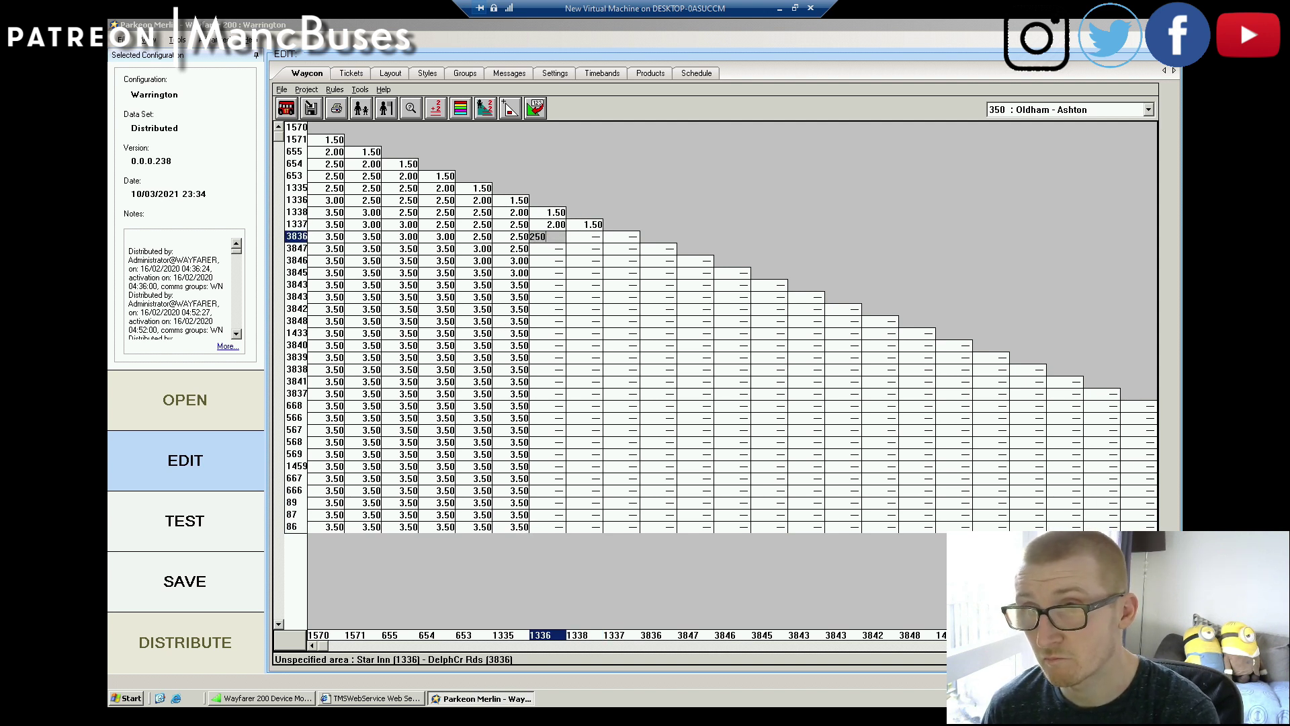
key(Return)
text(2)
key(Return)
text(15)
key(Return)
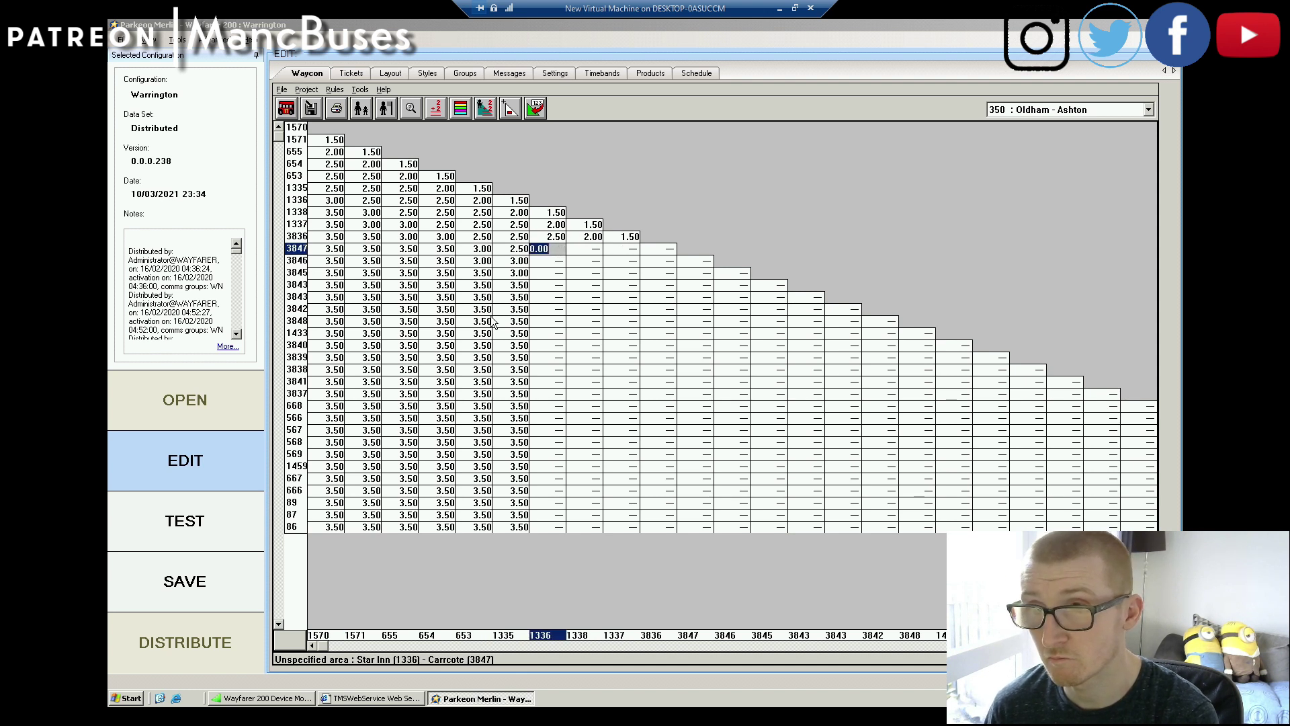
Step: Enter the fares to Carrcote (3847): 2.50 from stages 1336 and 1338, 2.00 from 1337, and 1.50 from 3836
text(25)
key(Return)
text(25)
key(Return)
text(2)
key(Return)
text(15)
key(Return)
Step: Enter the fares to DelphCr Rds (3846): 2.50 from stages 1336, 1338 and 1337, 2.00 from 3836, and 1.50 from 3847
key(Return)
text(25)
key(Return)
text(25)
key(Return)
text(25)
key(Return)
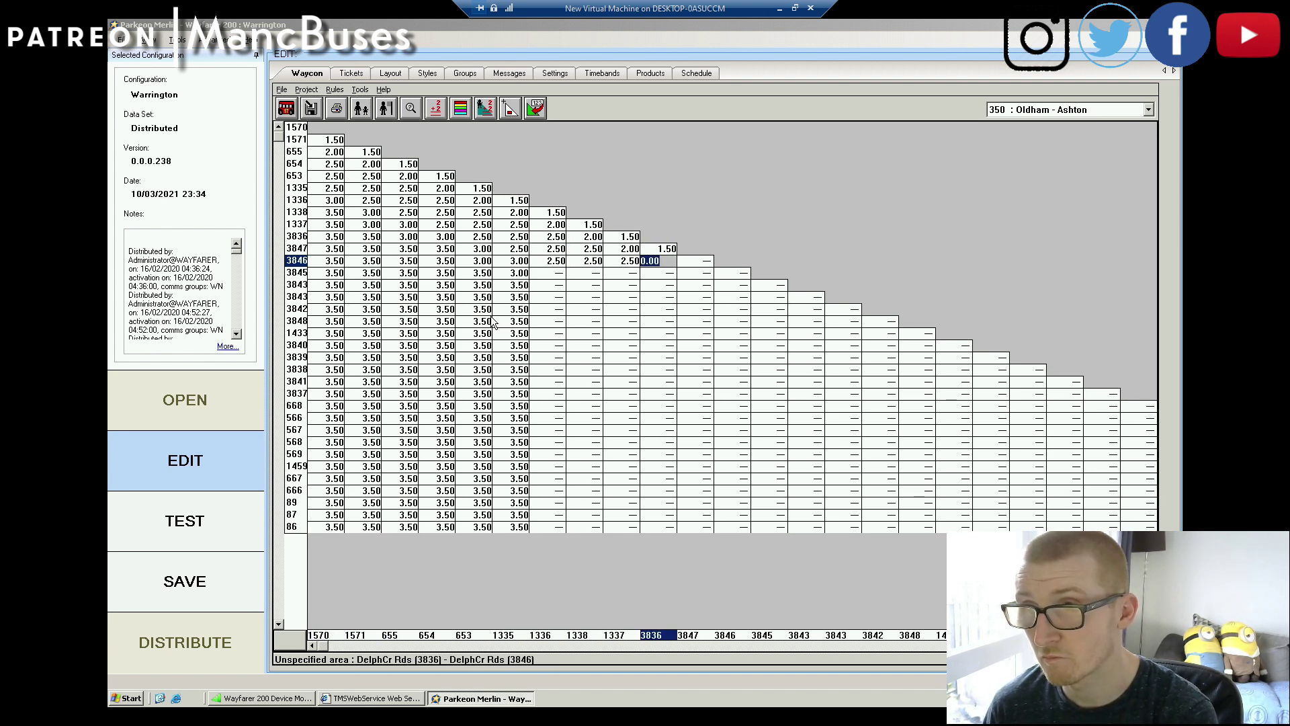
text(2)
key(Return)
text(15)
key(Return)
Step: Enter the fares to Gatehead M (3845) from stages 1336 through 3846 in order: 3.00, 2.50, 2.50, 2.50, 2.00 and 2.50
key(Return)
text(3)
key(Return)
text(25)
key(Return)
text(25)
key(Return)
text(25)
key(Return)
text(150)
key(Return)
key(Return)
click(708, 276)
text(2)
key(Return)
text(25)
key(Return)
Step: Enter the fares to Woods Lane (3843) from stages 1336 through 3845 in order: 3.00, 3.00, 2.50, 2.50, 2.50, 2.00 and 1.50
key(Return)
key(Return)
key(Return)
key(Return)
text(3)
key(Return)
text(3)
key(Return)
text(25)
key(Return)
text(25)
key(Return)
text(25)
key(Return)
text(25)
key(Return)
text(2)
key(Return)
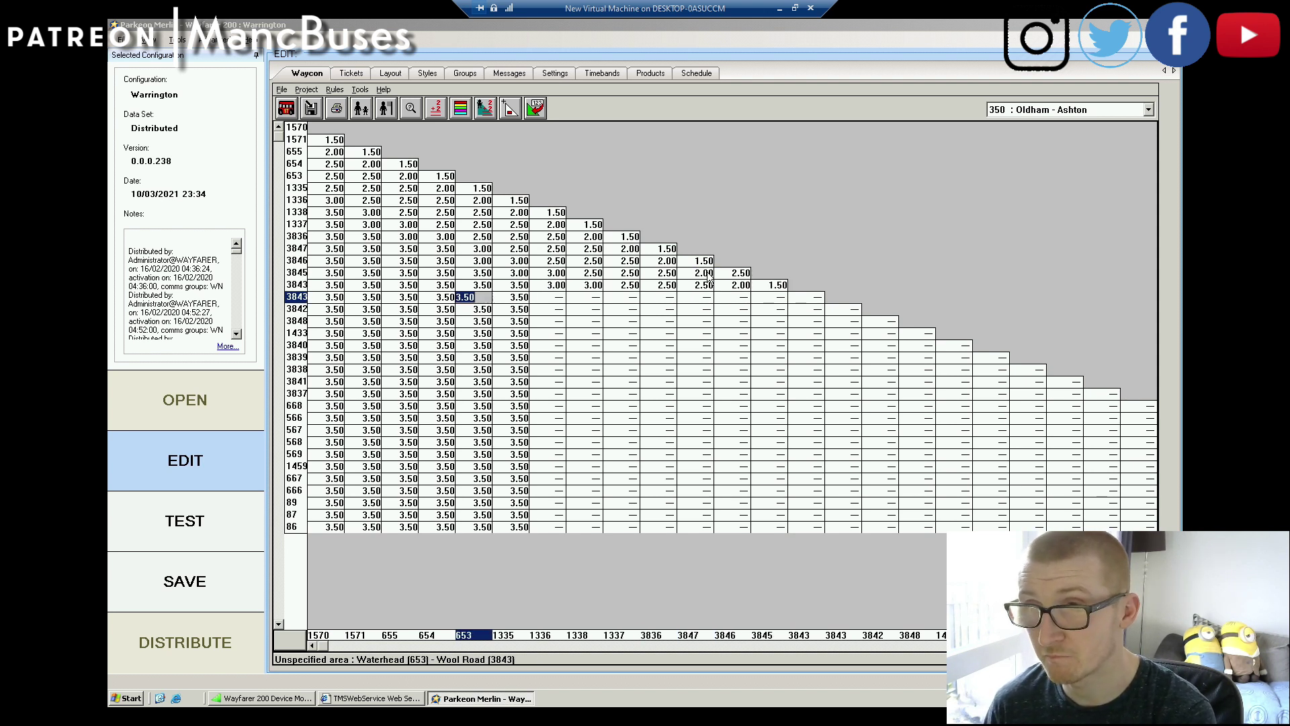
Step: Enter the fares to Wool Road (3843) from stages 1336 through Woods Lane in order: 3.50, 3.00, 3.00, 2.50, 2.50, 2.50, 2.00 and 1.50
text(35)
key(Return)
text(3)
key(Return)
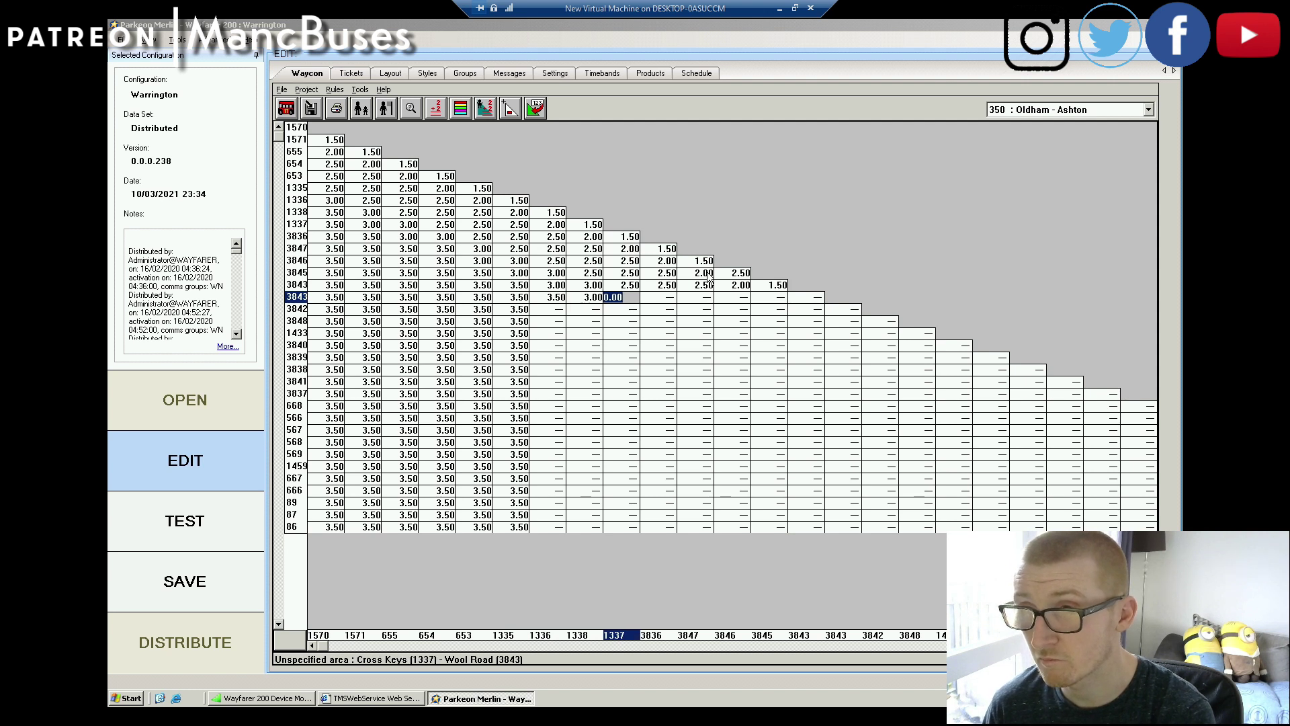
text(3)
key(Return)
text(25)
key(Return)
text(25)
key(Return)
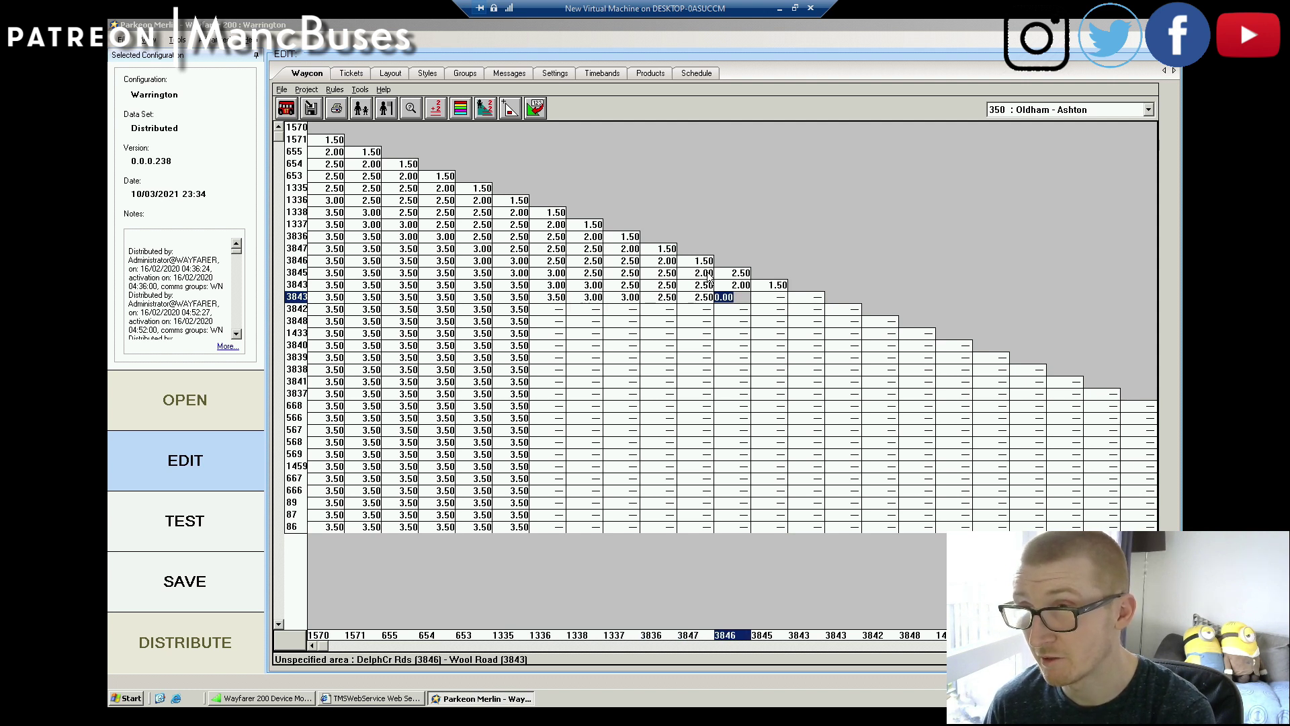
text(25)
key(Return)
text(2)
key(Return)
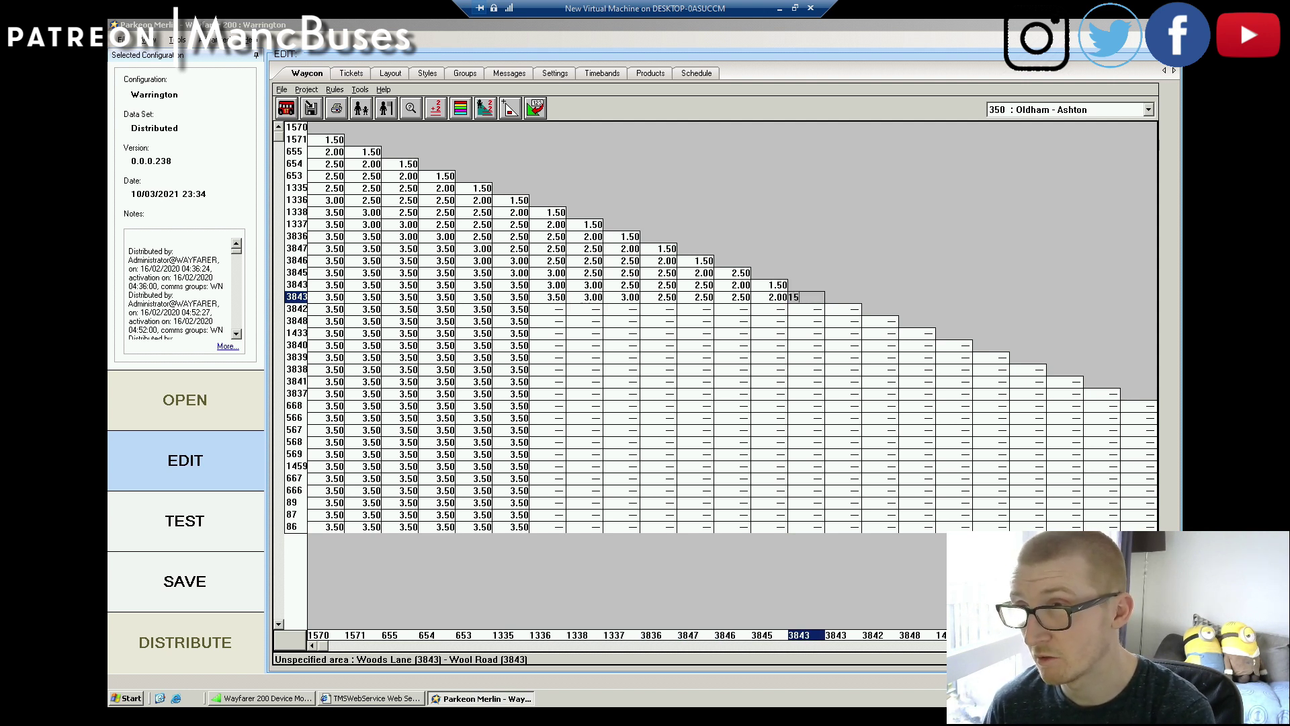
text(15)
key(Return)
Step: Enter the fares to Commercial (3842) from stages 1336 through Wool Road in order: 3.50, 3.50, 3.00, 3.00, 2.50, 2.50, 2.50, 2.00 and 1.50
text(35)
key(Return)
key(Return)
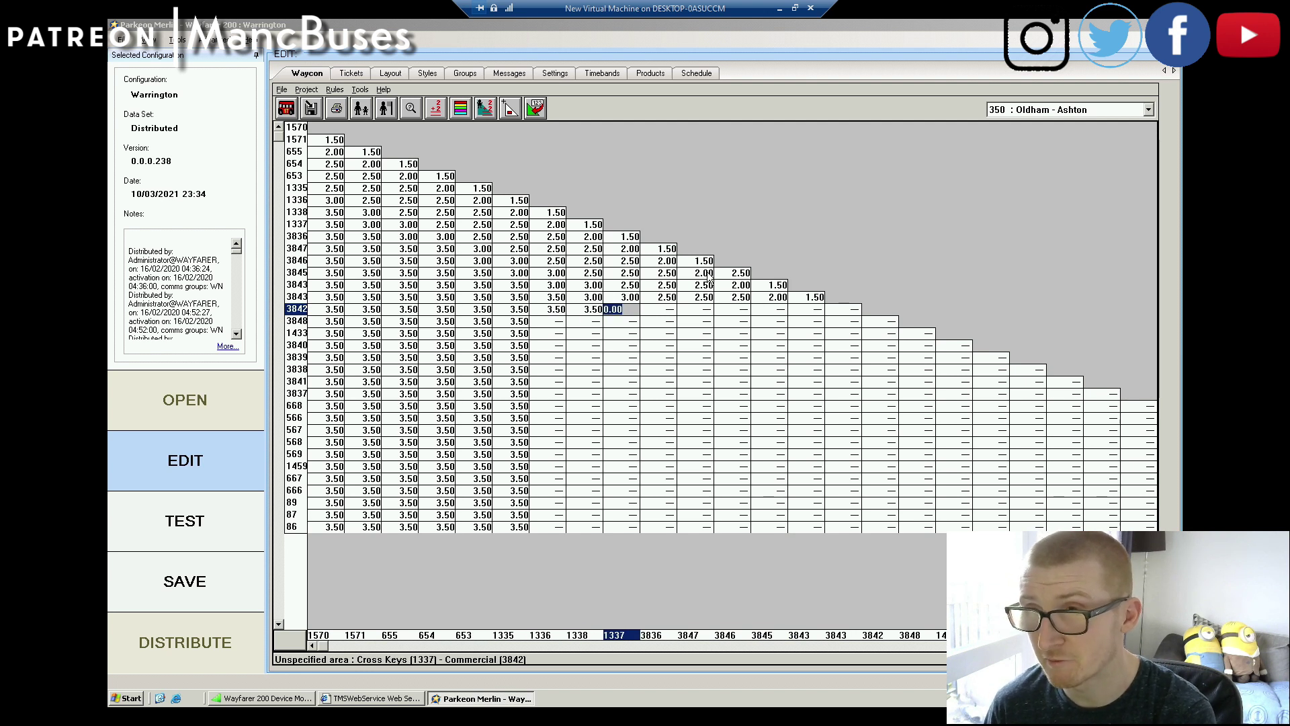
key(Return)
text(3)
key(Return)
text(25)
key(Return)
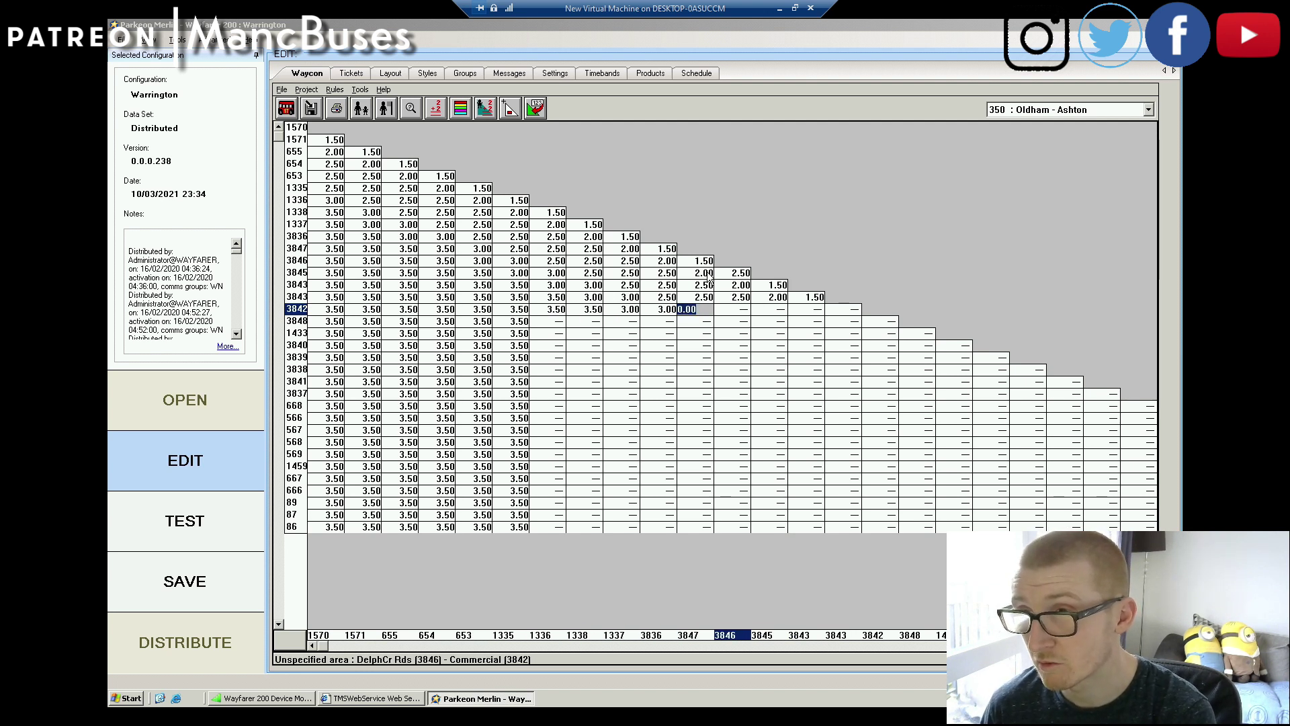
text(25)
key(Return)
text(252)
key(Return)
text(15)
key(Return)
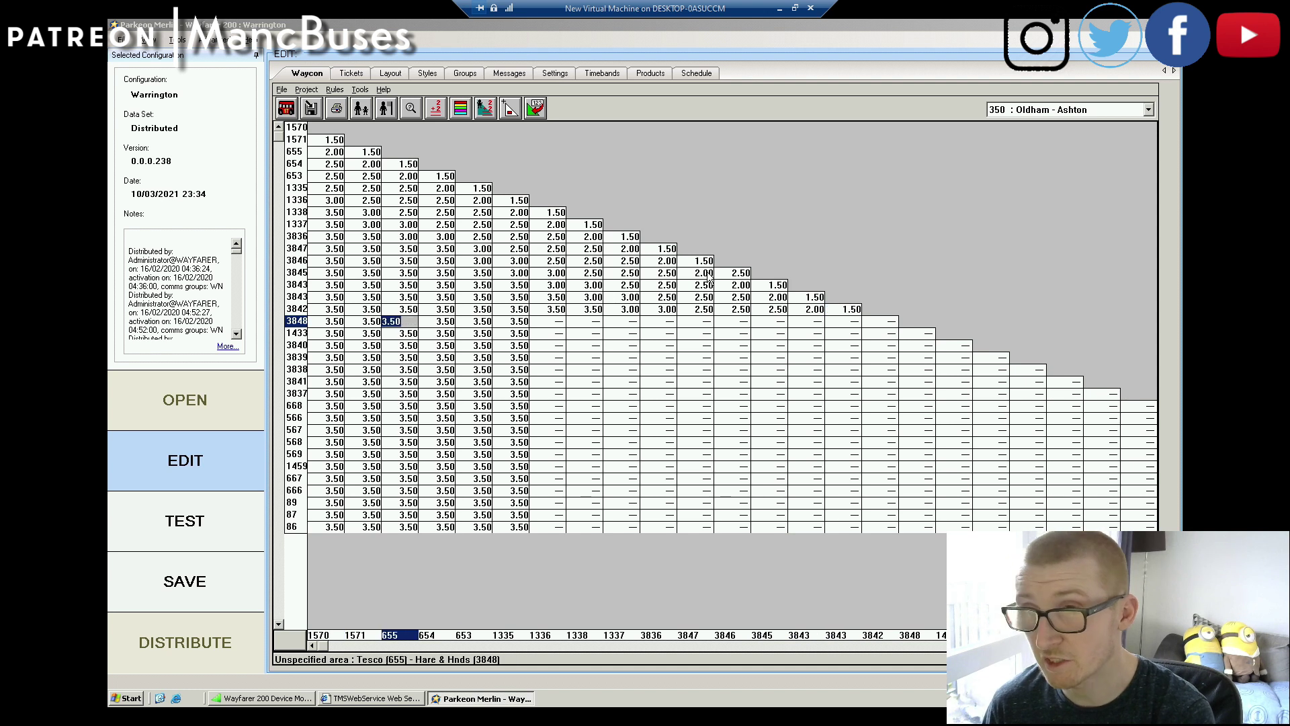
Step: Enter the fares to Hare & Hnds (3848) from stages 1336 through 3842 in order: 3.50, 3.50, 3.50, 3.00, 3.00, 2.50, 2.50, 2.50, 2.00 and 1.50
text(35)
key(Return)
text(35)
key(Return)
text(35)
key(Return)
text(3)
key(Return)
text(3)
key(Return)
text(25 25 25 2 15)
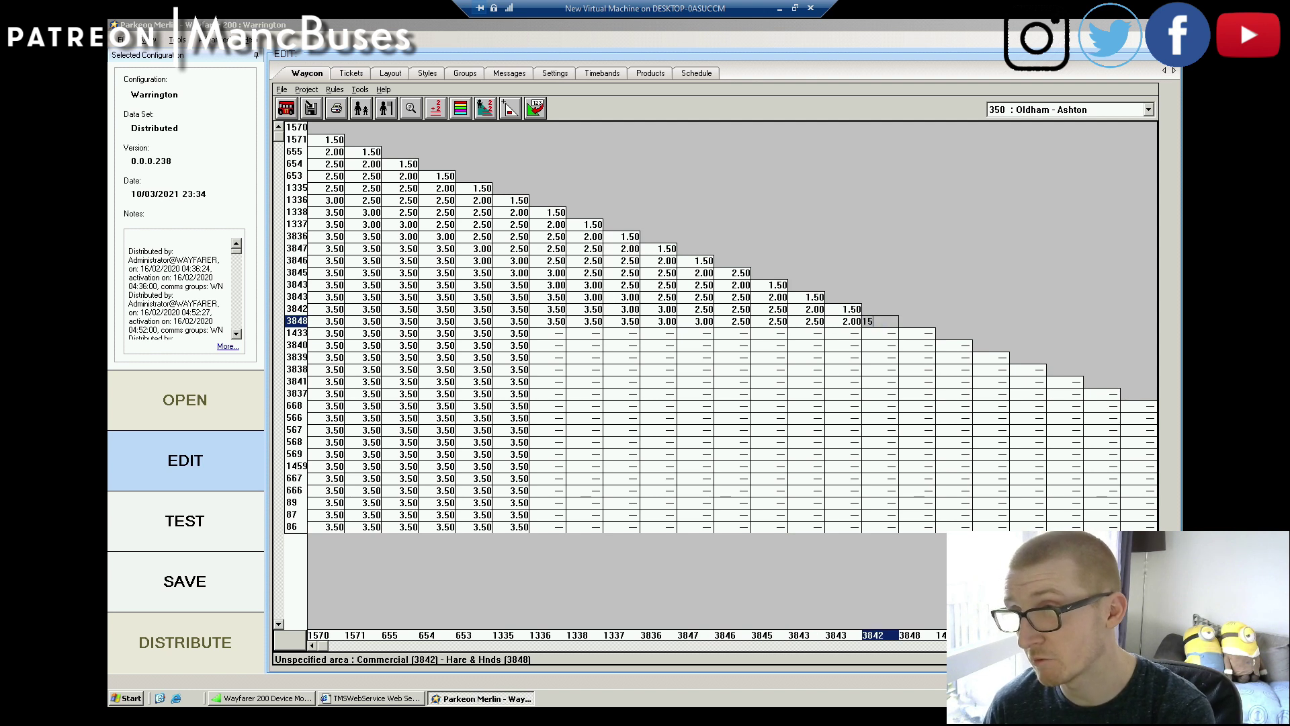
key(Return)
Step: Enter the fares to Grnfld Stn (1433) from stages 1336 through 3848 in order: four 3.50, two 3.00, three 2.50, one 2.00 and one 1.50
text(35)
key(Return)
text(35)
key(Return)
text(35)
key(Return)
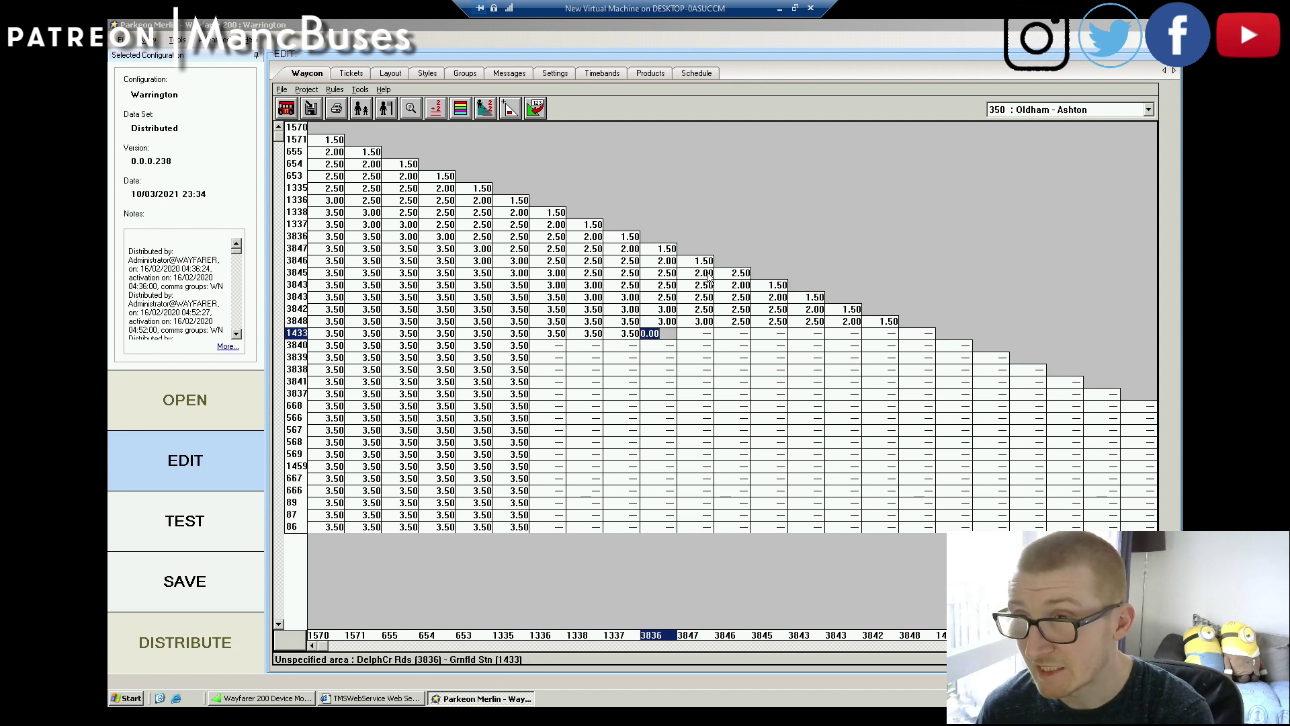
text(35)
key(Return)
text(3.50)
key(Return)
text(25)
key(BackSpace)
key(BackSpace)
text(3 25 25 25 2)
key(Return)
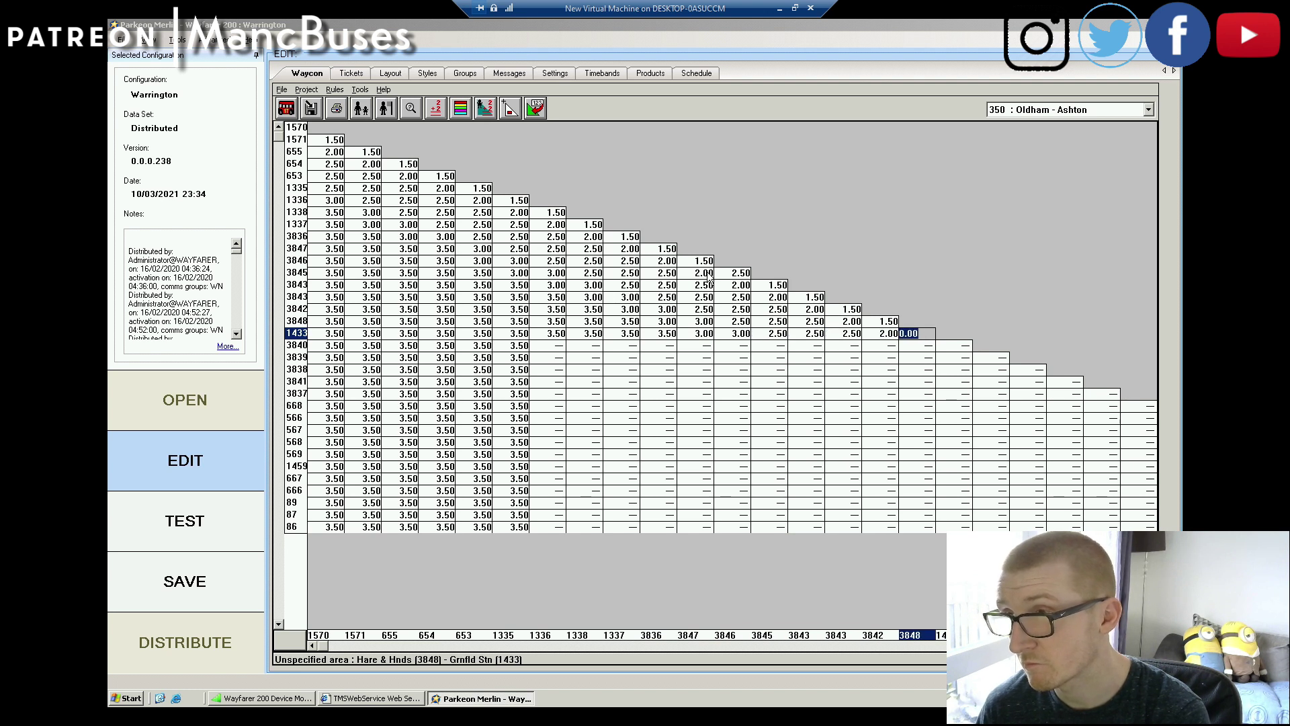
text(15)
key(Return)
Step: Enter the fares to Kingfisher (3840) from stages 1336 through 1433 in order: five 3.50, two 3.00, three 2.50, one 2.00 and one 1.50
text(35)
key(Return)
text(35)
key(Return)
text(35 35 35 3 25)
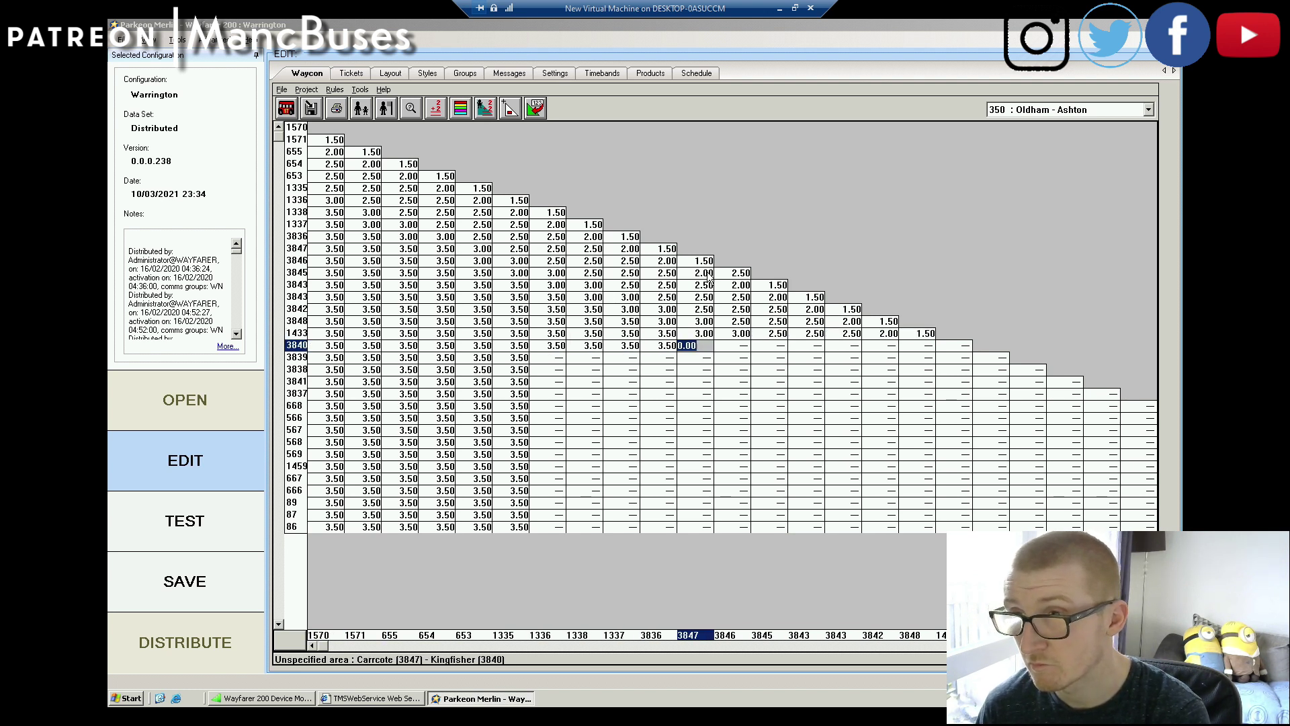
key(Left)
key(Left)
key(Return)
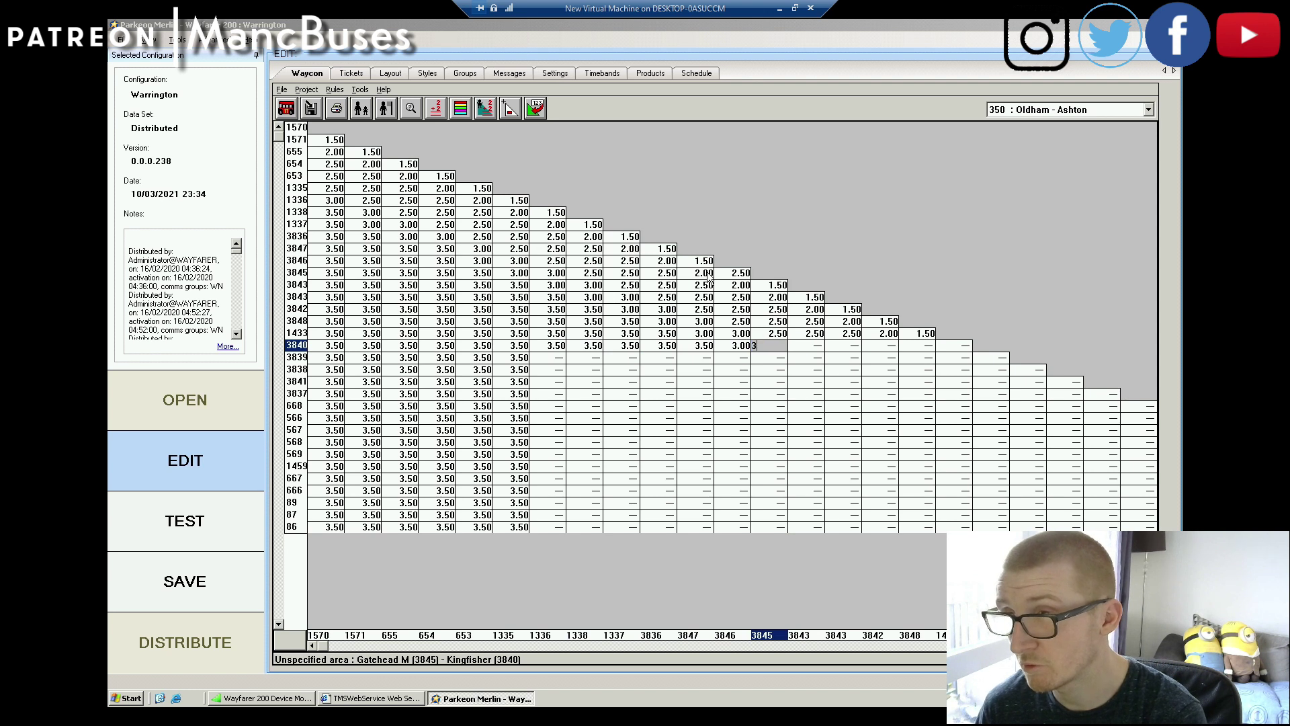
text(3 25 25 25 2 15)
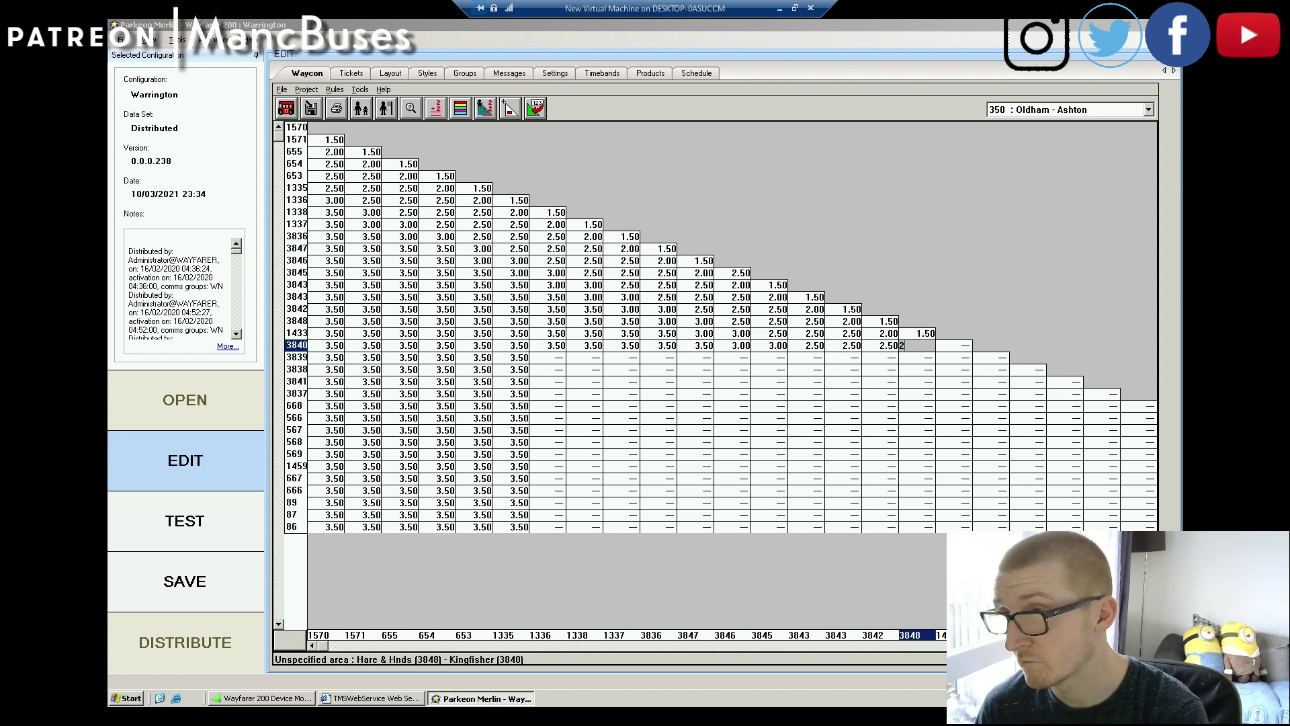
Step: Enter the fares to Kg William (3839) from stages 1336 through 3840 in order: six 3.50, two 3.00, three 2.50, one 2.00 and one 1.50
key(Right)
key(Right)
key(Right)
key(Right)
key(Right)
key(Right)
text(35 2)
key(BackSpace)
text(35 35 35 35 35 3 25)
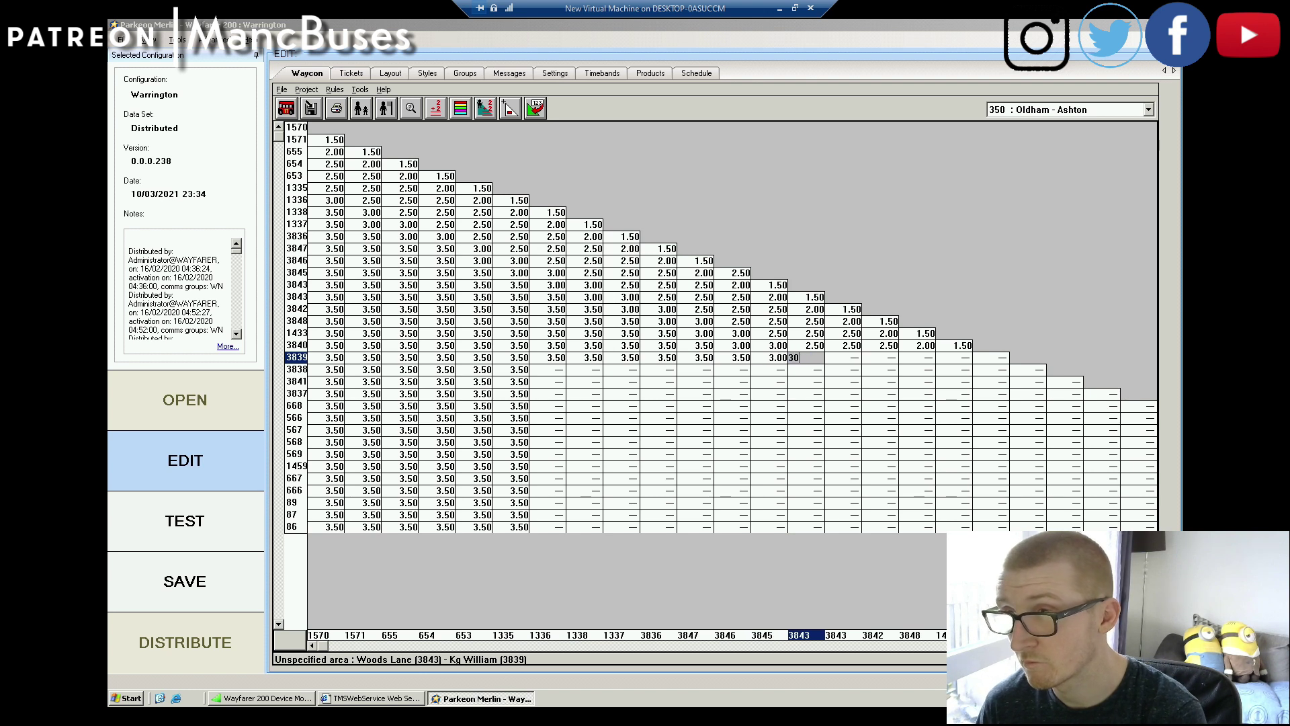
text( 25)
key(Left)
text(25 25 25 2 15)
Step: Enter the fares to stage 3838 from stages 1336 through 3839 in order: seven 3.50, two 3.00, three 2.50, one 2.00 and one 1.50
key(Right)
key(Right)
key(Right)
key(Right)
key(Right)
key(Right)
text(35 35 35 35 35 35 350)
text( 3 3 35 )
text(3)
key(Return)
key(Left)
key(Left)
text(250)
key(Return)
key(Right)
key(Right)
text(250 3 2 15)
Step: Enter the fares to Oak Vw Mill (3841) as eight 3.50, two 3.00, three 2.50, 2.00 and 1.50, plus nine 3.50 and two 3.00 to Dacres (3837)
key(Right)
key(Right)
key(Right)
key(Right)
key(Right)
key(Right)
text(35 35 35 35 35 35 35 35 3 3 25 25 25 2 15 35 35 35 35 35 35 35 35 35 3 25)
Step: Complete the fares to Dacres (3837) from stages 1433 through 3841 in order: 25.00, 2.50, 2.50, 2.00 and 1.50
text(2500)
key(Return)
text(250)
key(Return)
text(250)
key(Return)
text(200)
key(Return)
text(0)
key(Return)
Step: Enter the fares to Hey Fm Est (668) as 3.50 from stages 1336 through Commercial (3842) and 3.00 from Hare & Hnds (3848)
key(Return)
key(Return)
key(Return)
key(Return)
key(Return)
key(Return)
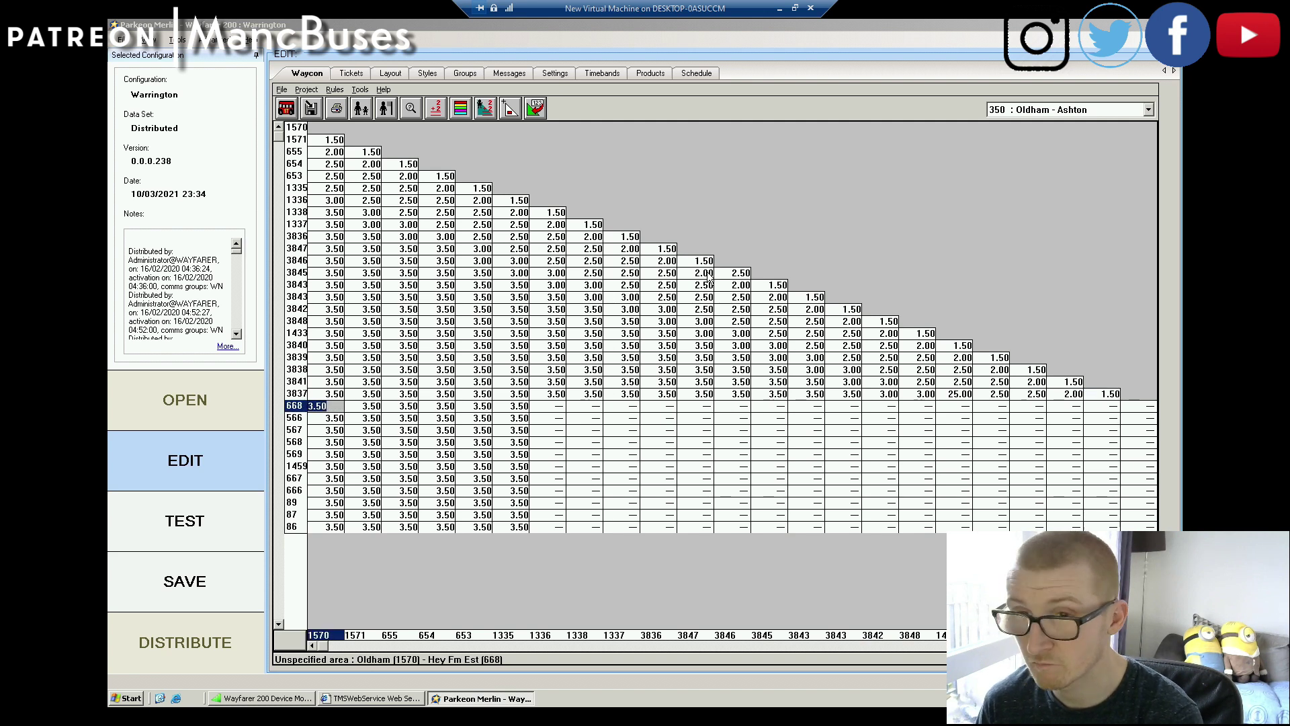
text(350)
key(Return)
text(350)
key(Return)
text(350)
key(Return)
text(350)
key(Return)
text(350)
key(Return)
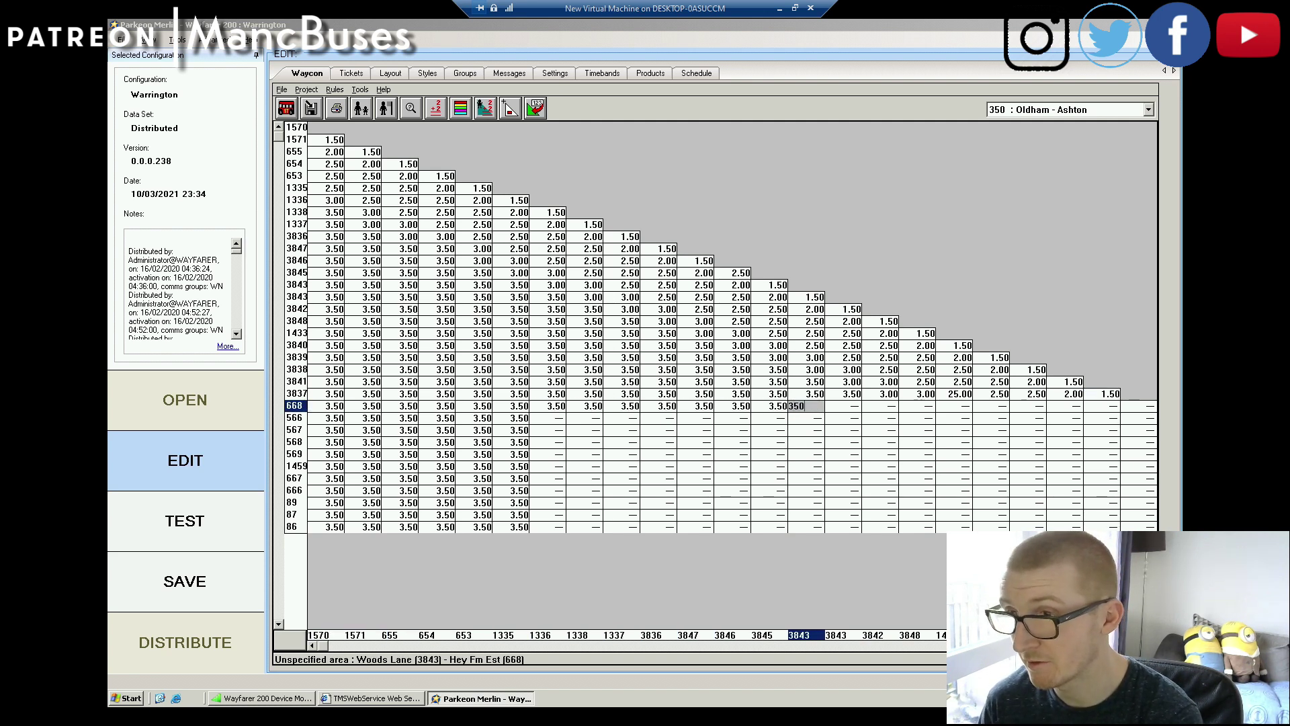
text(350)
key(Return)
text(350)
key(Return)
text(0)
key(Return)
text(300)
key(Return)
Step: Correct the fare from Grnfld Stn (1433) to Dacres (3837) to 2.50 and set its fare to Hey Fm Est (668) to 3.00
key(Up)
key(Up)
key(Down)
text(250)
key(Up)
key(Down)
key(Down)
text(300)
key(Down)
key(Up)
key(Up)
key(Down)
key(Return)
Step: Complete the fares to Hey Fm Est (668) from stages 3840 through 3837 in order: 2.50, 2.50, 2.50, 2.00 and 1.50
text(250)
key(Return)
text(250)
key(Return)
text(250)
key(Return)
text(200)
key(Return)
text(150)
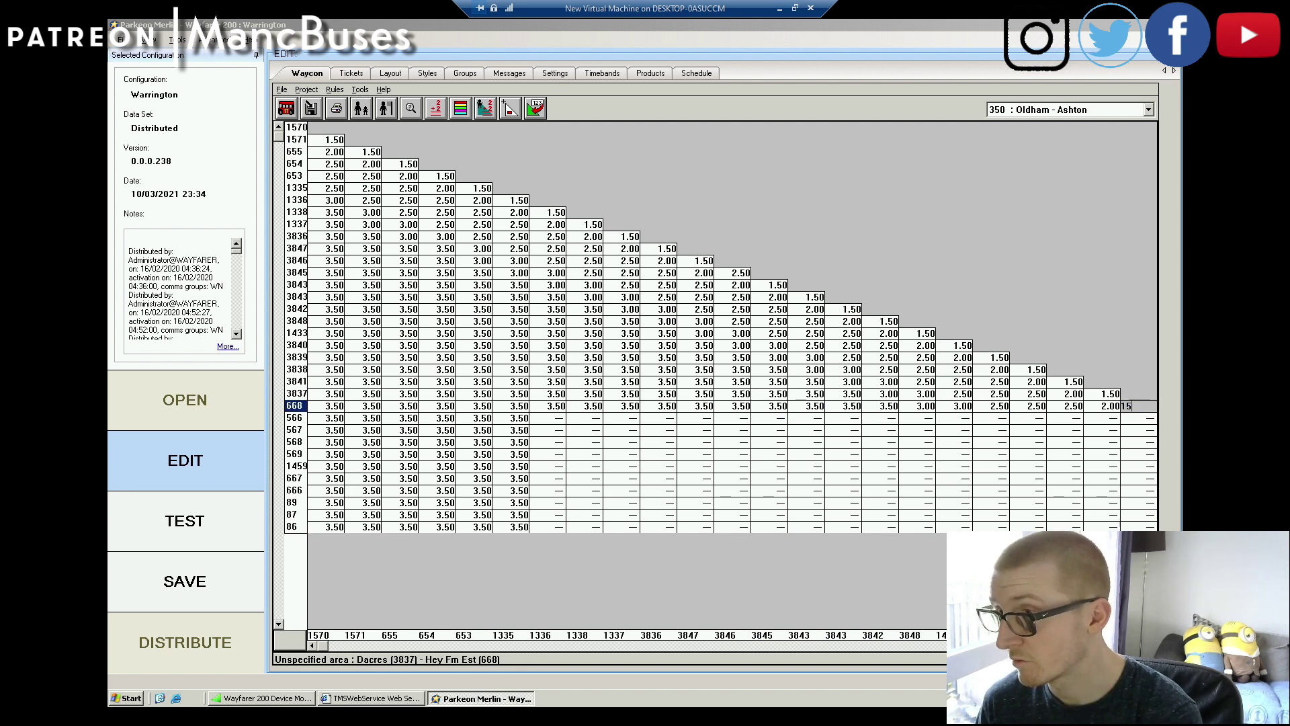
key(Return)
Step: Enter the fares to Winterfd Rd (566) from stages 1336 through 3837 in order: eleven 3.50, two 3.00, three 2.50 and one 2.00
key(Return)
key(Return)
key(Return)
key(Return)
key(Return)
key(Return)
text(300)
key(Return)
text(350 350 350 350 350 350 3)
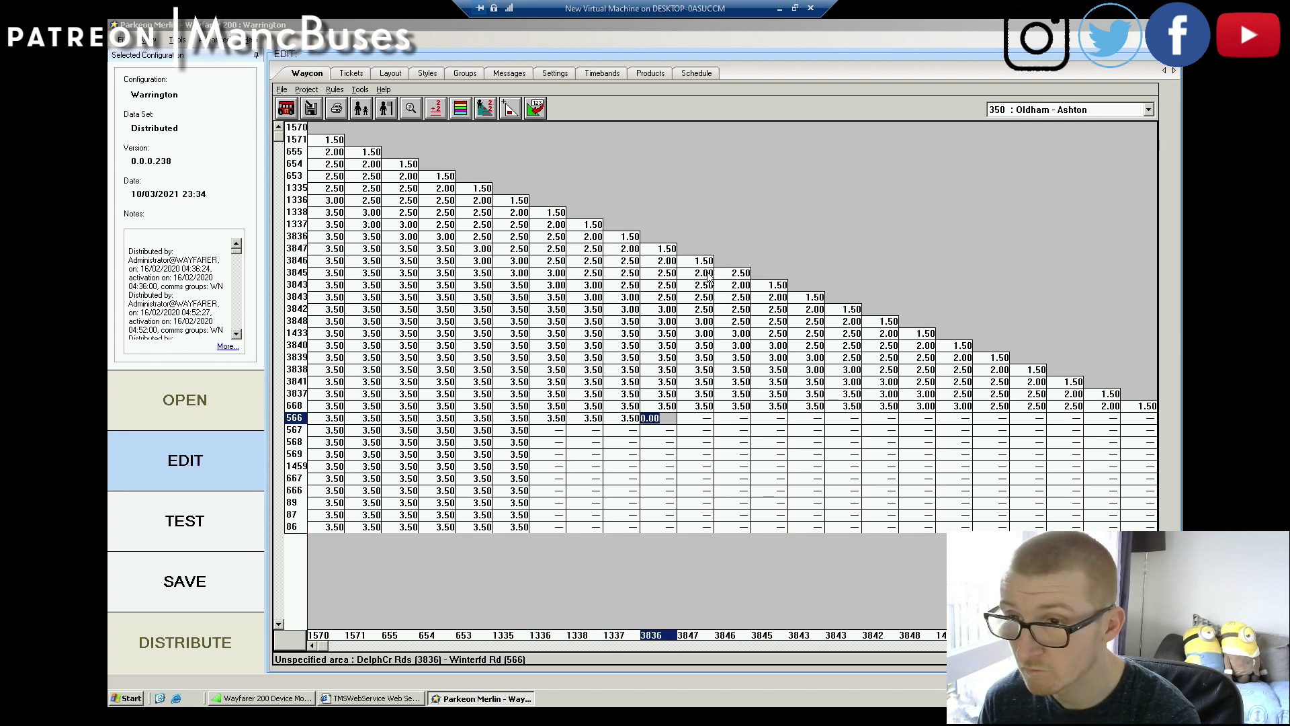
text(50 350 350 350 300 300 )
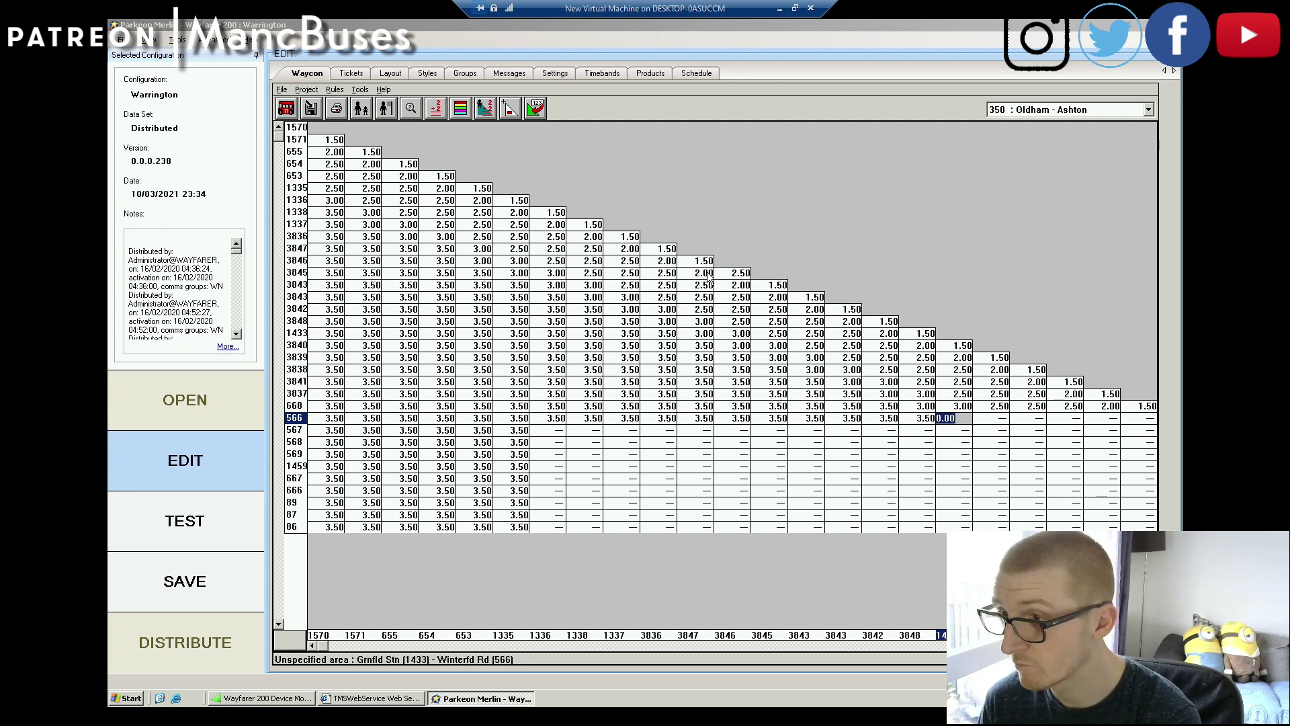
text(250 250 250 200 350 350 350 350 350 350 )
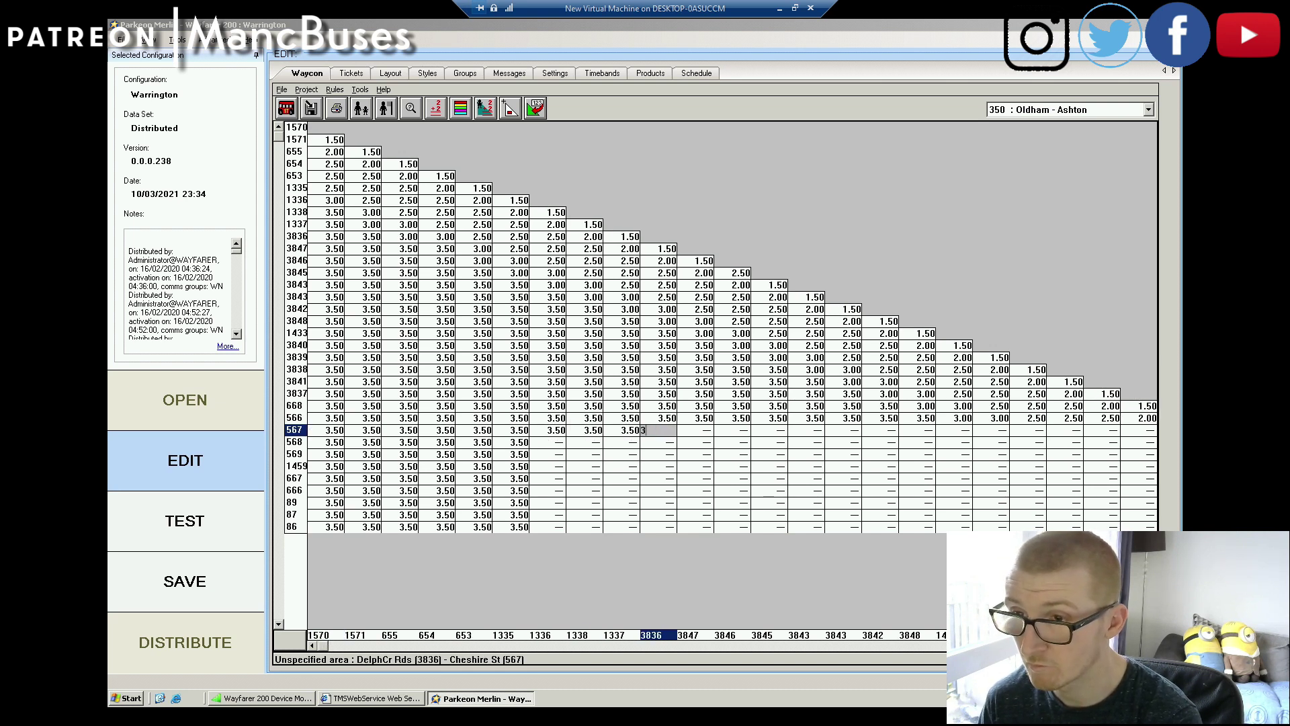
Step: Fill the Cheshire St (567) row from stages 1336 through 3837 in order: twelve 3.50, two 3.00 and three 2.50 fares
text(350)
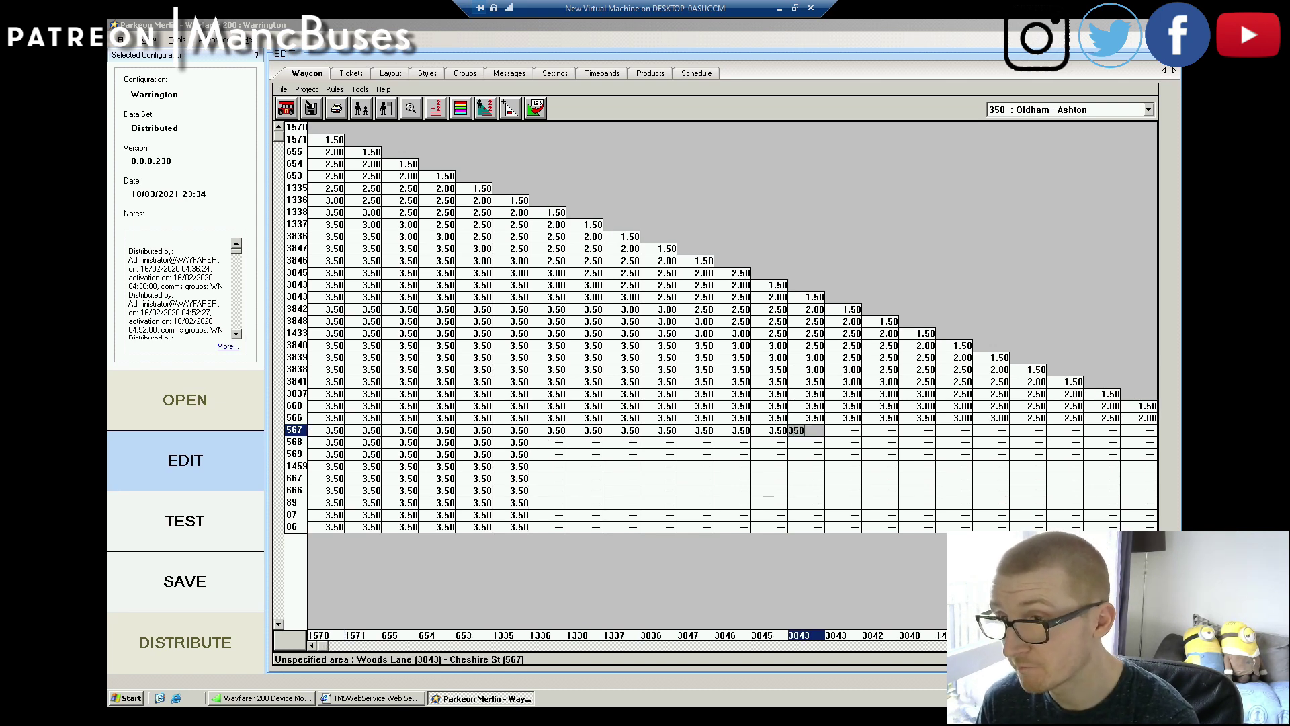
text( 350 350 350 350 350 300 25)
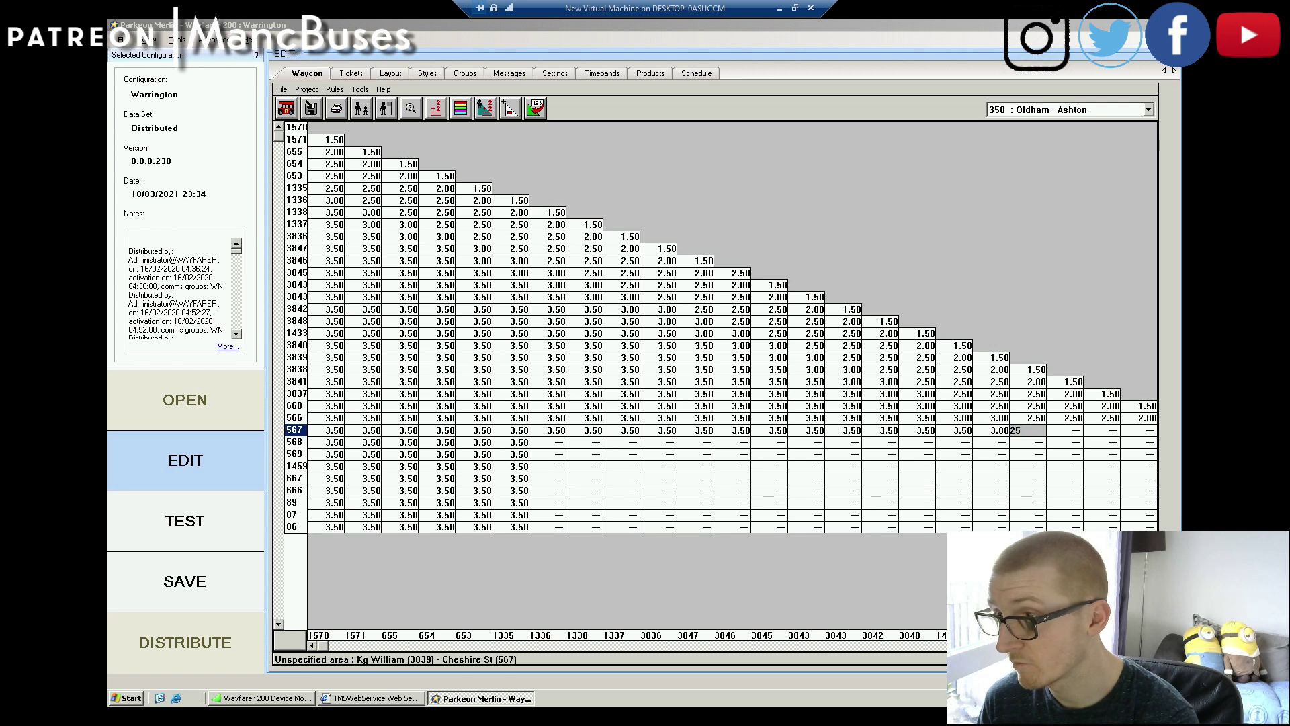
text(00 250 250)
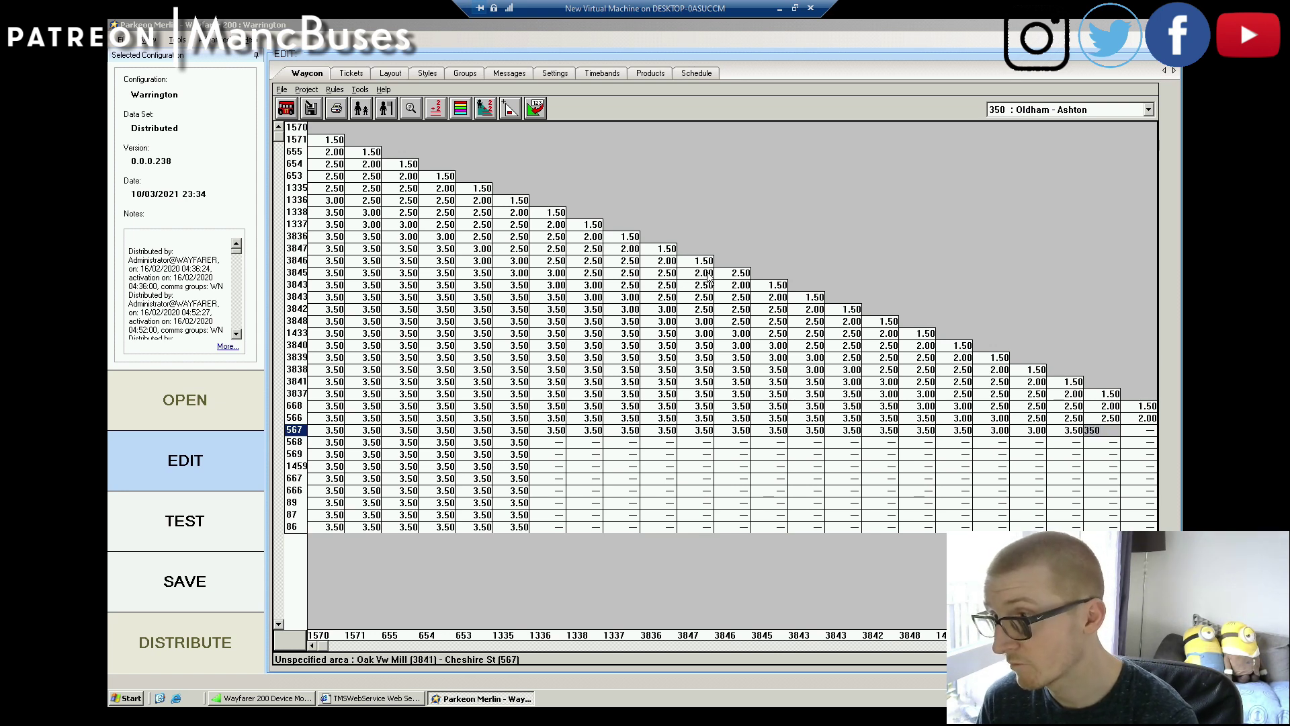
key(Return)
text(32)
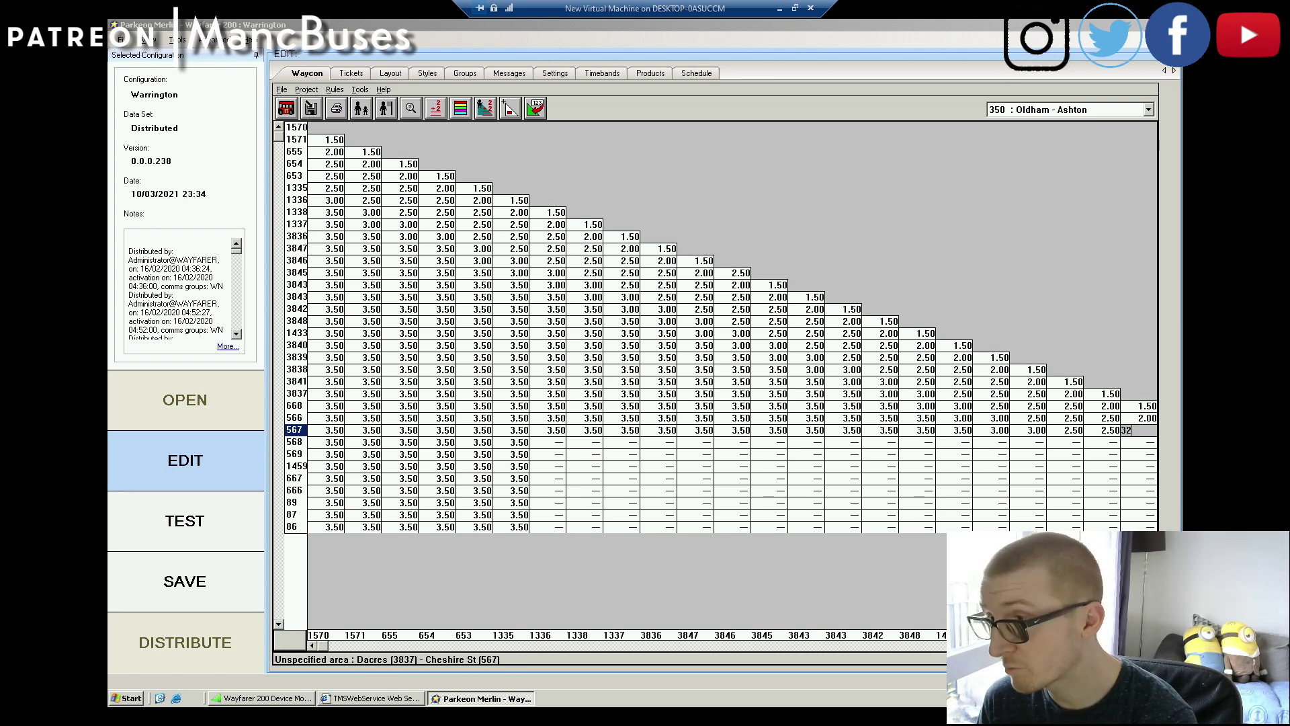
text(50)
key(Return)
Step: Enter 3.50 fares to Mossley Stn (568) from stages 1336 through Gatehead M (3845)
key(Return)
key(Return)
key(Return)
key(Return)
key(Return)
key(Return)
text(350)
key(Return)
text(350)
key(Return)
text(350 350 350 350 350 350 350 3)
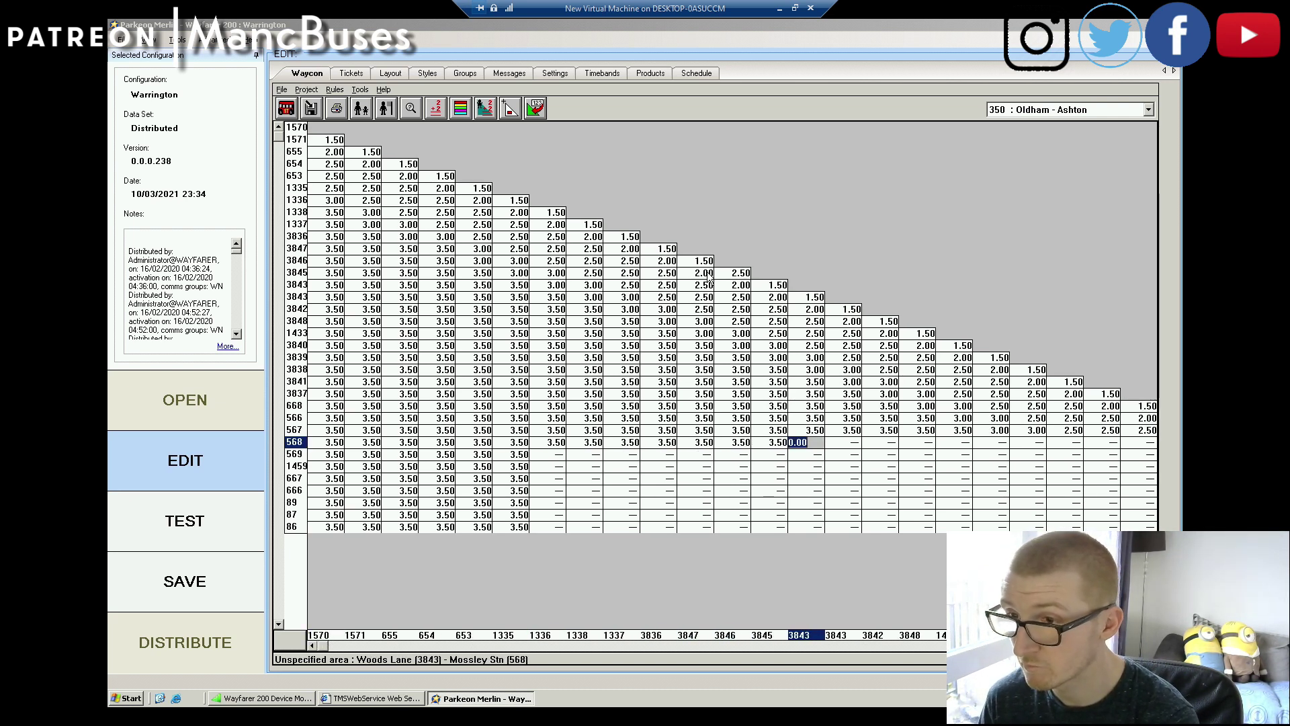
Step: Complete the Mossley Stn (568) row from Woods Lane (3843) onward: six 3.50, two 3.00, three 2.50, one 2.00 and one 1.50
text(50)
key(Return)
text(350)
key(Return)
text(3.50)
key(Return)
text(350 300 300 250 250 250)
key(Return)
Step: Fill the Brookbottom (569) row from stages 1336 through 568: fourteen 3.50, two 3.00, three 2.50, one 2.00 and one 1.50
text(350)
key(Return)
text(350)
key(Return)
text(350)
key(Return)
text(350 350 350 350 350 350 350 350 350 350)
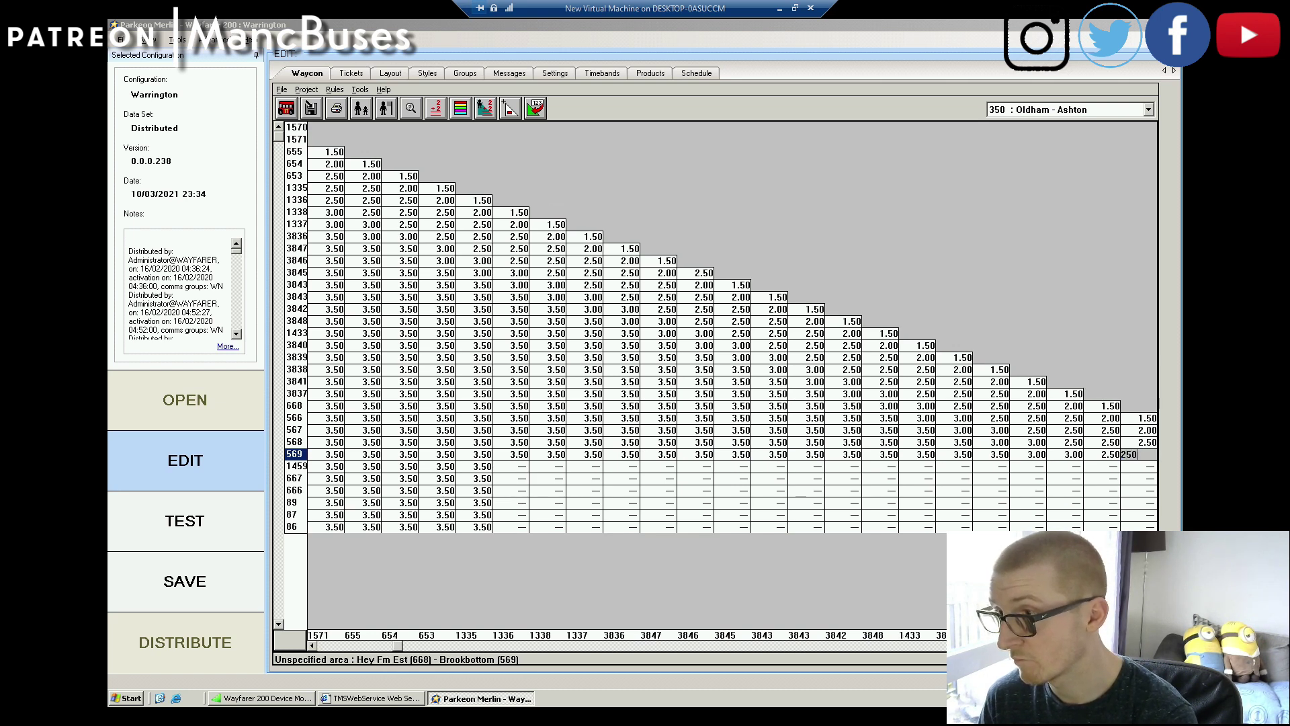
text( 350 300 300 250 250)
key(Return)
text(200)
key(Return)
Step: Fill the B'dcarr La (1459) row from stages 1336 through 569: fifteen 3.50, two 3.00, three 2.50, one 2.00 and one 1.50
text(350 350 350 350 350 350)
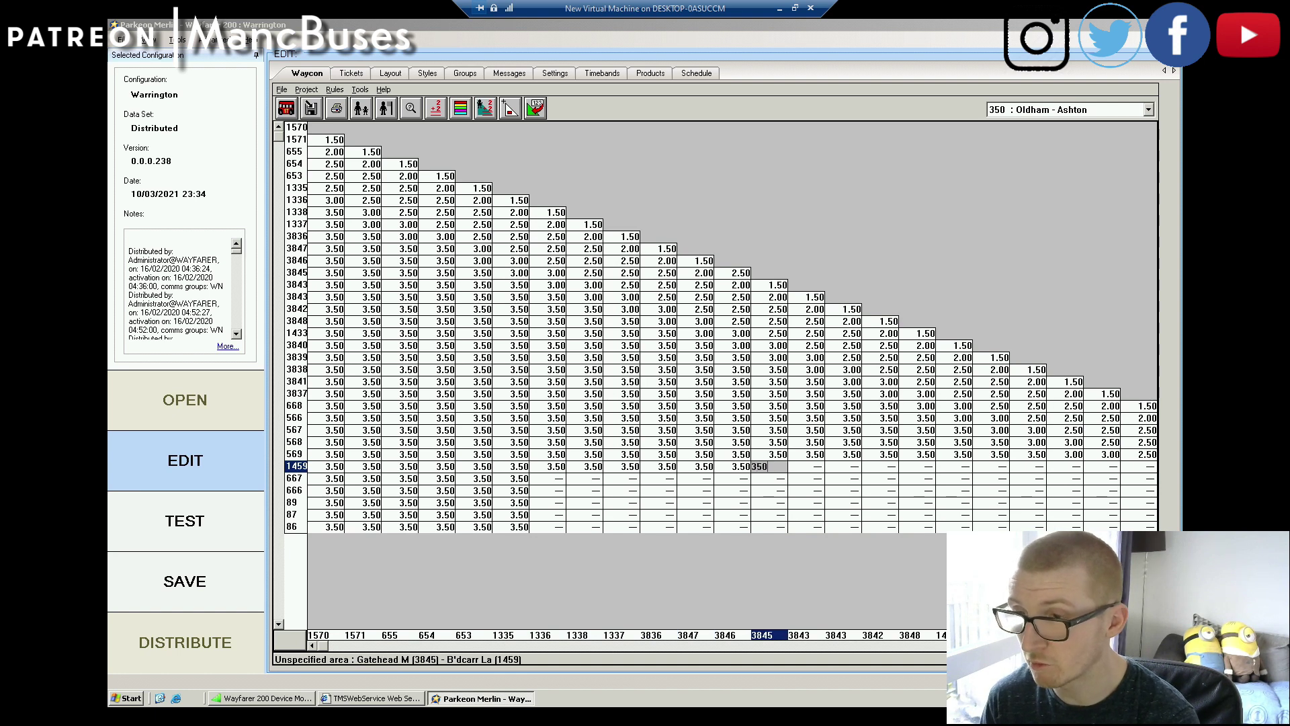
text( 350 350 350 350 350 350 350 35 3)
key(Left)
key(Left)
text(350)
key(Return)
key(Right)
key(Right)
text(350)
key(Return)
text(300 300 250 250 250)
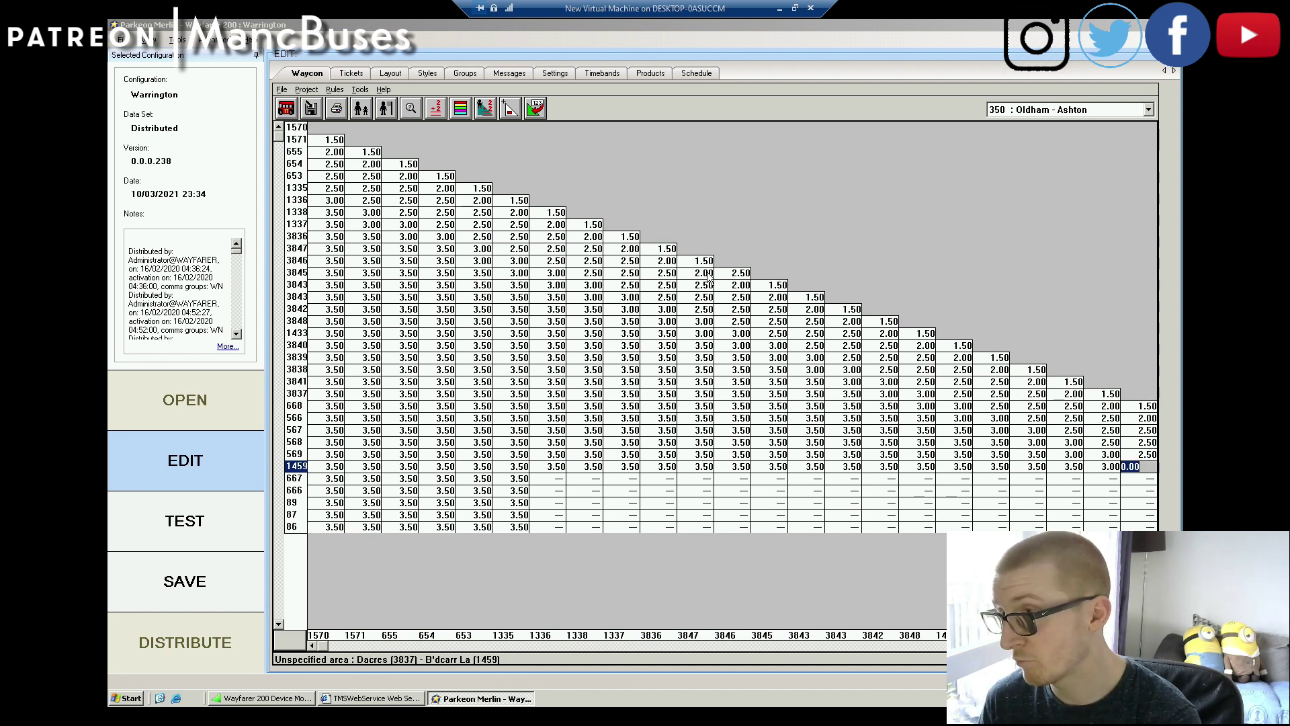
key(Return)
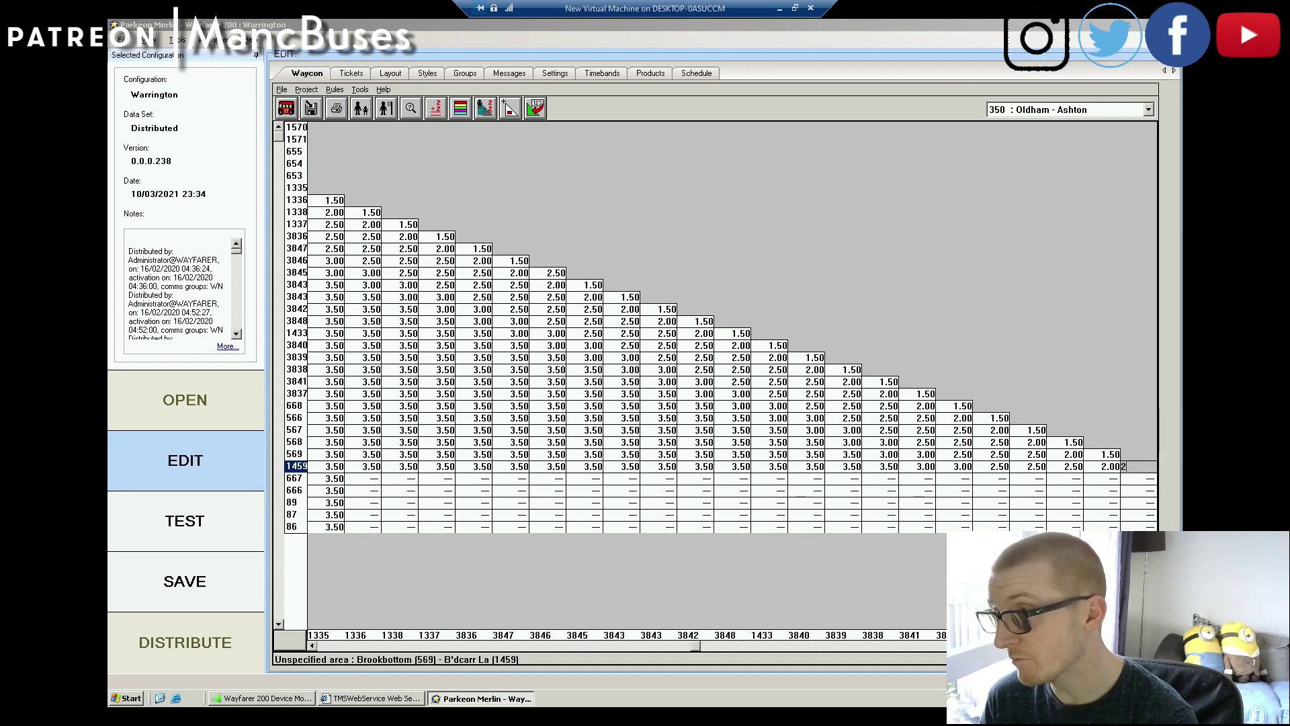
key(Return)
Step: Fill the Junction (667) row from stages 1336 through 1459: sixteen 3.50, two 3.00, three 2.50, one 2.00 and one 1.50
key(Right)
key(Right)
key(Right)
key(Right)
key(Right)
key(Right)
text(350 350 350 350 350 350 350 350 350 350 350 3)
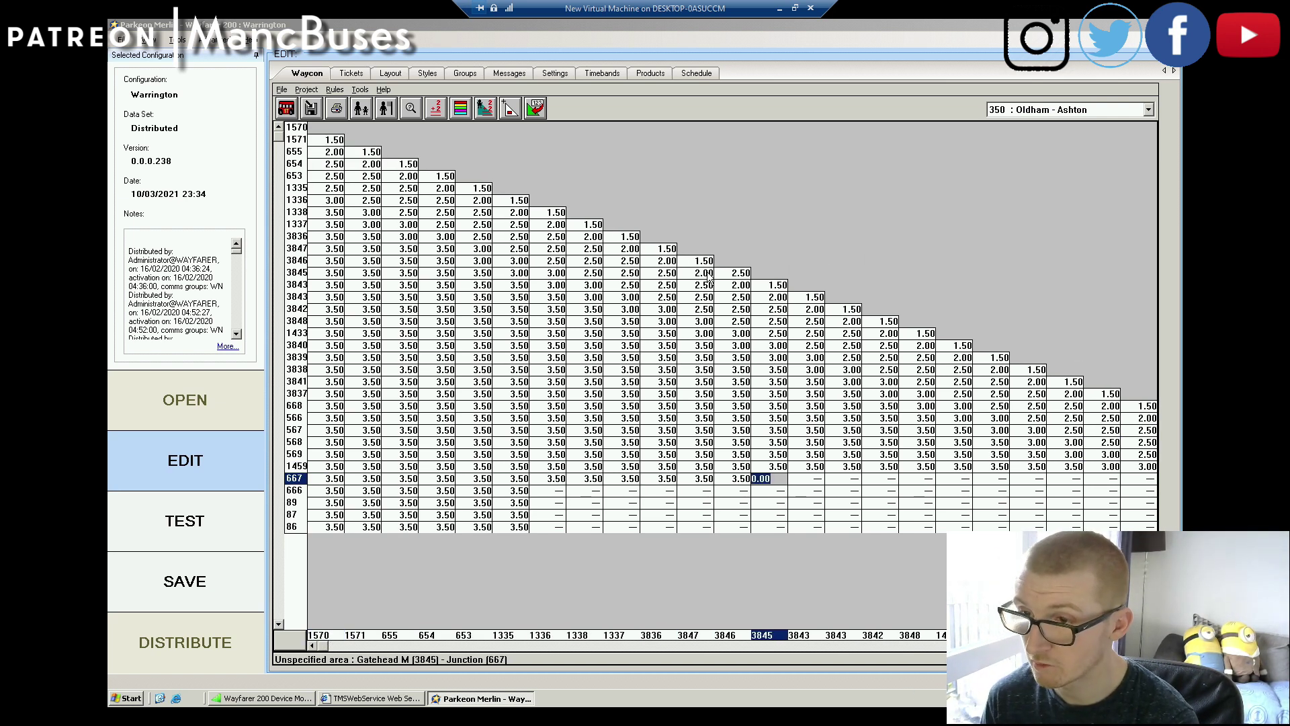
text(5)
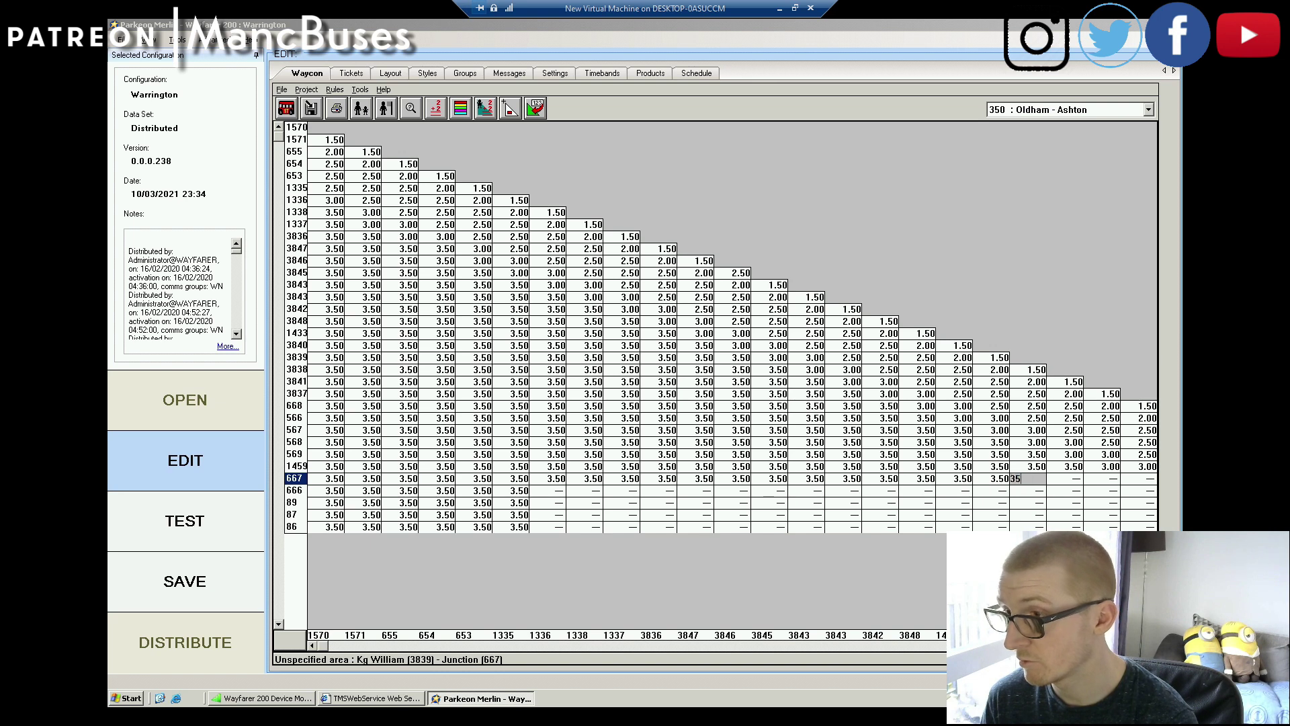
text(0 350 350 350 350 300 300 250 250 )
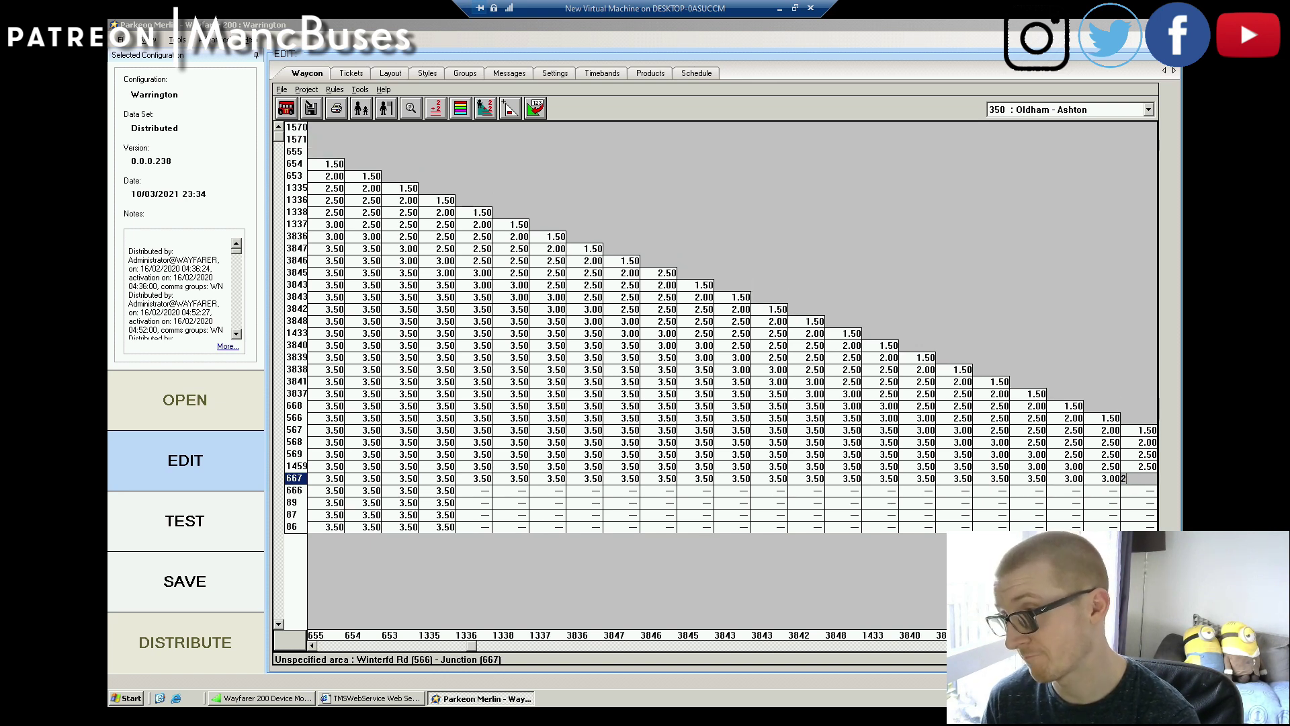
text(300)
key(Return)
Step: Enter 3.50 fares to Barracks (666) from stages 1336 through Kg William (3839)
text(350)
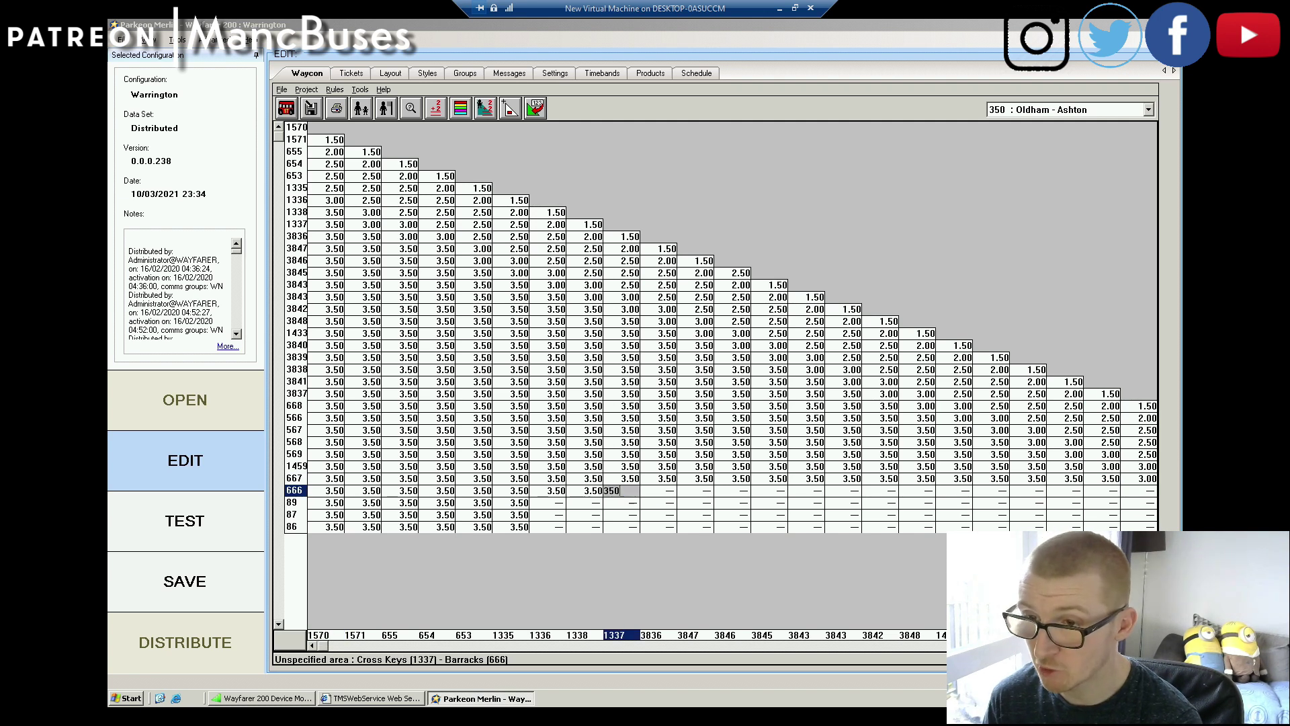
text( 350 350 350 350 350 350 350 350 350 350 350)
key(Return)
text(350)
key(Return)
text(350)
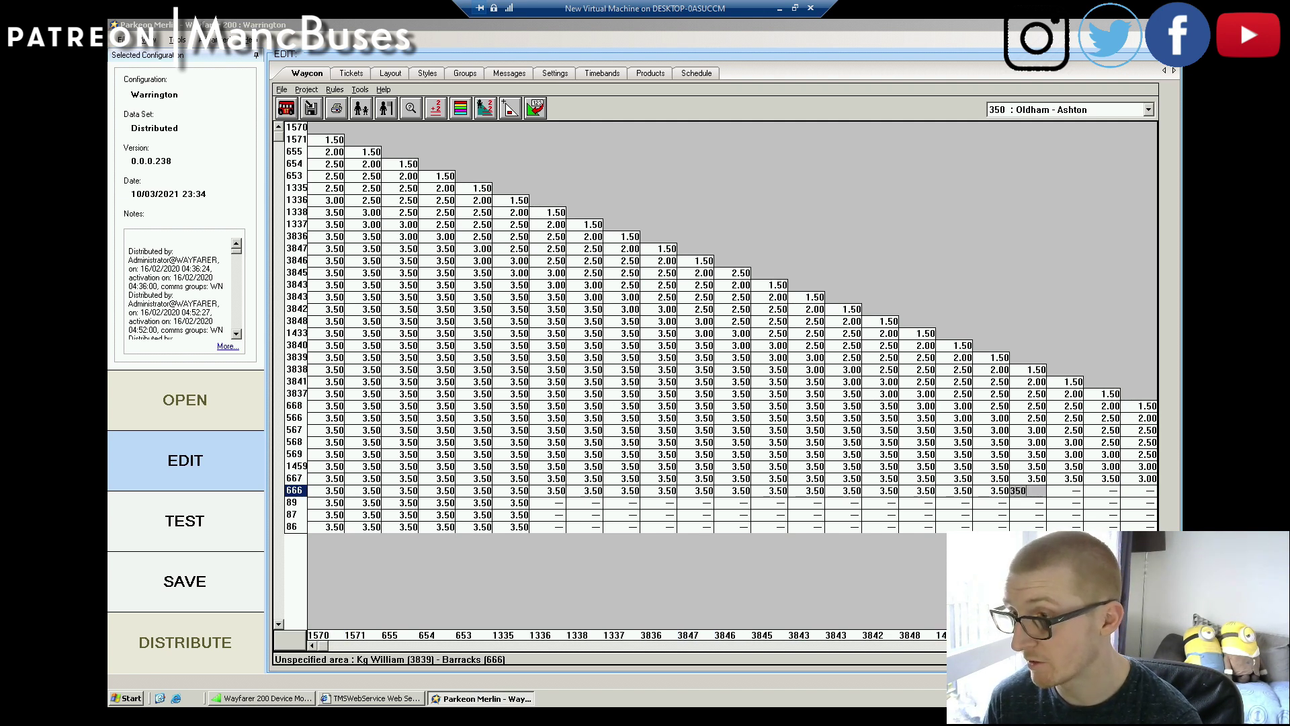
key(Return)
Step: Complete the Barracks (666) row from stages 3838 through 667: three 3.50, two 3.00, three 2.50, one 2.00 and one 1.50
text(300 300 250 250 )
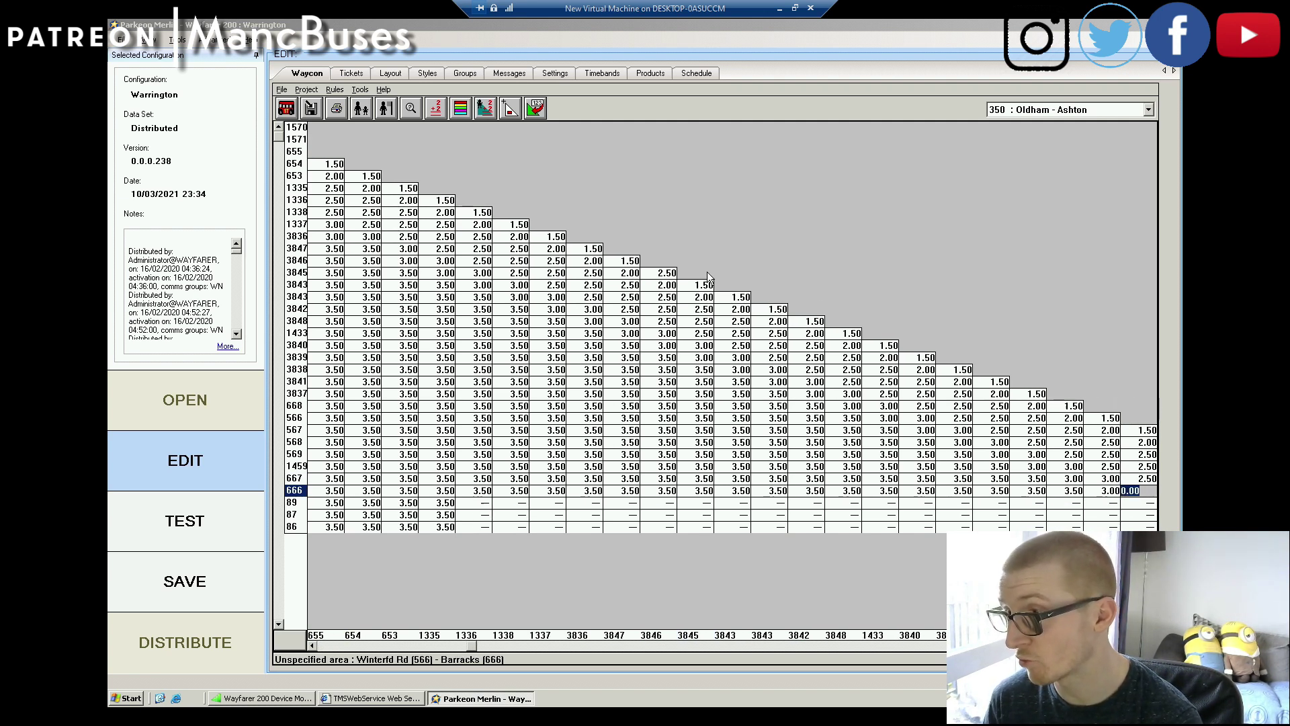
text(250)
key(Return)
text(200)
key(Return)
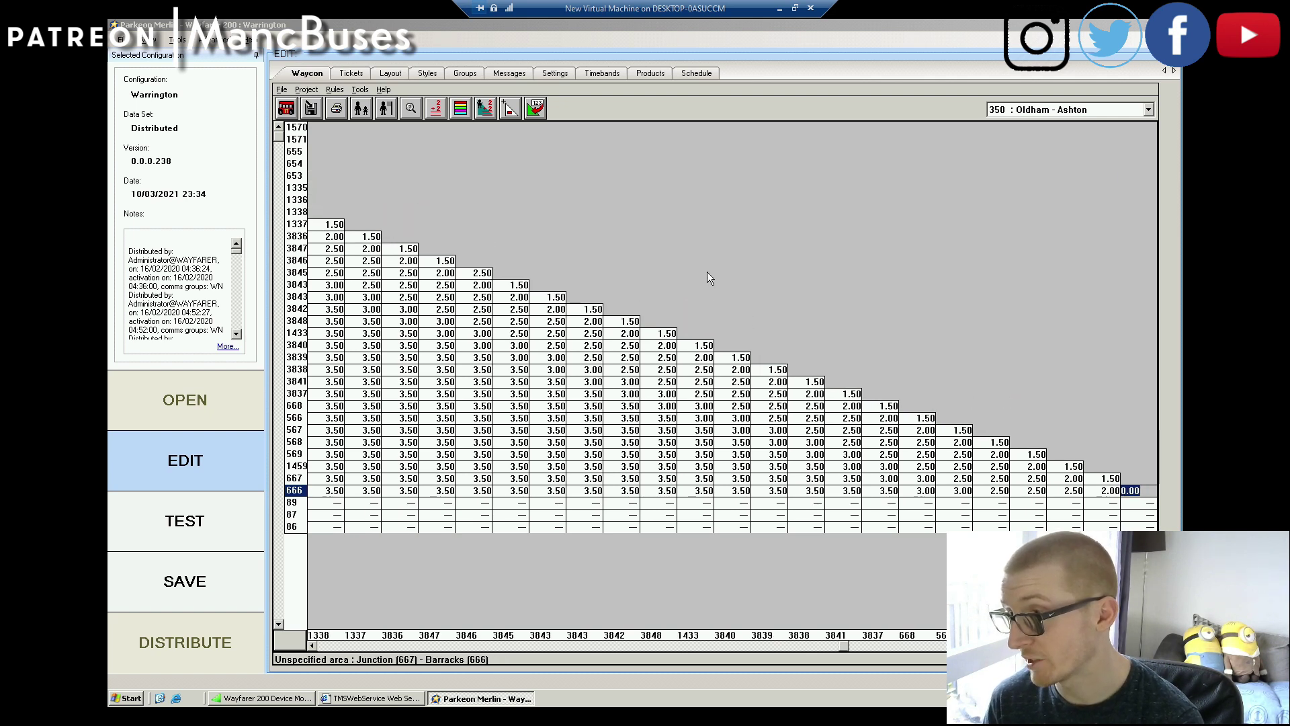
text(150)
key(Return)
Step: Enter 3.50 fares to Tameside GH (89) from stages 1336 through Hey Fm Est (668)
key(Return)
key(Return)
key(Return)
key(Return)
key(Return)
key(Return)
text(300 350 350 350 350 350 350 350 350 35)
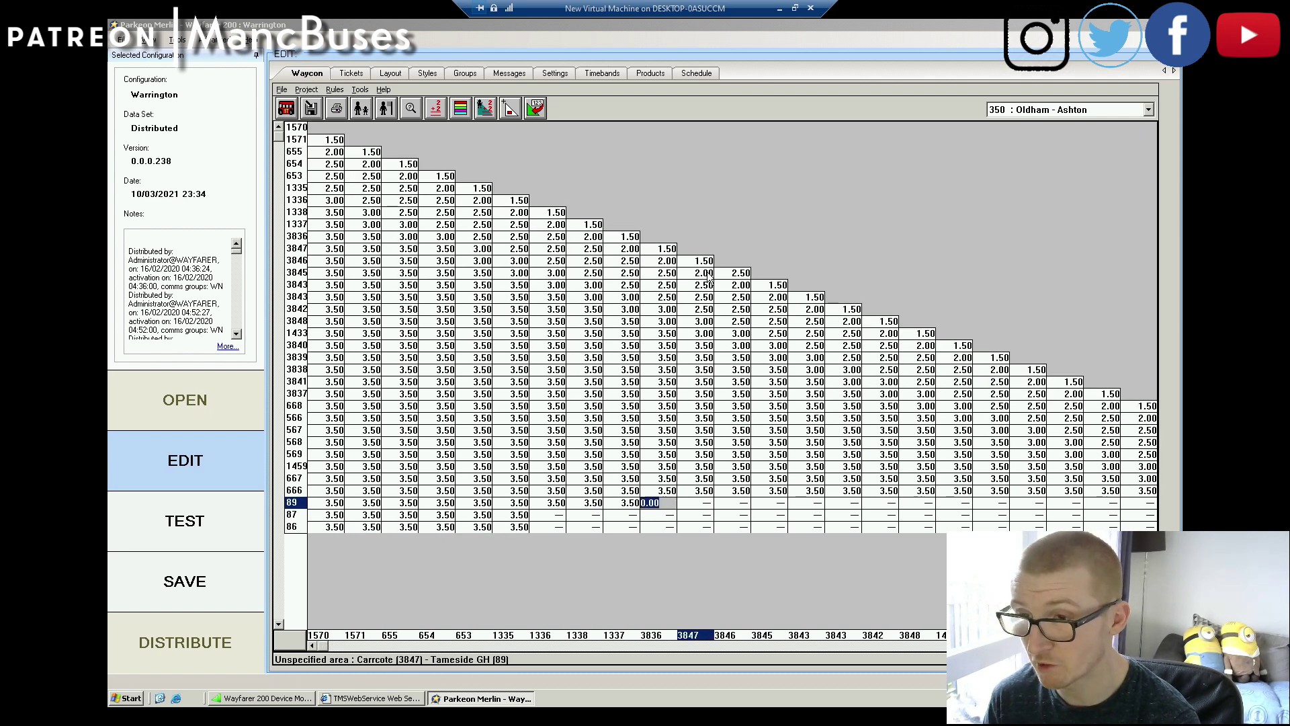
text(0 350 350 350 350 )
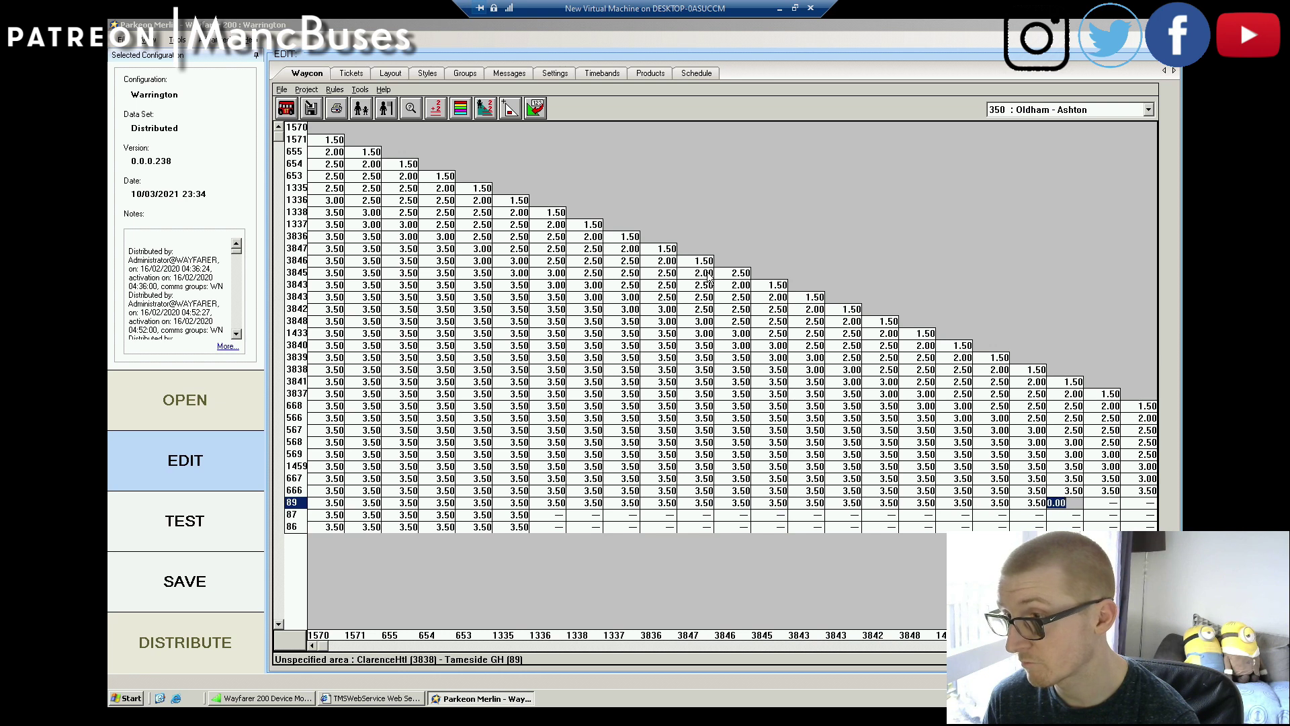
text(350)
key(Return)
text(350)
key(Return)
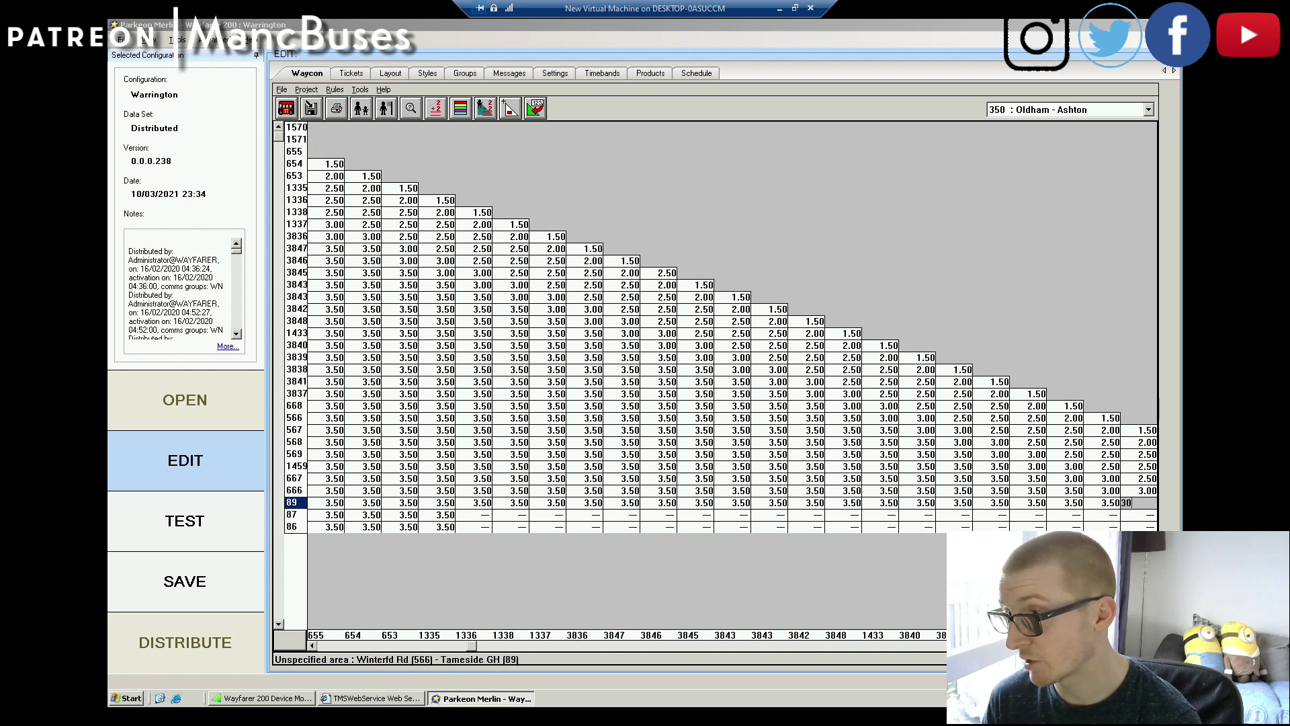
Step: Complete the Tameside GH (89) row from stages 566 through 666: two 3.00, three 2.50, one 2.00 and one 1.50
text(300)
key(Return)
text(300)
key(Return)
text(2.50)
key(Return)
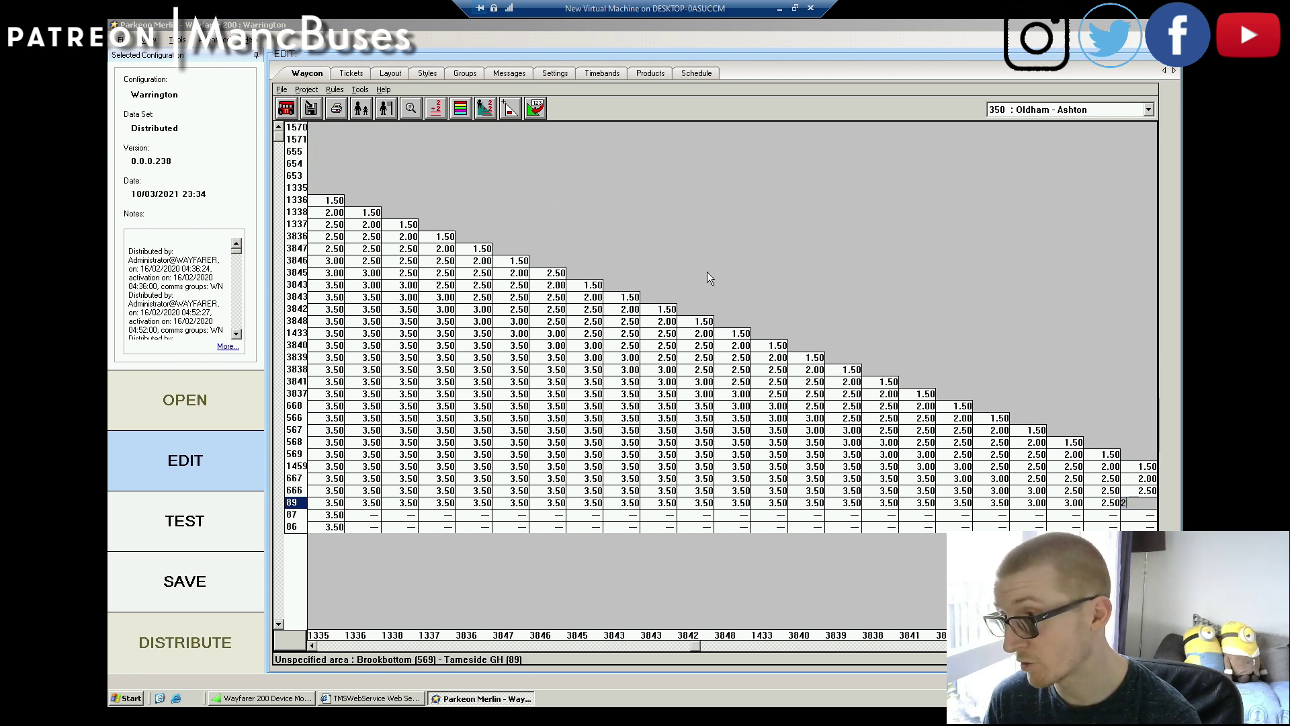
text(250)
key(Return)
text(250)
key(Return)
text(50)
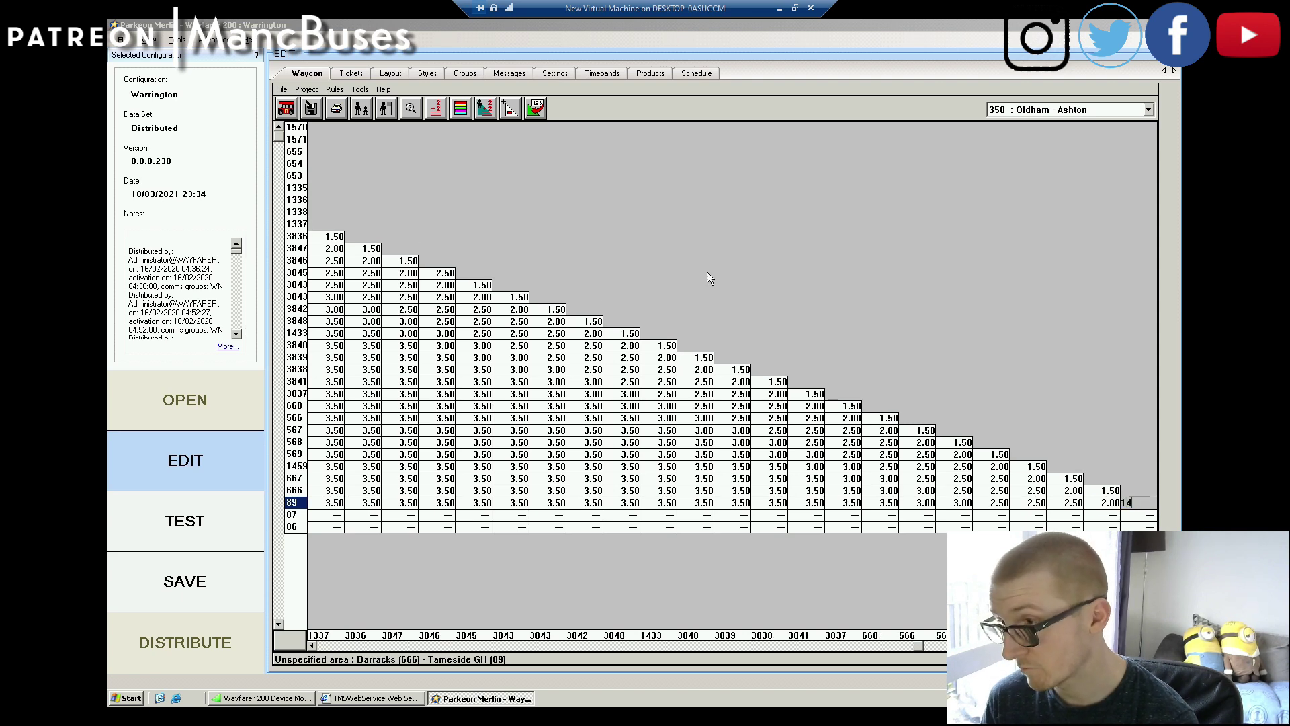
key(Return)
Step: Fill the Albion Mkt (87) row from stages 1336 through 89: nineteen 3.50, two 3.00, three 2.50, one 2.00 and one 1.50
text(350 350 350 350 350 350 350 350 350 350 350 350 350 350 350 350 350 350 350 3)
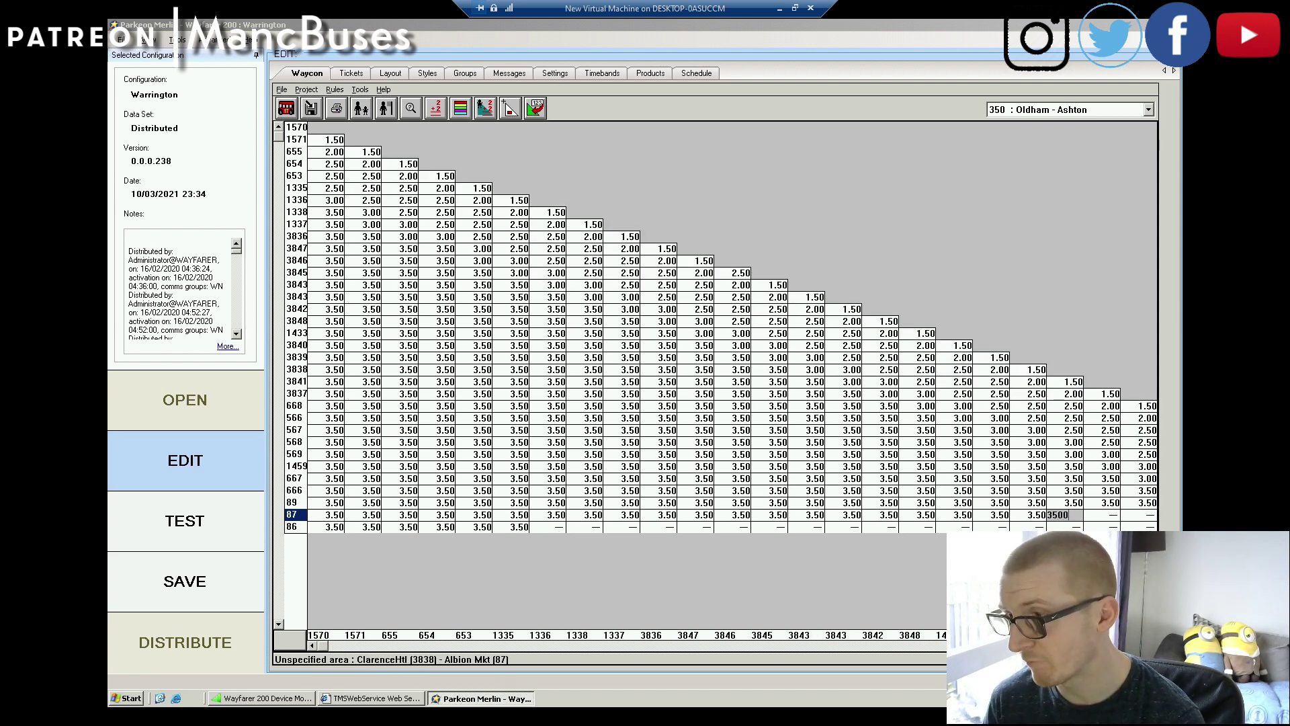
text(350 350 350 300 3)
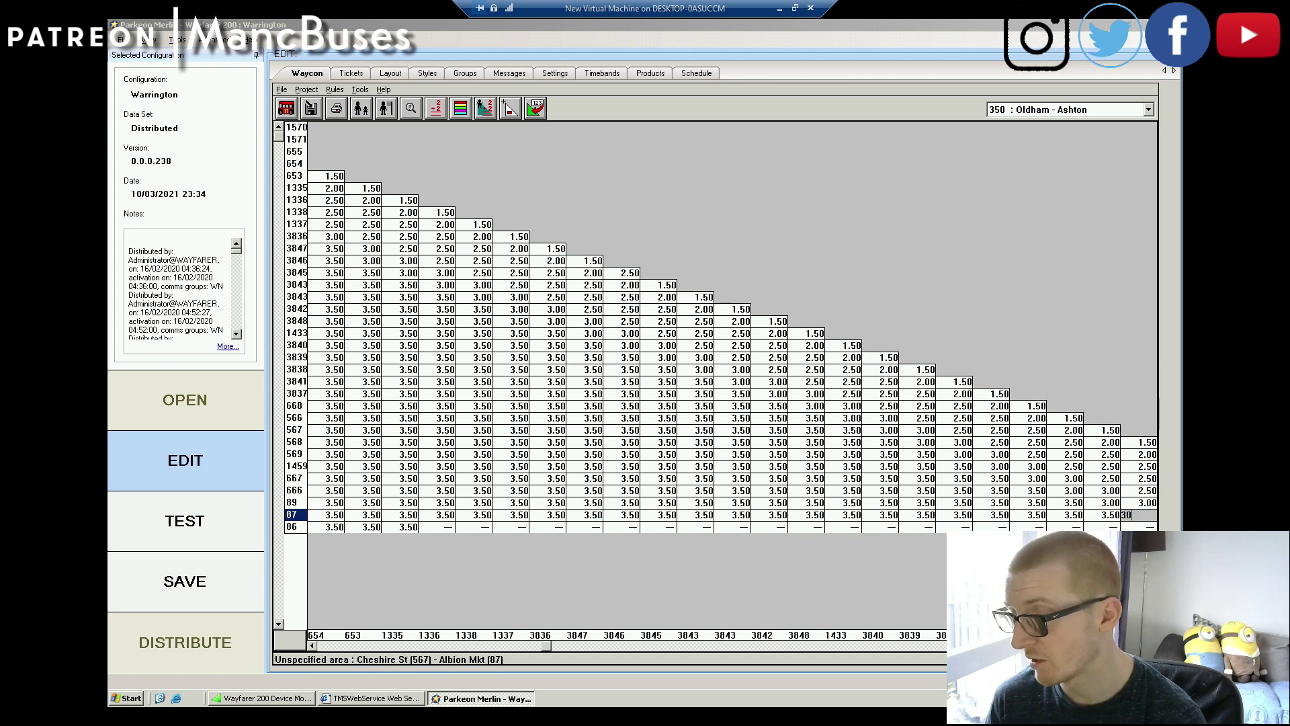
text(00 250 250 250 20)
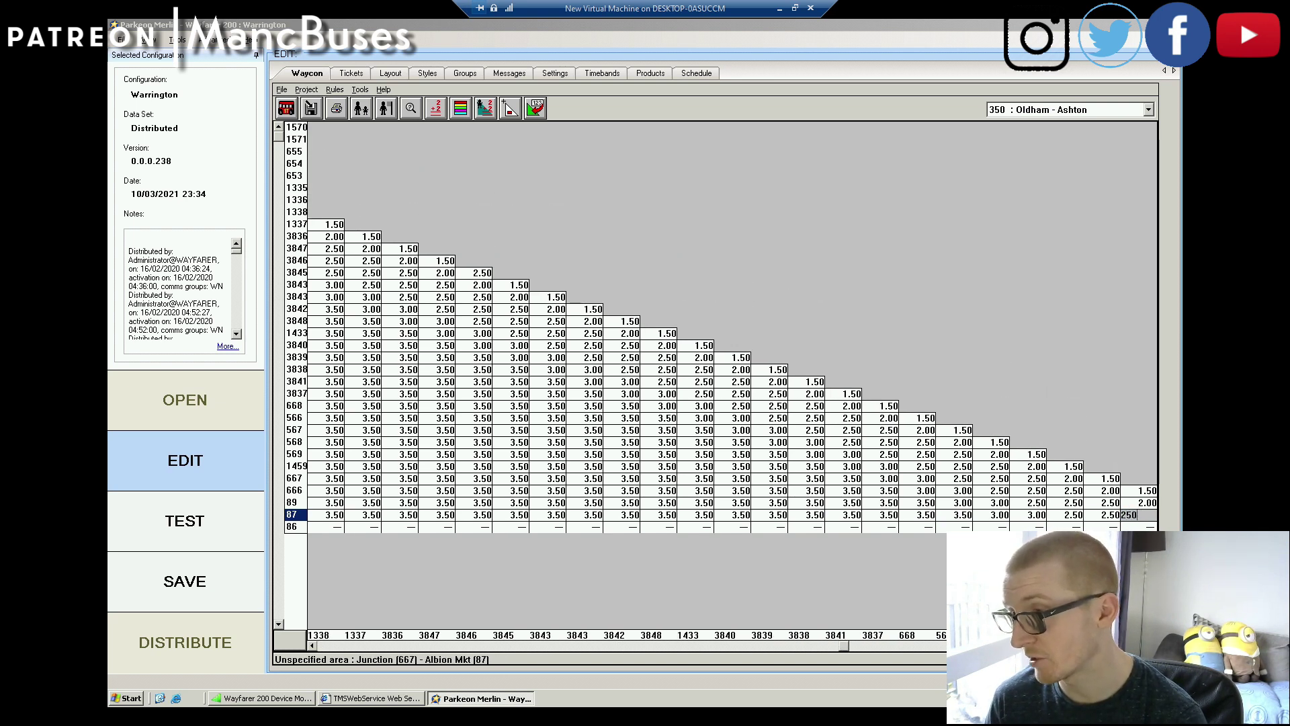
text(0 150 350 350 350 350 350 350 350 350 350 350 350 350 3)
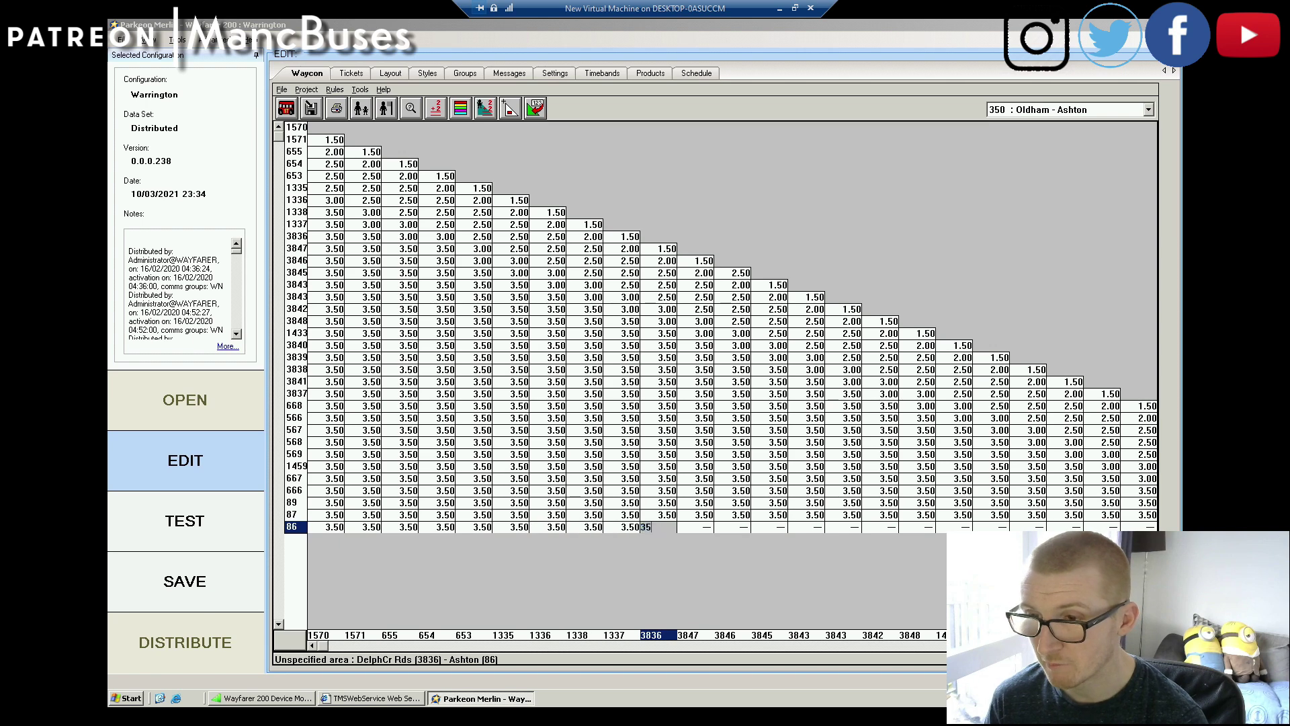
Step: Enter 3.50 fares to Ashton (86) from all remaining stages through Cheshire St (567)
text(50 350 350 350 350 350 350 35)
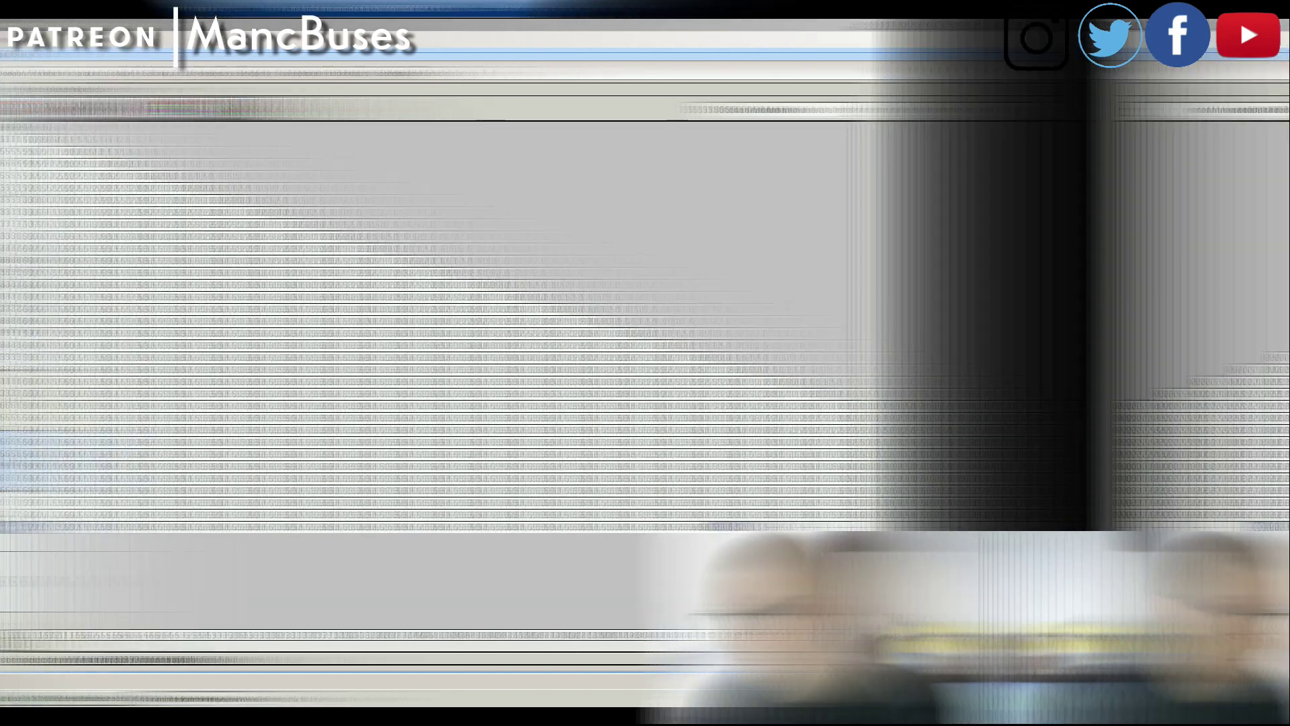
text(0 350 350)
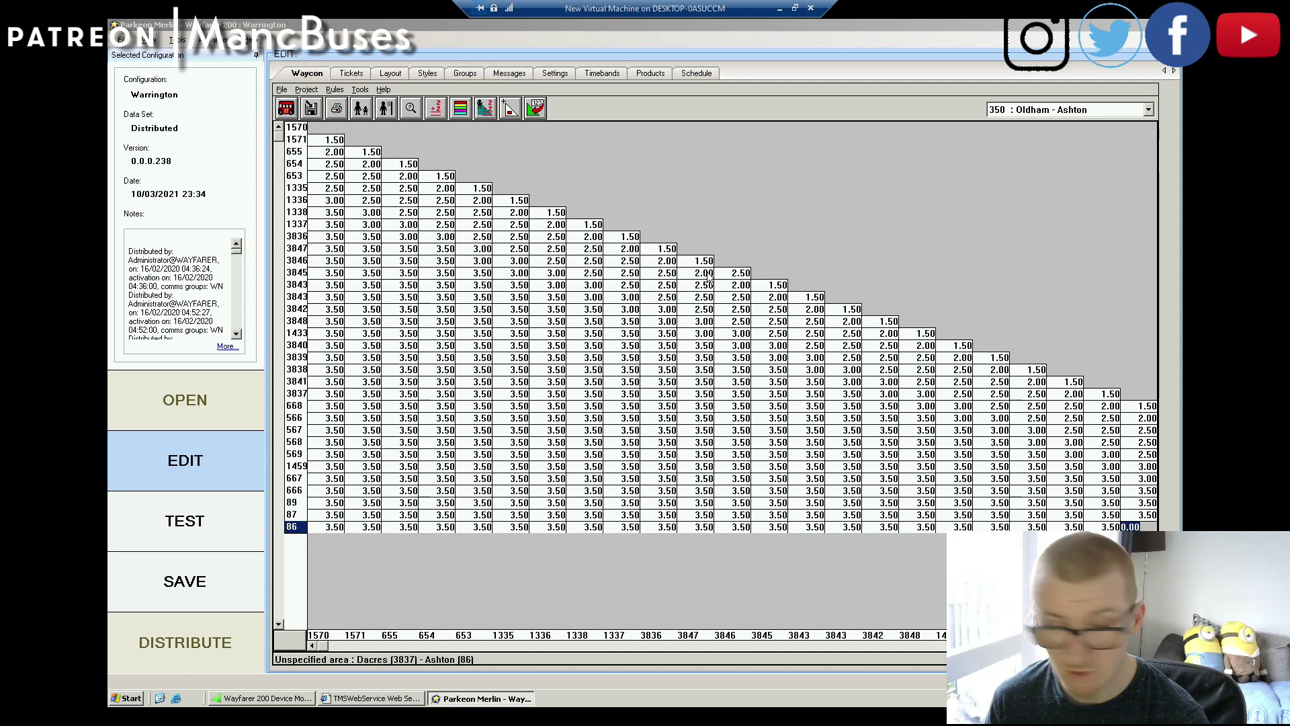
text(3.50)
key(Return)
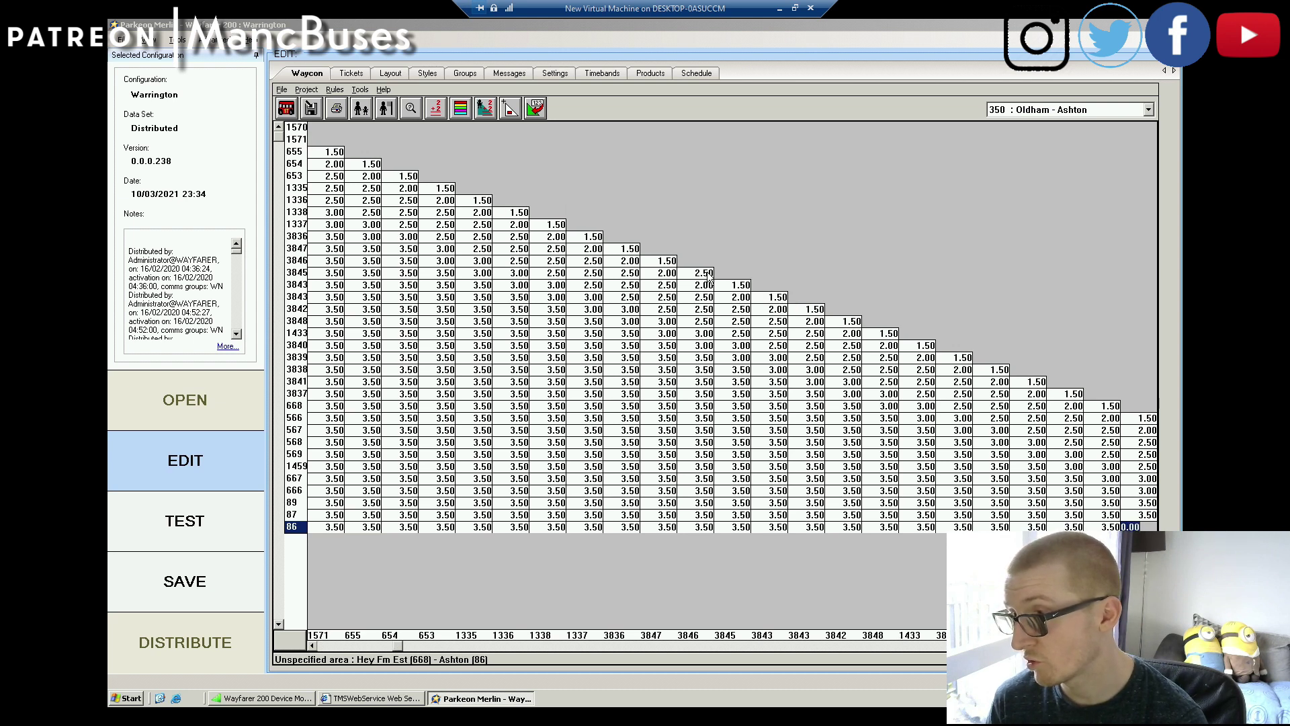
text(350)
key(Return)
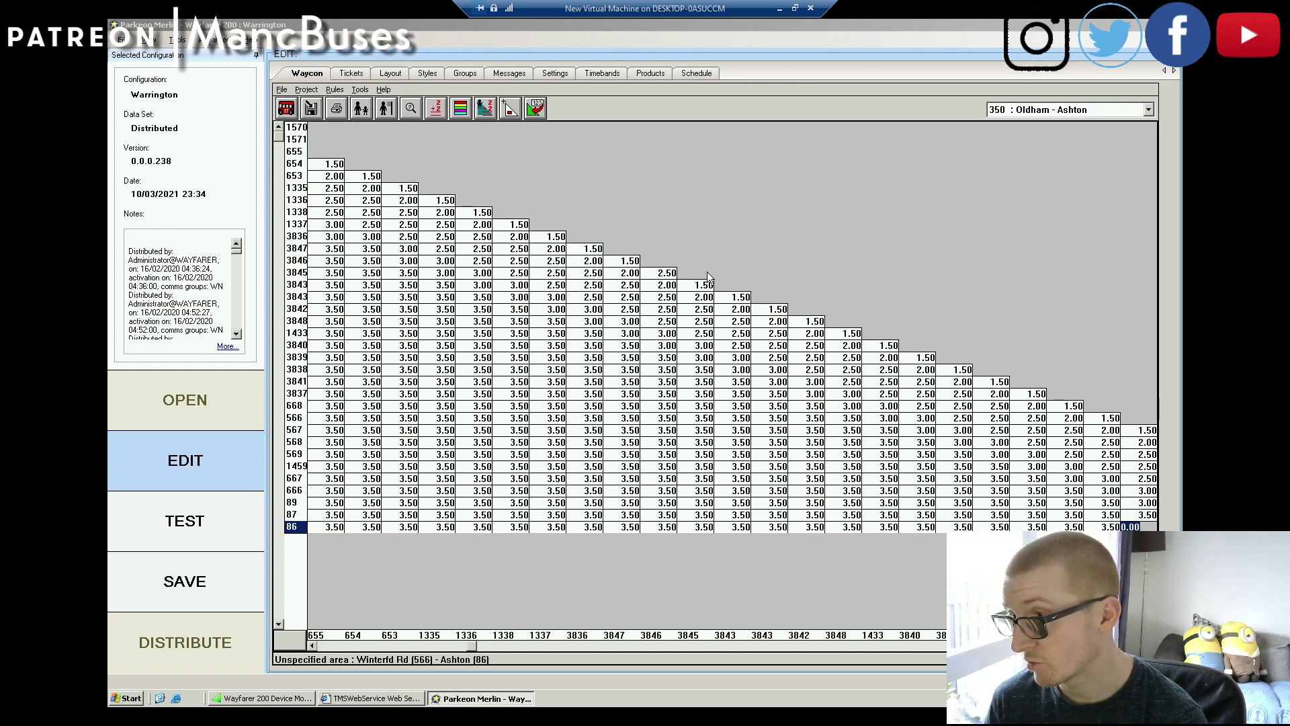
text(350)
key(Return)
text(350)
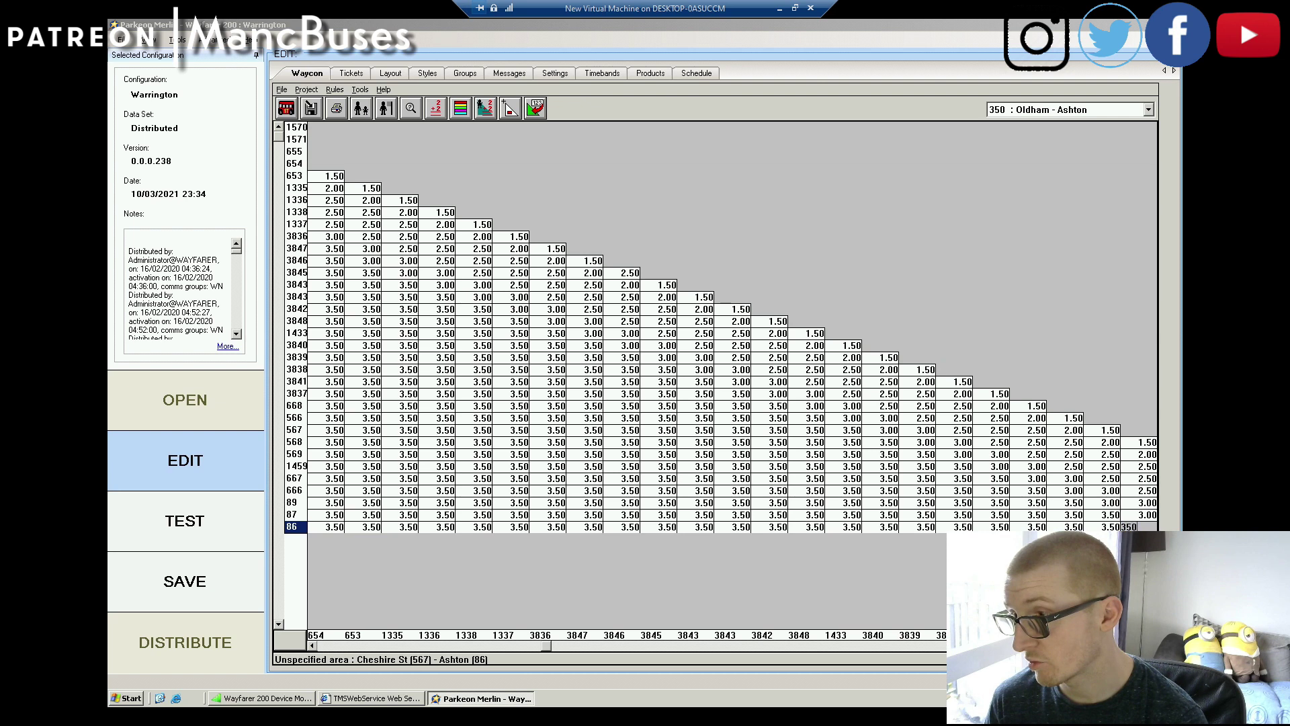
key(Return)
Step: Complete the Ashton (86) row from stages 568 through 87: two 3.00, two 2.50, two 2.00 and one 1.50
text(300)
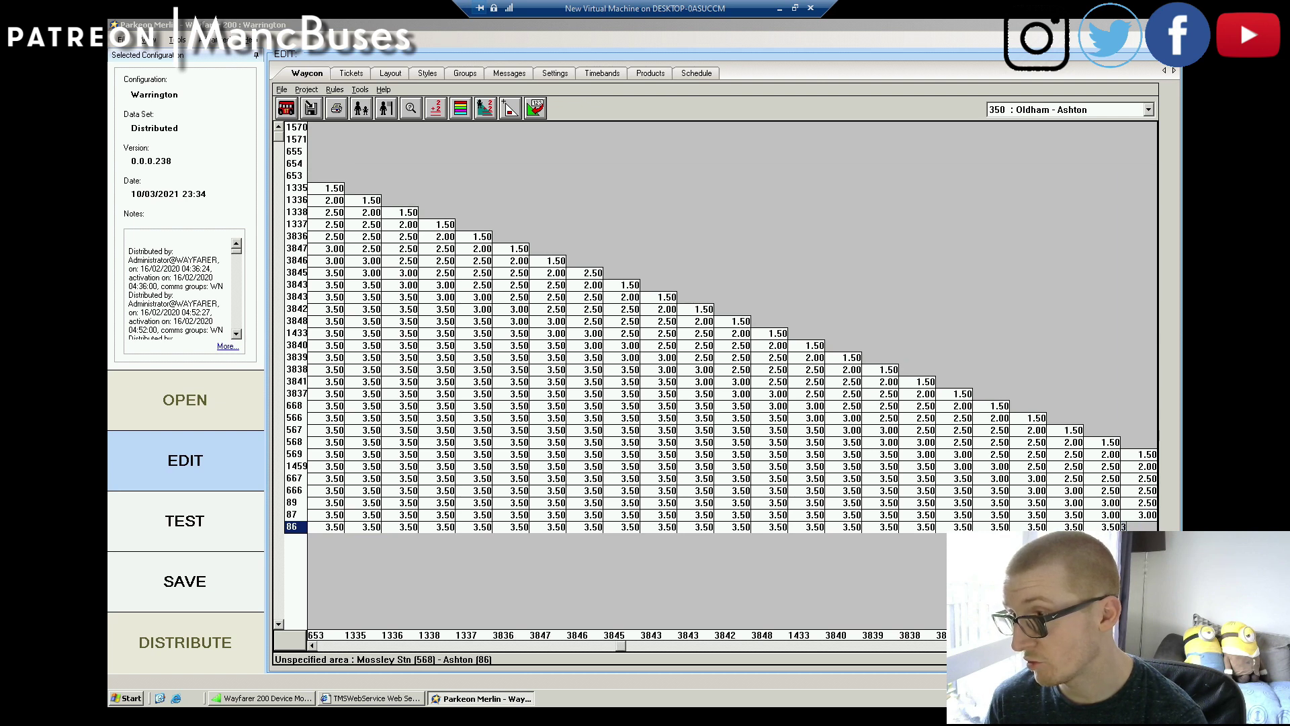
key(Return)
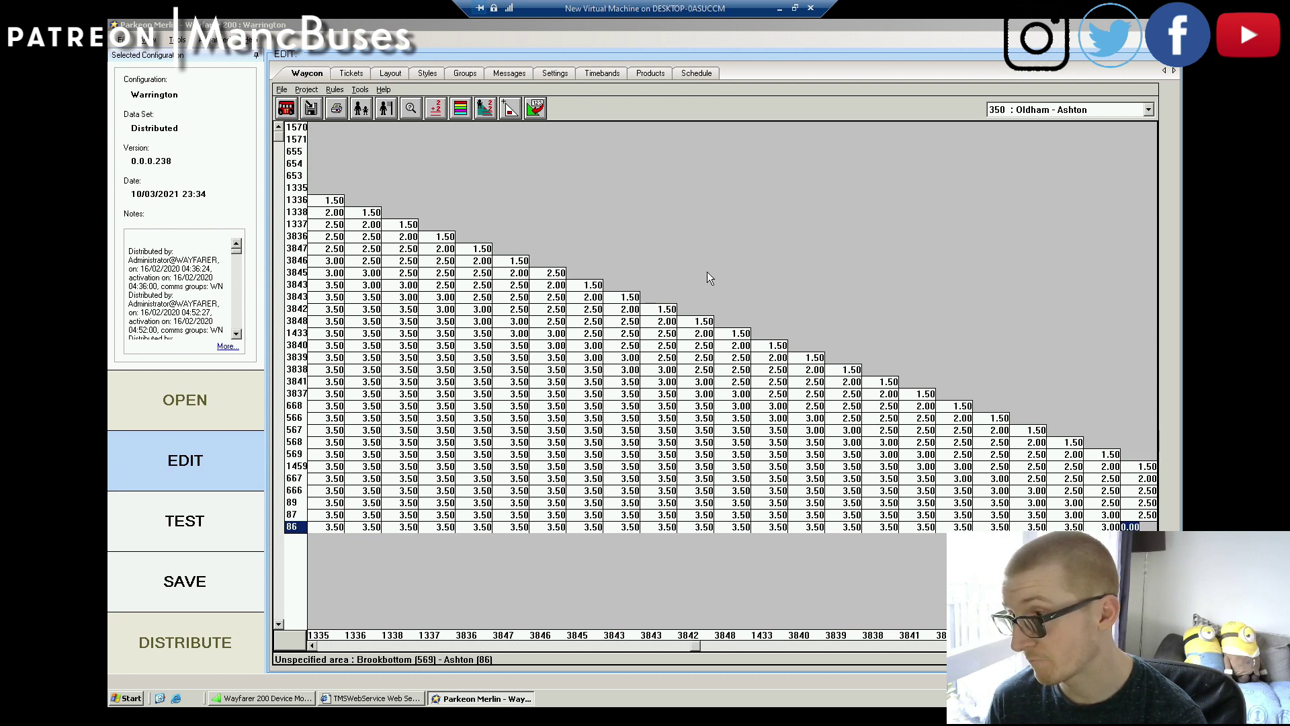
text(300)
key(Return)
text(250)
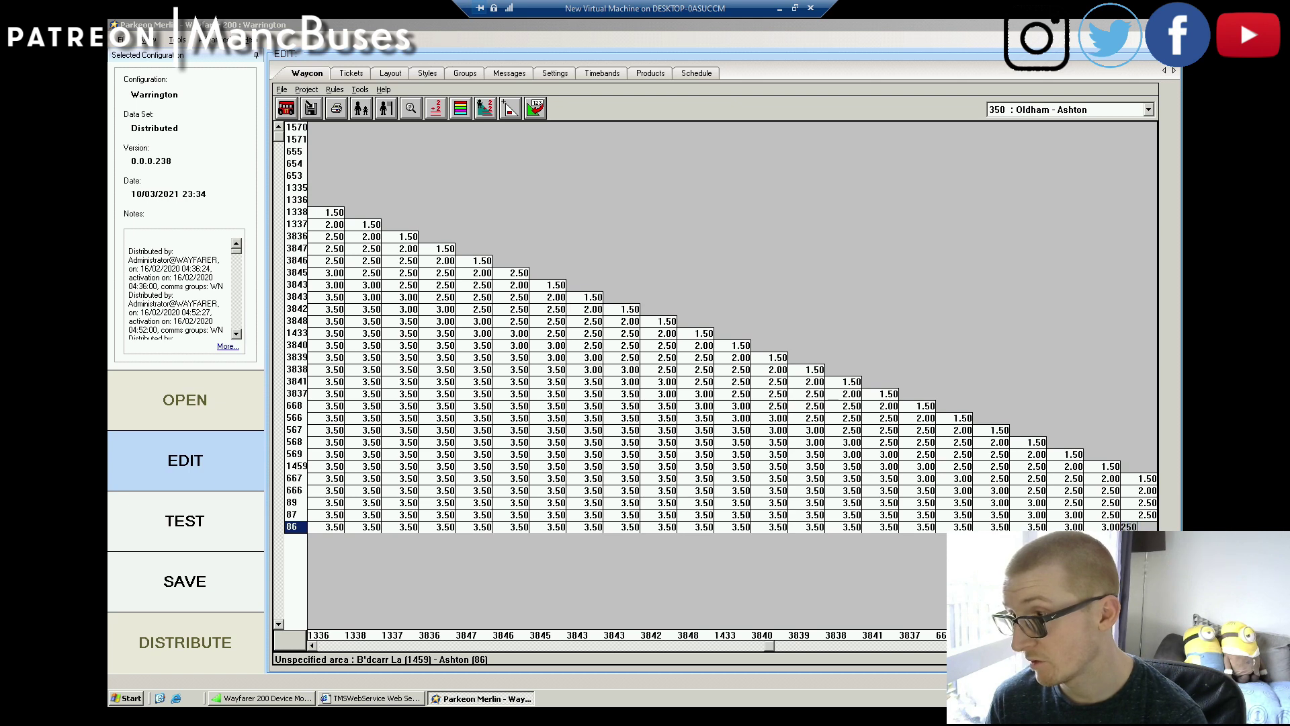
key(Return)
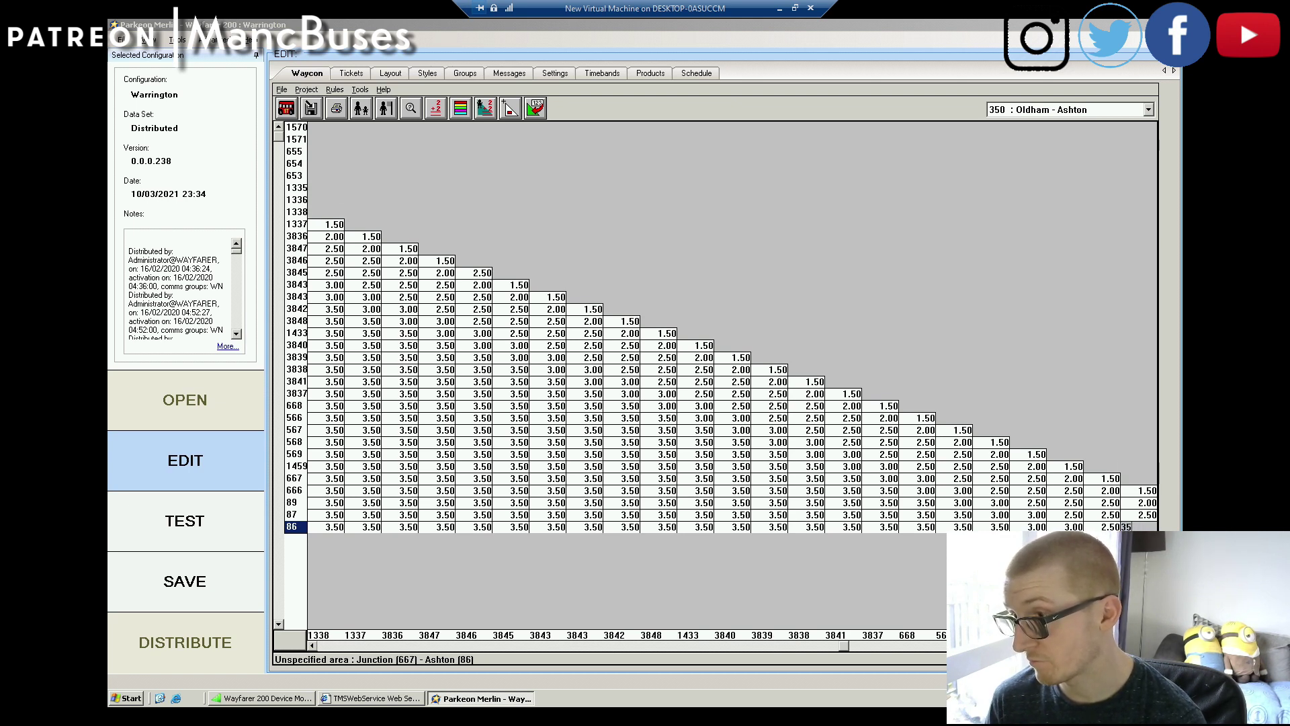
text(2.50)
key(Return)
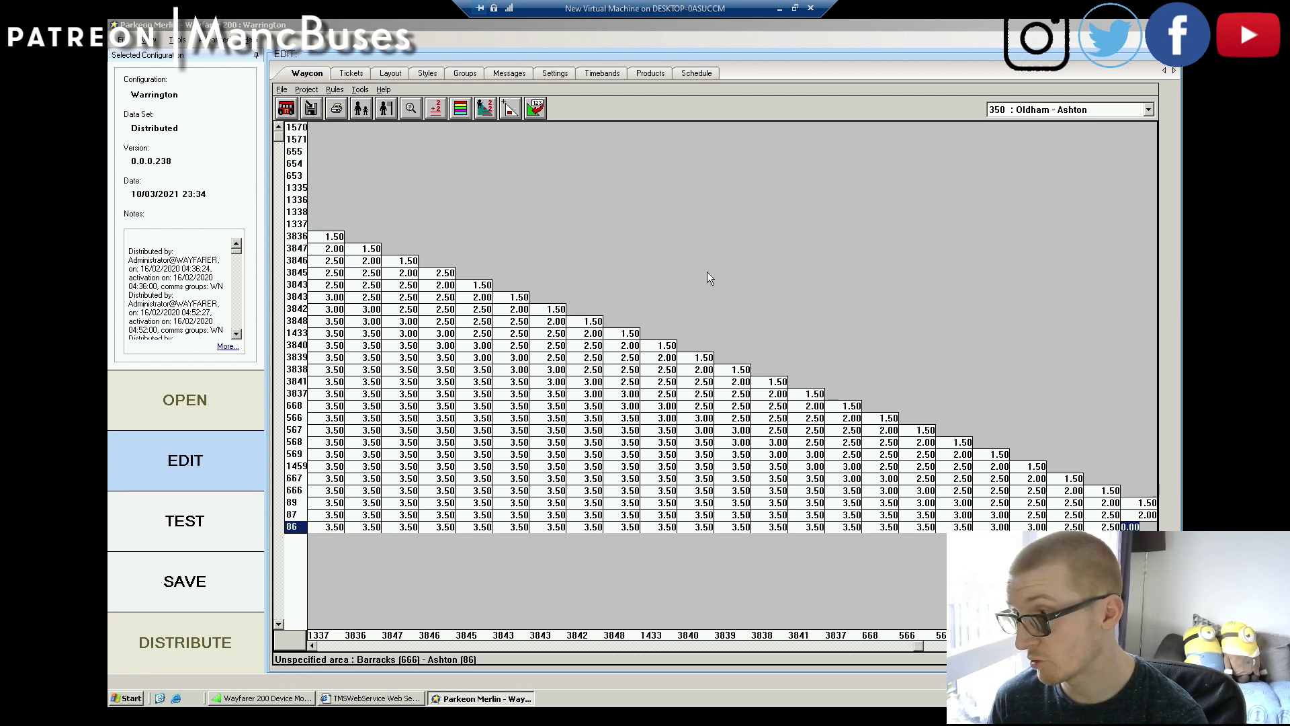
text(200)
key(Return)
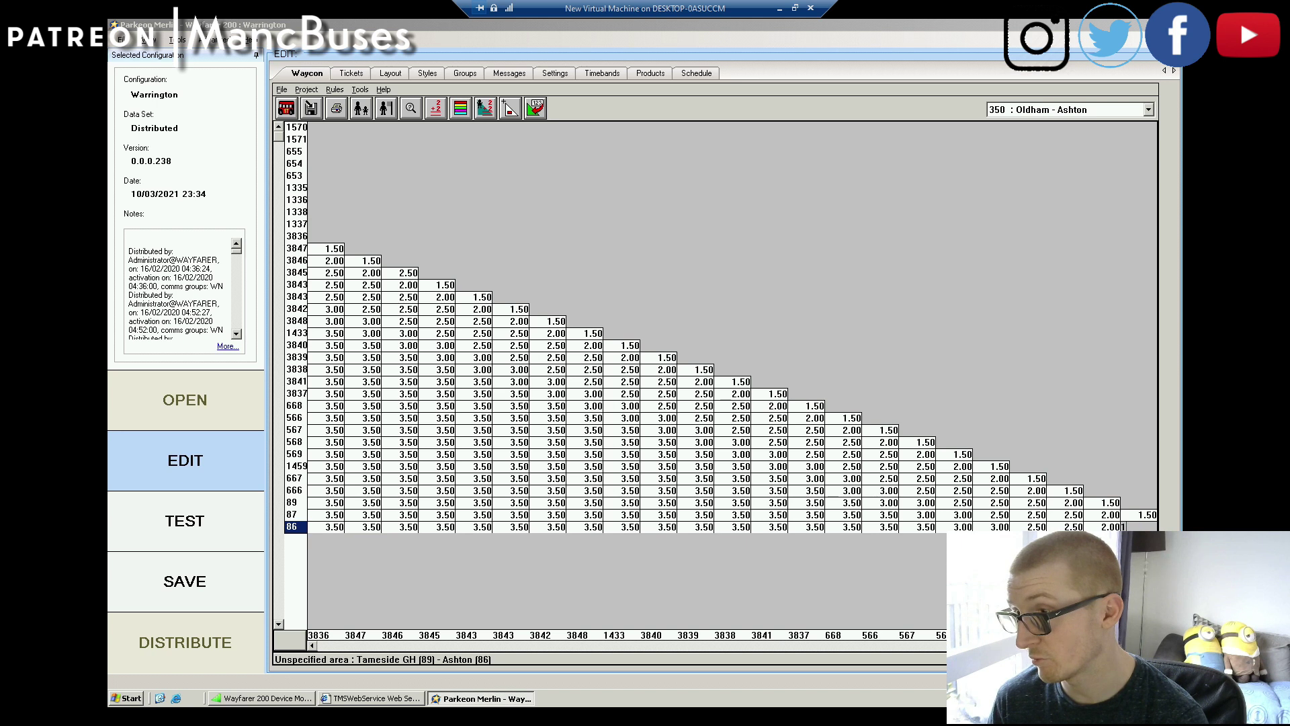
text(2.00)
key(Return)
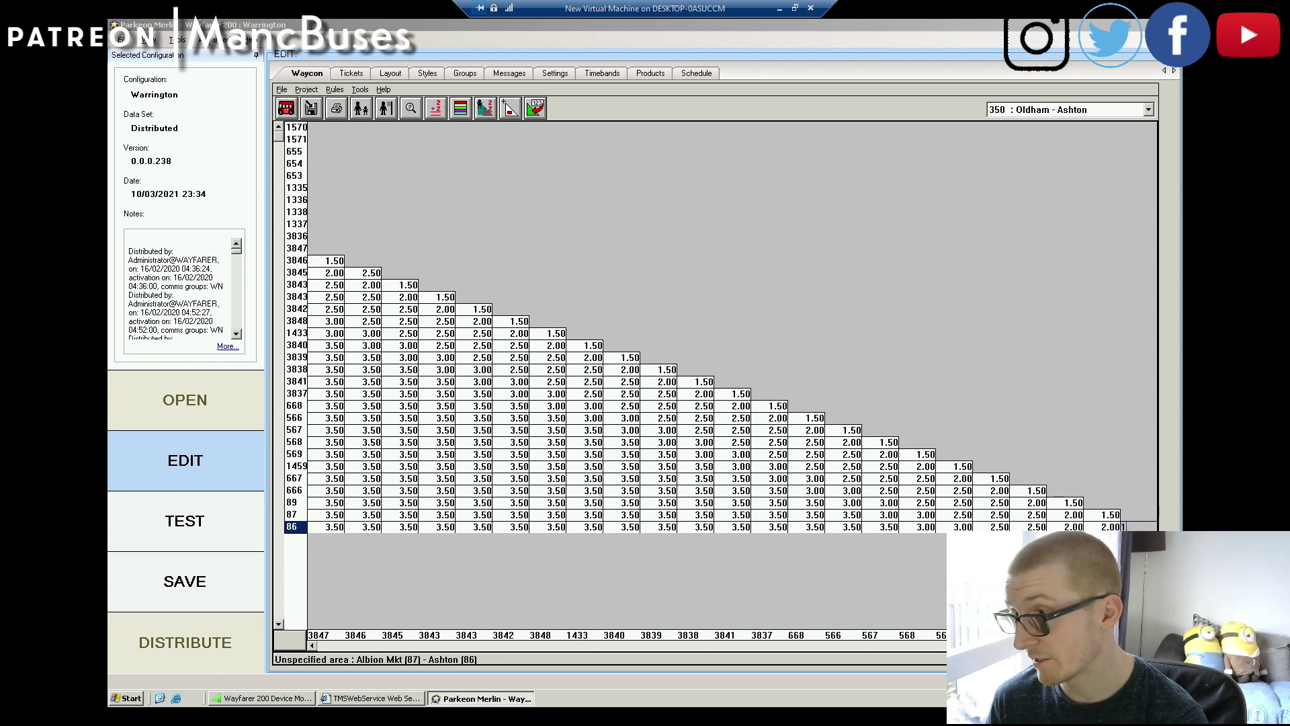
text(150)
key(Return)
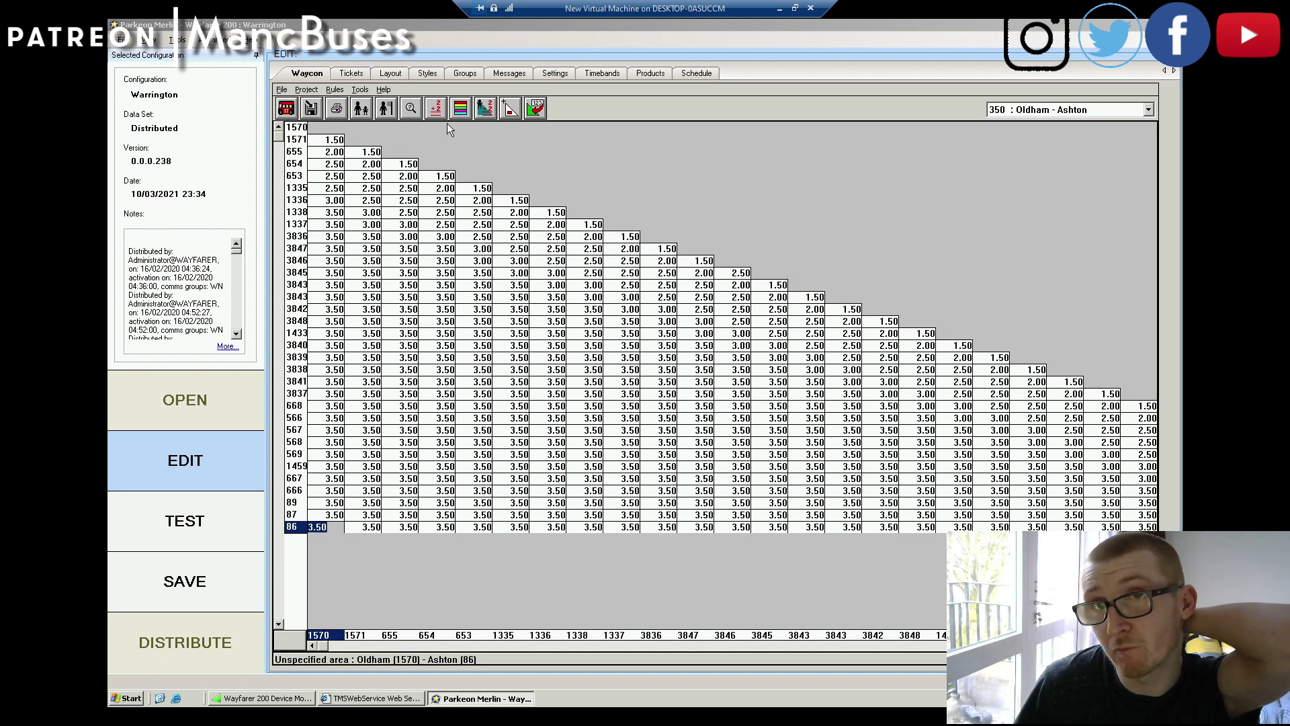
Step: Mark the visible fare cells as one area, from Oldham (1570) - 1571 across to Dacres (3837) - Ashton (86)
click(507, 109)
drag(333, 141, 1152, 529)
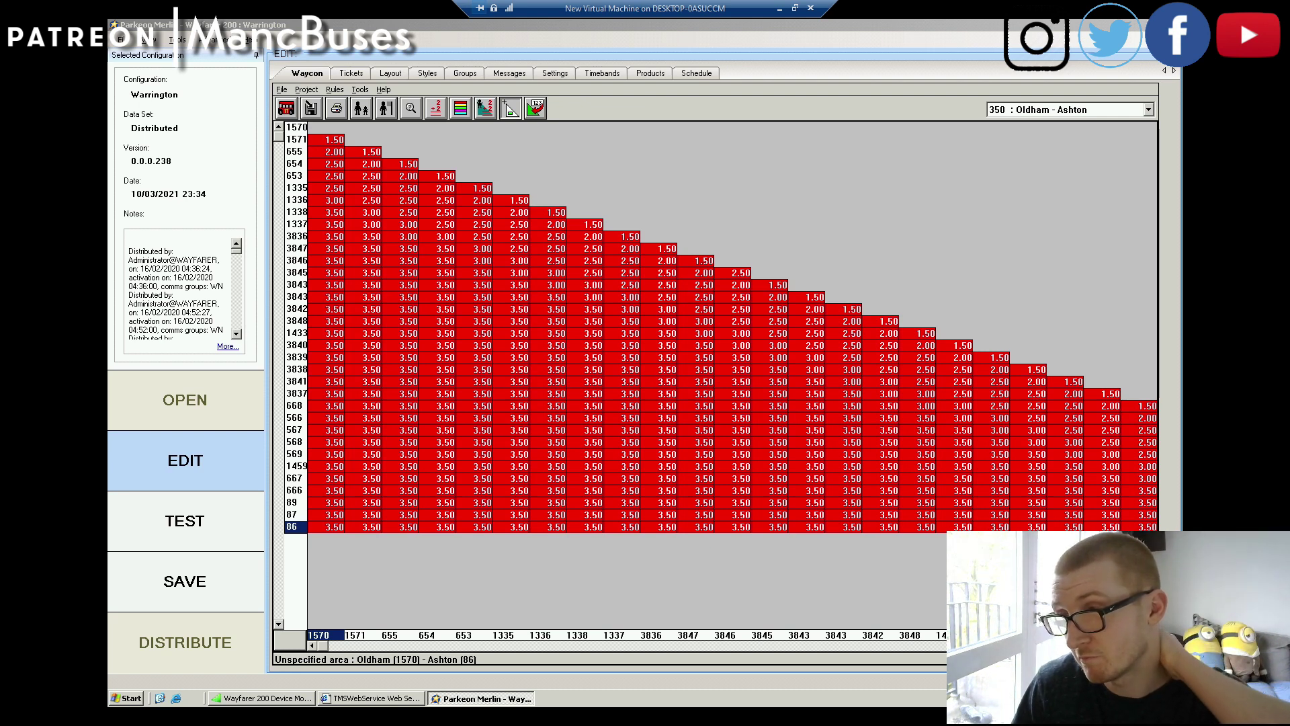
Step: Assign the GMPTE area to the marked fare cells
click(469, 109)
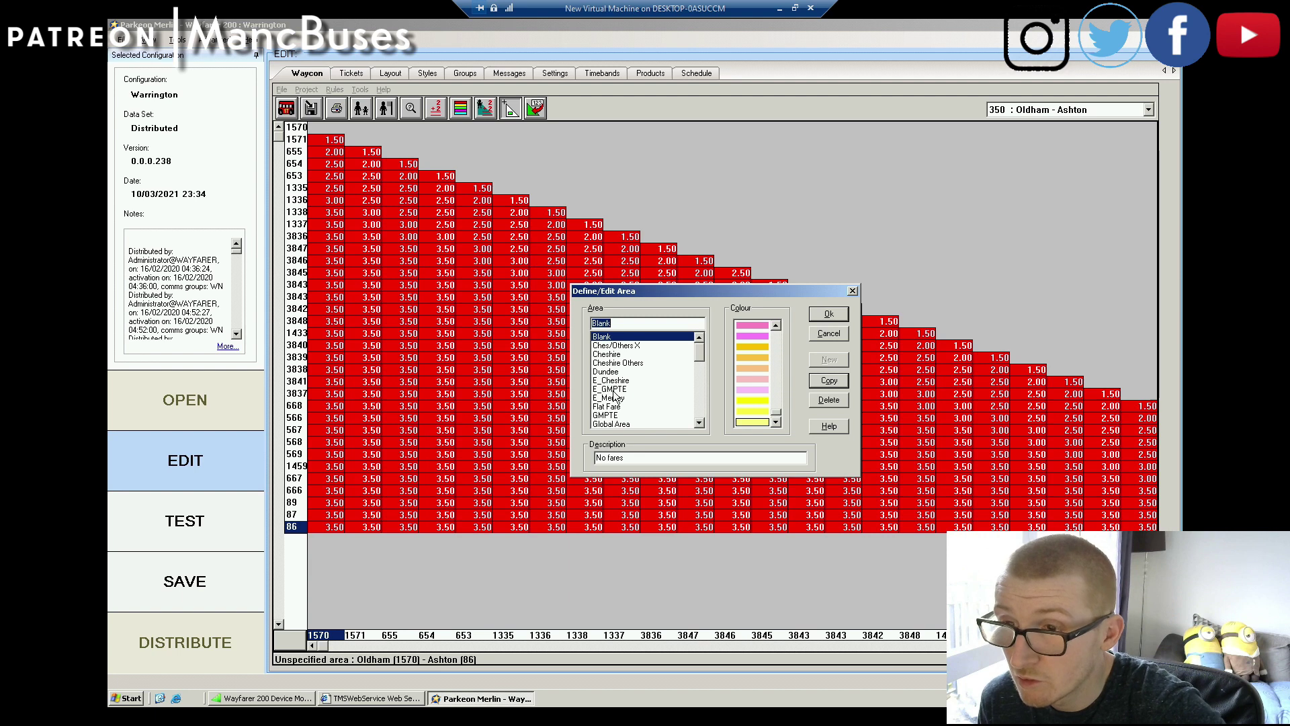
click(618, 416)
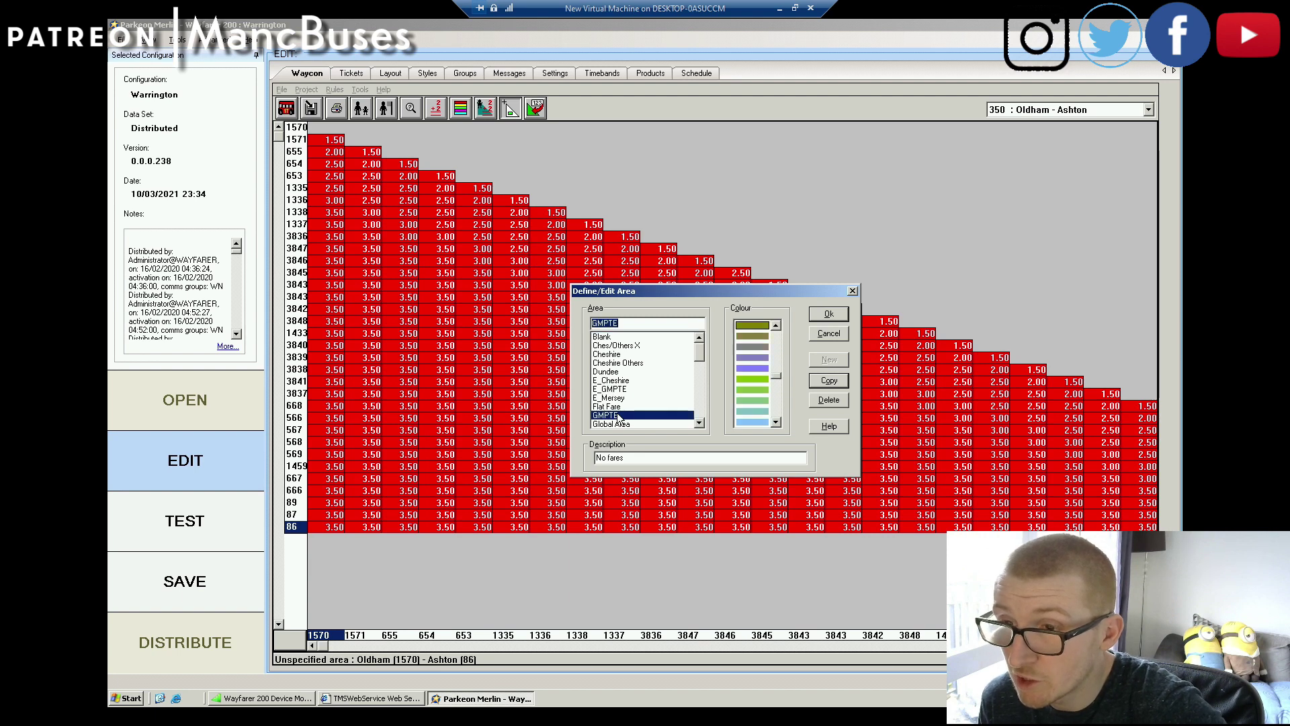
click(828, 316)
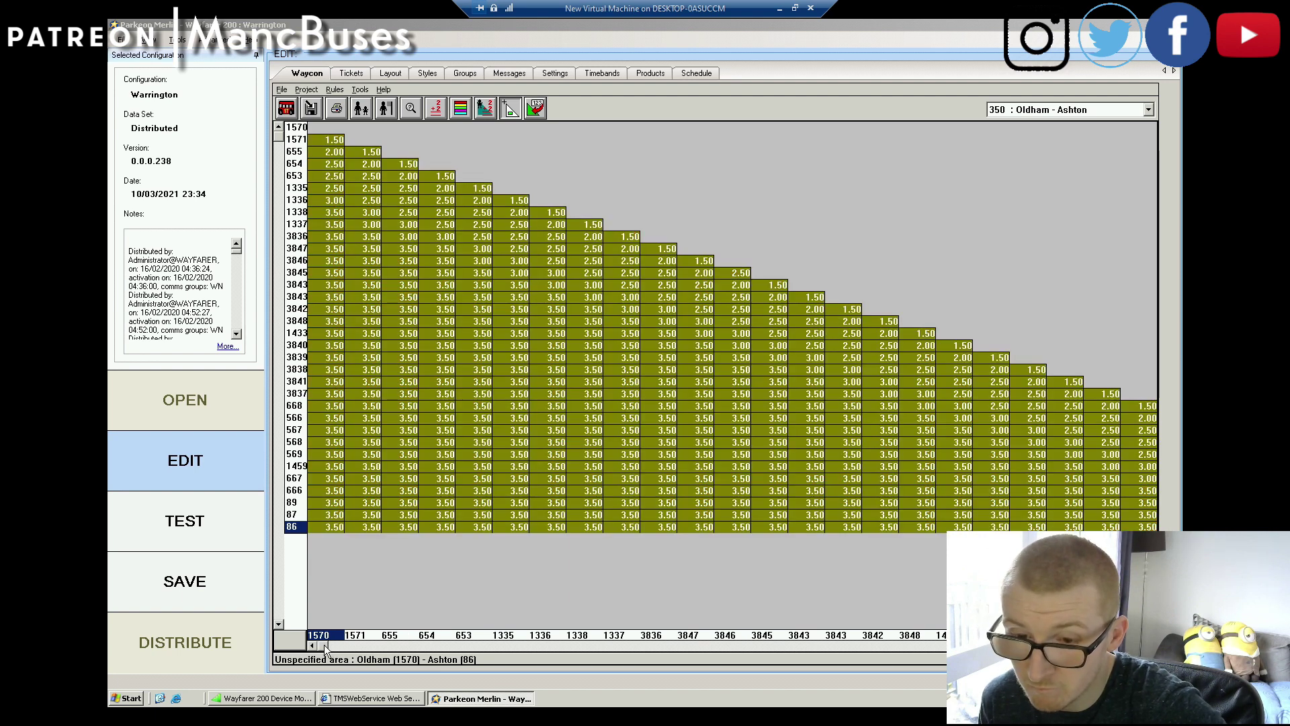
Step: Mark the remaining unassigned fare cells, from column 566 through the last column, and assign them to the GMPTE area
mouse_move(322, 647)
mouse_down()
mouse_move(719, 663)
mouse_move(887, 628)
mouse_up()
drag(848, 431, 1084, 527)
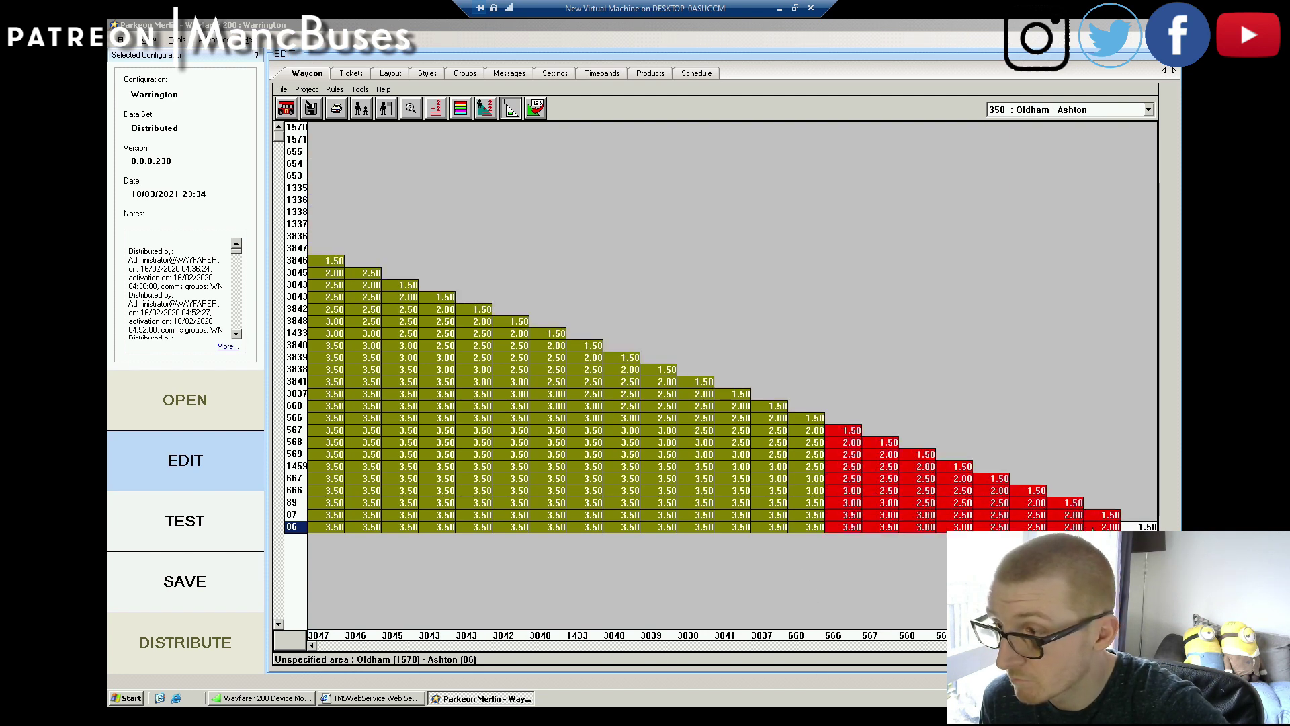
click(567, 434)
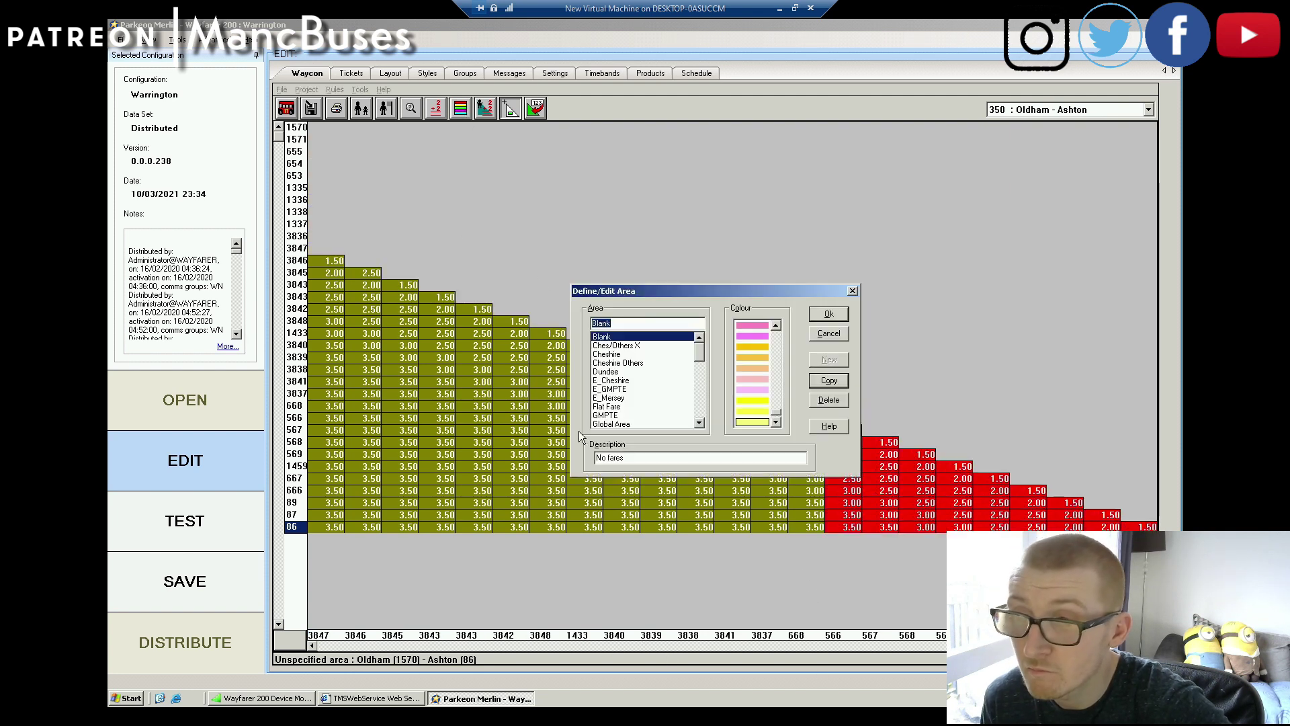
click(610, 416)
click(827, 316)
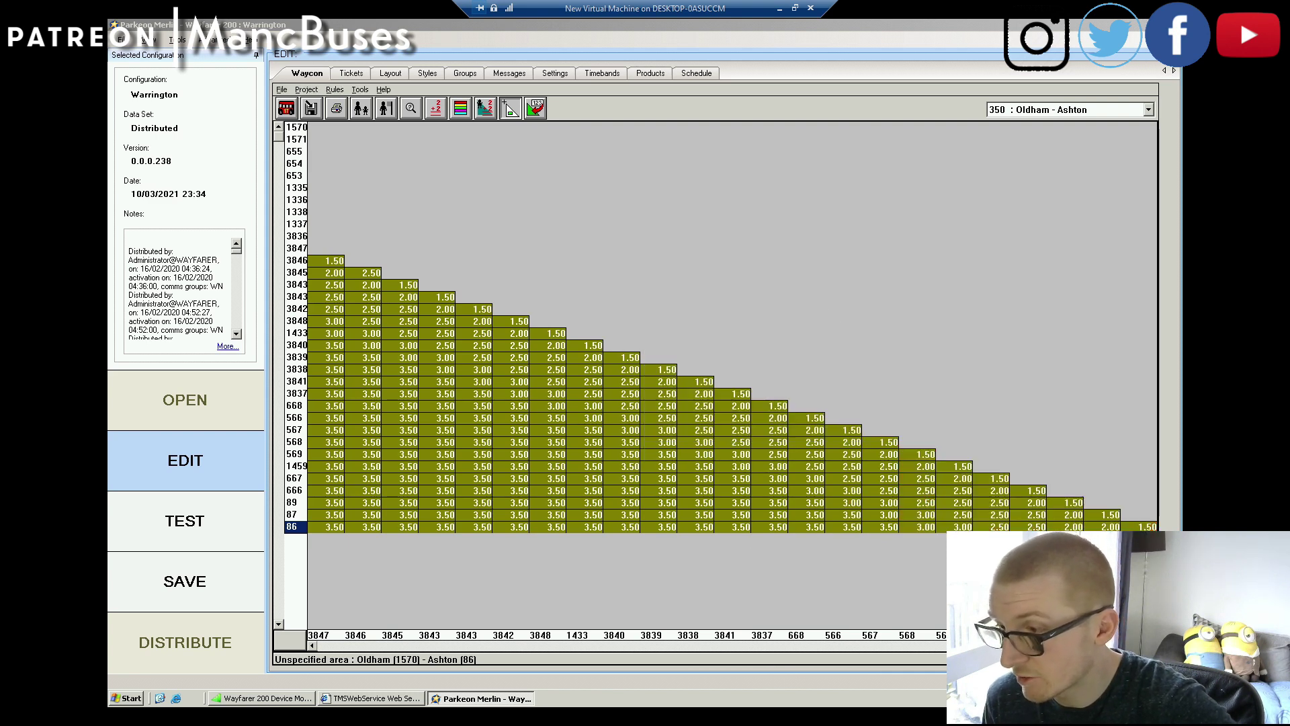
click(321, 647)
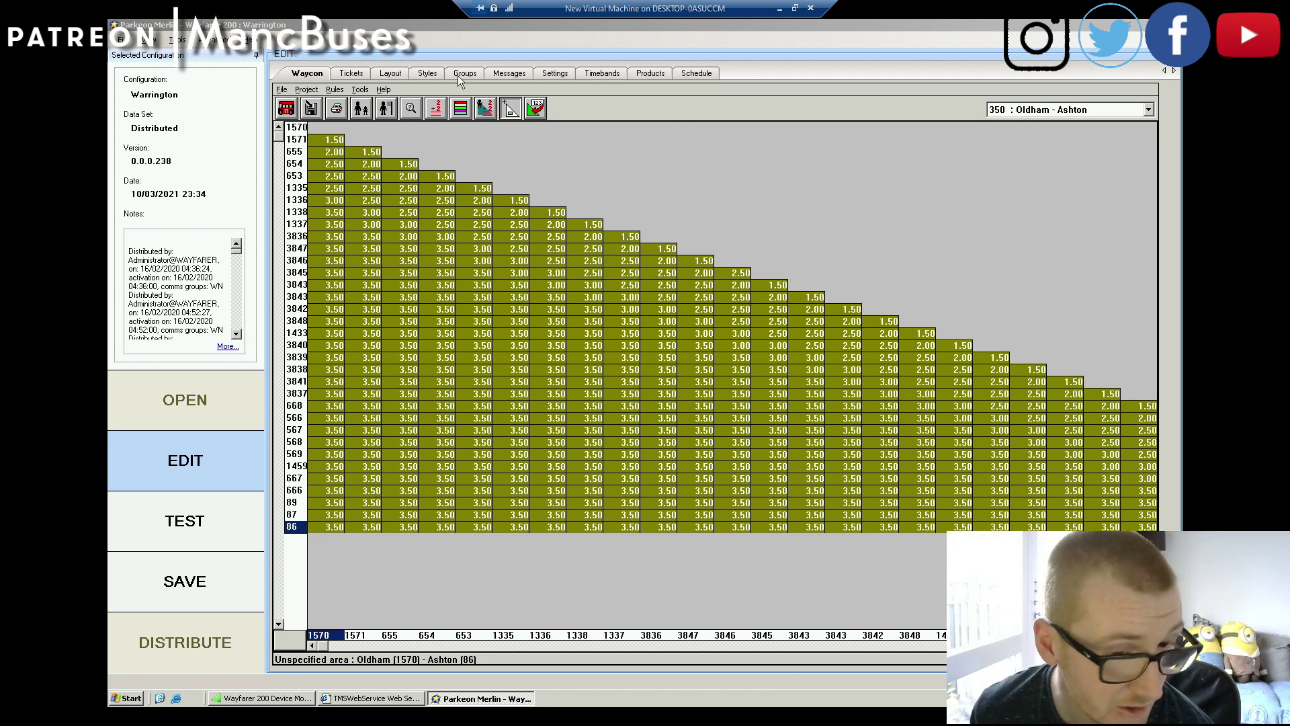
Step: Start a new schedule record with running board 350 and duty 331
click(692, 78)
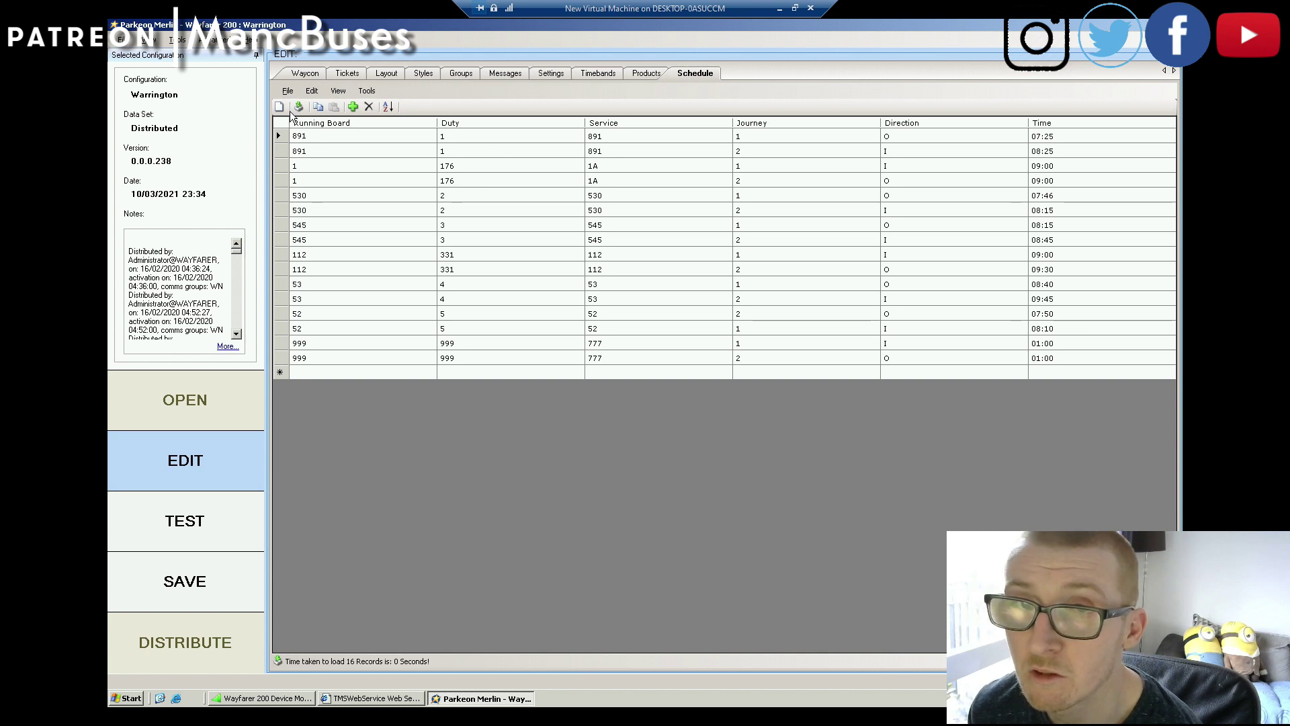
click(309, 371)
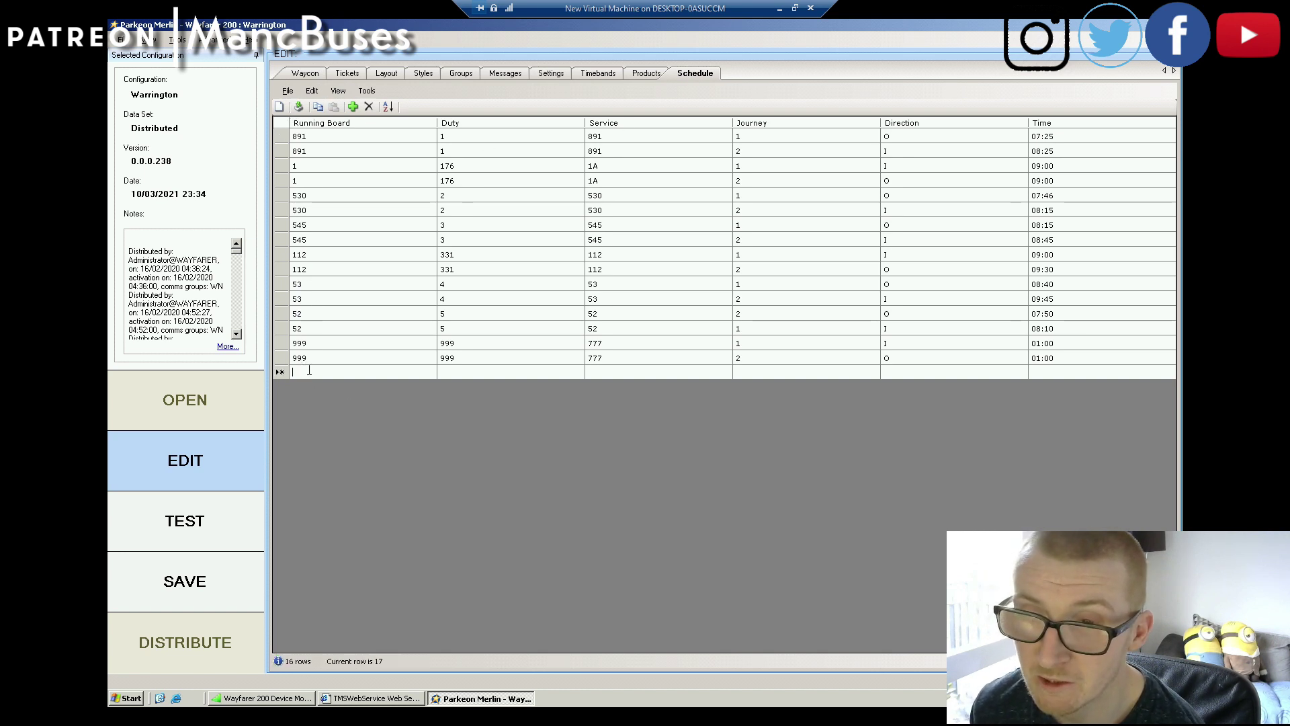
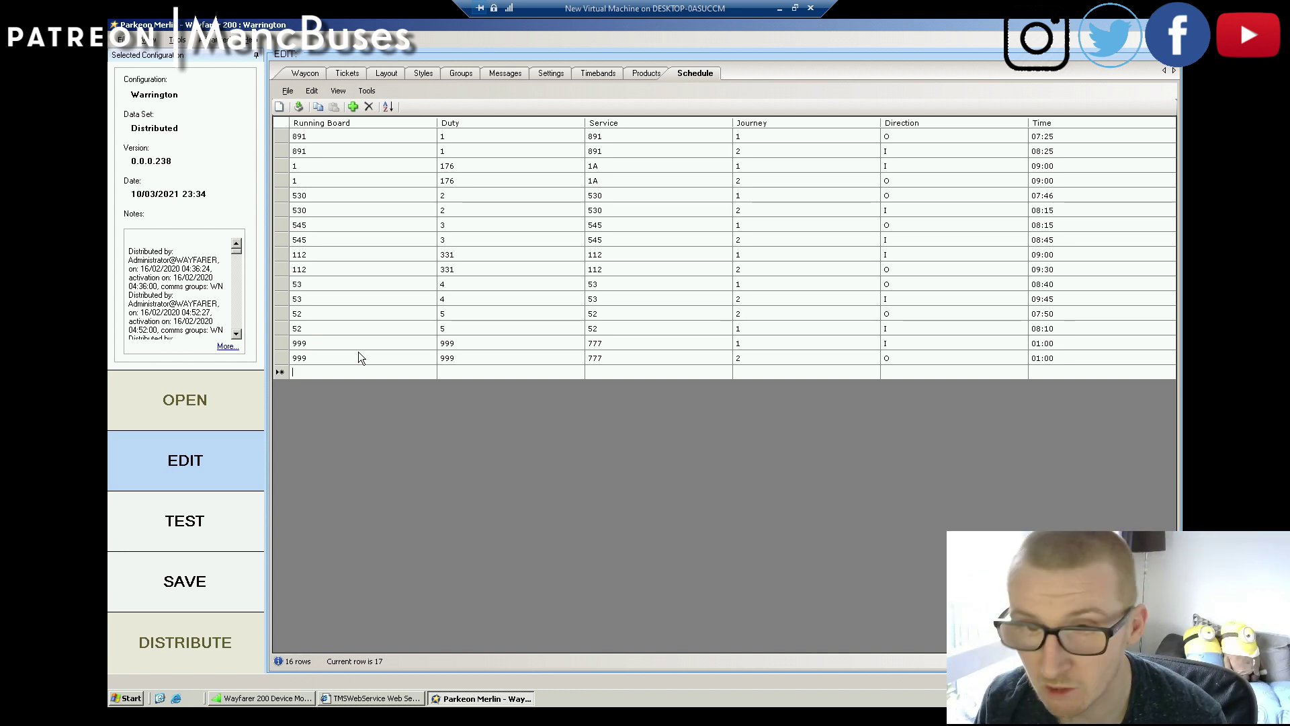
text(520)
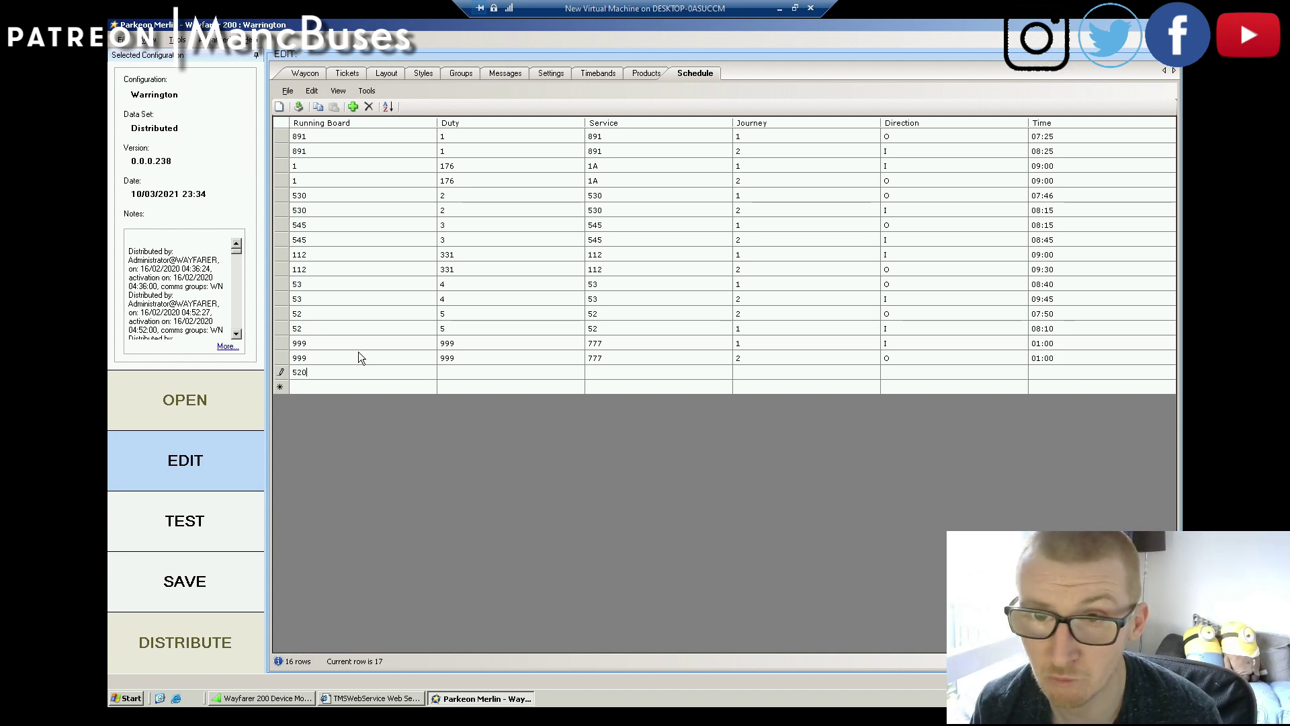
key(BackSpace)
key(BackSpace)
text(350)
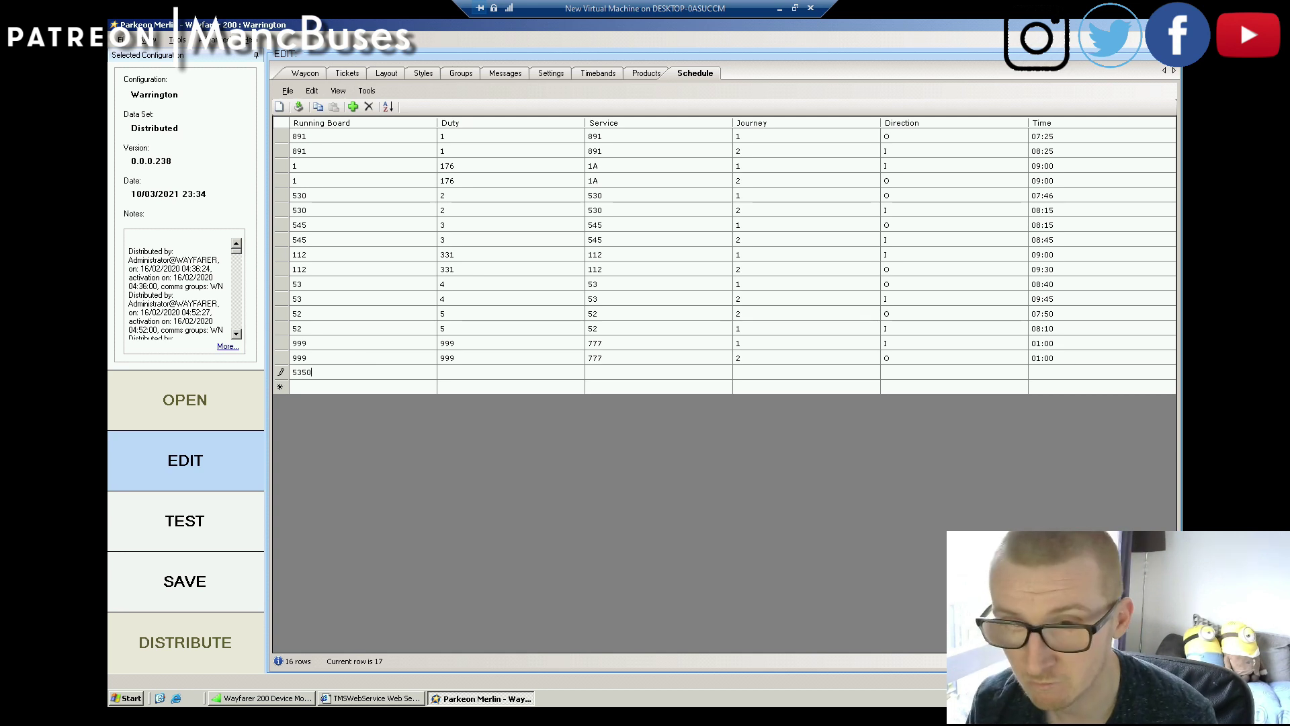
key(BackSpace)
key(BackSpace)
key(BackSpace)
key(BackSpace)
text(350)
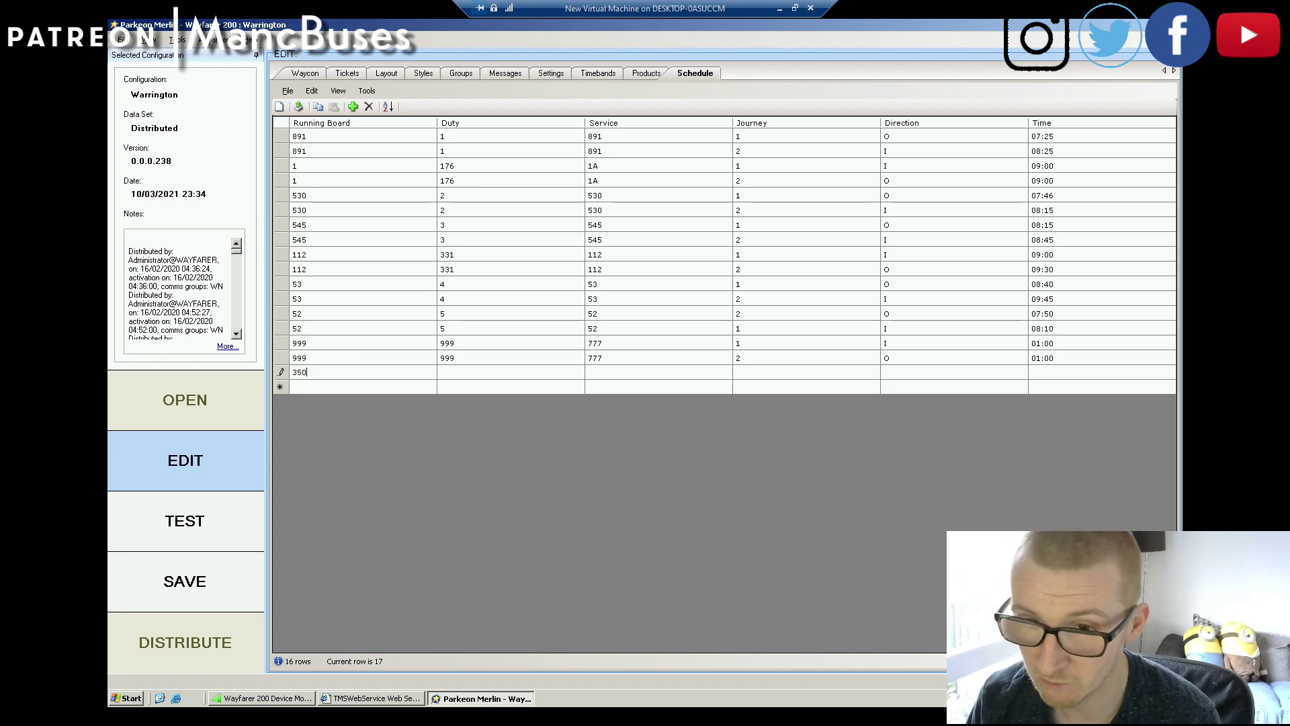
key(Tab)
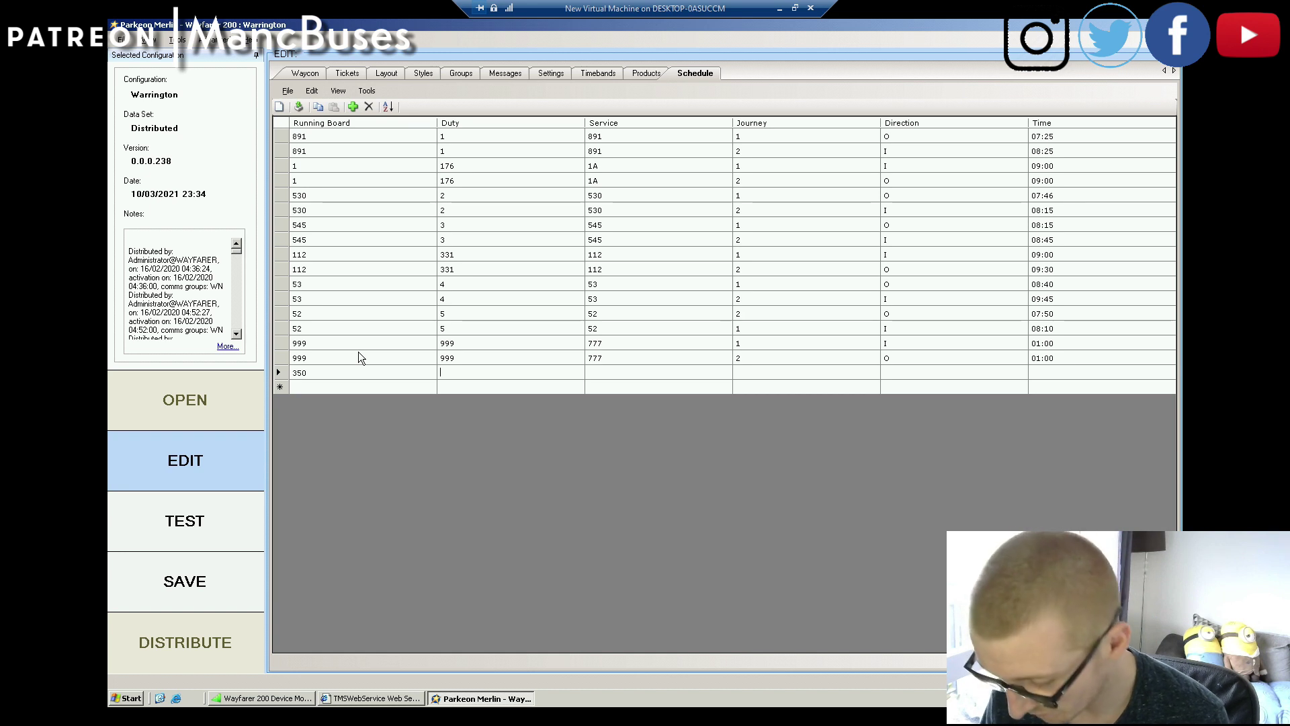
text(331)
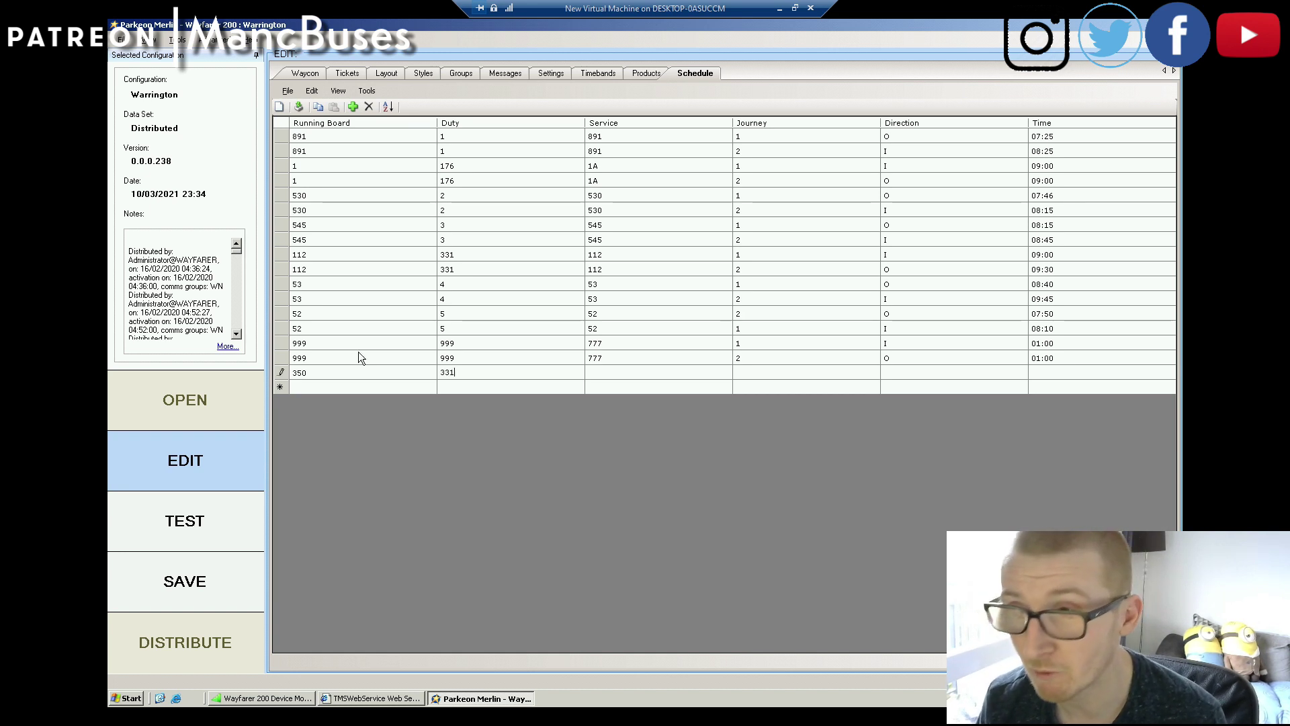
Step: Complete the new schedule record with service 350, journey 1, direction I and time 02:00
key(Return)
text(350)
key(Return)
text(1)
key(Return)
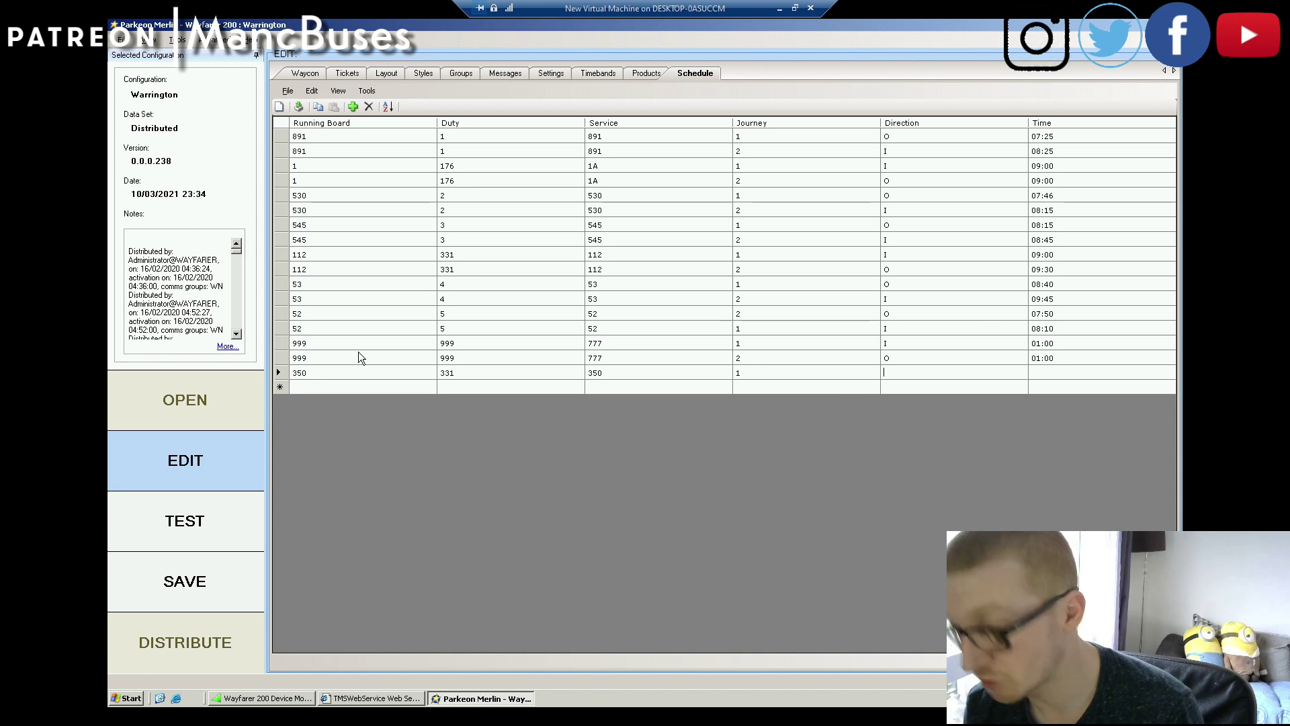
text(I)
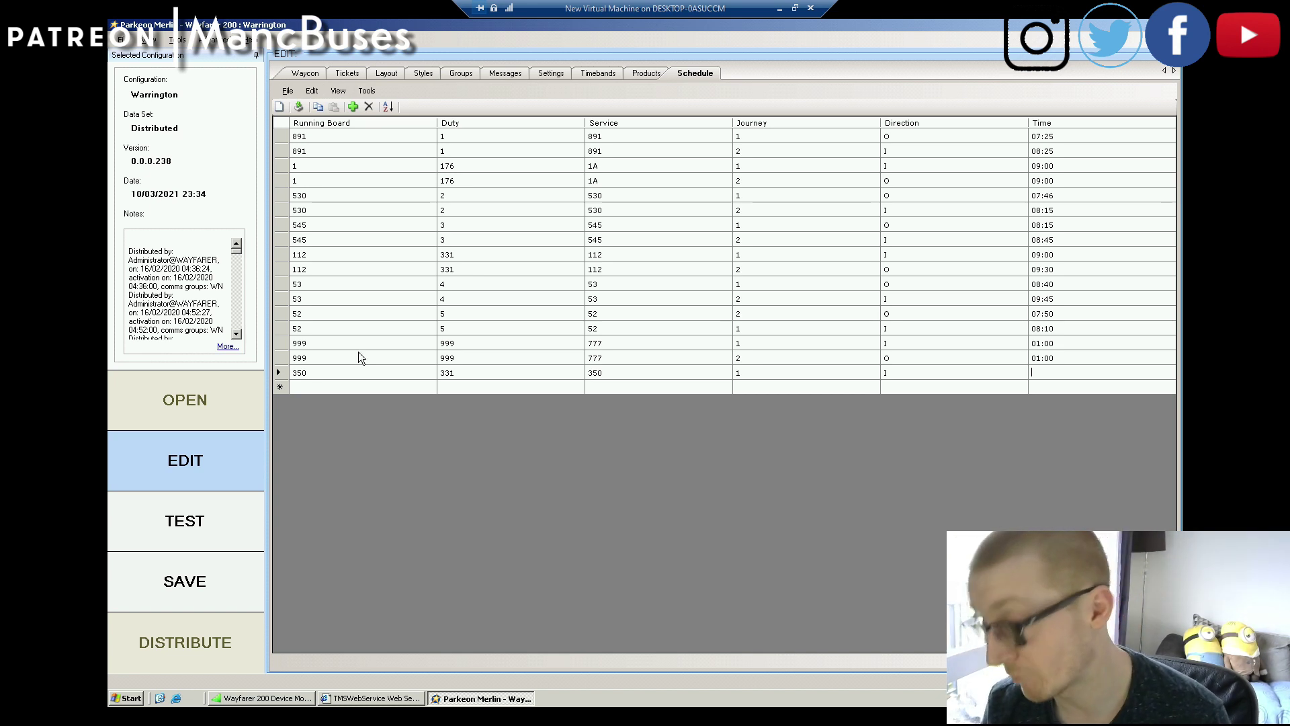
text(02:00)
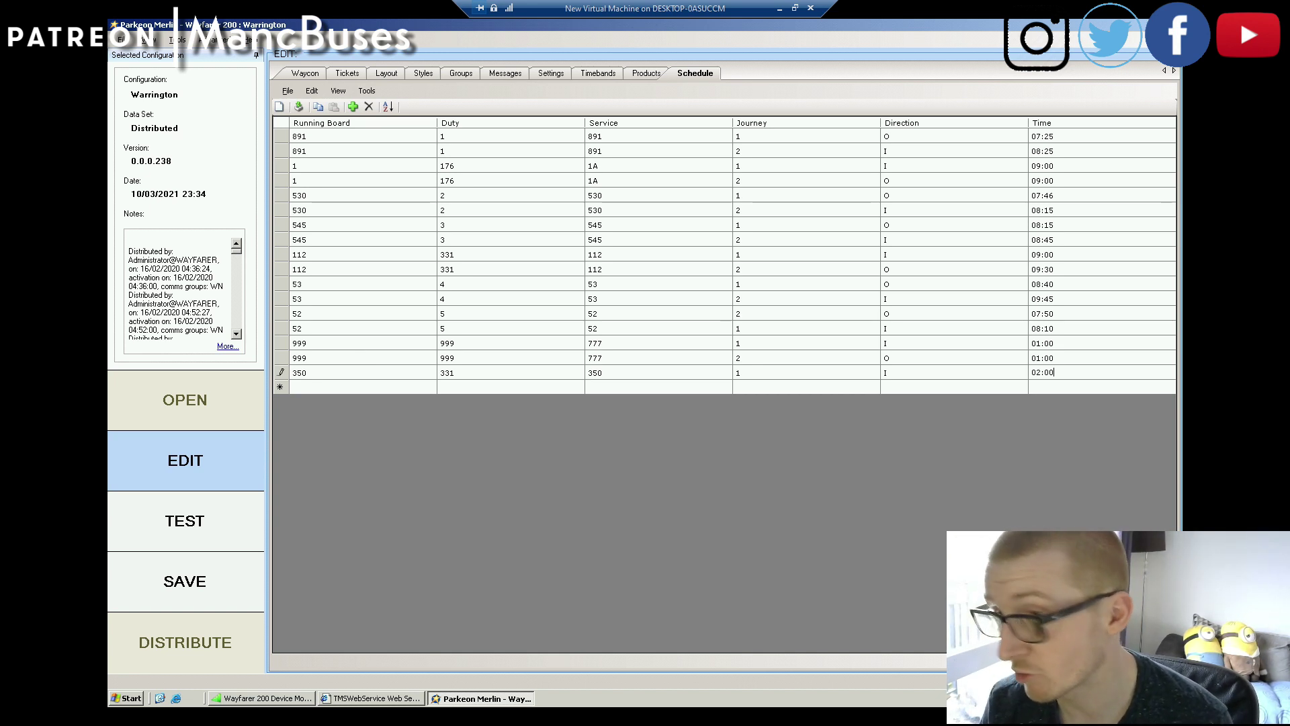
Step: Add a second schedule record: running board 350, duty 331, service 350, journey 2, direction O, time 02:30
key(Tab)
text(350)
key(Tab)
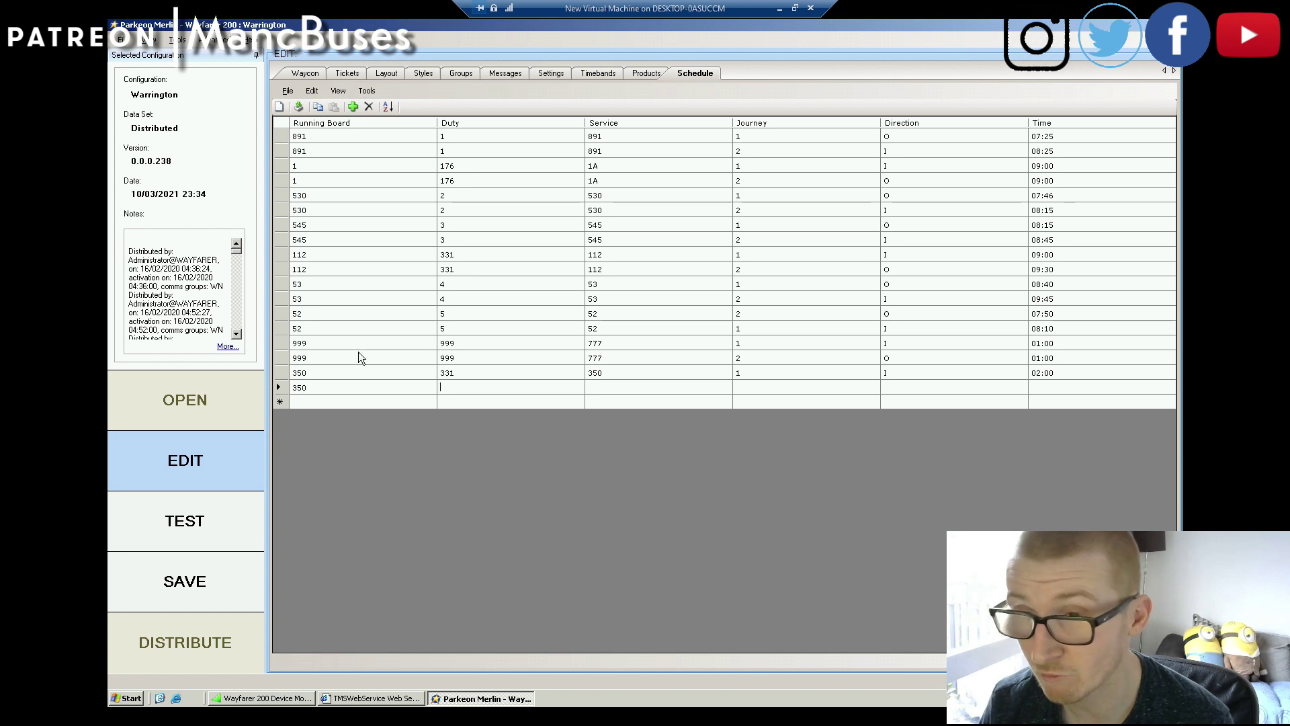
text(331)
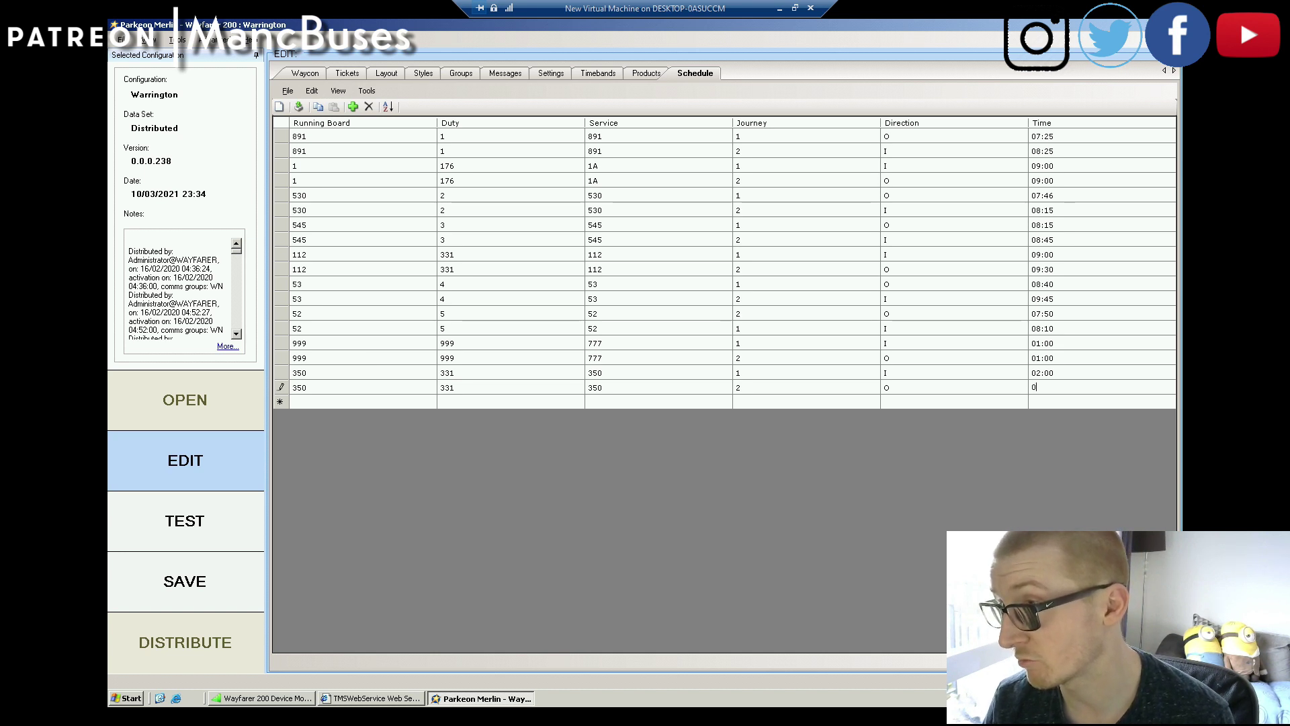
key(BackSpace)
key(BackSpace)
key(BackSpace)
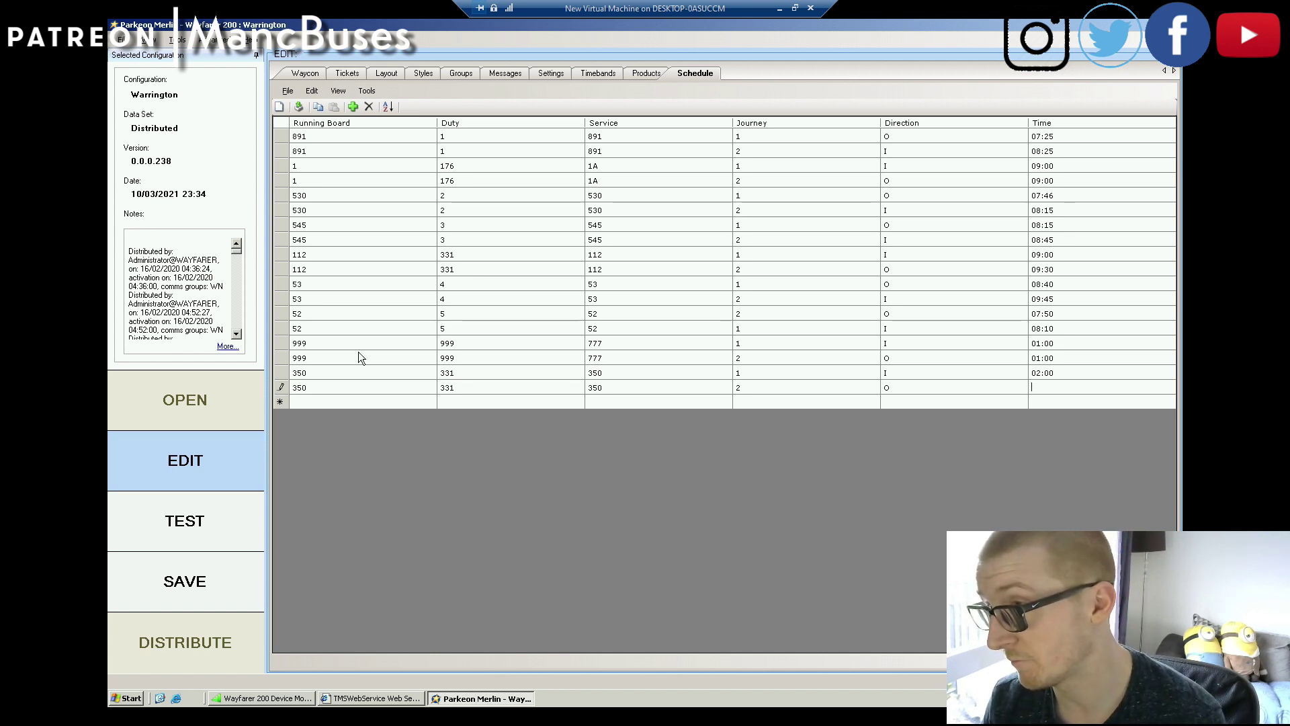
text(02:0)
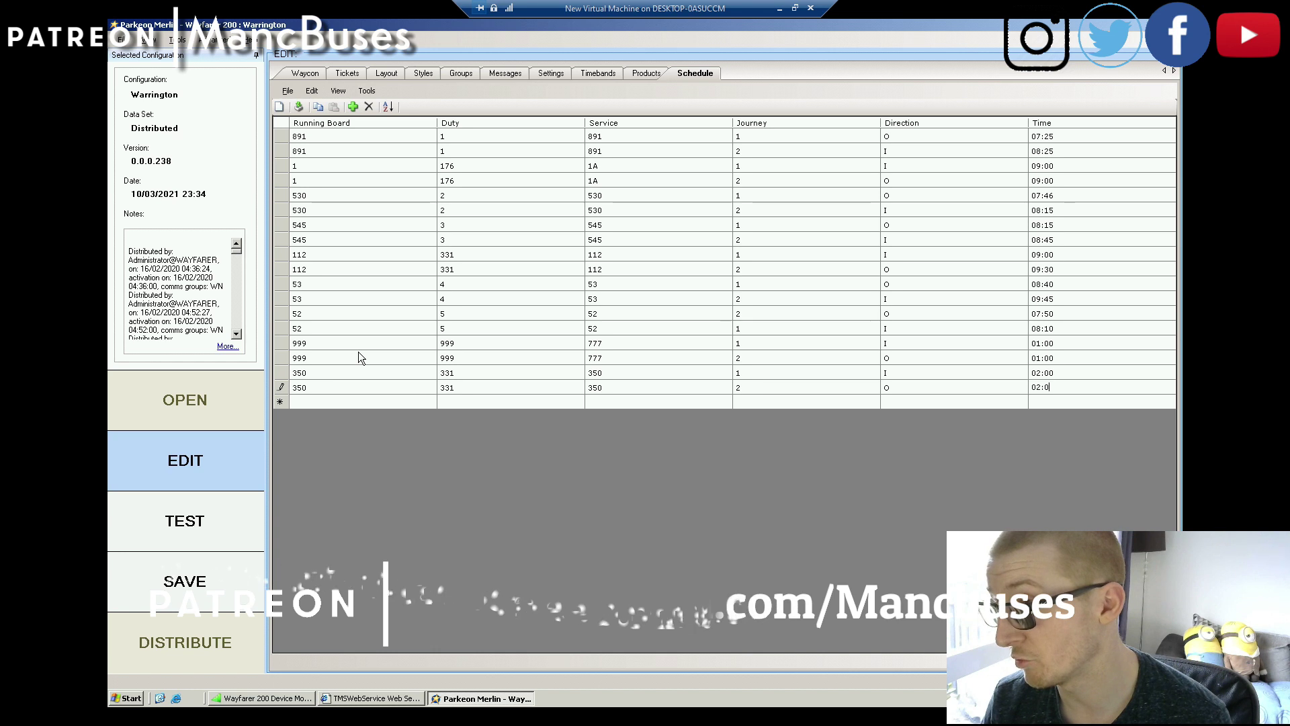
key(BackSpace)
text(30)
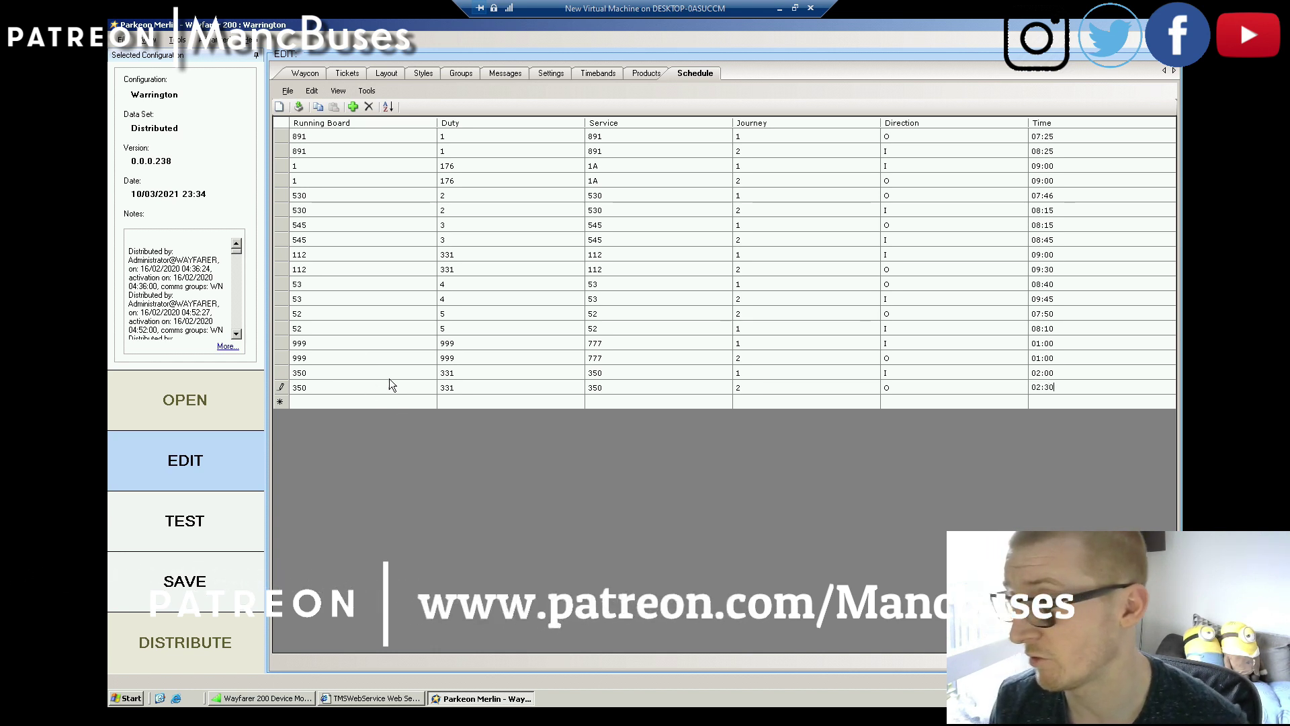
click(386, 73)
click(417, 74)
click(465, 73)
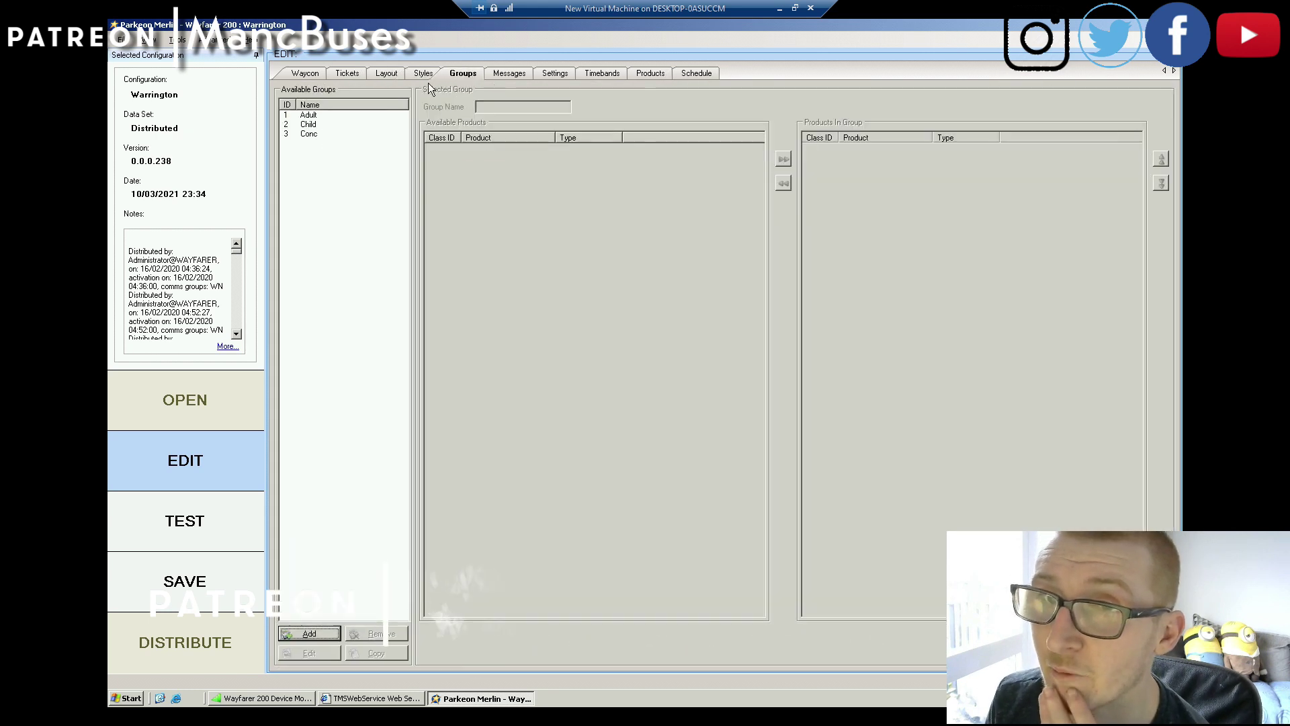
click(389, 73)
click(349, 74)
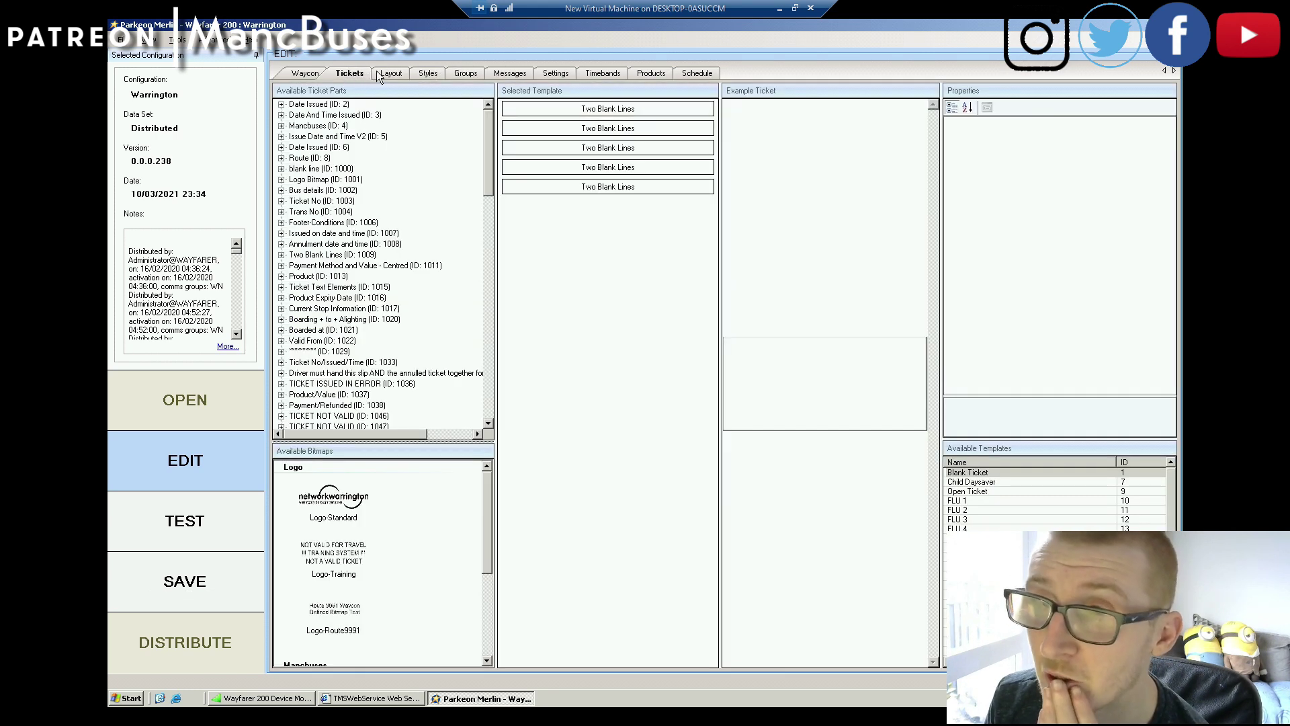
Step: Examine the ticket machine's layout pages, including fare view page 14 and the RapidIssue and smartcard menu pages around 62 and 63
click(380, 75)
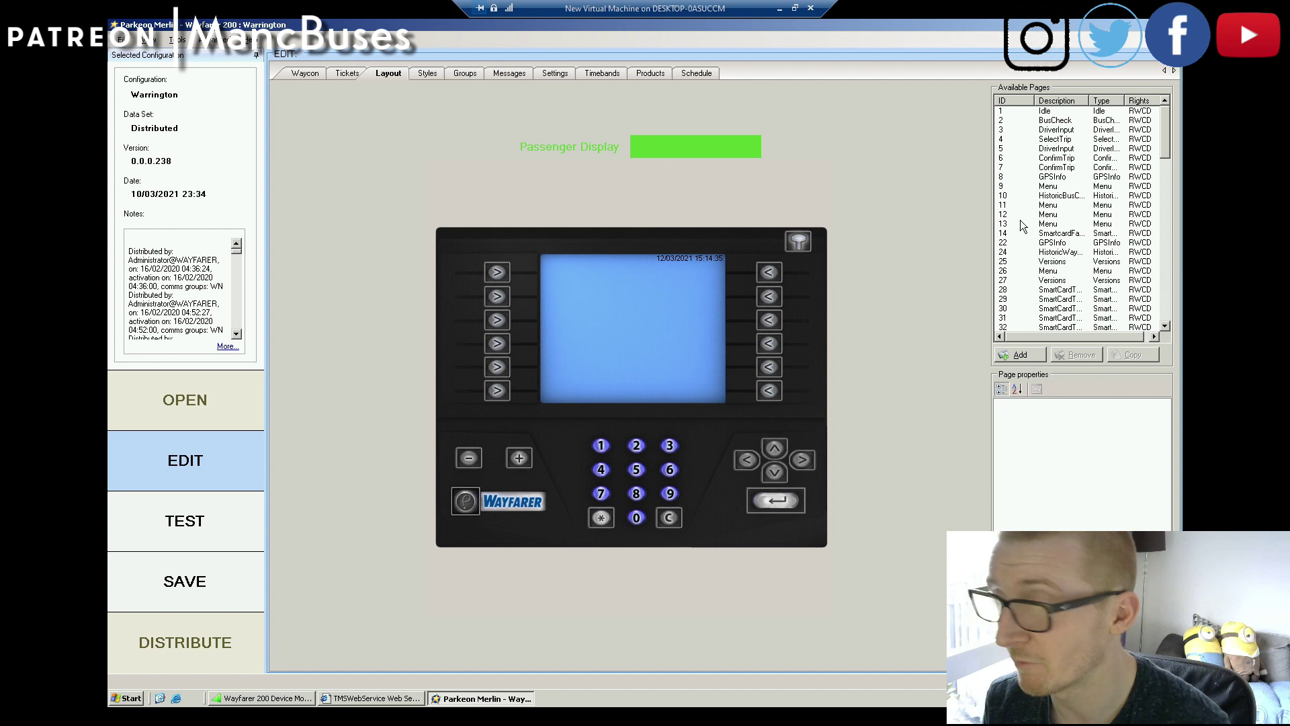
click(1074, 205)
click(1073, 235)
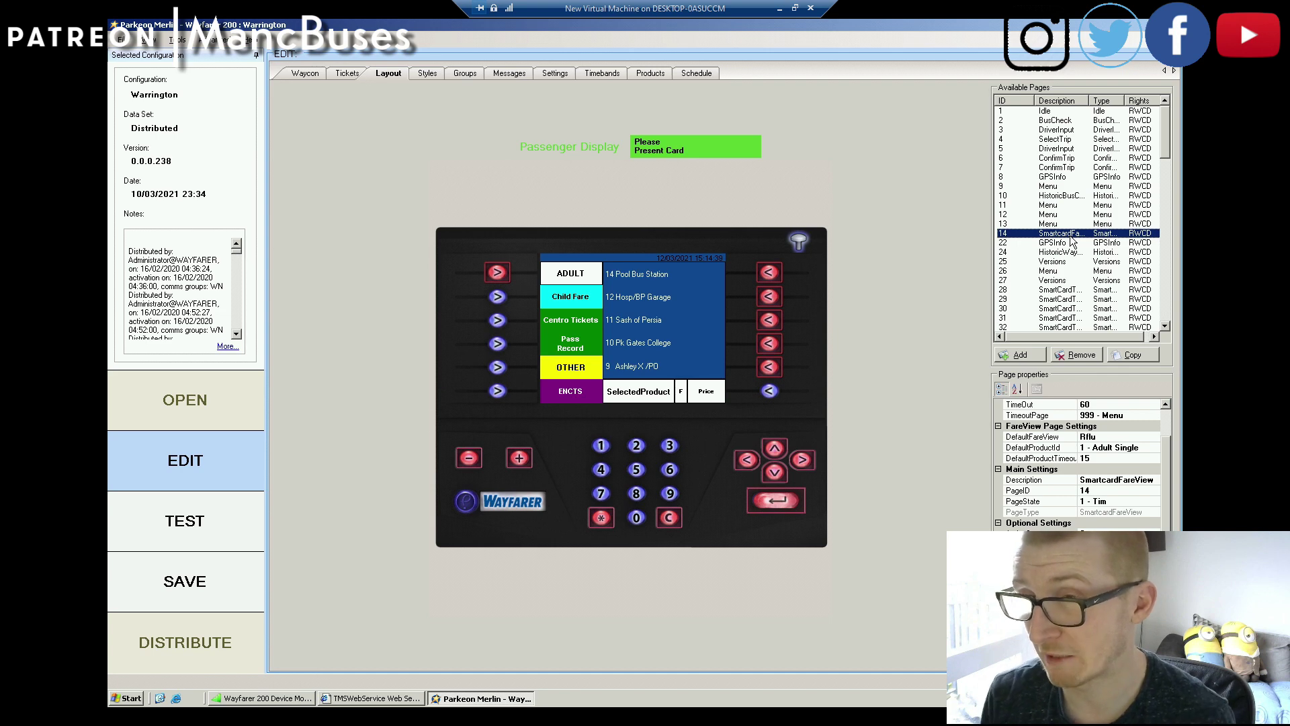
click(1073, 300)
scroll(1074, 304, down, 1)
scroll(1073, 303, down, 1)
click(1071, 300)
scroll(1070, 301, down, 2)
click(1068, 300)
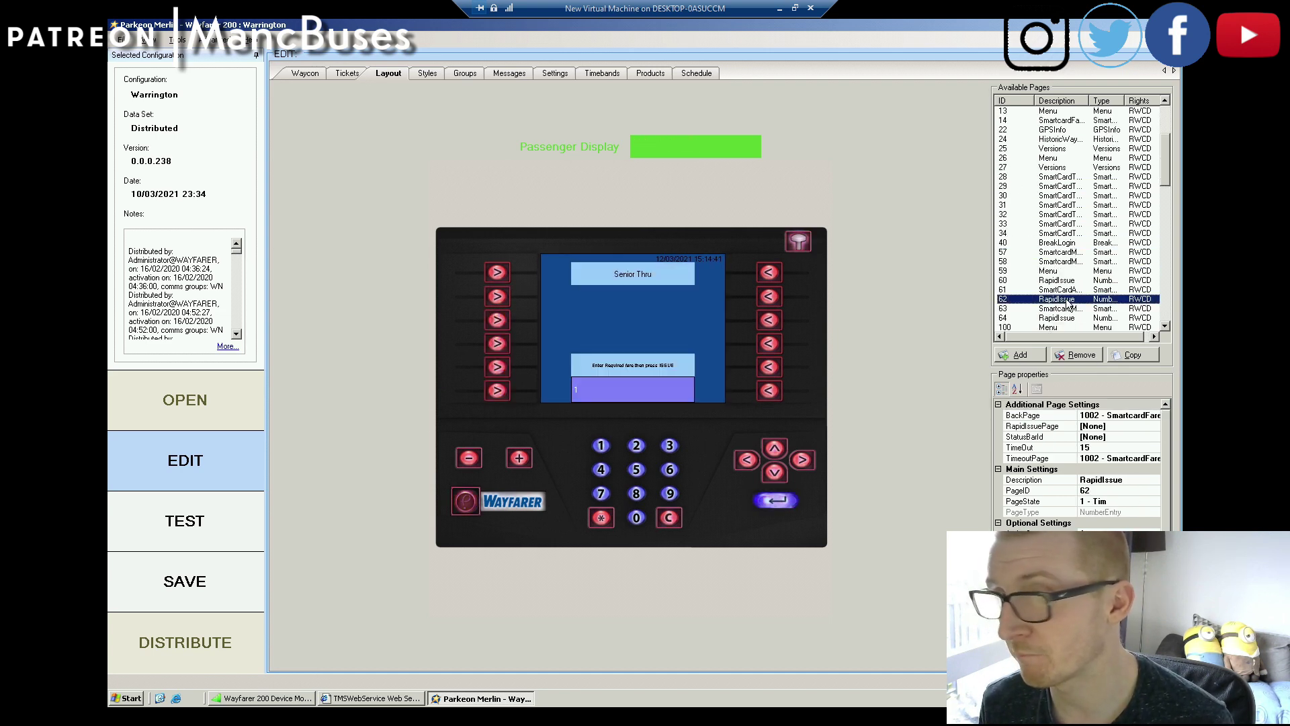
click(1069, 309)
click(1063, 328)
click(1055, 318)
scroll(1055, 316, down, 1)
click(1052, 302)
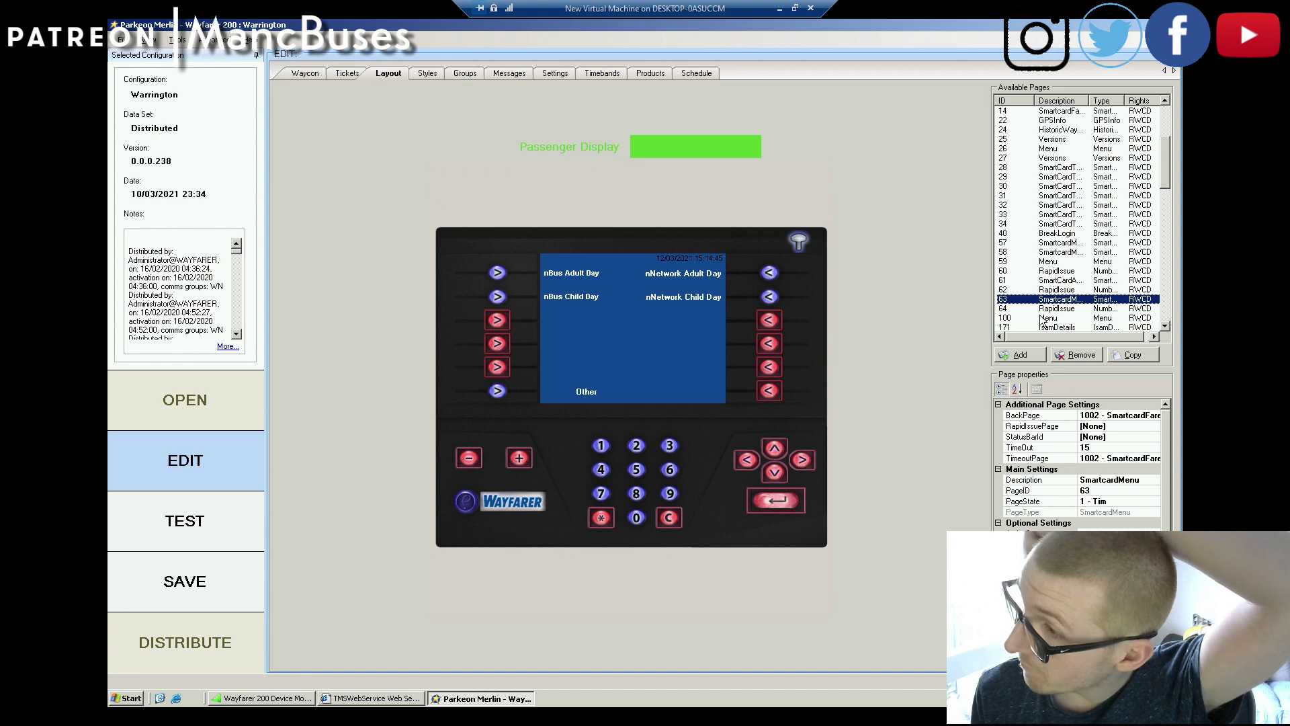
Step: Look through layout pages 351 and 1001, and open fare view page 1002
scroll(1035, 309, down, 3)
scroll(1044, 320, down, 1)
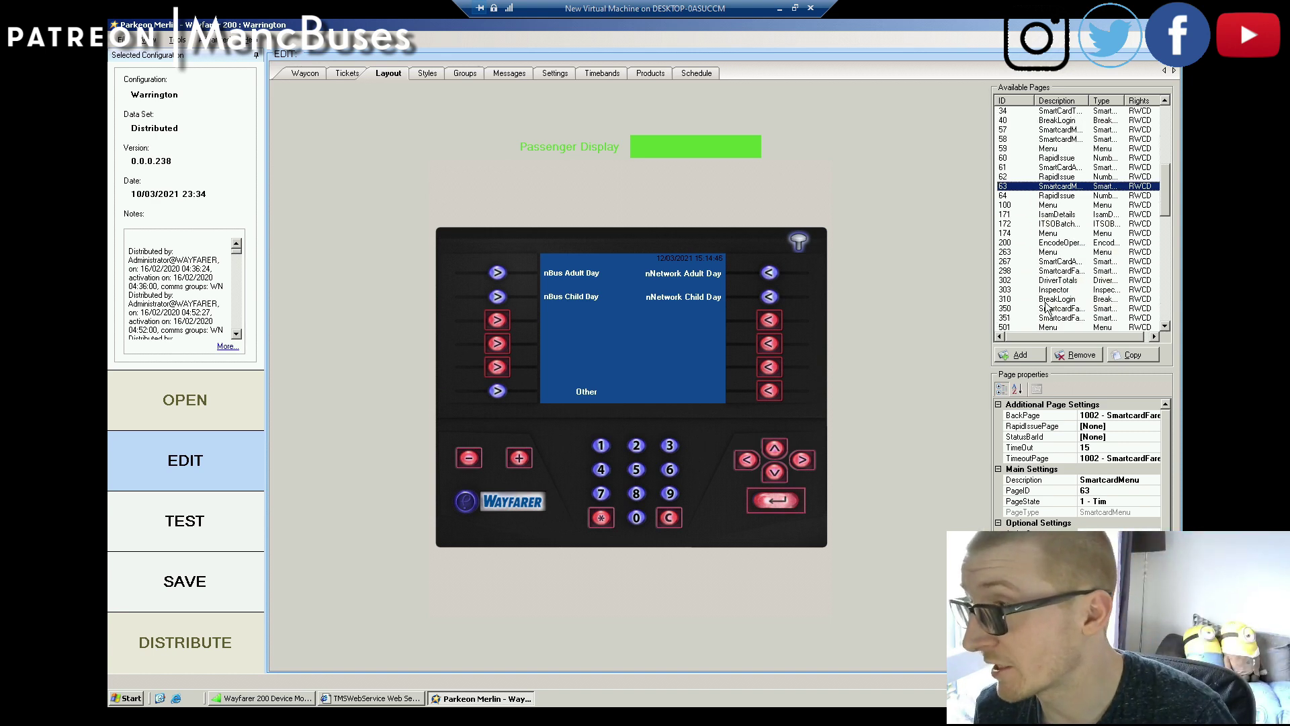
click(1058, 317)
scroll(1061, 324, down, 2)
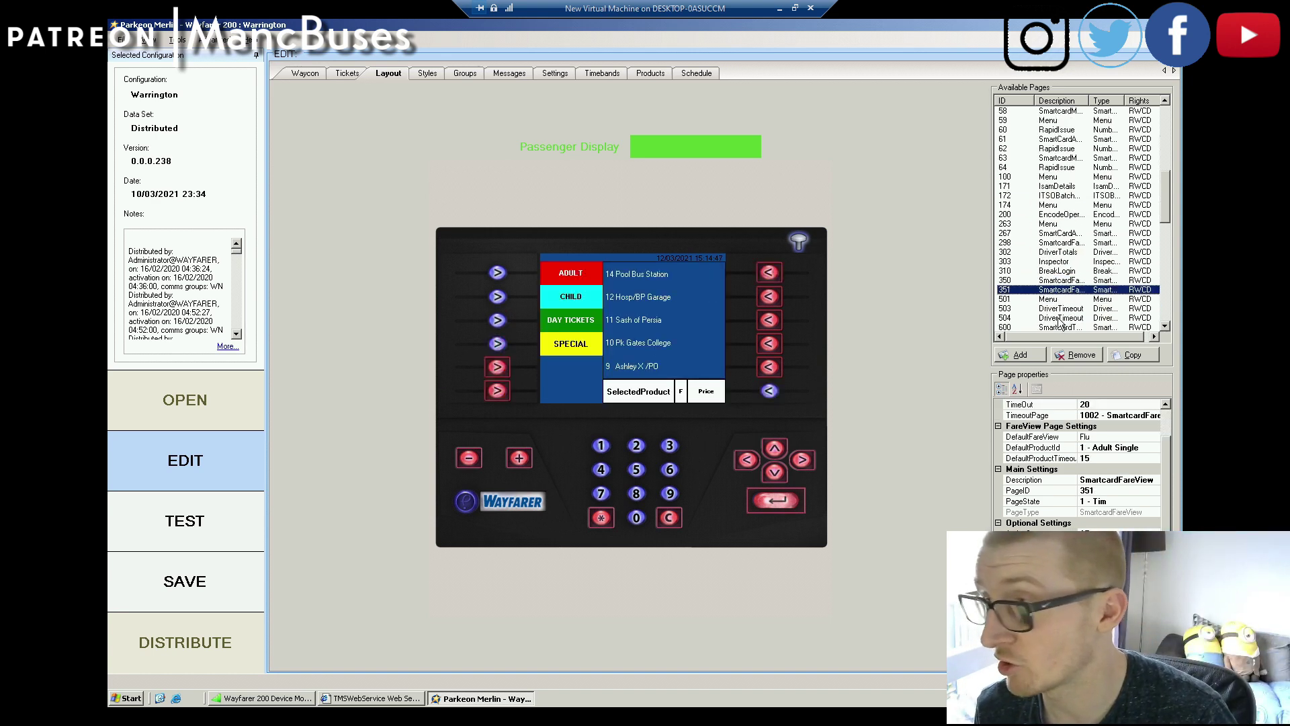
scroll(1050, 308, down, 1)
click(1055, 317)
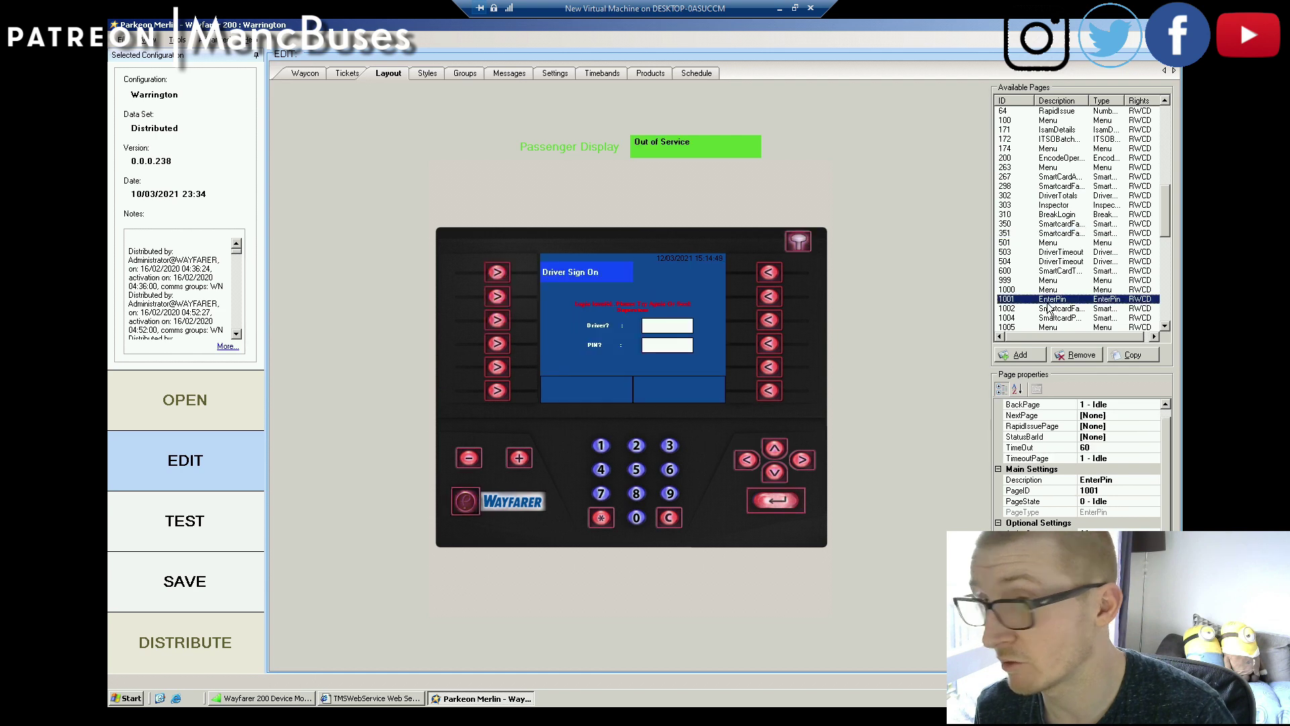
click(1052, 309)
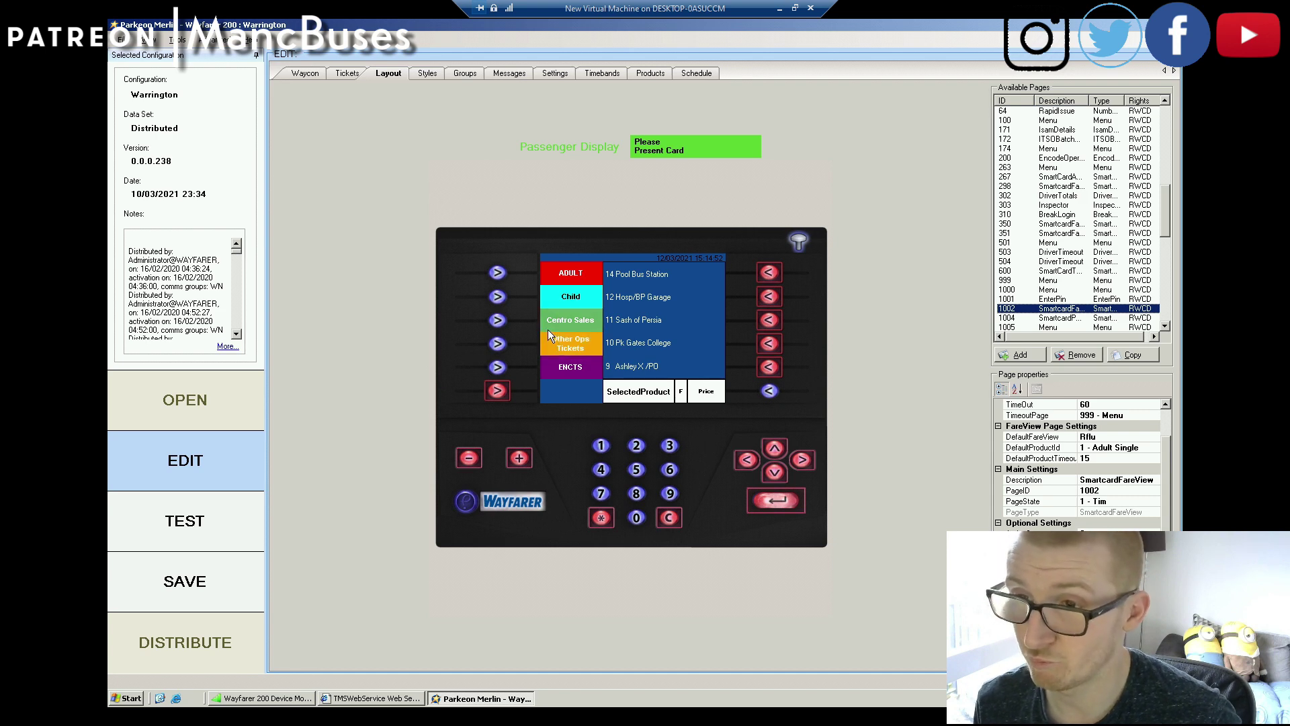
Step: Relabel the Centro Sales key on fare view page 1002 as "Day Tickets"
double_click(568, 313)
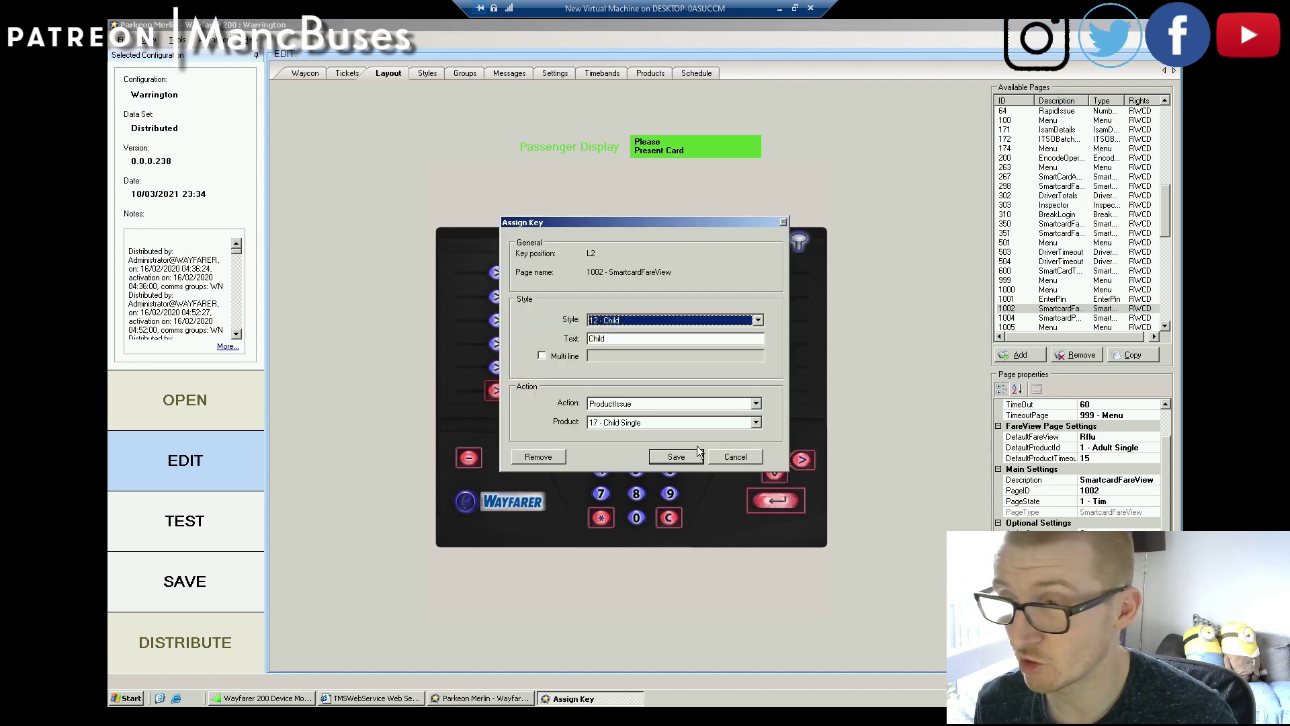
click(724, 457)
double_click(571, 320)
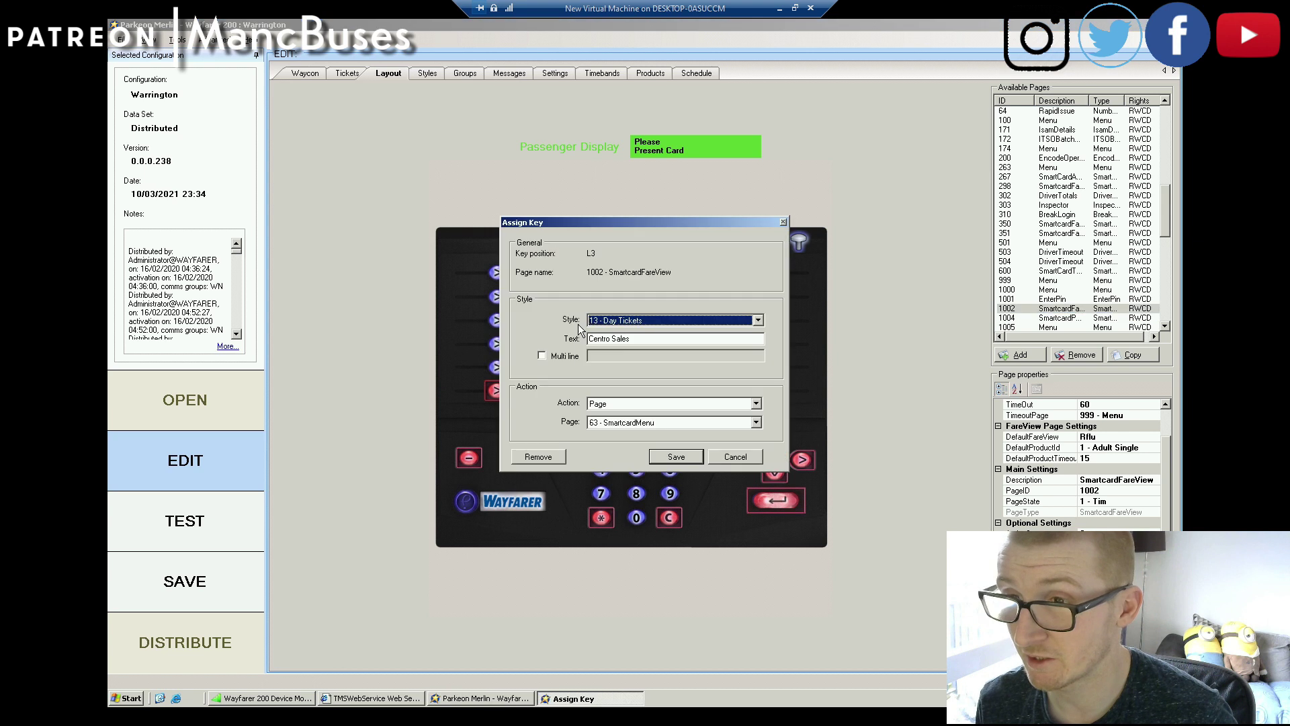
key(Tab)
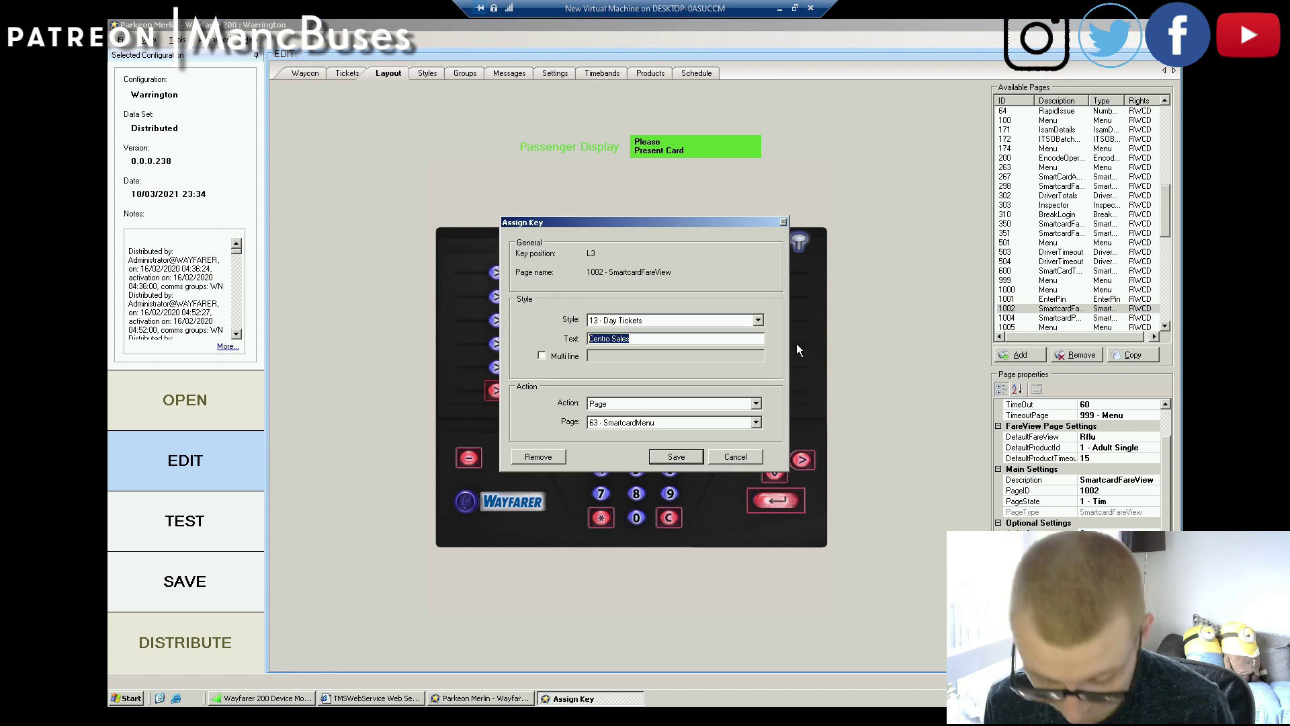
text(Day )
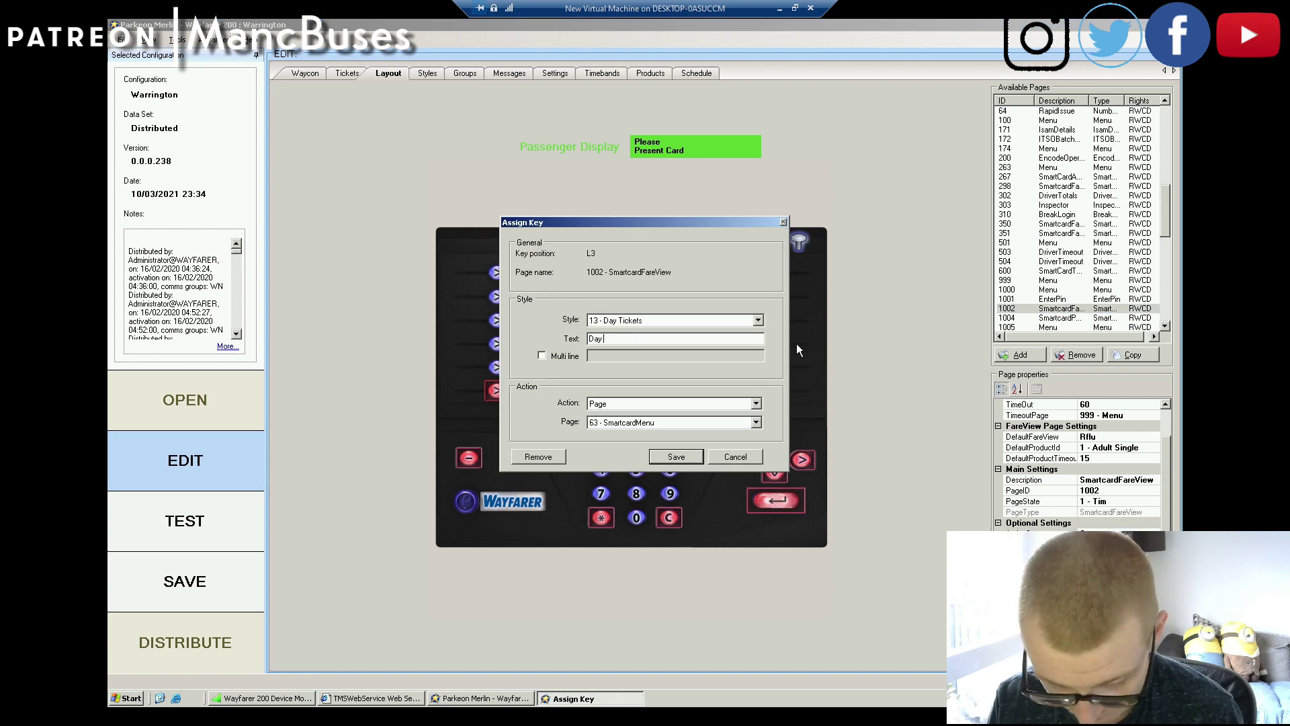
text(Tickets)
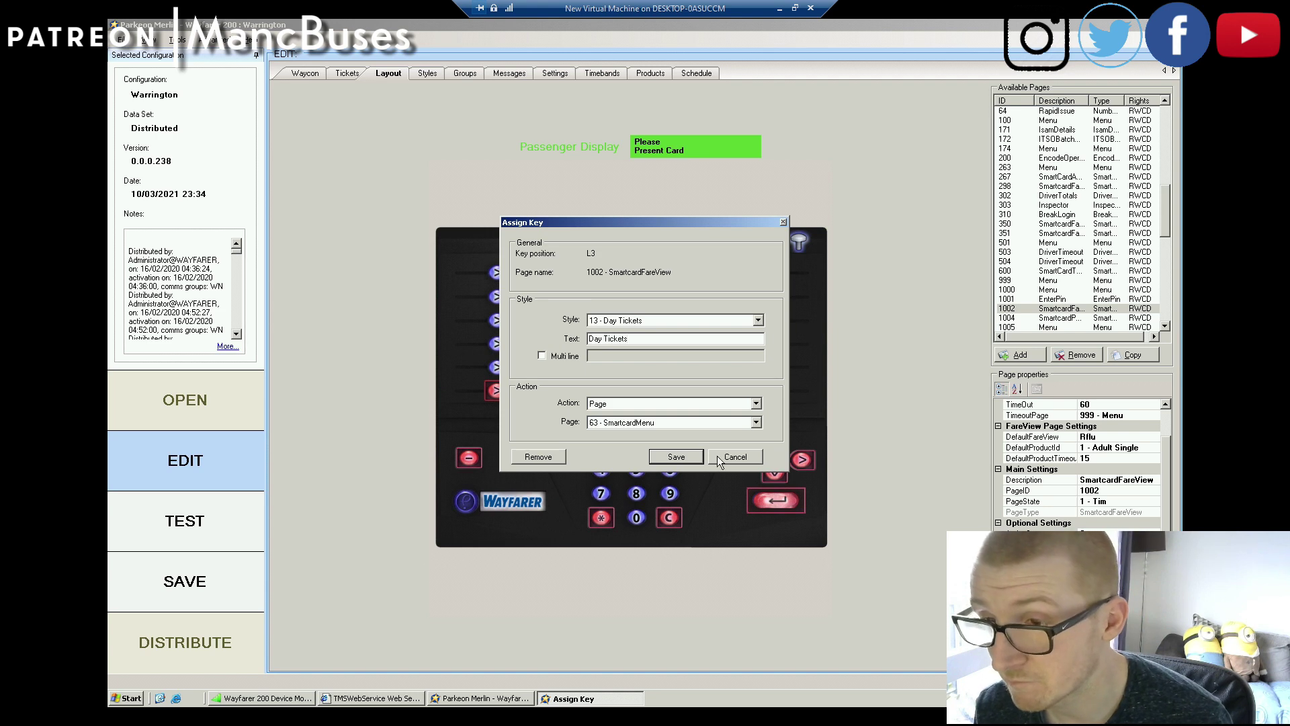
click(677, 457)
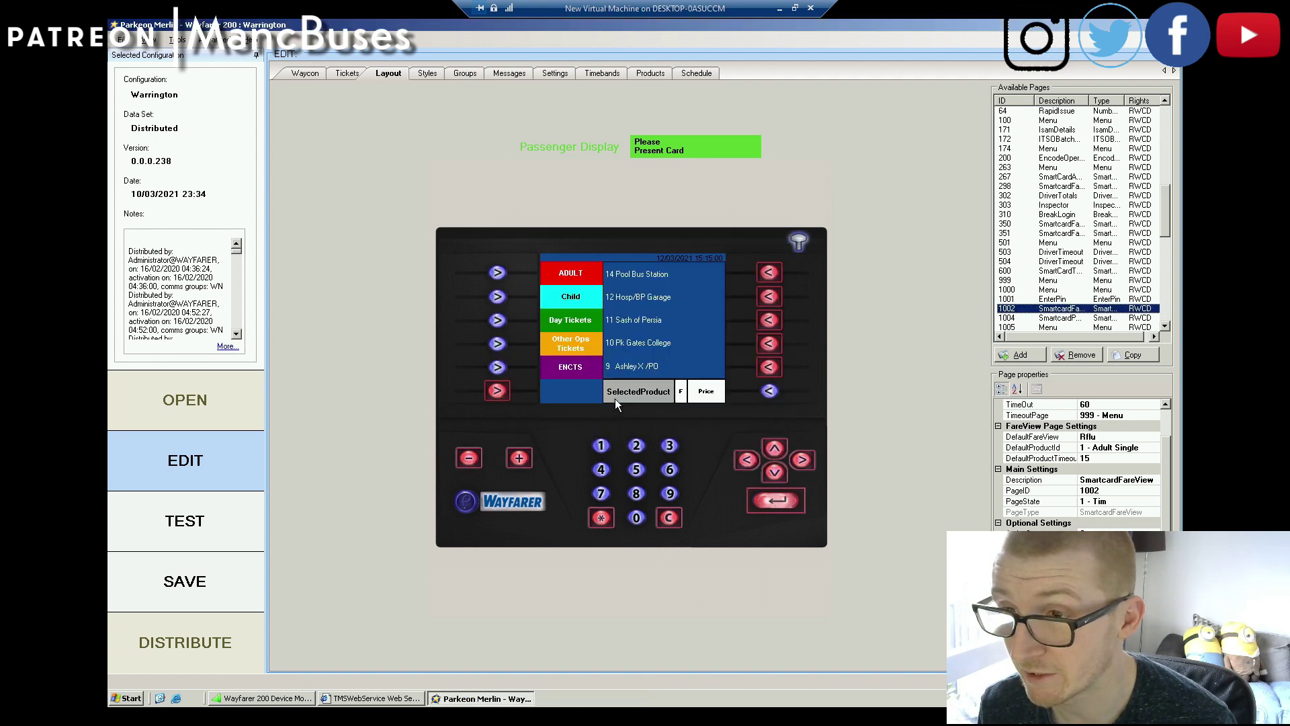
Step: Relabel the Other Ops Tickets key as "Weekly", keeping "Tickets" on its second line
double_click(575, 356)
drag(631, 339, 586, 344)
text(Week)
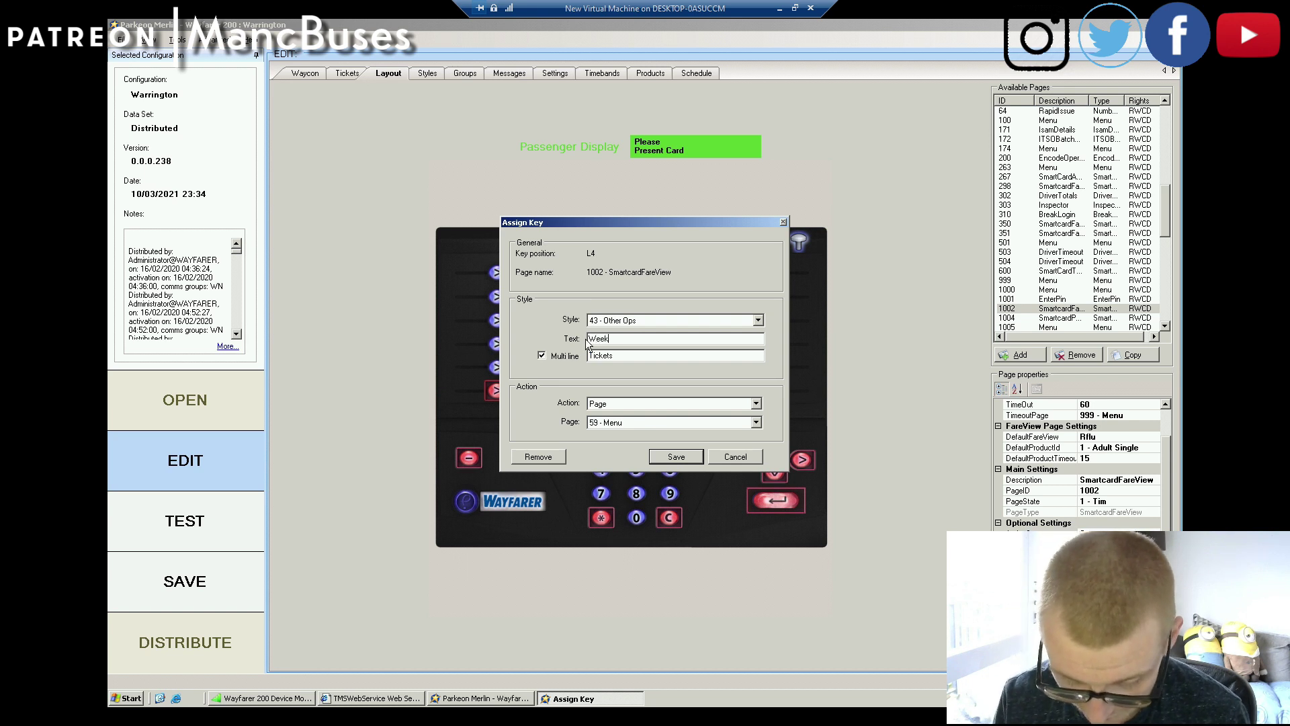
text(ly Tickets)
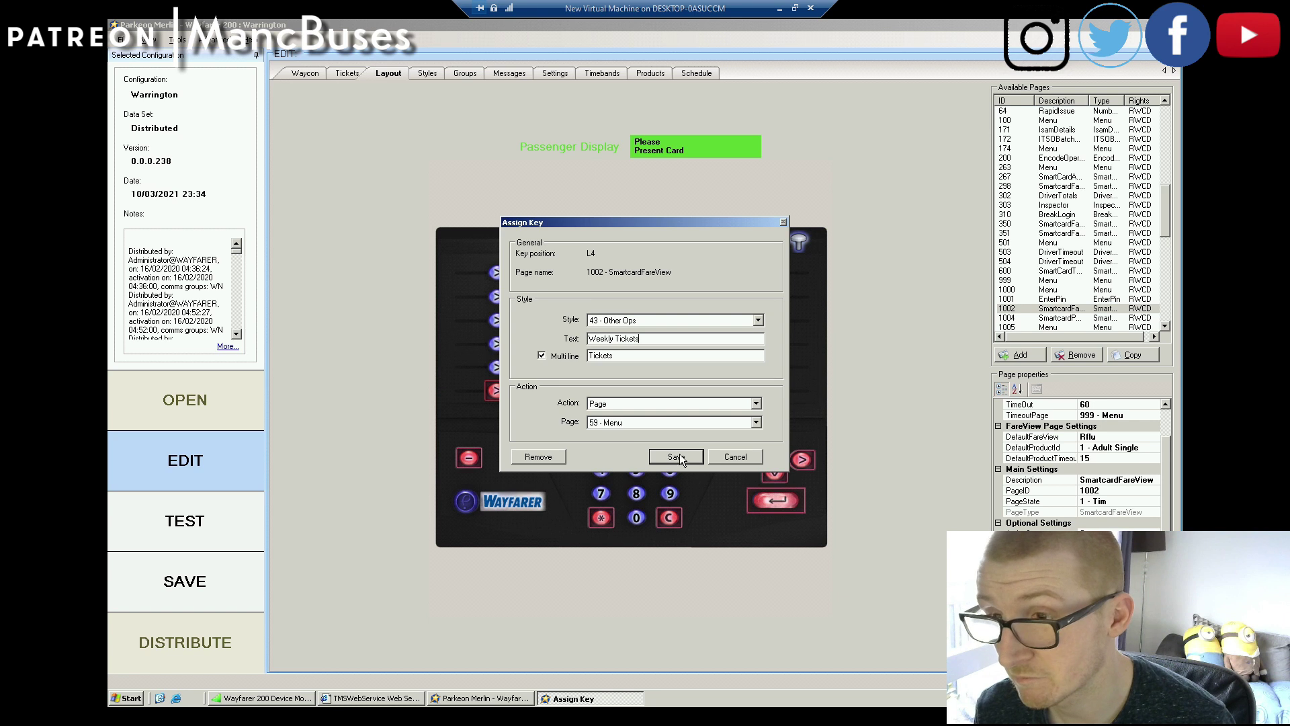
double_click(601, 356)
drag(639, 341, 612, 340)
key(BackSpace)
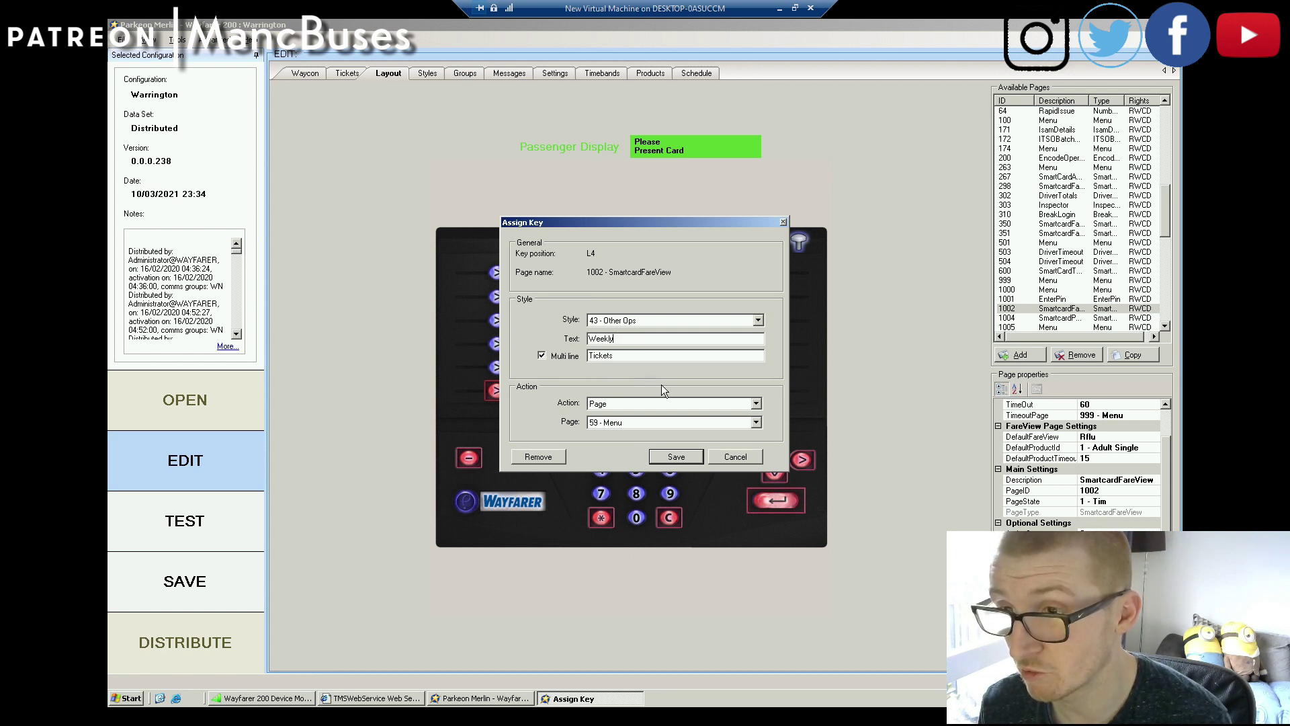
click(687, 455)
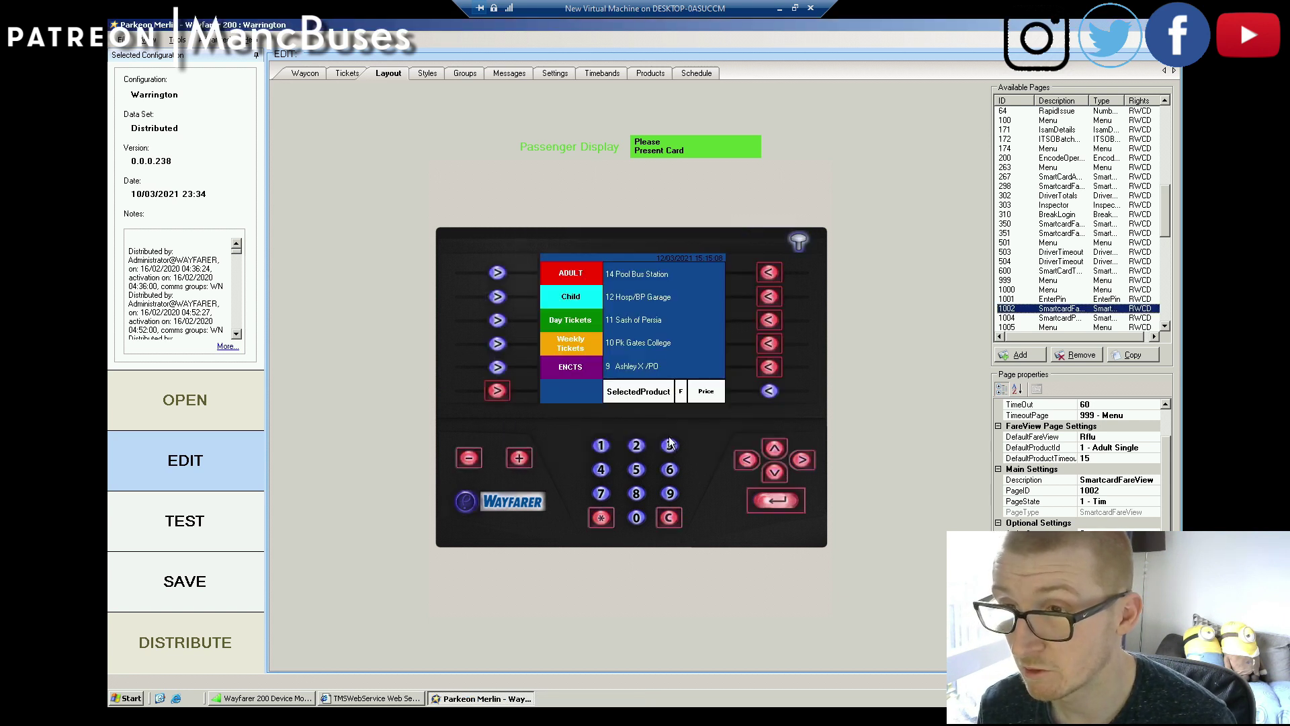
Step: Split the Day Tickets key label over two lines, with "Day" above "Tickets"
double_click(583, 326)
click(562, 357)
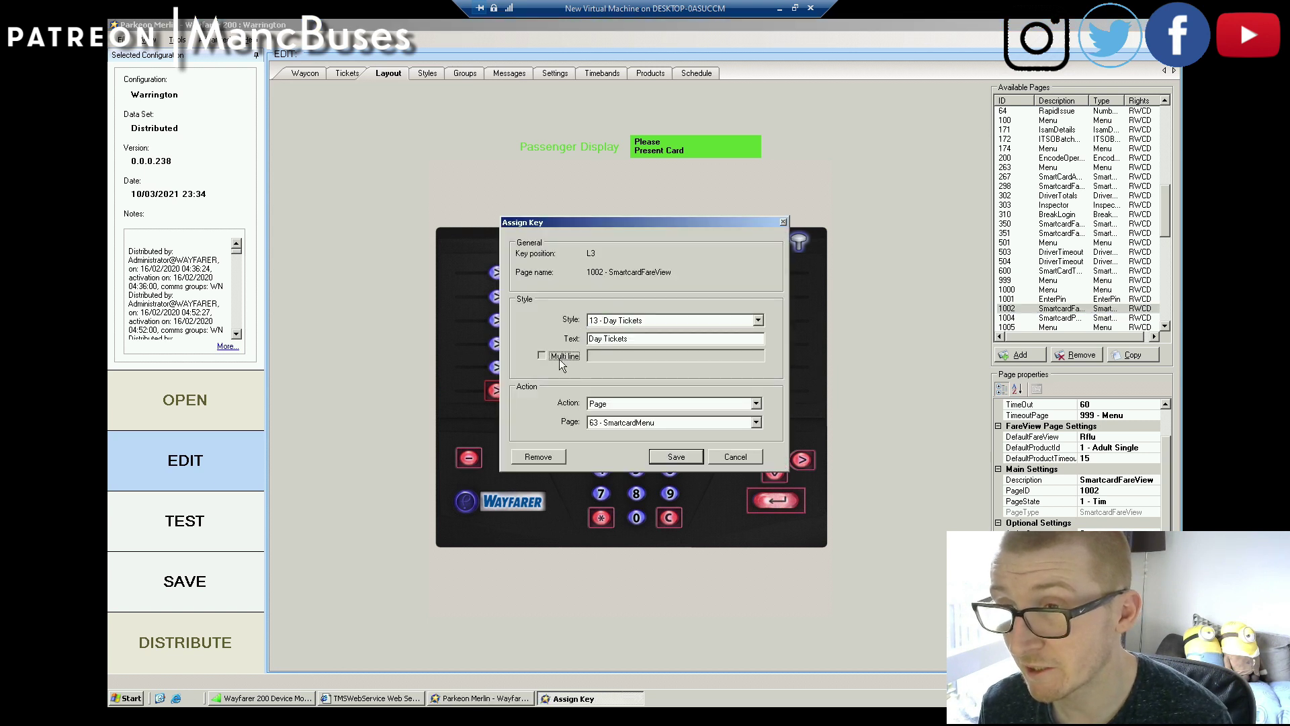
double_click(615, 340)
key(BackSpace)
click(611, 354)
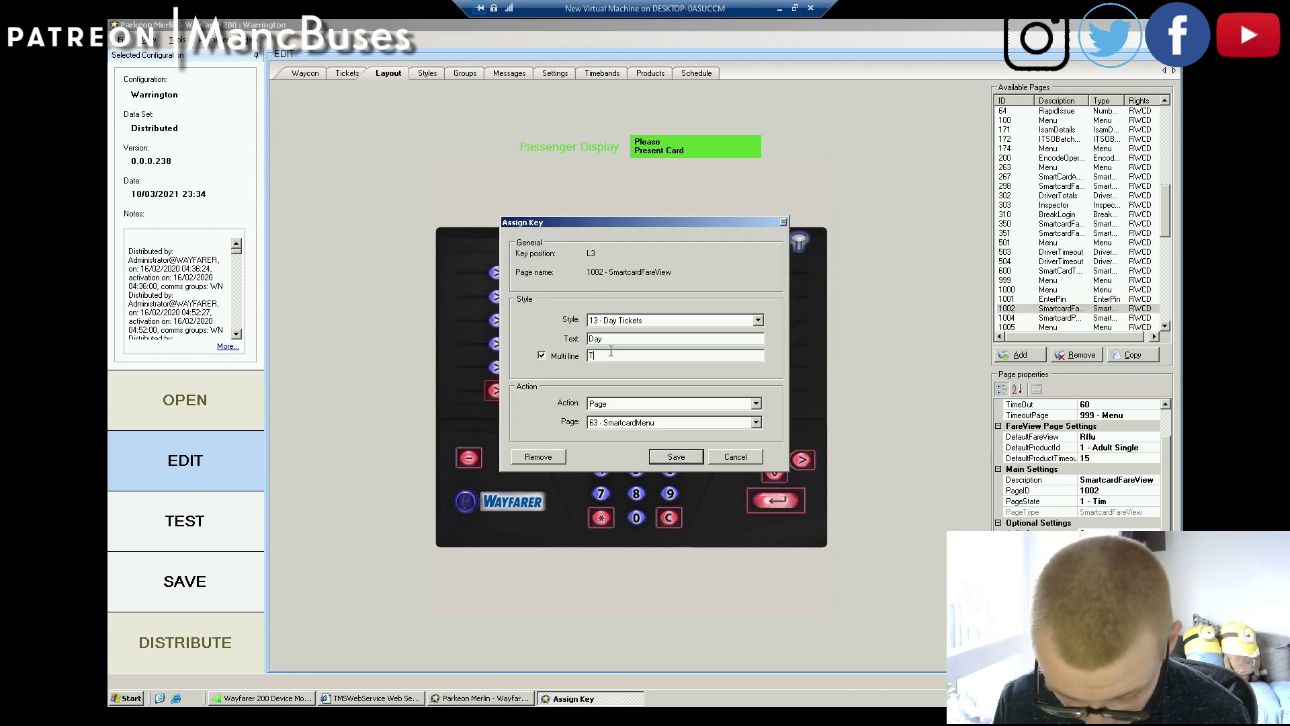
click(675, 457)
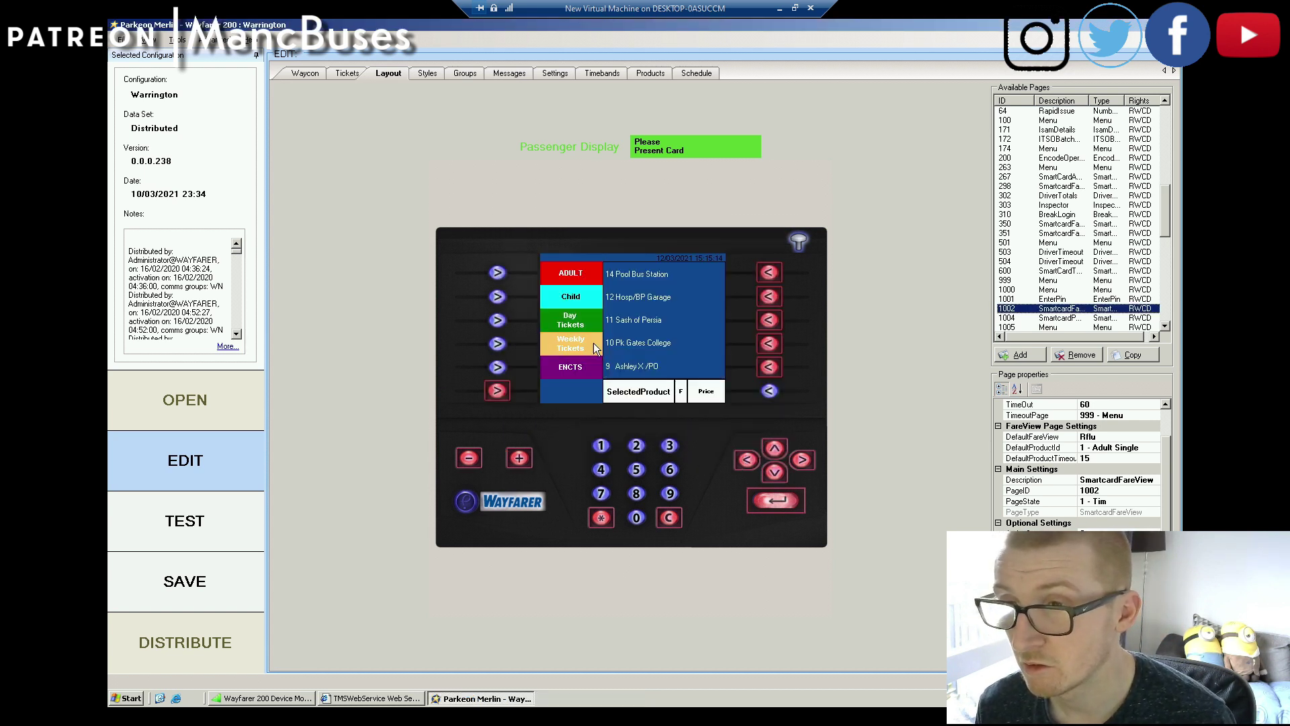
Step: Remove the ENCTS key from fare view page 1002
double_click(566, 374)
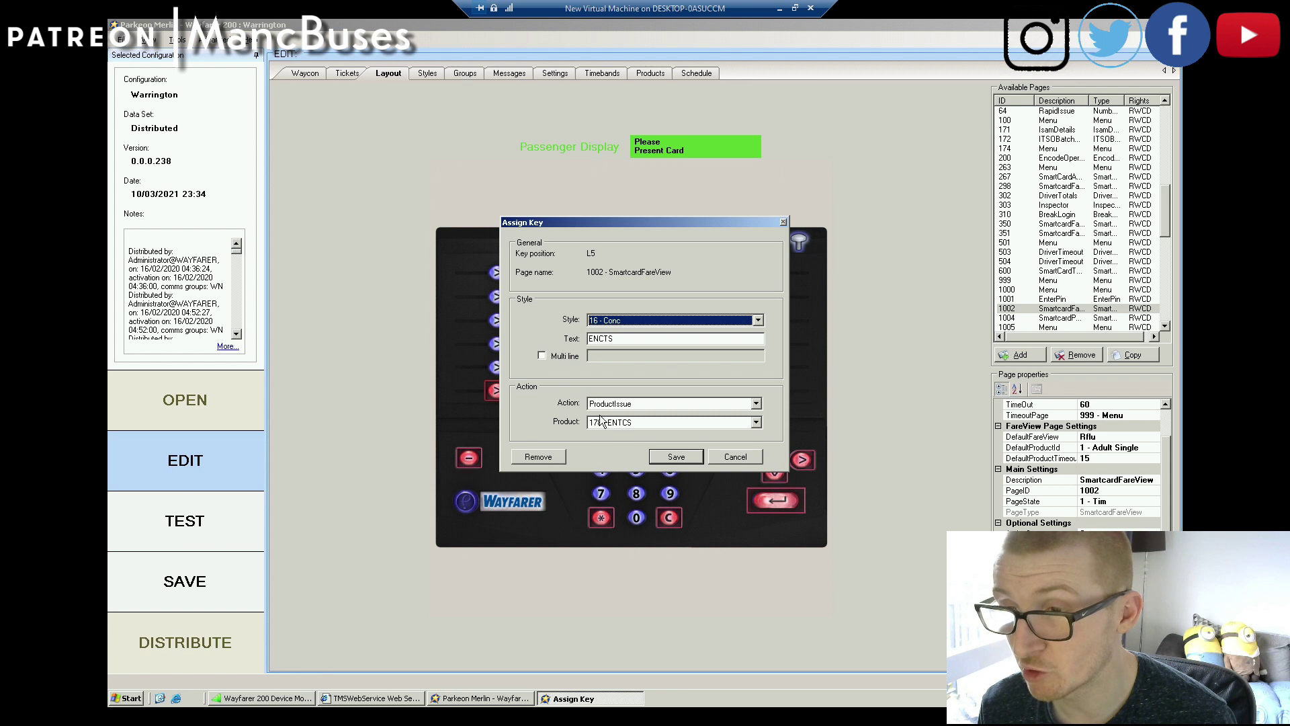
click(550, 457)
click(573, 357)
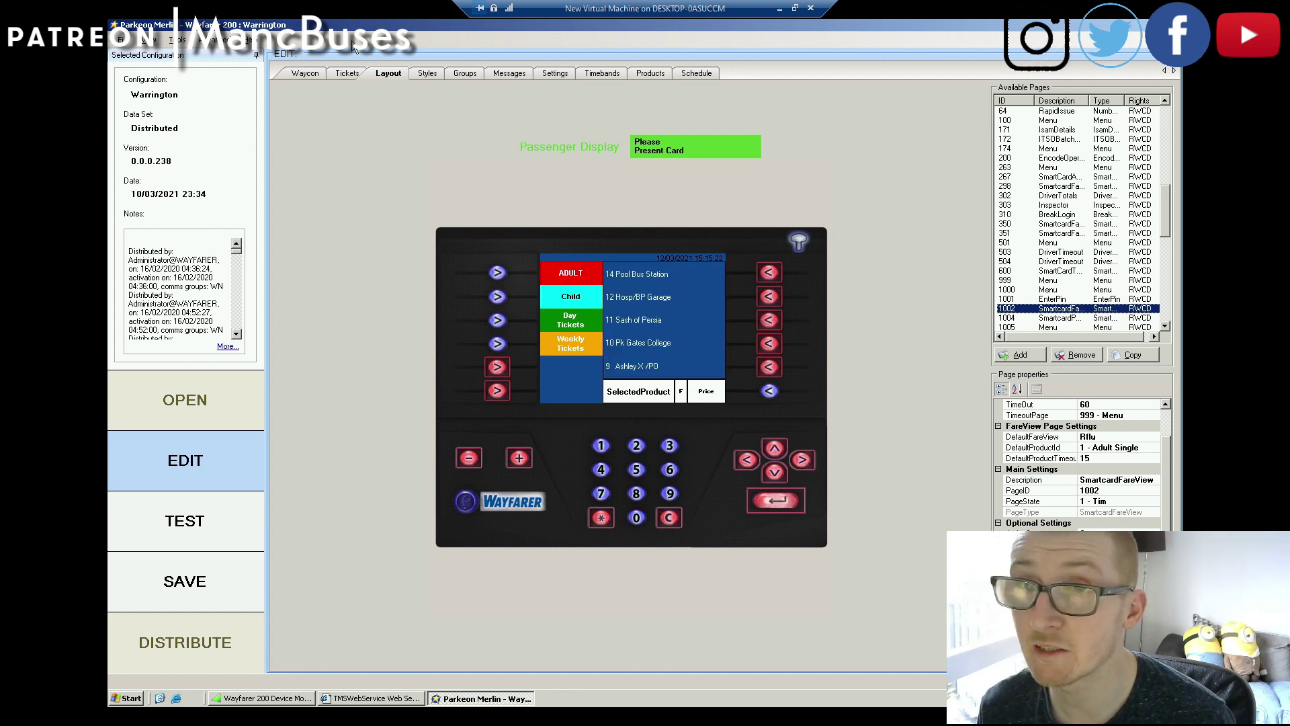
Step: Examine the fixed text lines of the Mancbuses part in the ticket designs
click(349, 74)
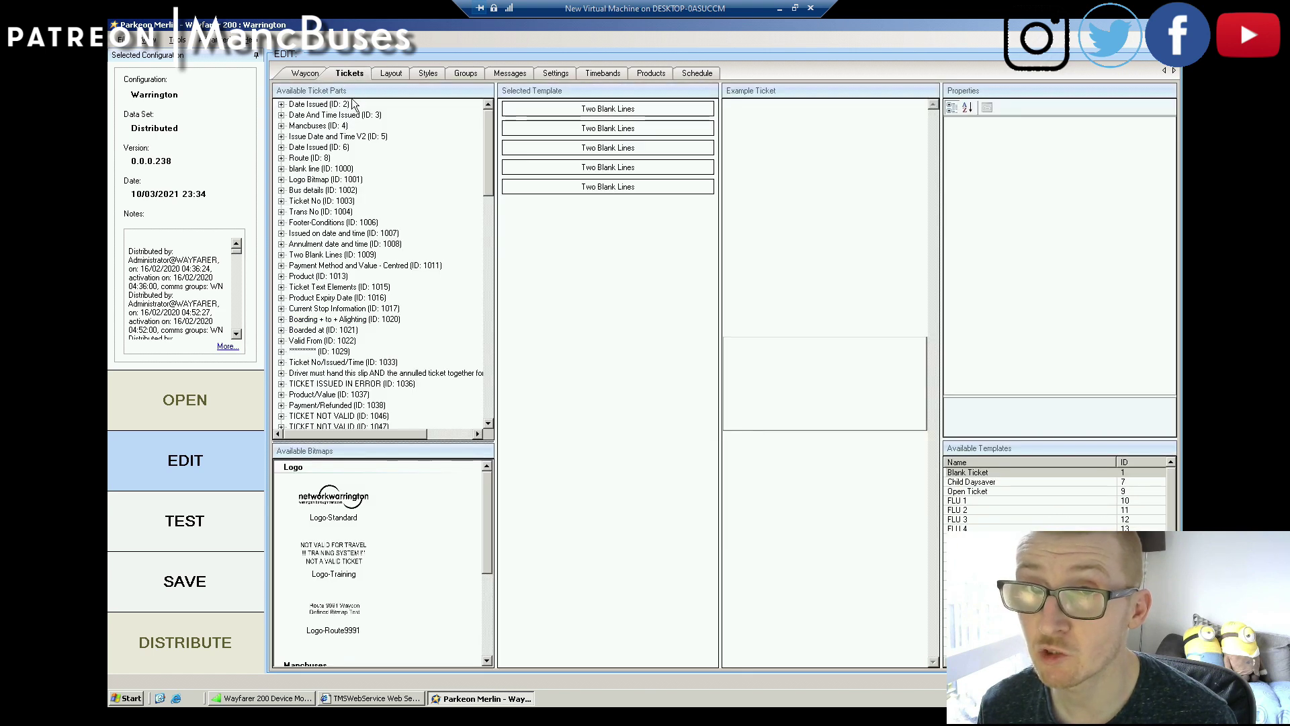
click(345, 126)
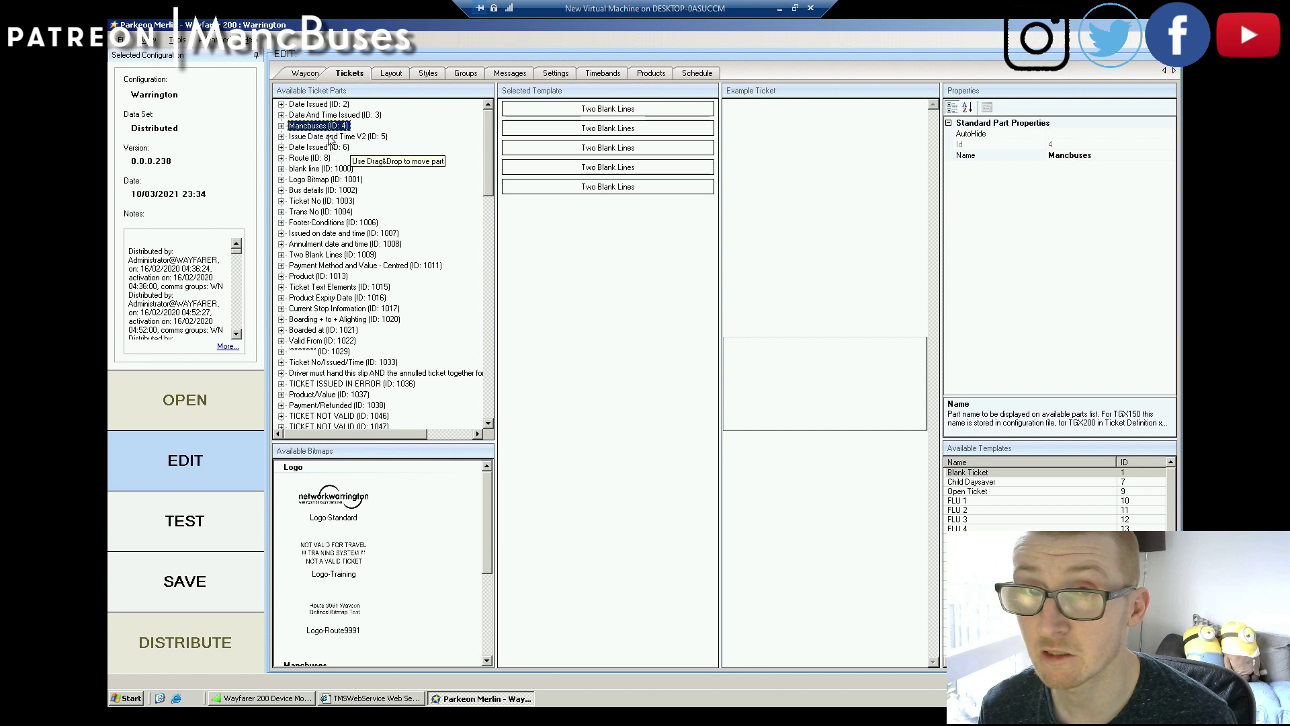
click(281, 126)
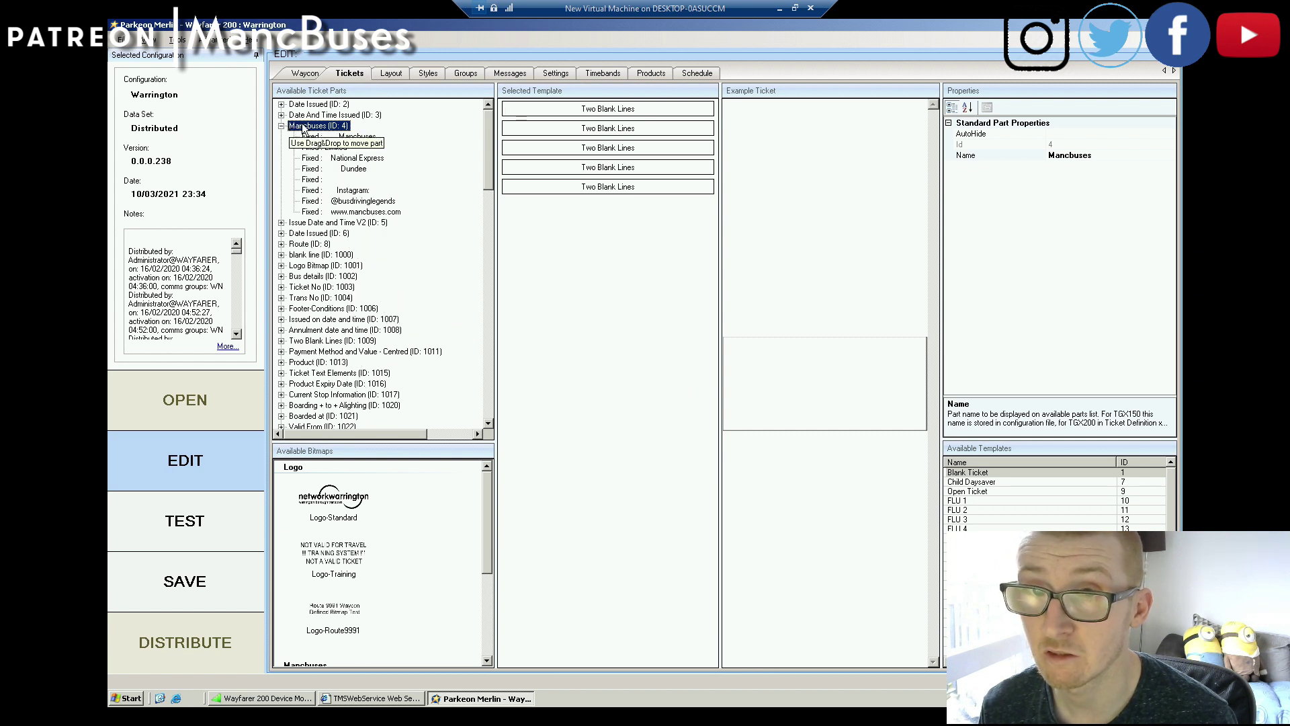
click(281, 126)
Step: Remove the banger bitmap element from the Logo Bitmap ticket part
double_click(316, 179)
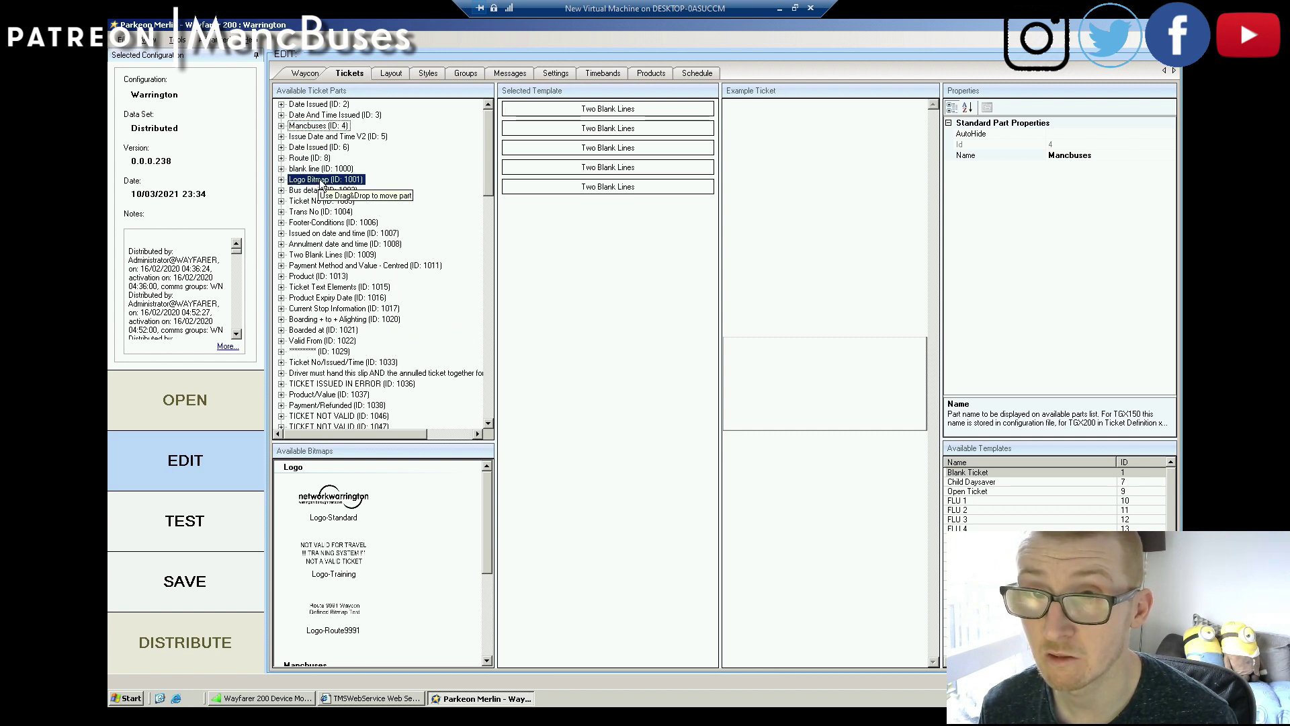
click(317, 191)
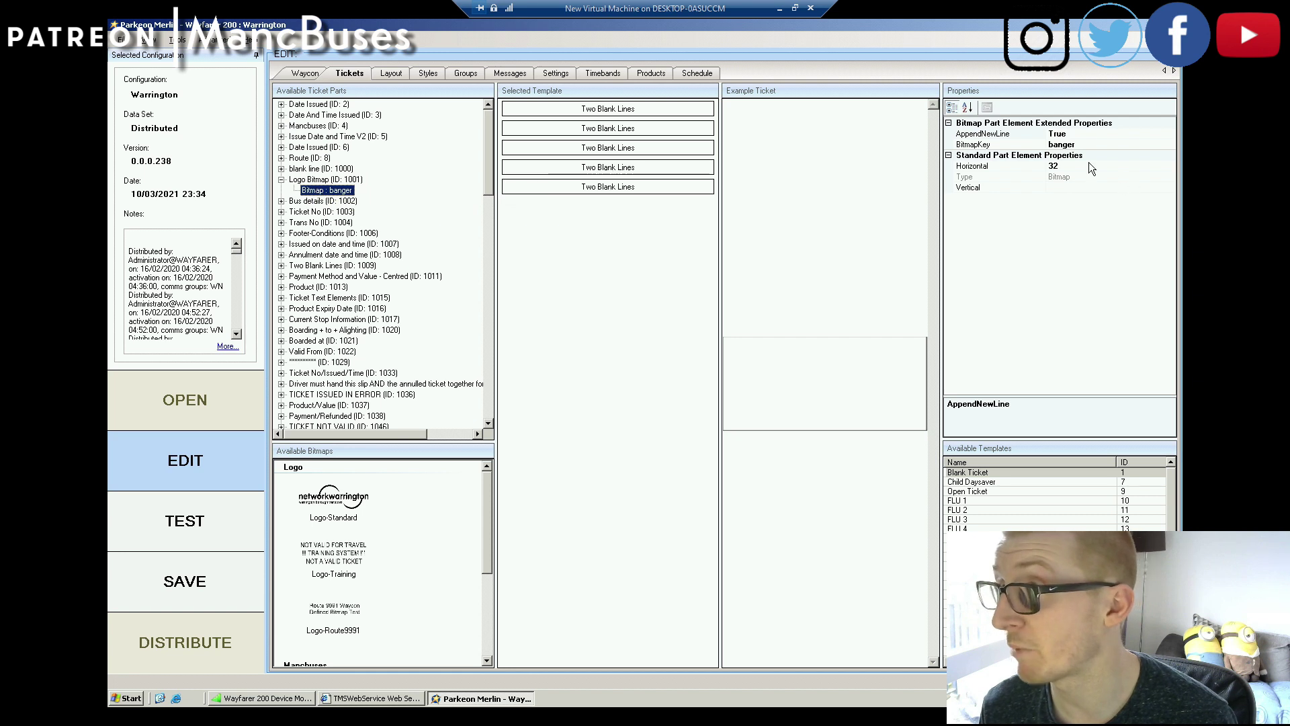
right_click(314, 193)
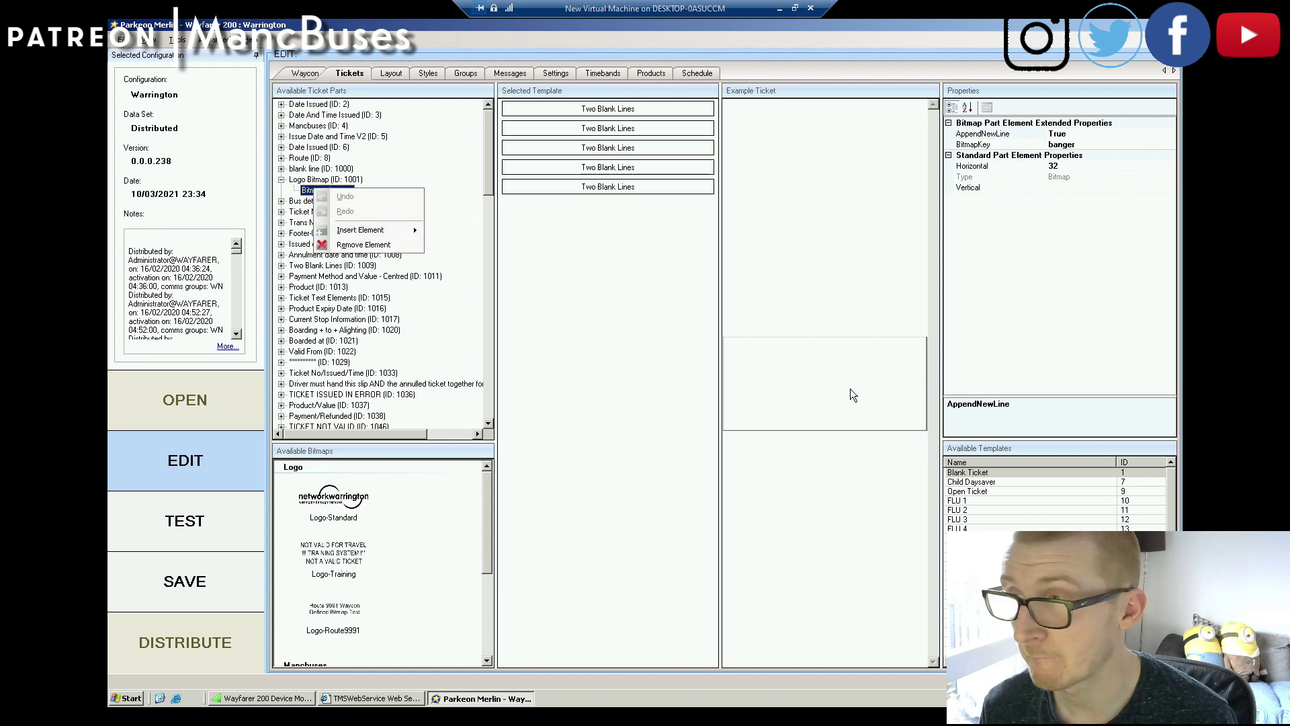
click(849, 395)
click(319, 191)
right_click(316, 192)
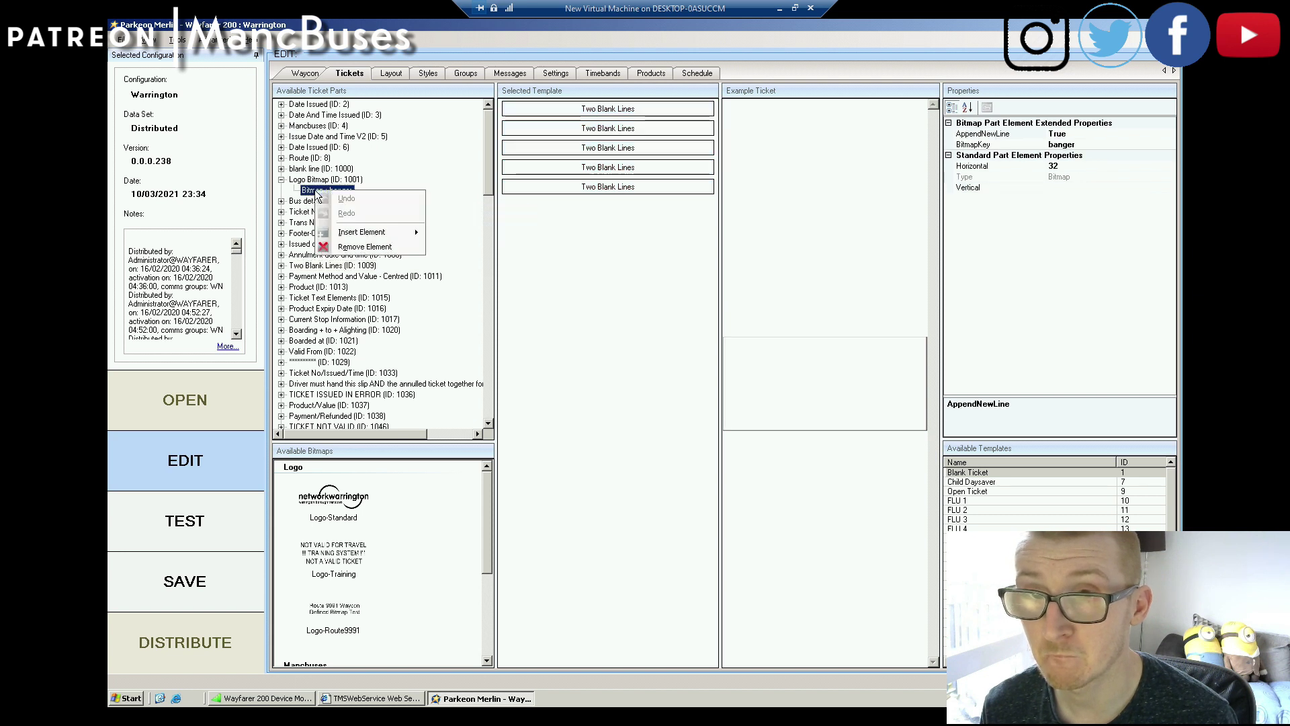
click(363, 246)
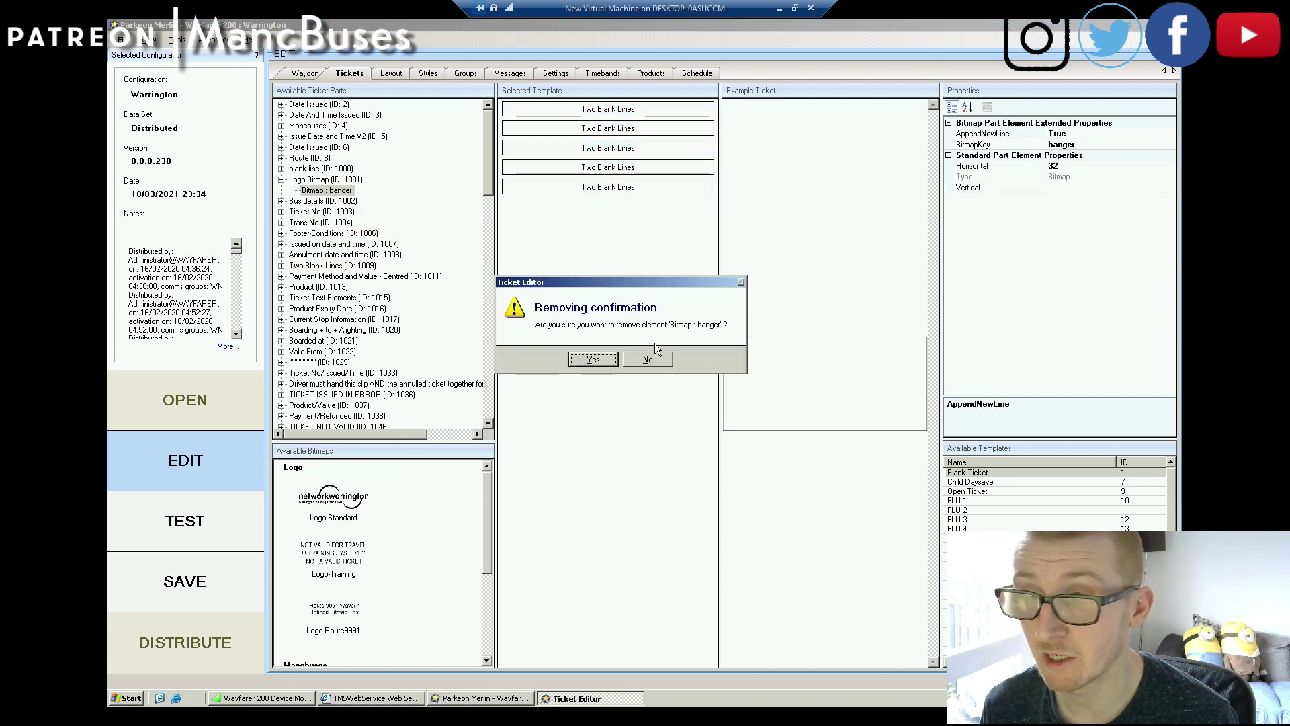
click(591, 359)
Step: Add a bitmap element to the Logo Bitmap ticket part and assign it the Mancbuses bitmap
right_click(340, 188)
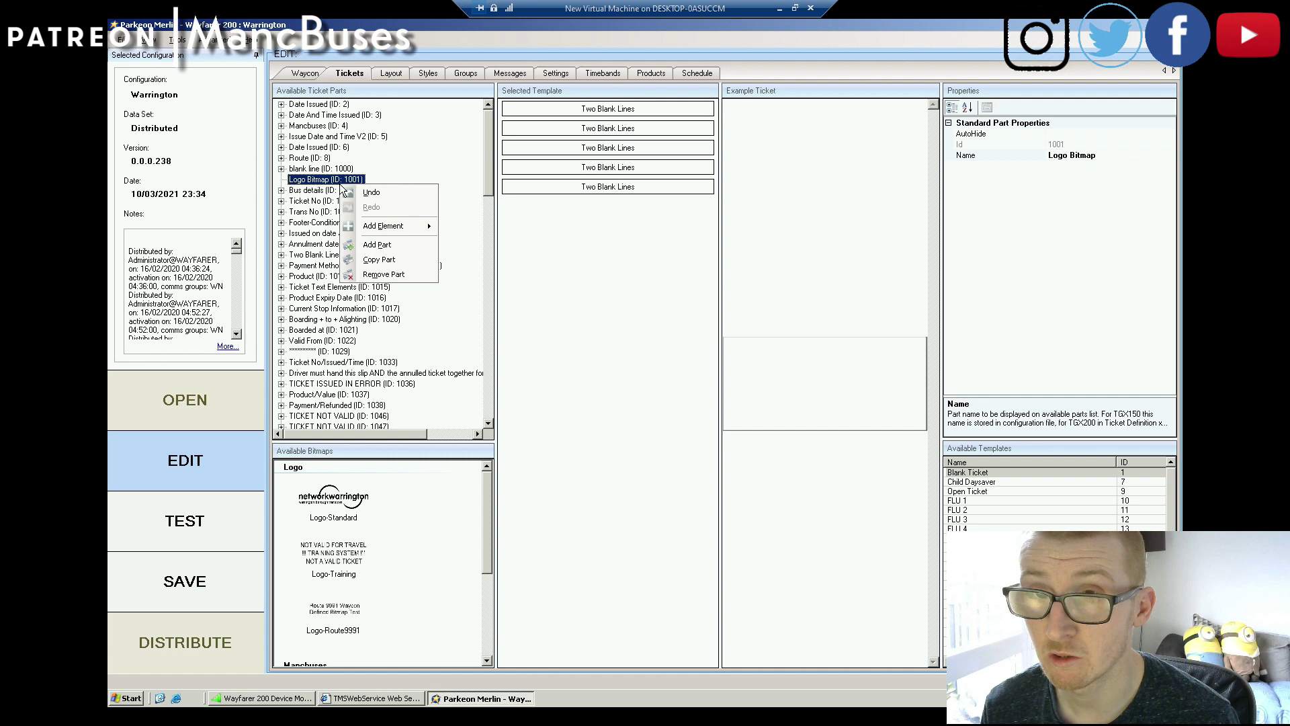
right_click(345, 181)
mouse_move(389, 221)
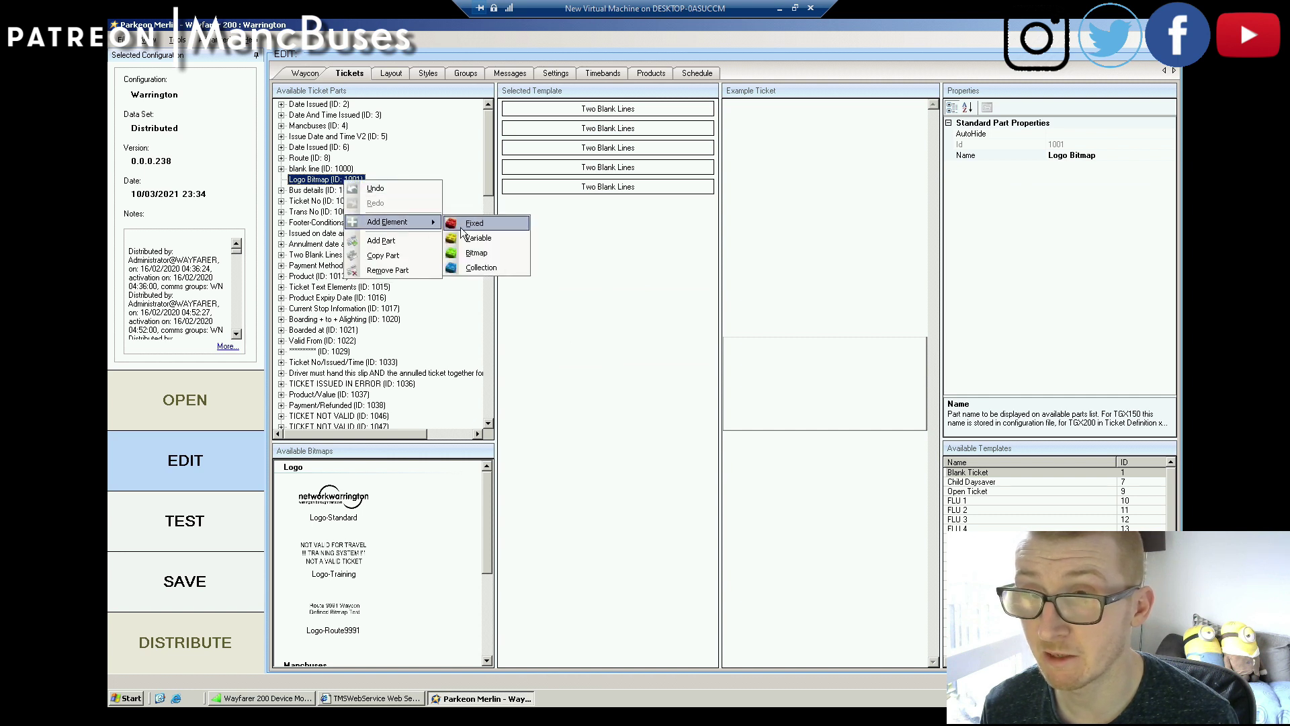
click(477, 252)
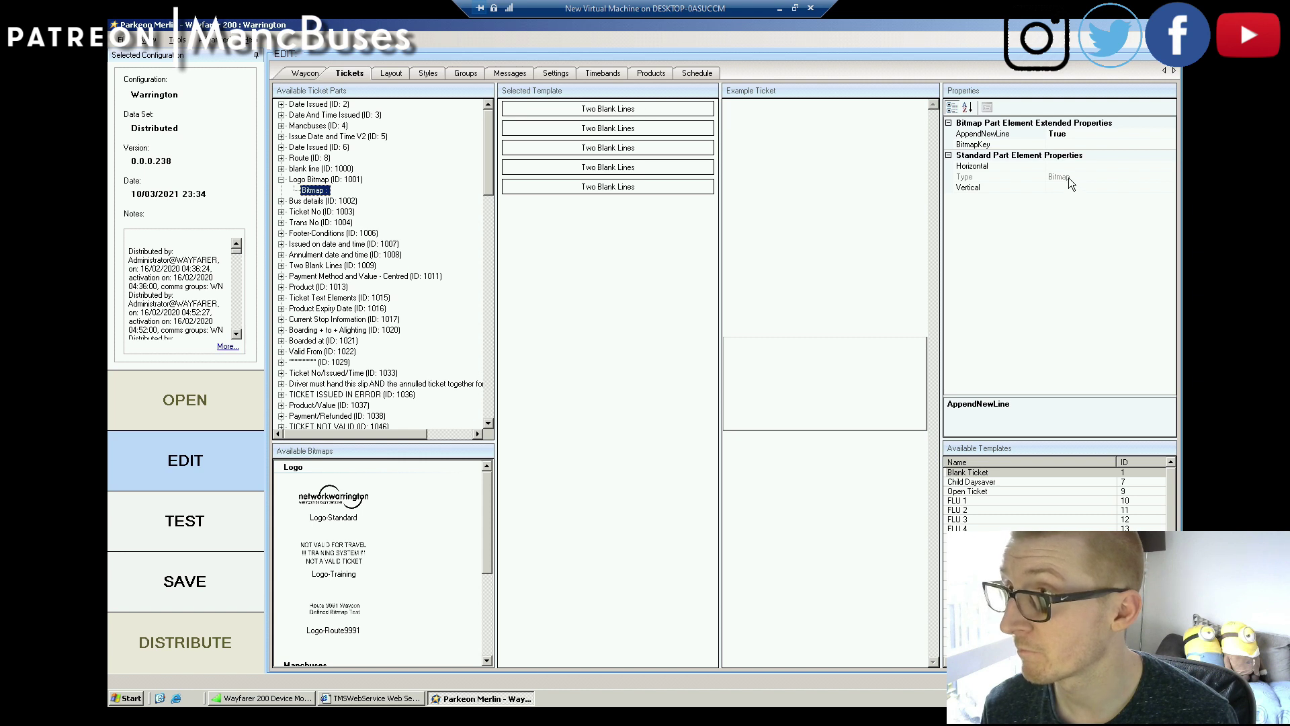
scroll(377, 558, down, 3)
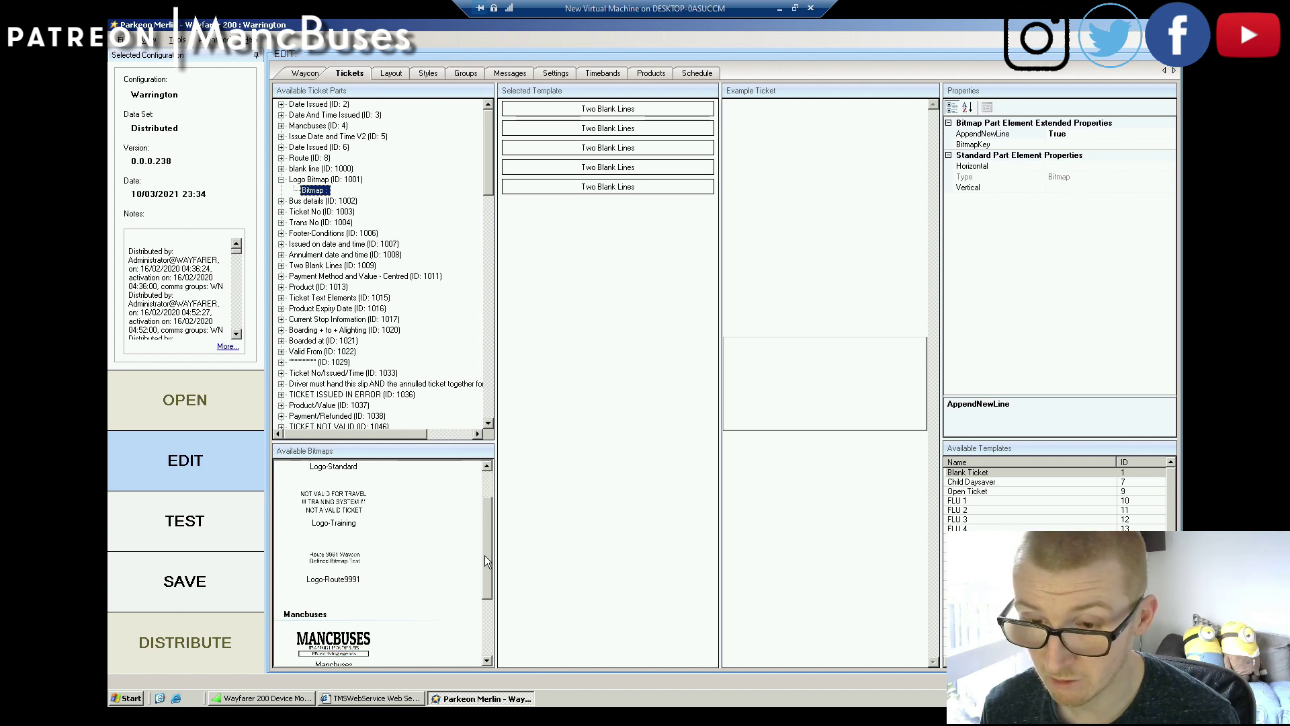
click(331, 577)
drag(330, 576, 314, 197)
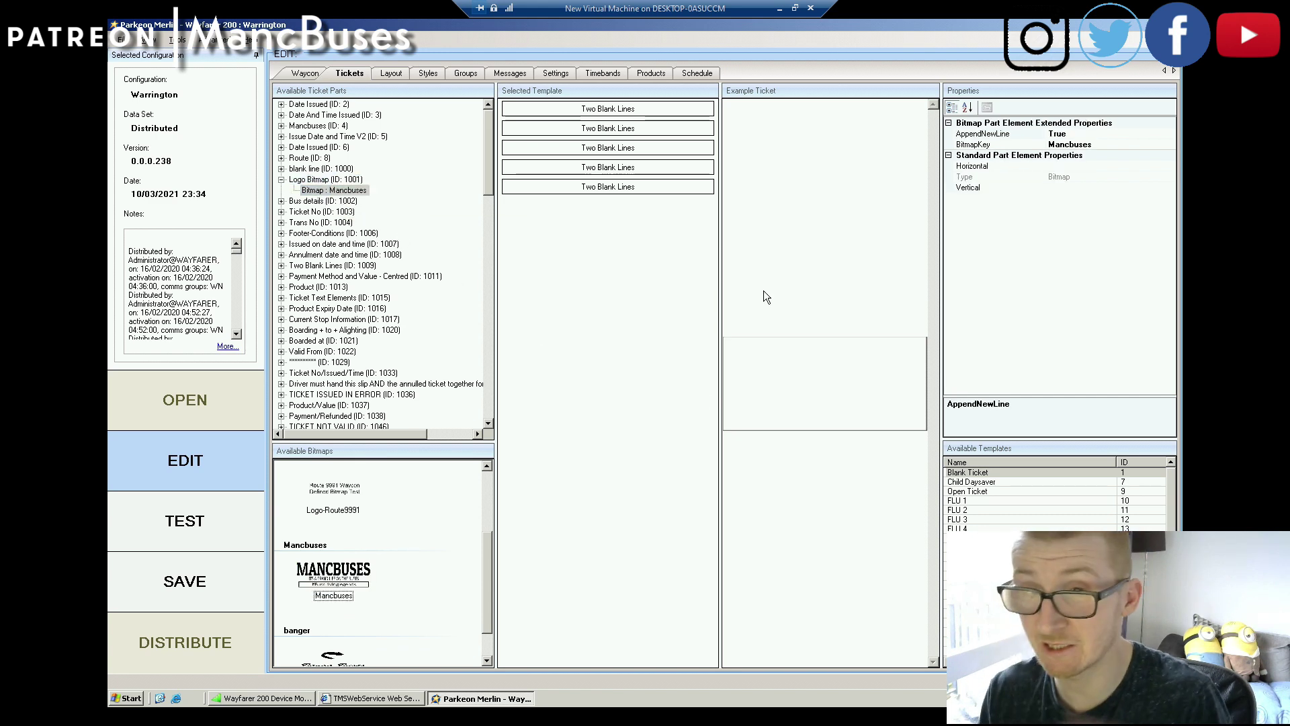
Step: Generate the Wayfarer 200 data set files for the Warrington configuration
click(306, 73)
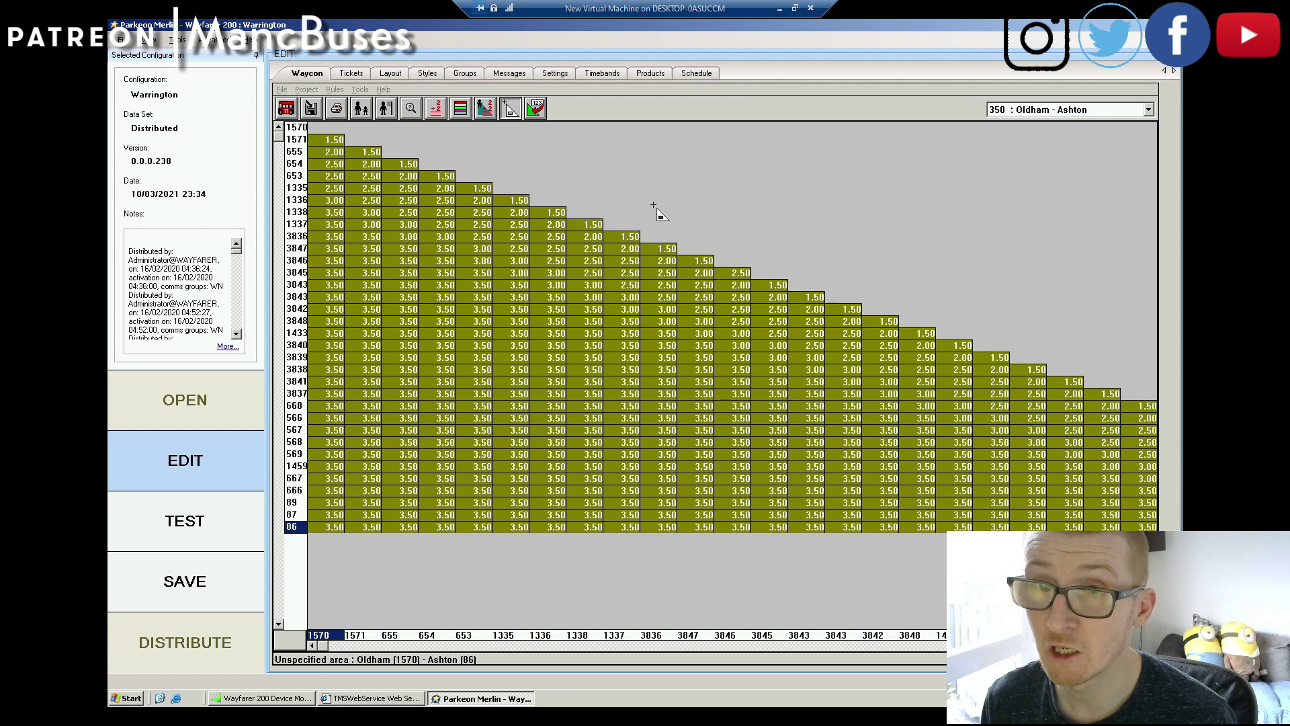
click(211, 535)
click(321, 594)
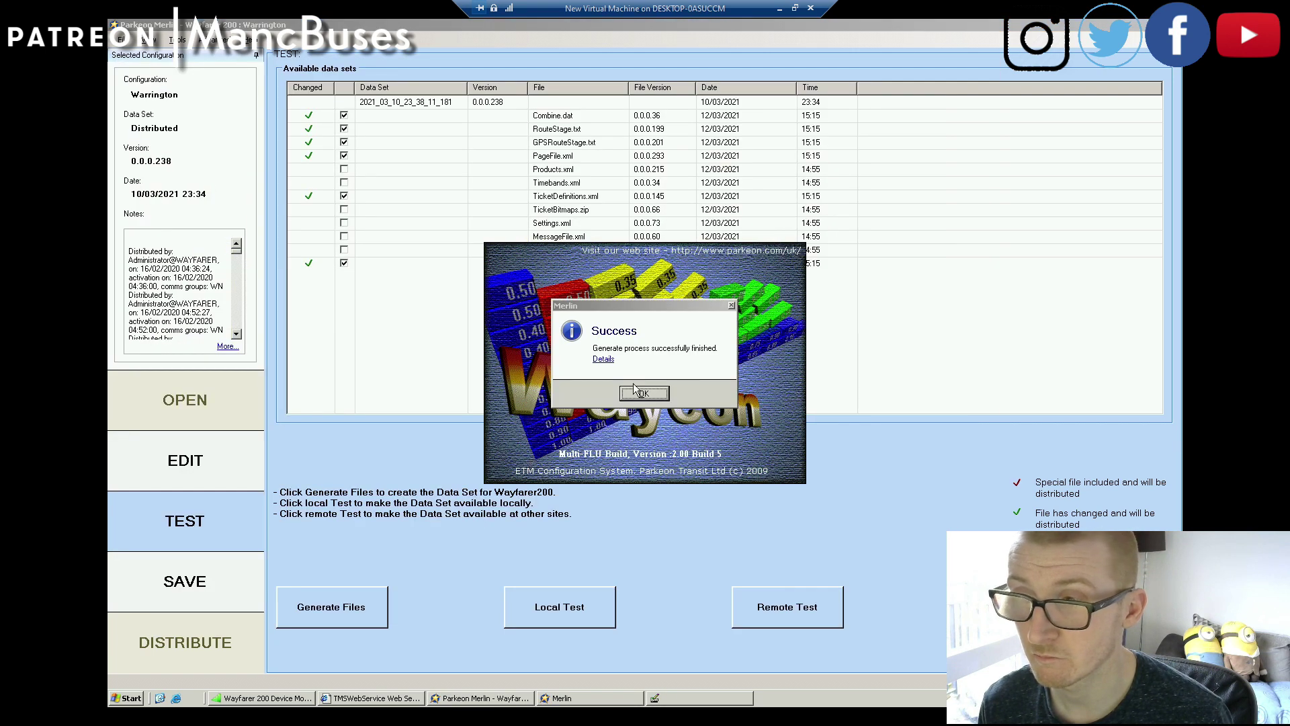
click(638, 387)
Step: Save the data set, continuing despite the files changed since the last generation
click(246, 580)
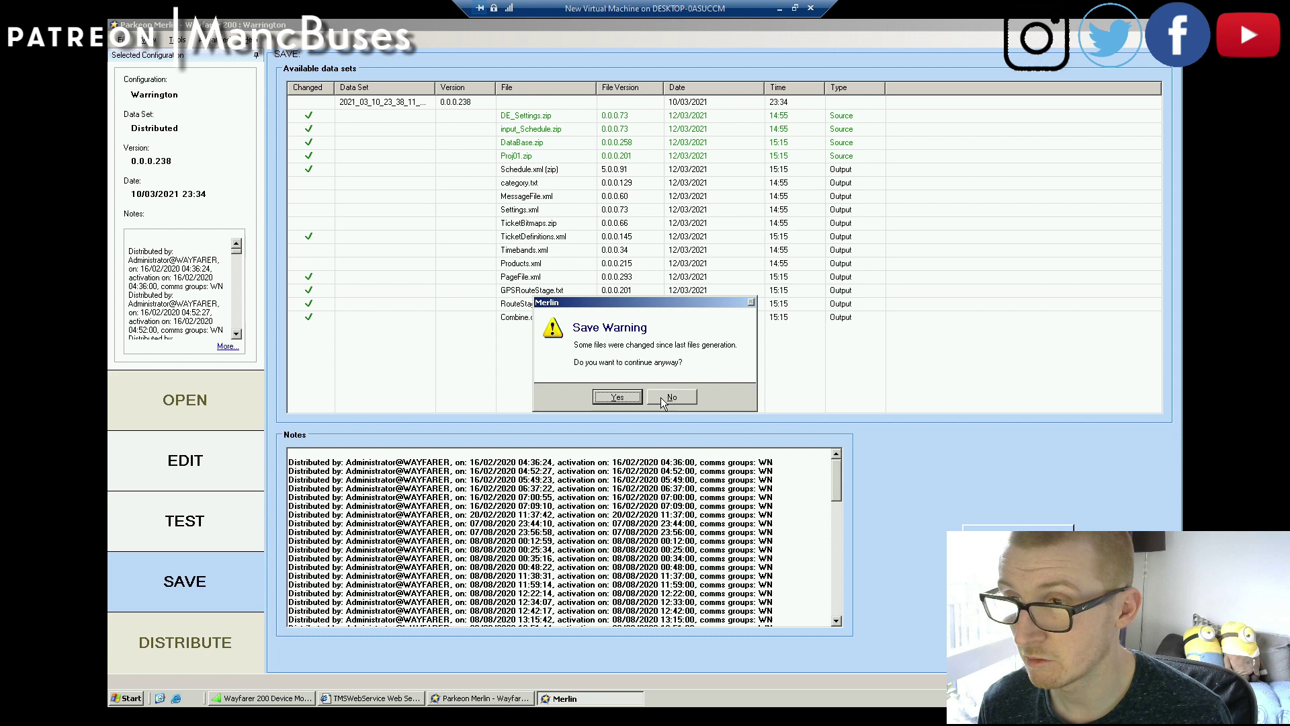
click(637, 398)
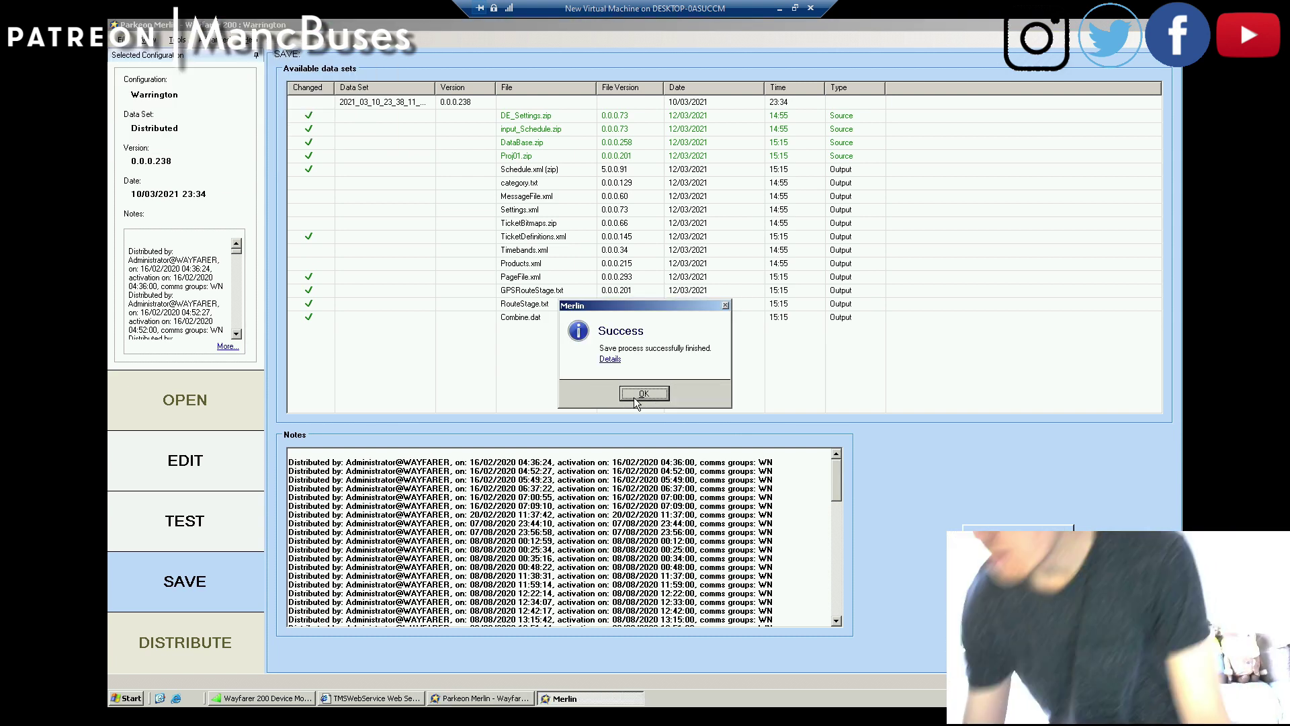
click(627, 398)
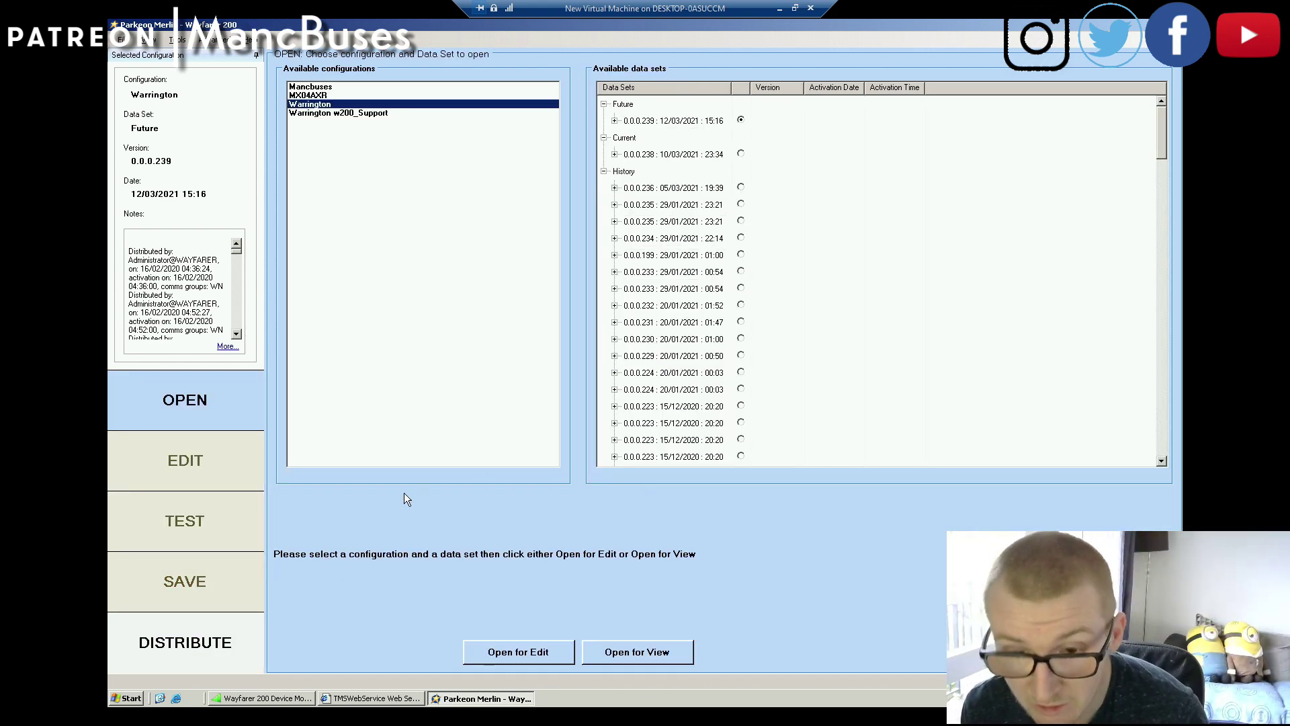
Step: Set the activation of data set 0.0.0.239 for distribution to 12/03/2021 at 13:16
click(252, 632)
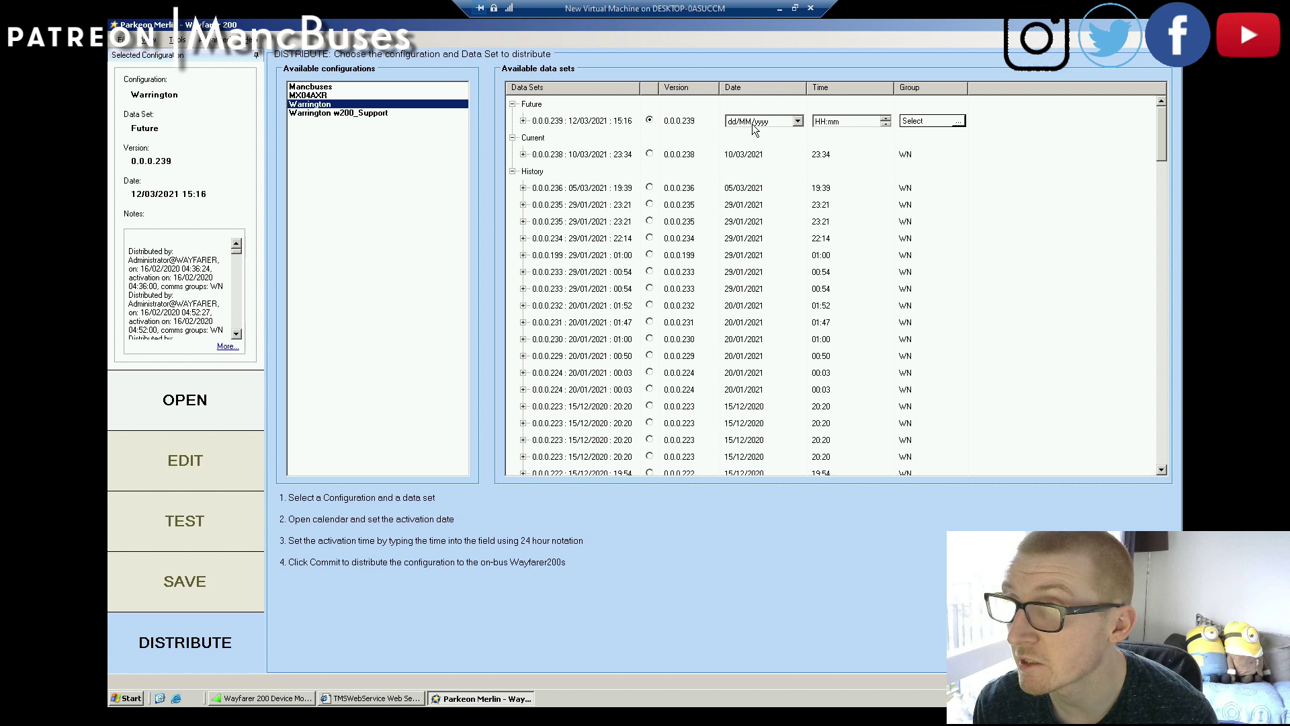
click(797, 120)
click(799, 121)
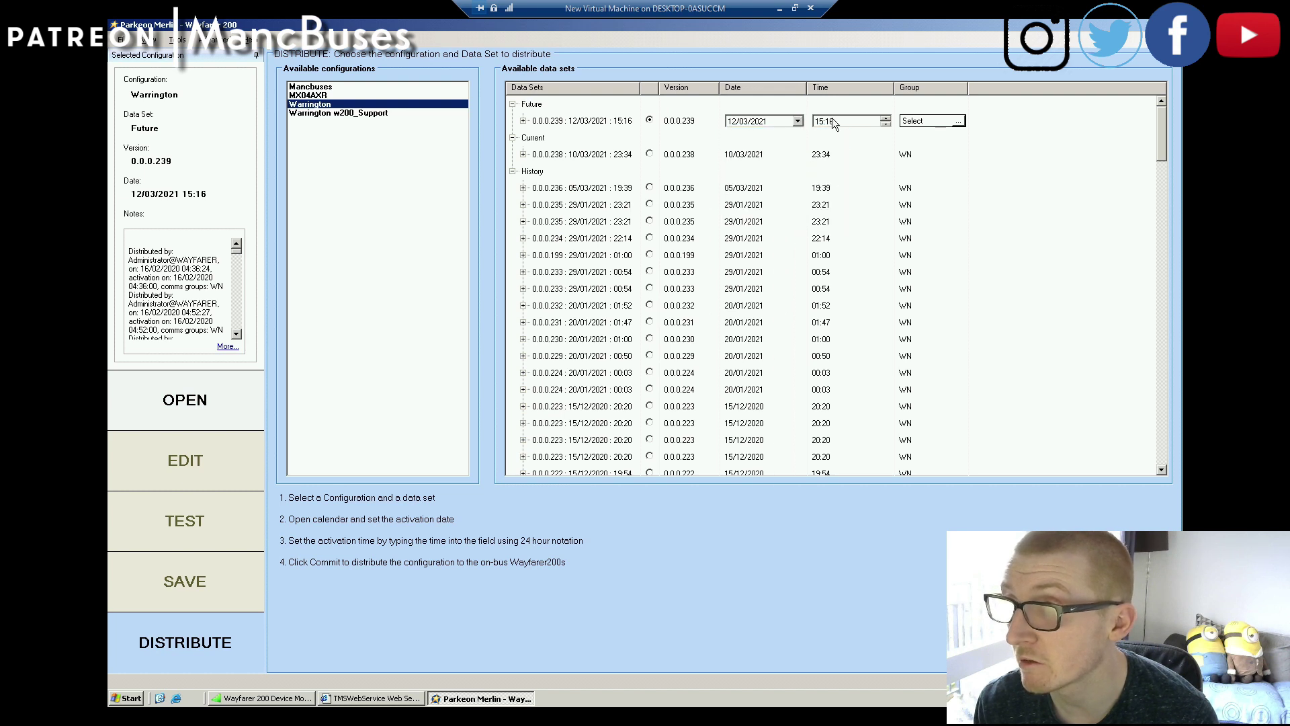
click(886, 125)
click(885, 124)
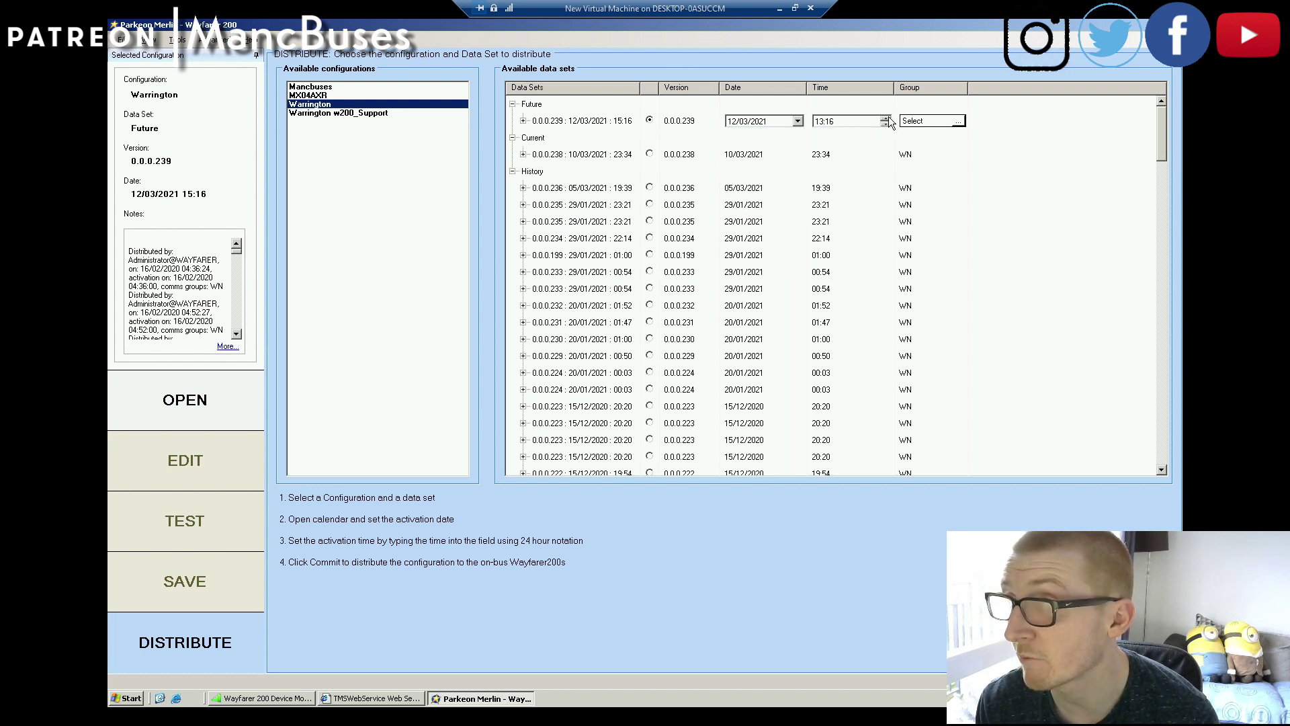
Step: Choose target group WN and distribute the data set to it
click(960, 122)
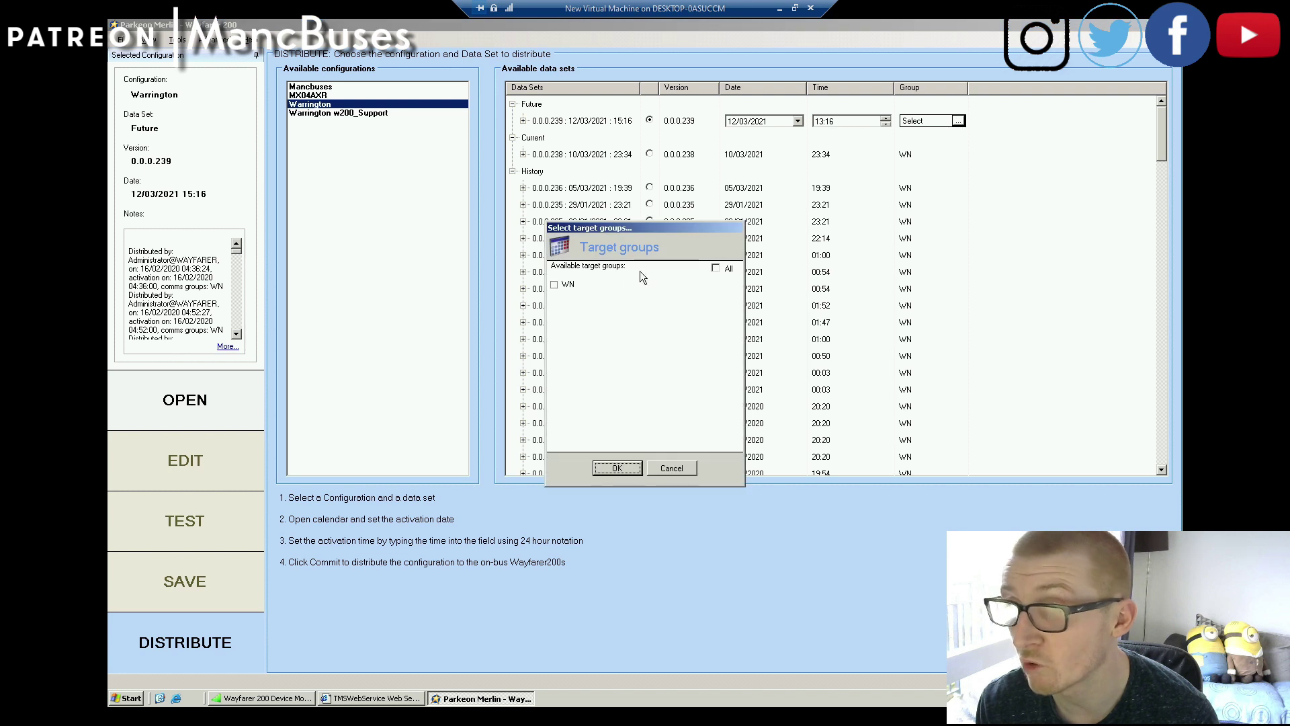
click(572, 288)
click(617, 469)
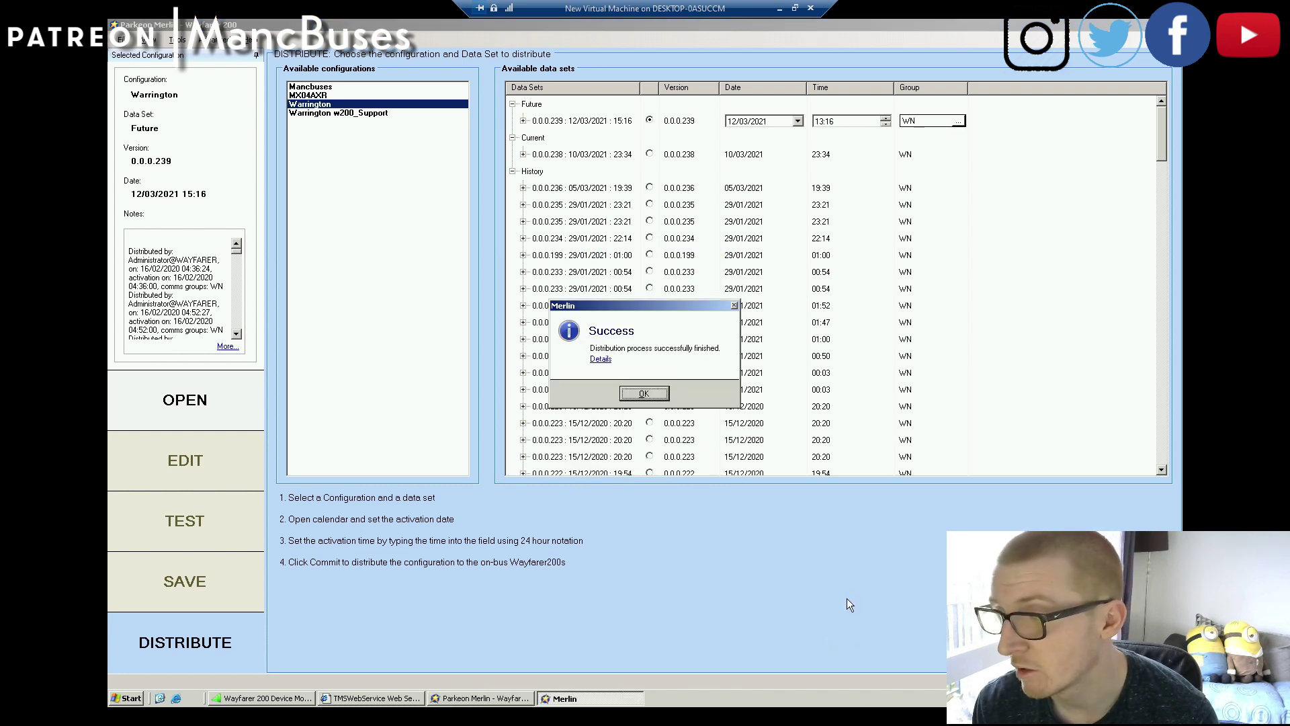
click(649, 394)
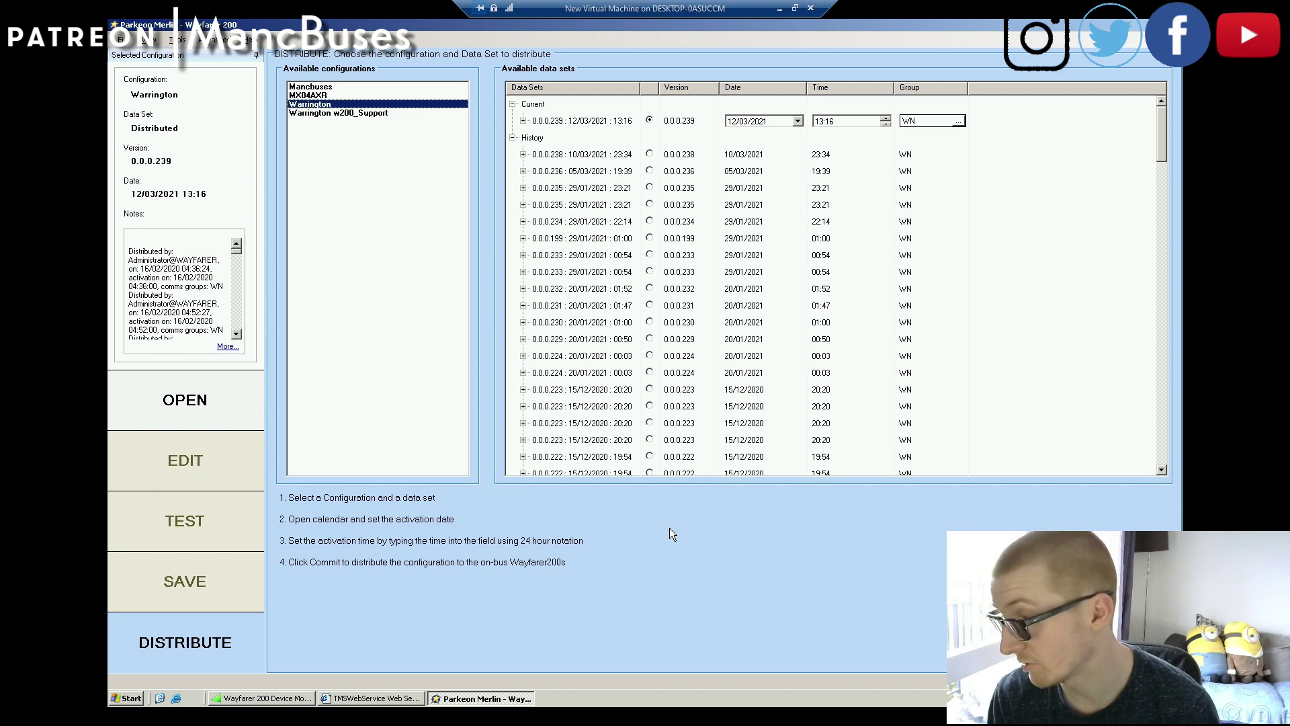
Step: Switch to the Wayfarer 200 device window
click(250, 698)
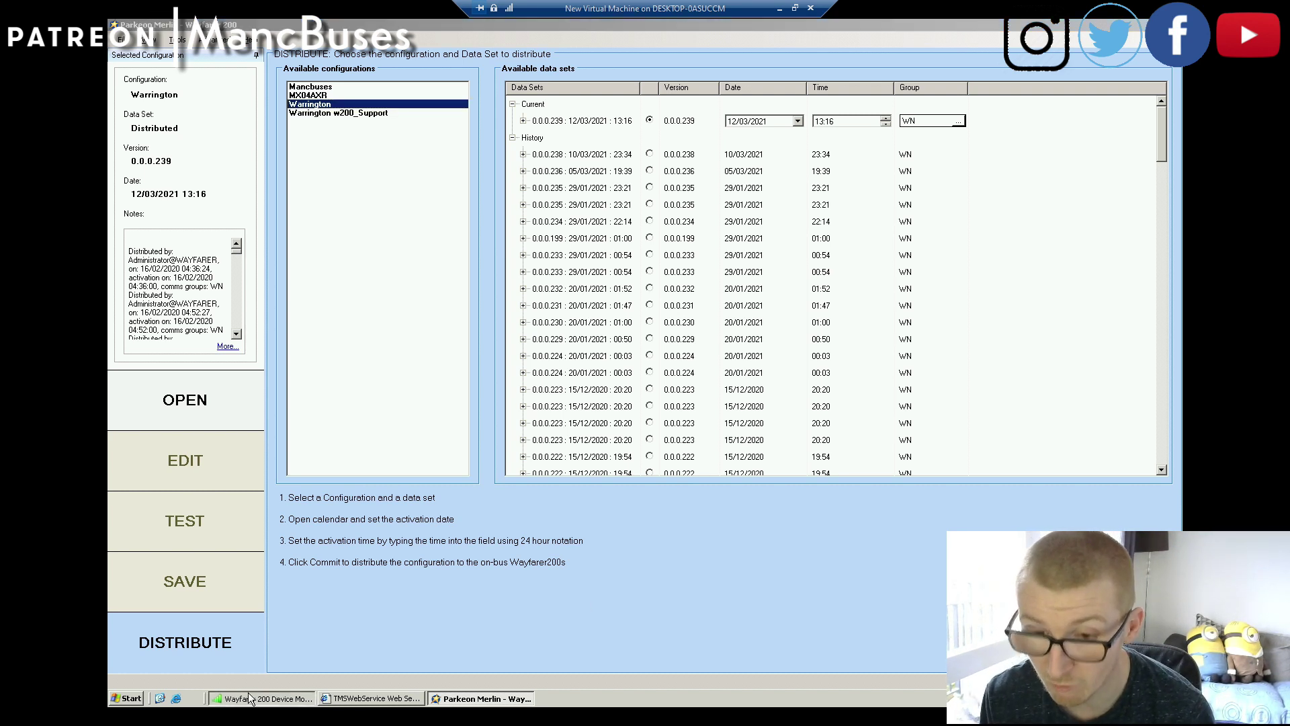